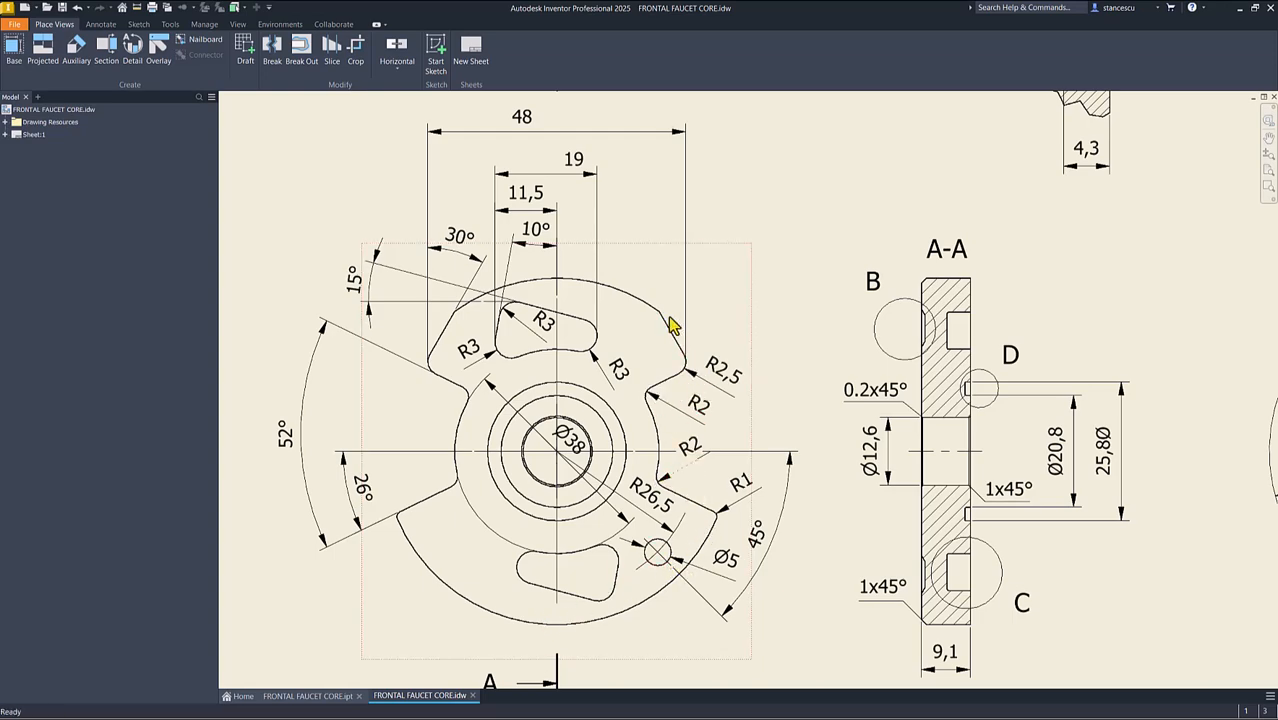
Step: Examine the dimensions of the front, section A-A and rear views in the faucet core drawing
middle_drag(790, 456, 358, 448)
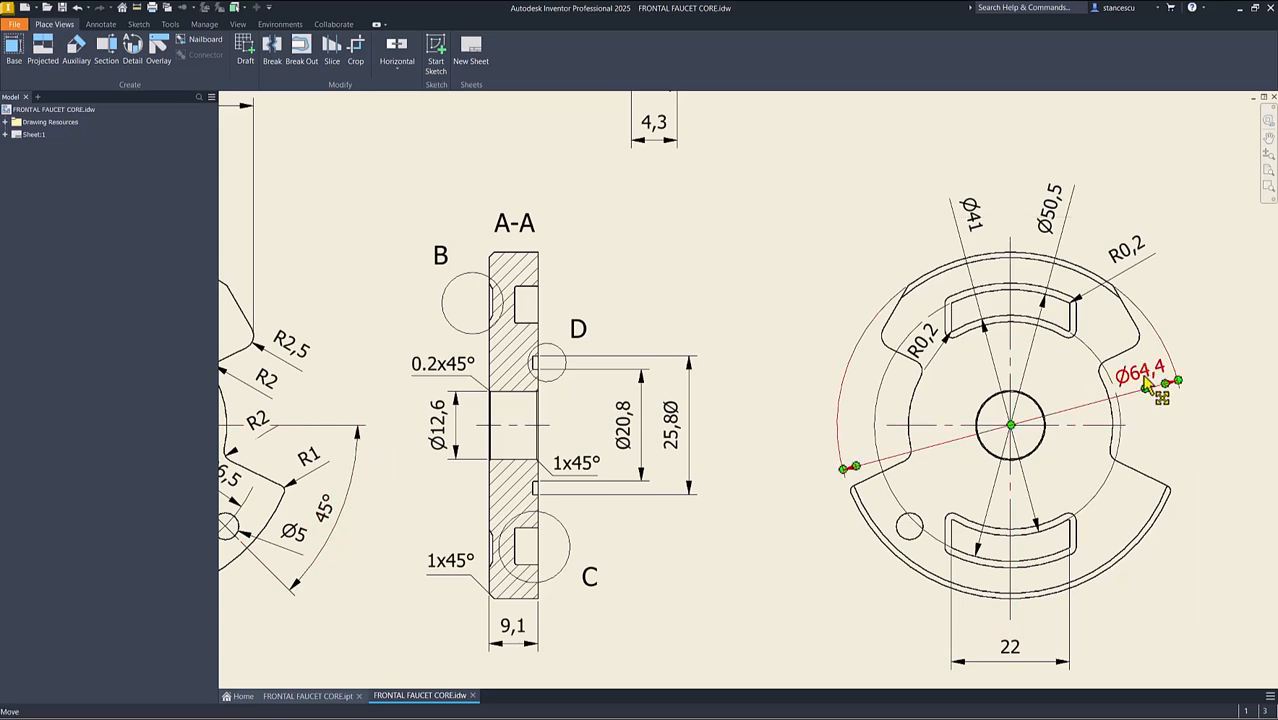
mouse_move(833, 428)
middle_down()
mouse_move(984, 468)
mouse_move(1165, 395)
middle_up()
middle_drag(1056, 326, 1066, 330)
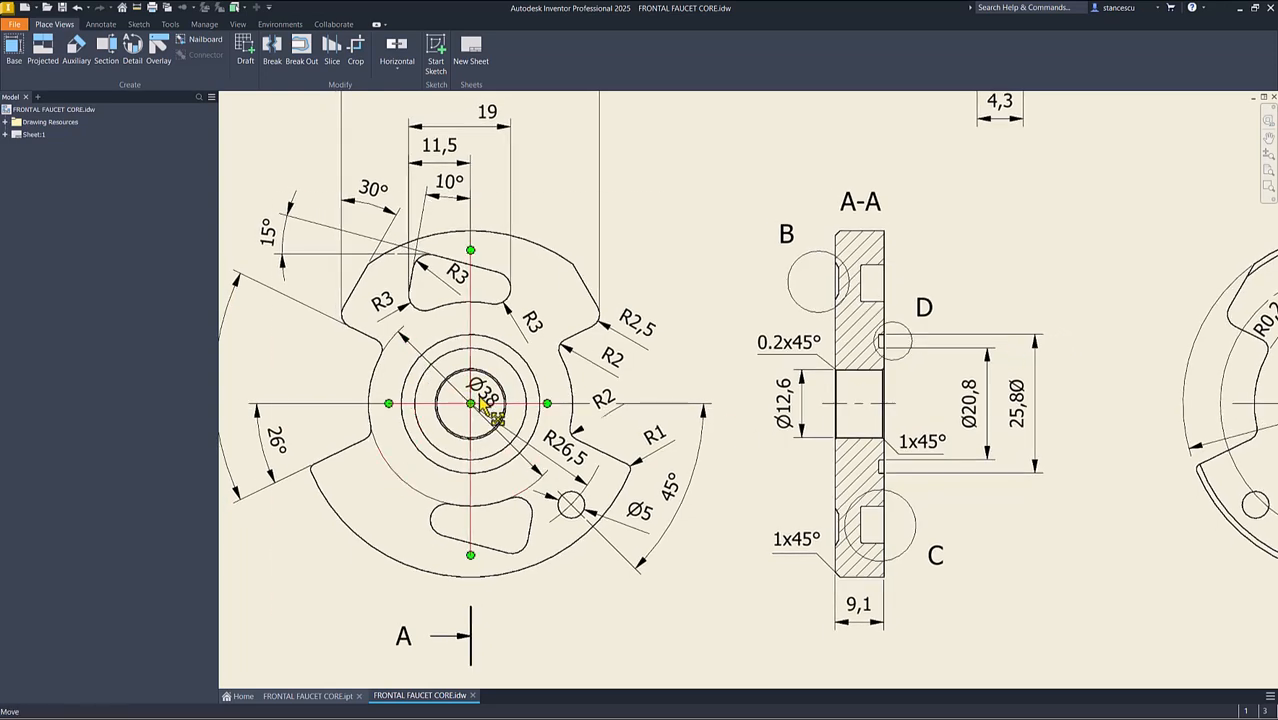
middle_drag(465, 442, 508, 448)
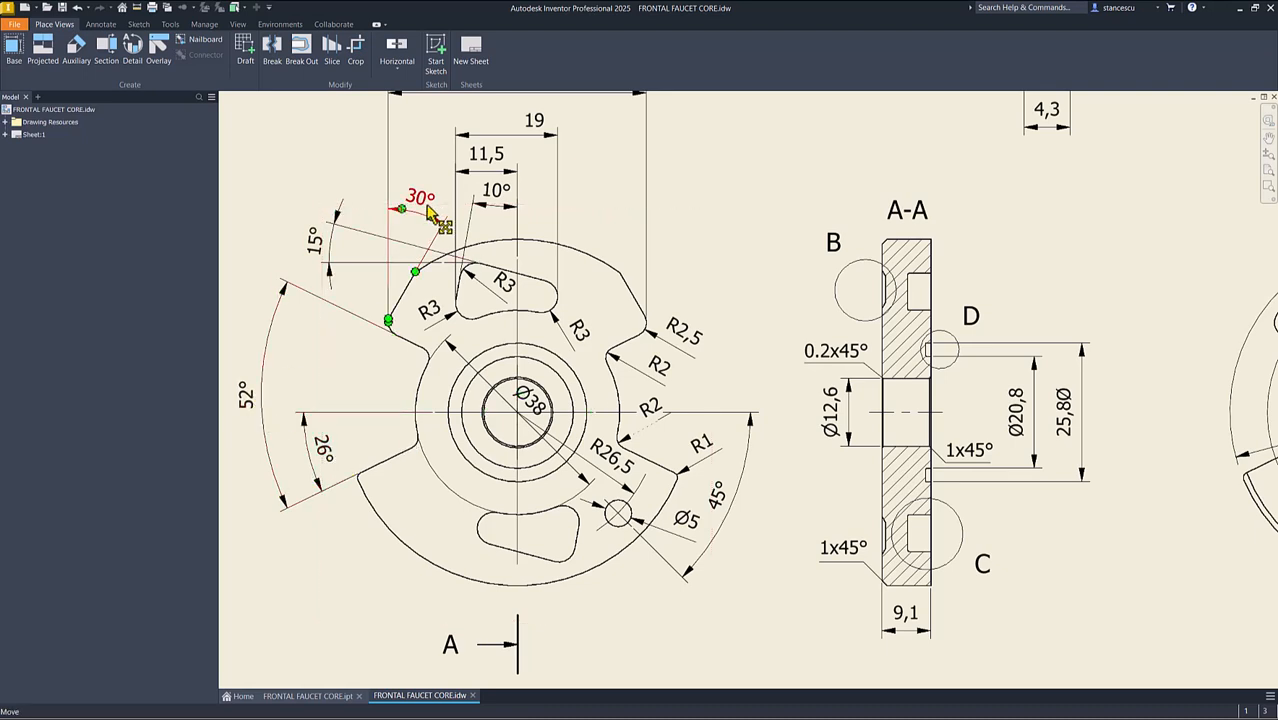
middle_drag(391, 411, 389, 473)
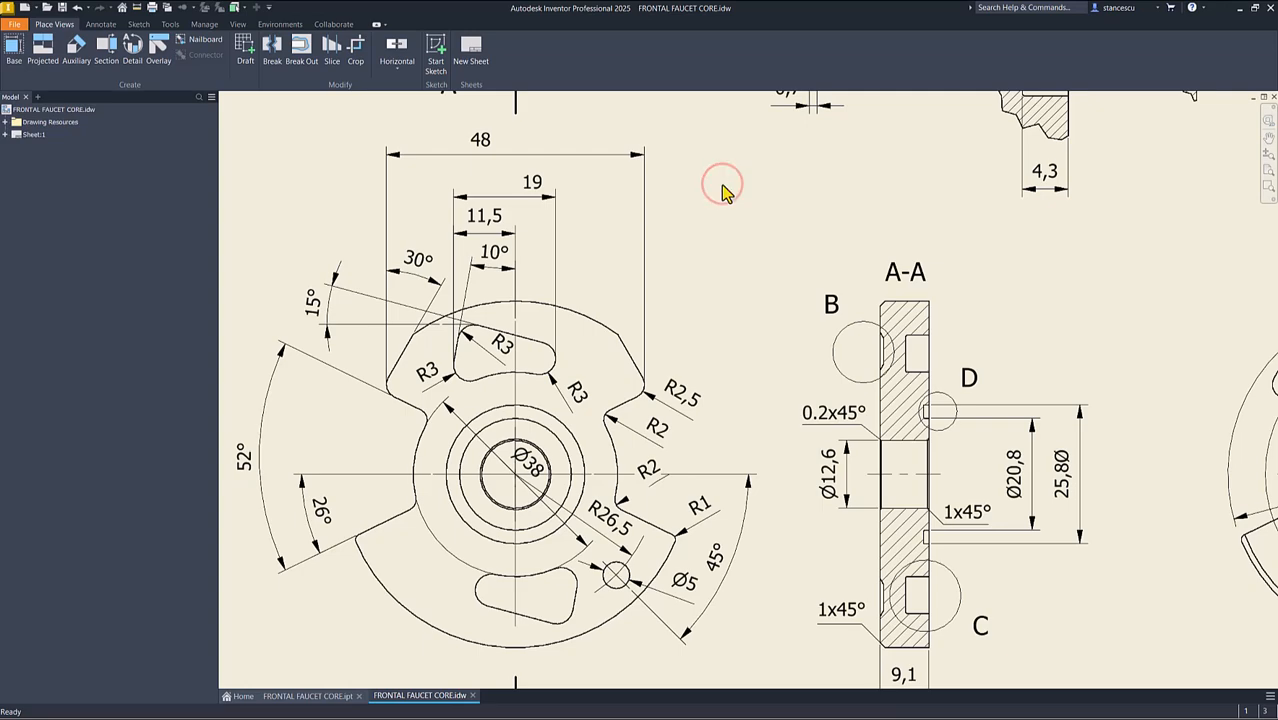
key(Home)
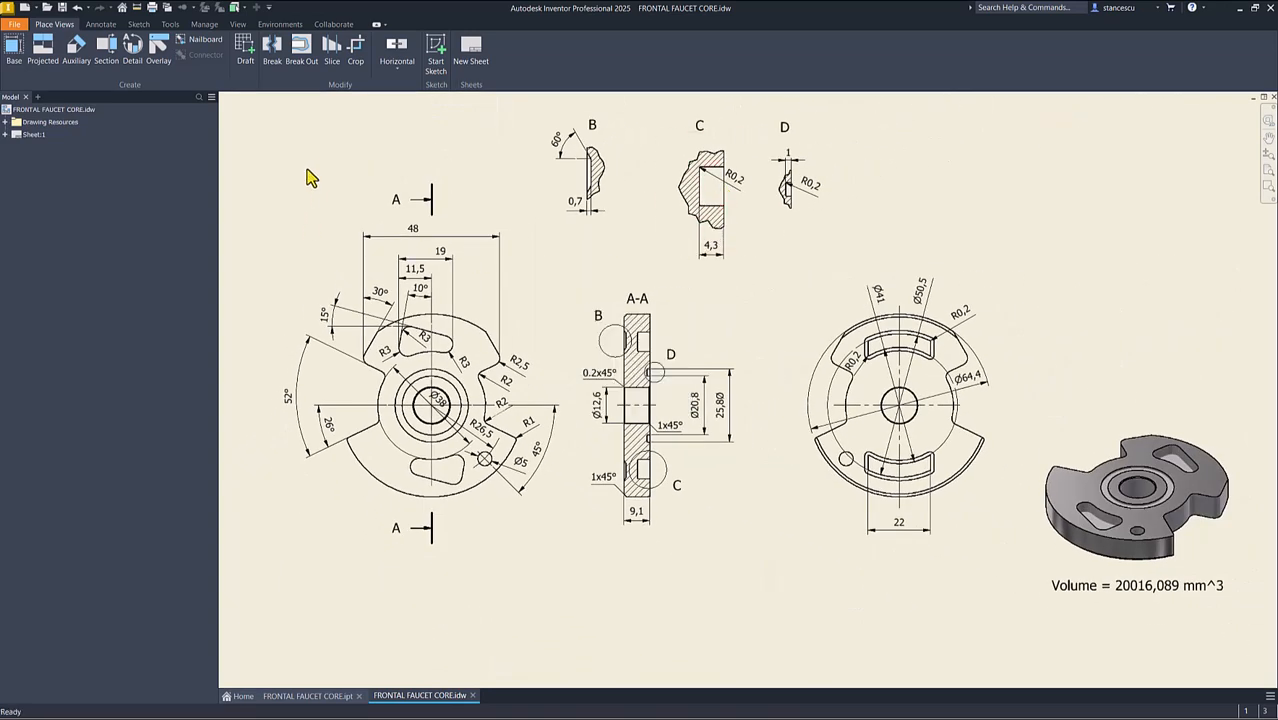
Step: Create a new part file and start a 2D sketch on the XY plane
click(24, 8)
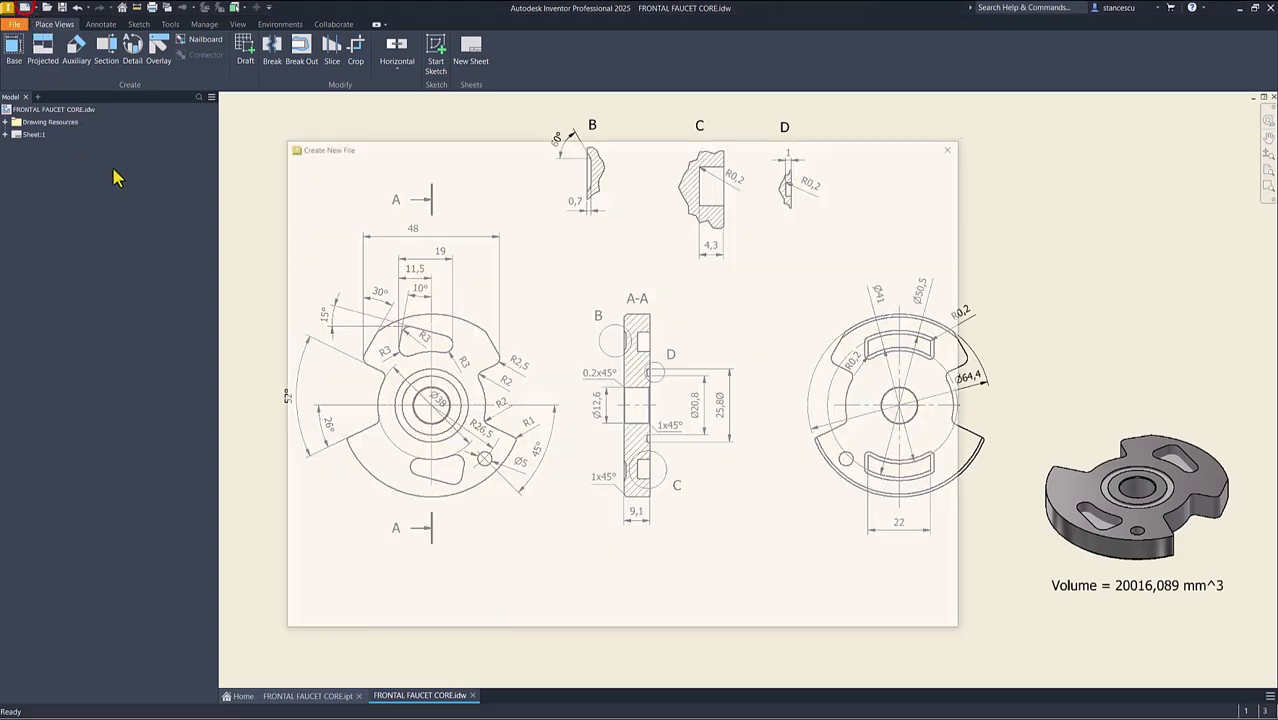
click(553, 226)
double_click(553, 226)
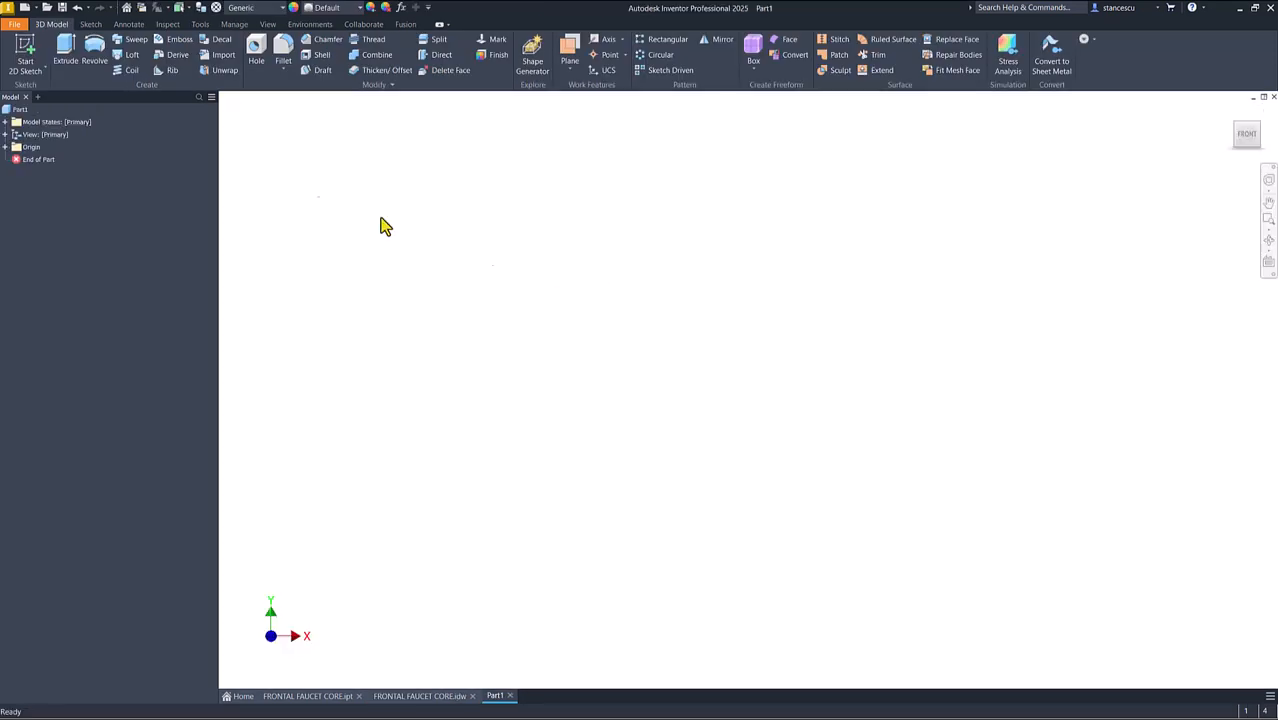
click(25, 50)
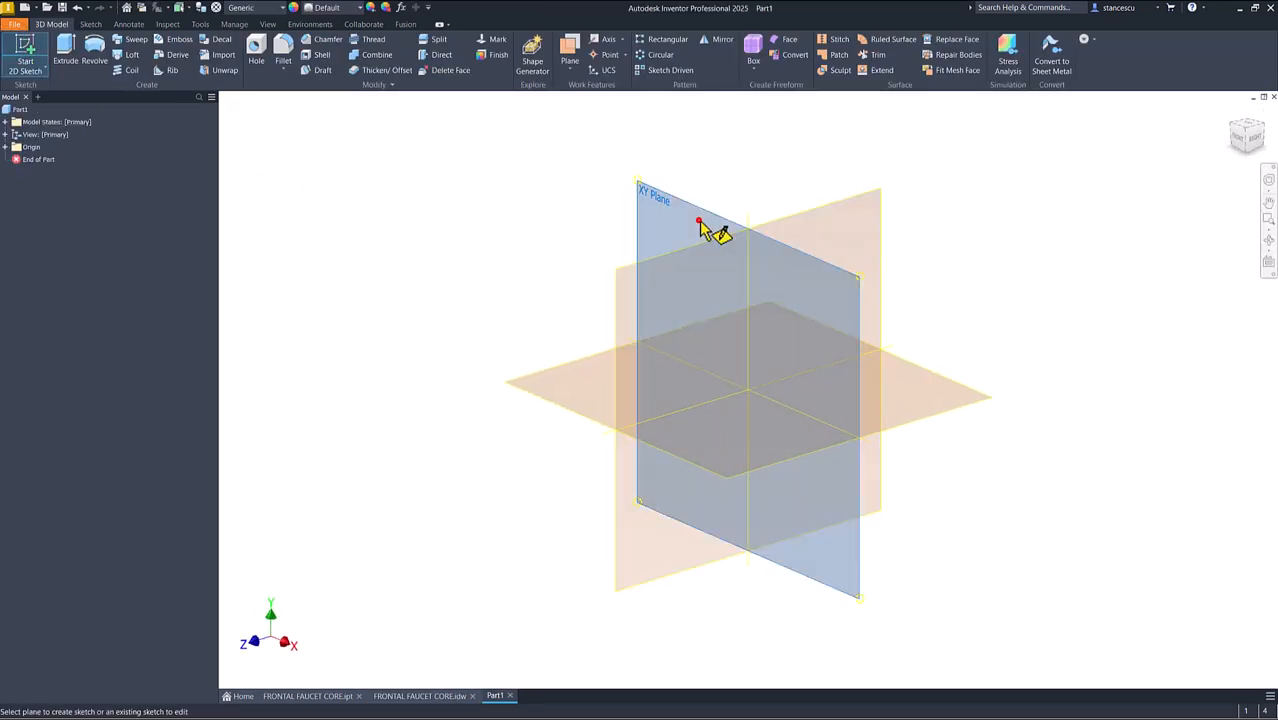
click(705, 238)
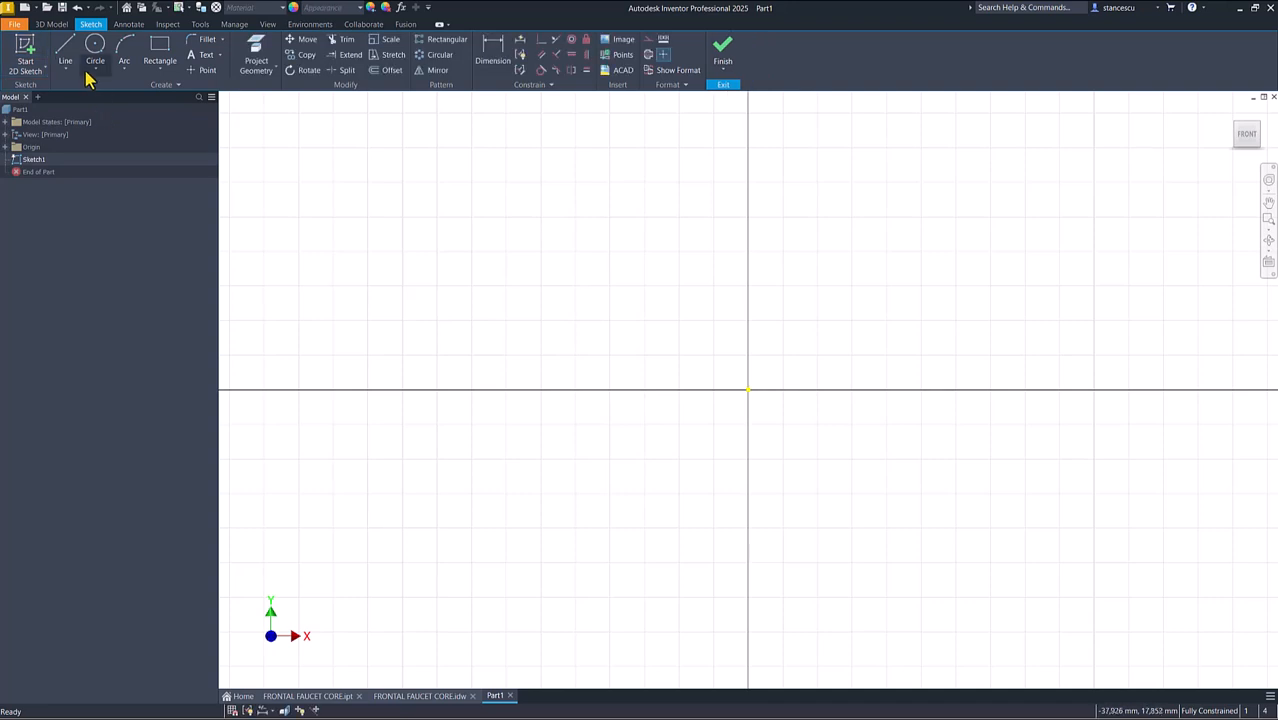
Step: Draw two concentric circles centred on the origin with diameters of 64.4 mm and 38 mm
click(95, 45)
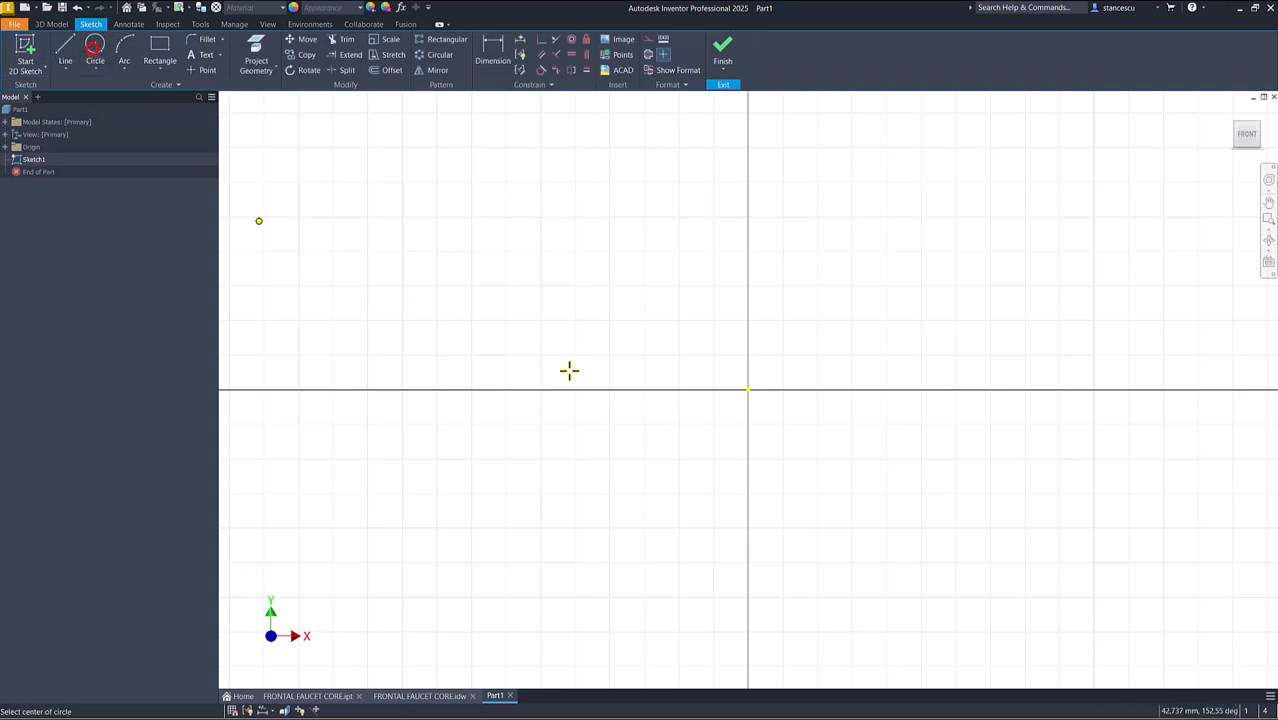
click(748, 390)
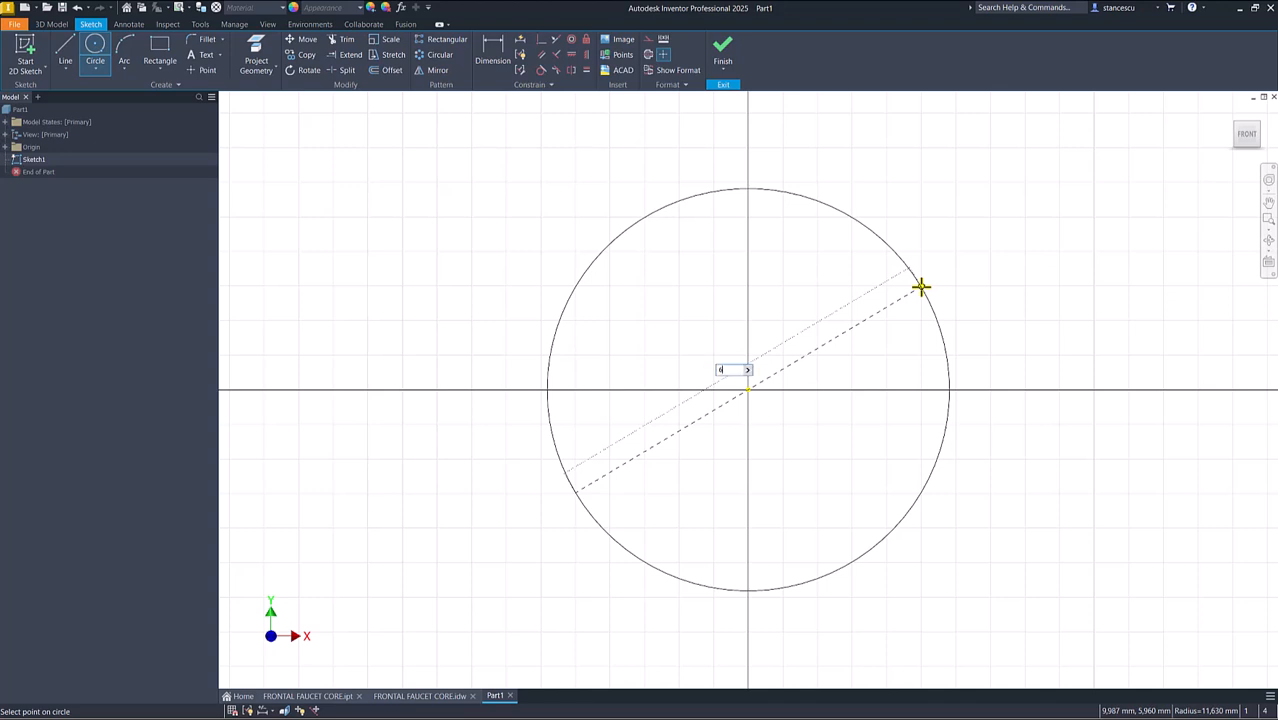
key(Return)
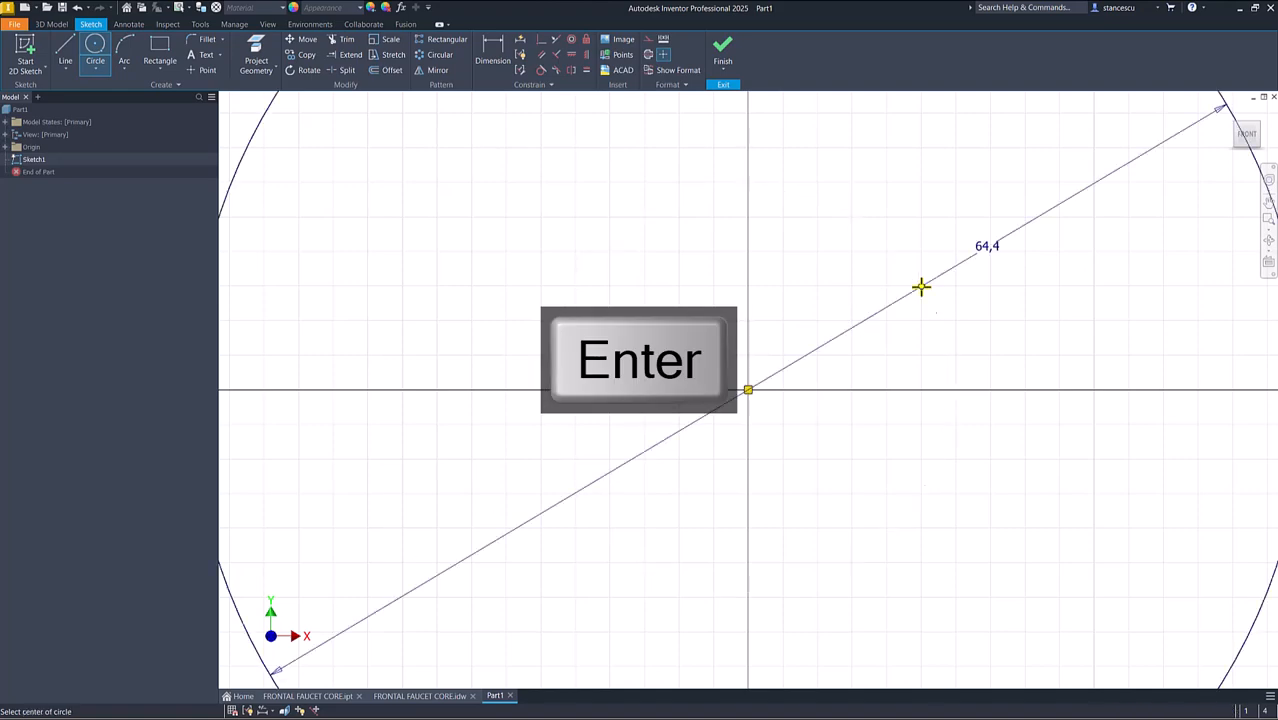
key(Home)
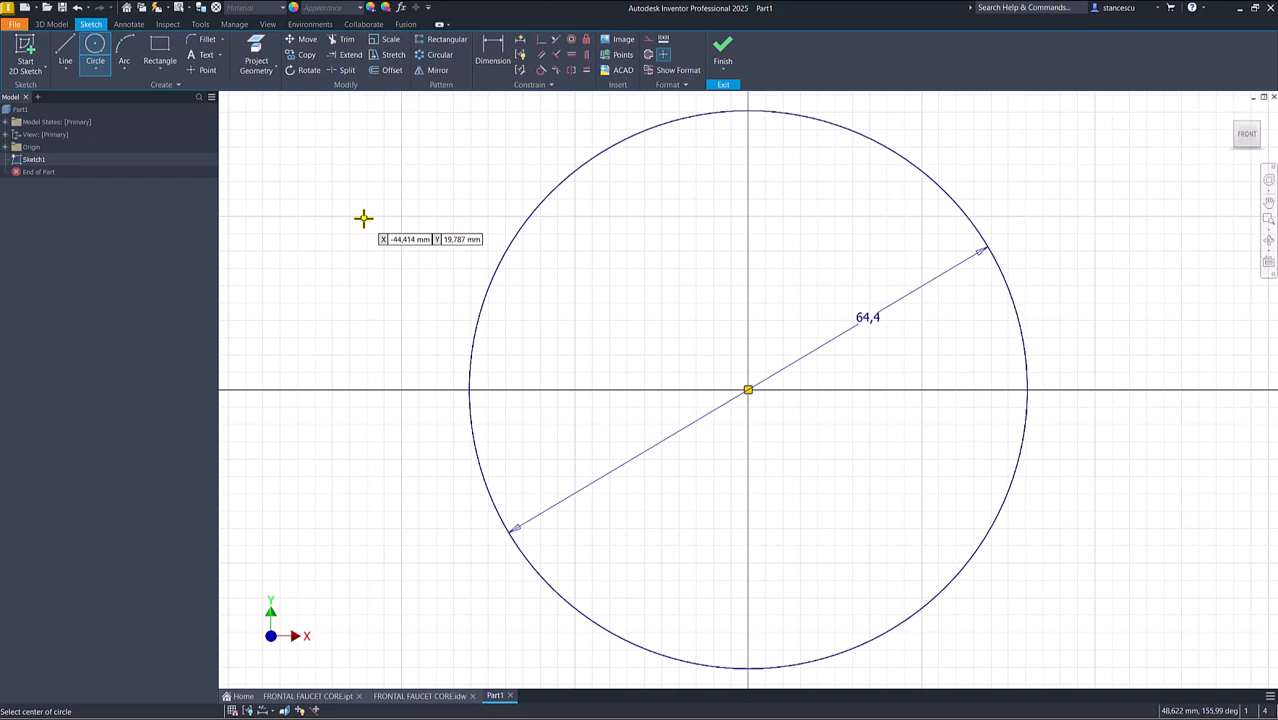
click(748, 389)
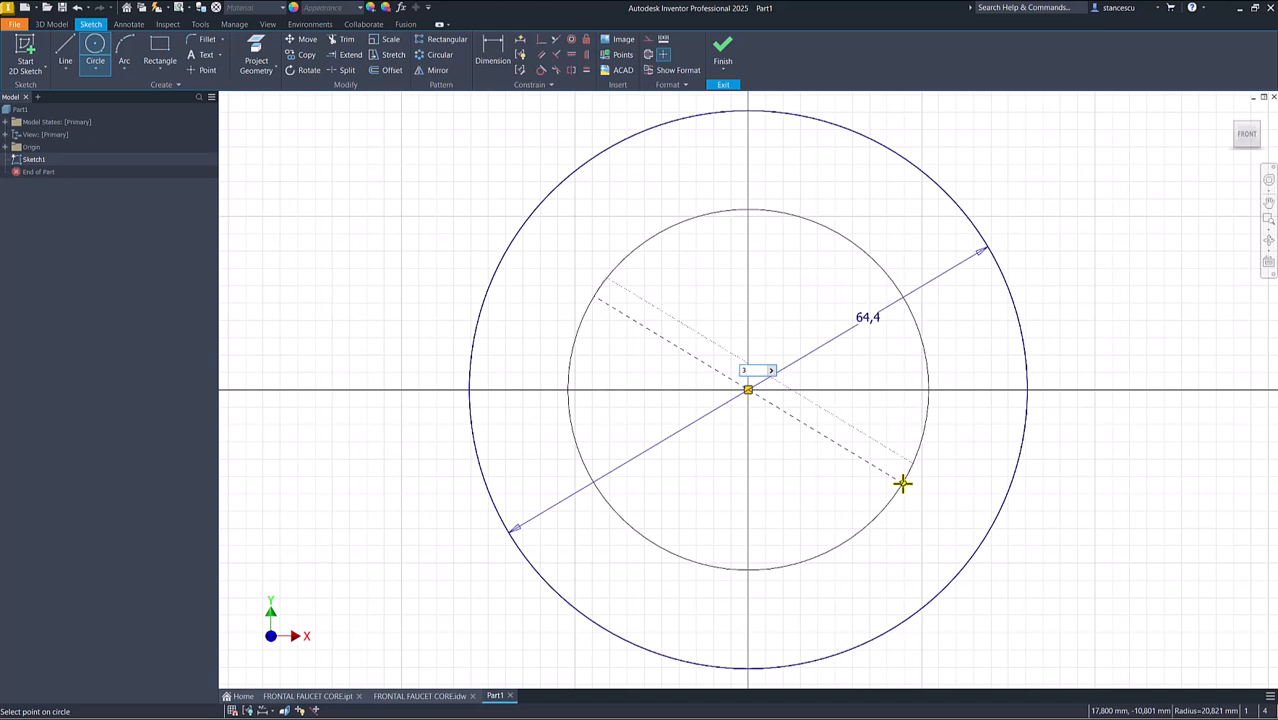
text(38)
key(Return)
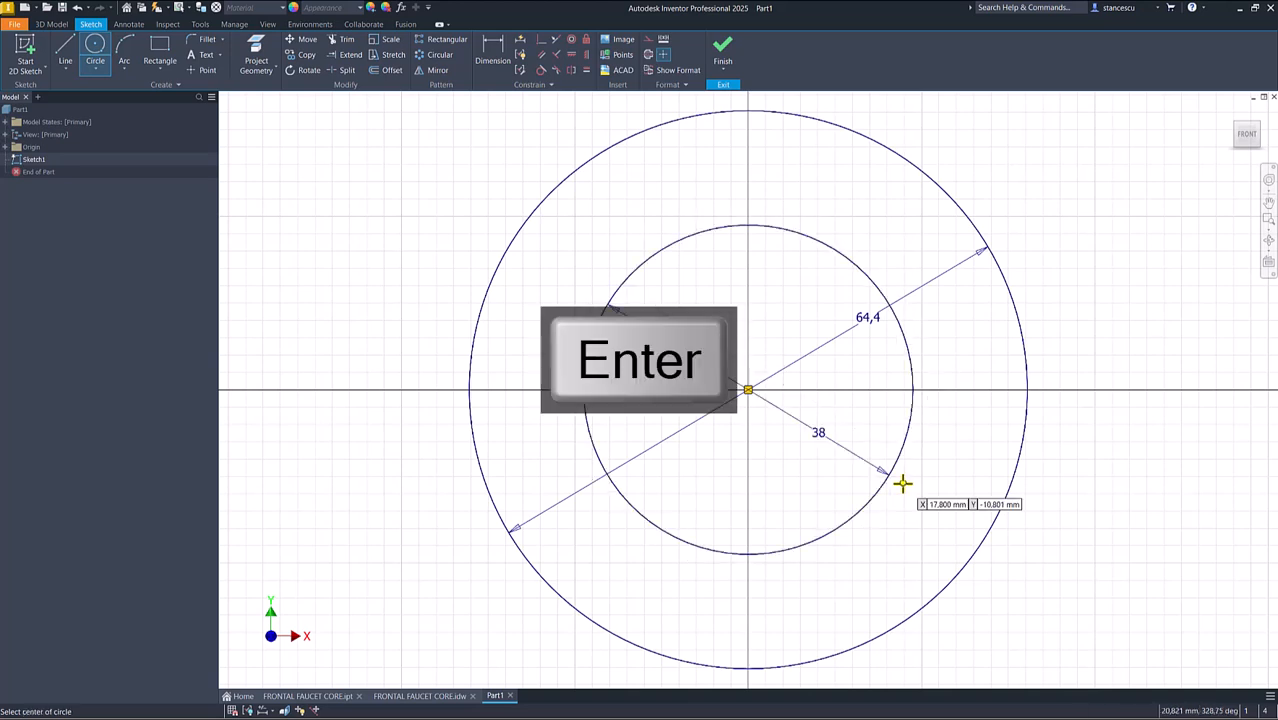
Step: Sketch a two-segment line from the outer circle's upper left to the inner circle, and a line about 13 mm long joining both circles at lower left
click(65, 48)
click(573, 172)
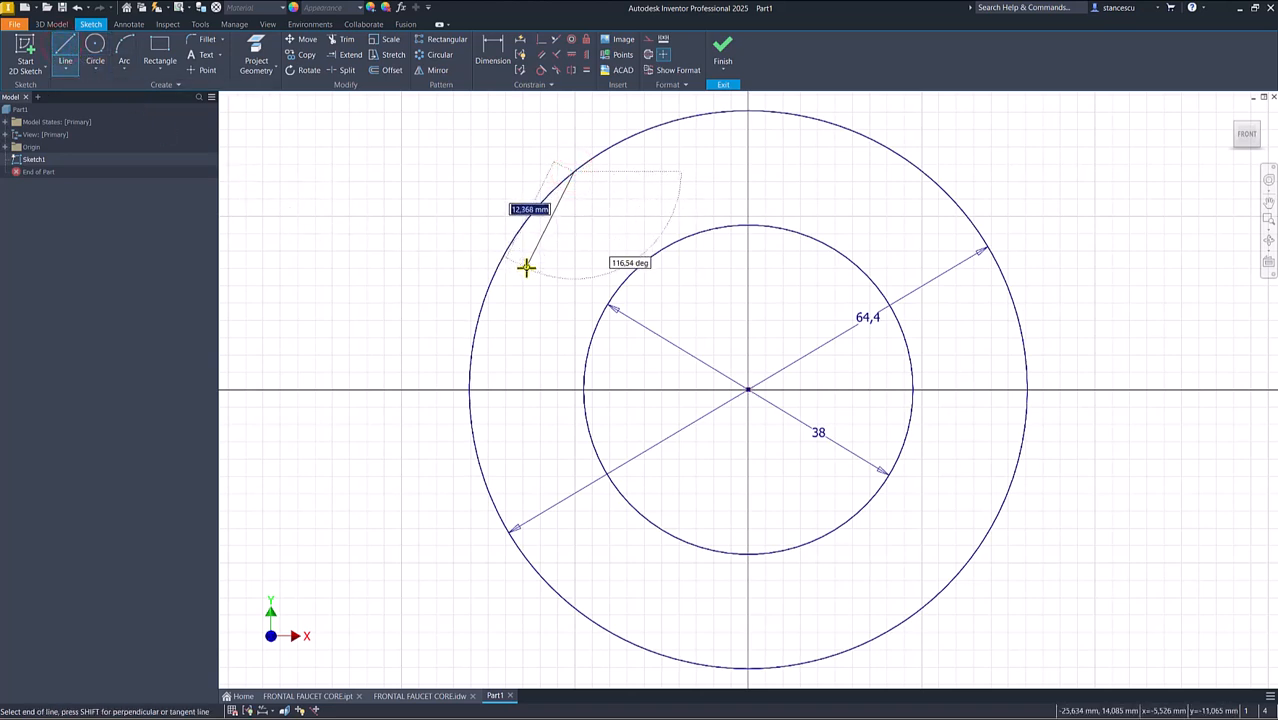
click(522, 272)
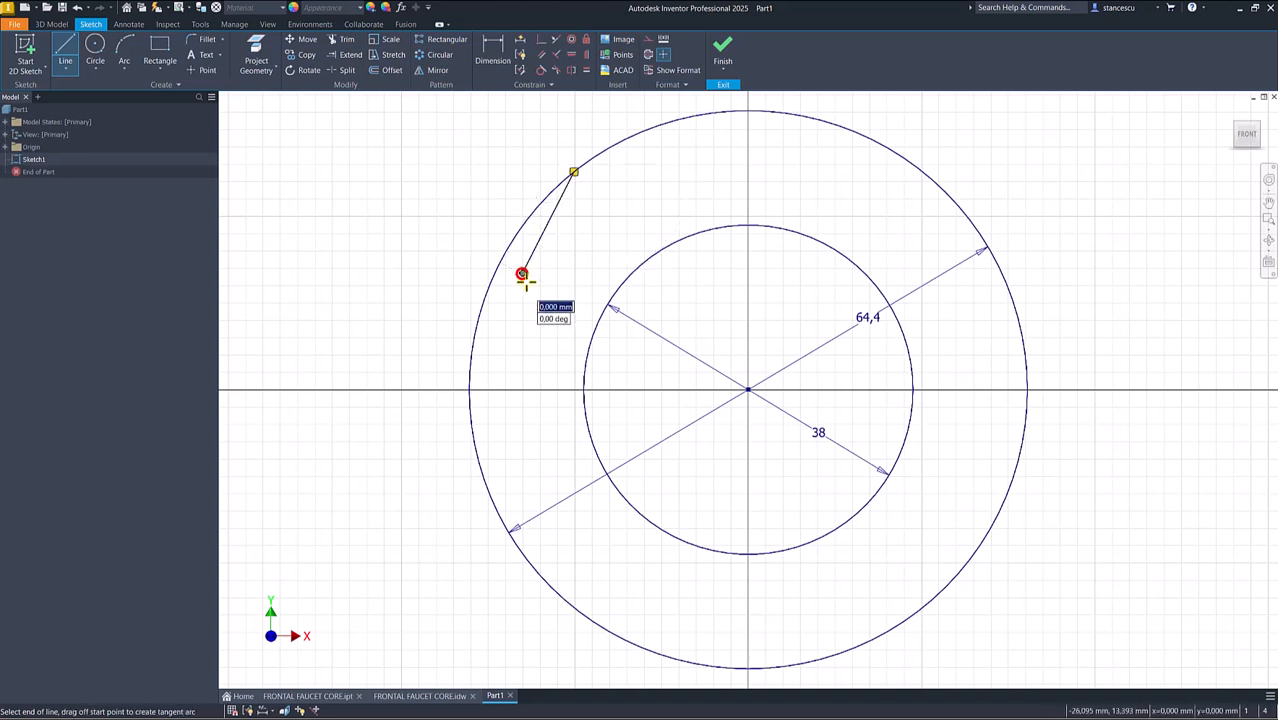
double_click(597, 321)
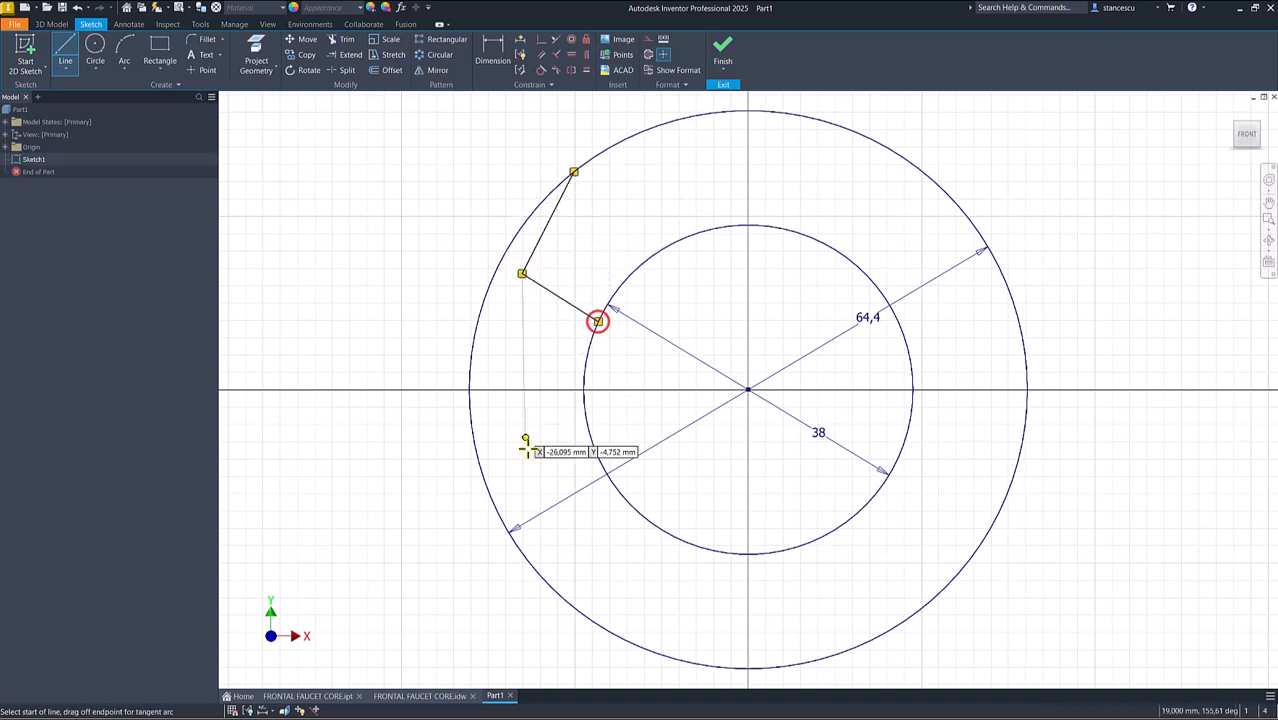
click(593, 450)
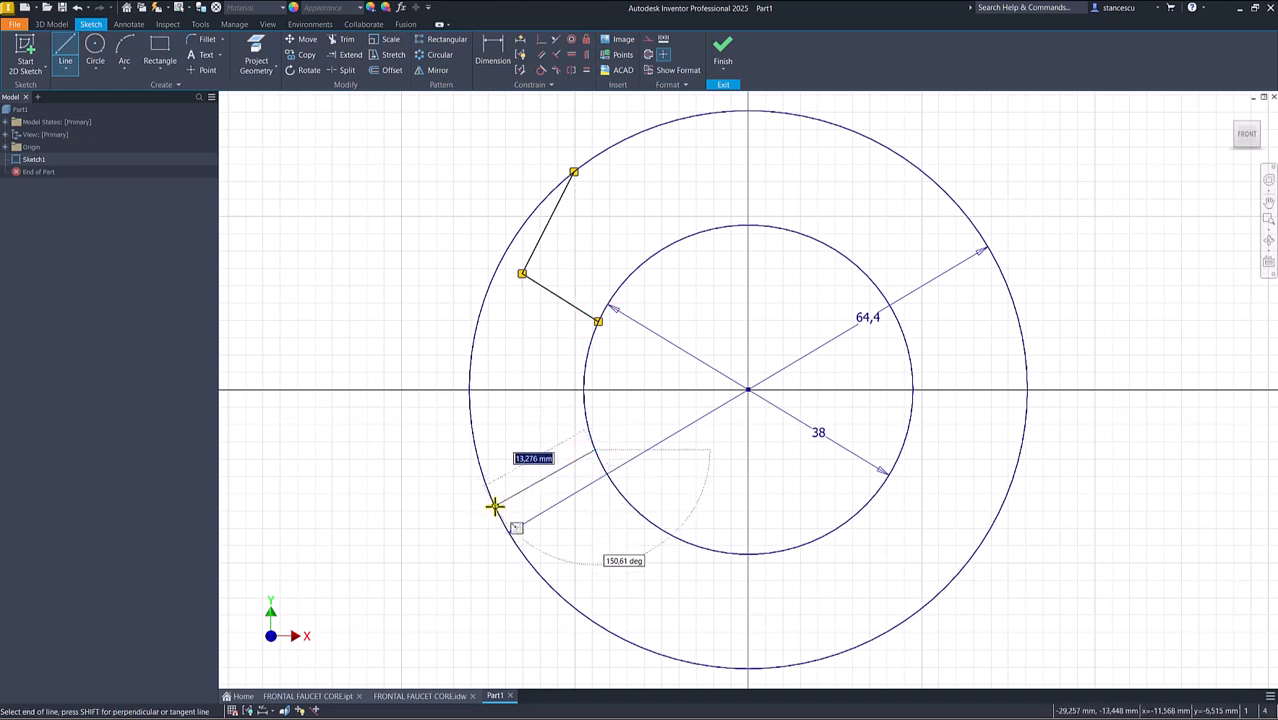
click(495, 506)
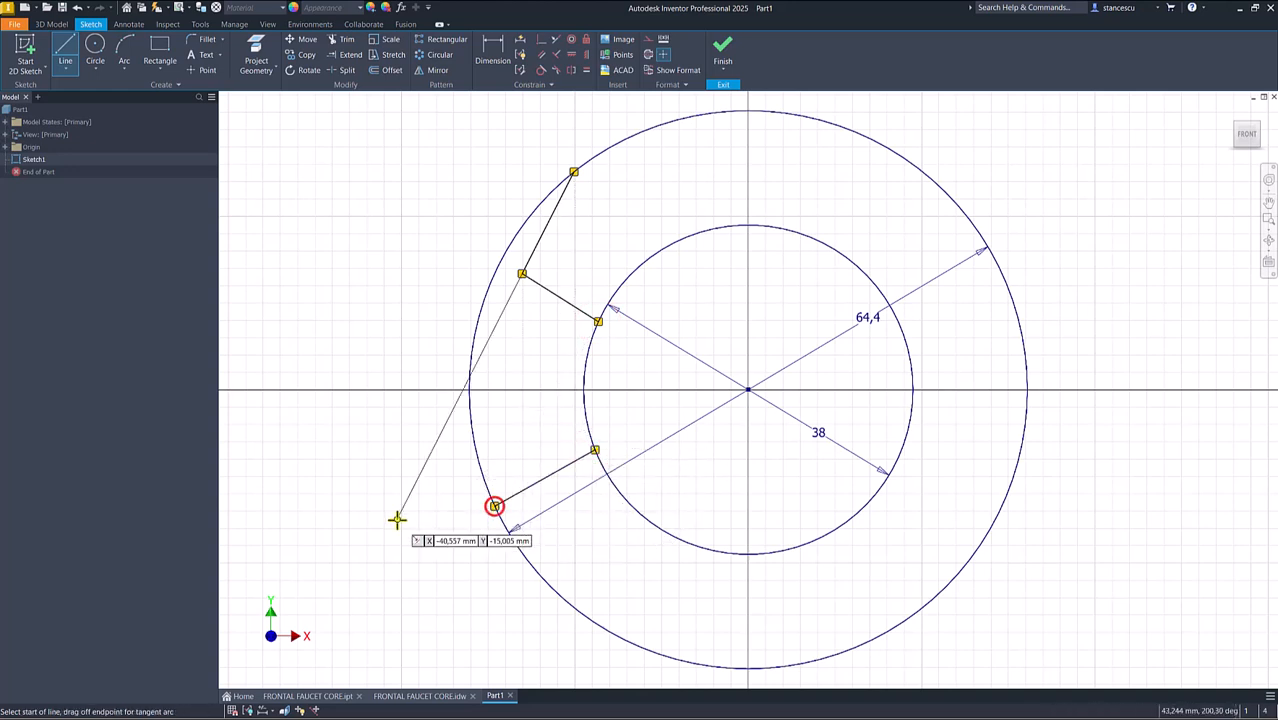
Step: Make the two lines that end on the inner circle coincident with the origin point so they run radially
click(541, 39)
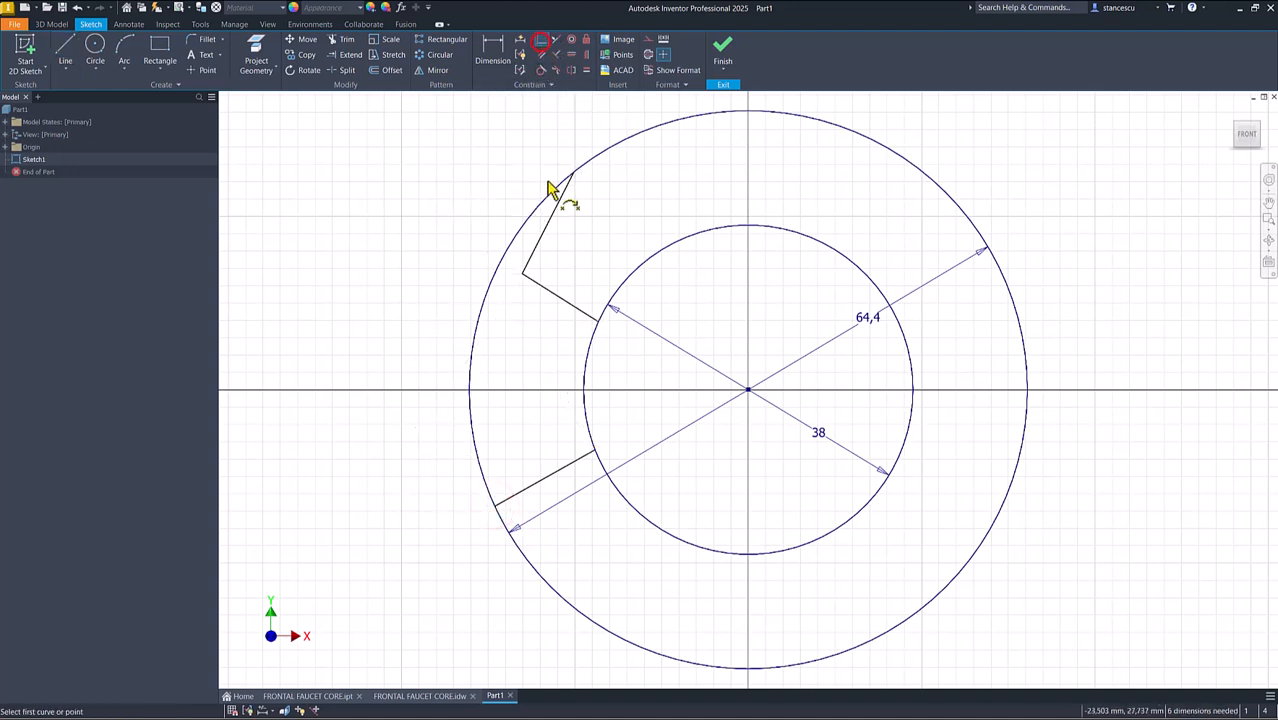
click(568, 301)
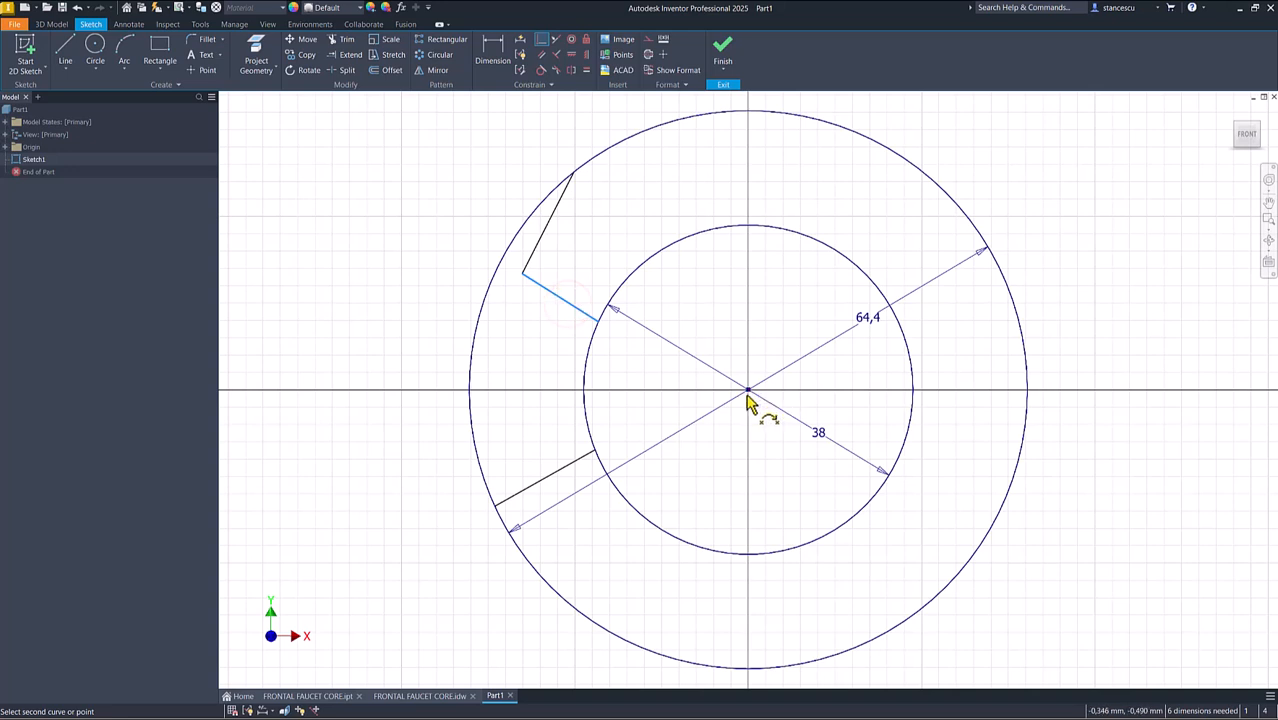
click(748, 391)
click(569, 463)
click(749, 390)
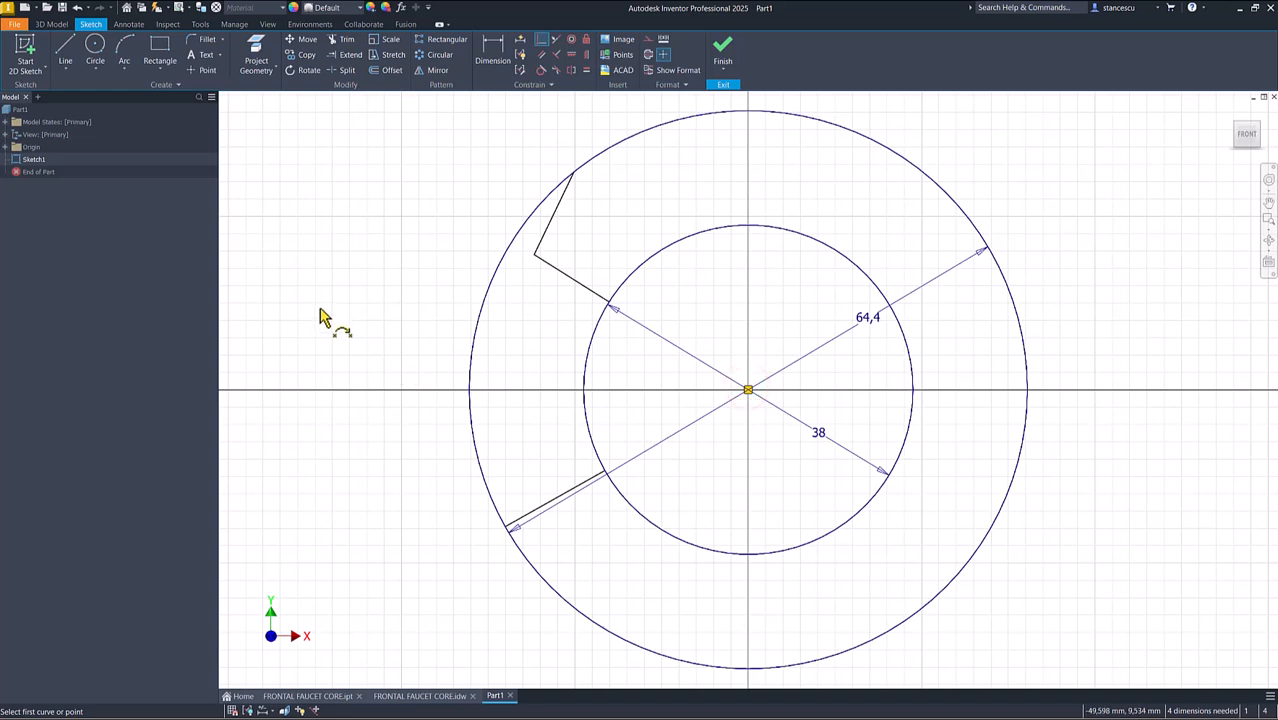
Step: Split the outer and inner circles where the sketched lines meet them
click(347, 71)
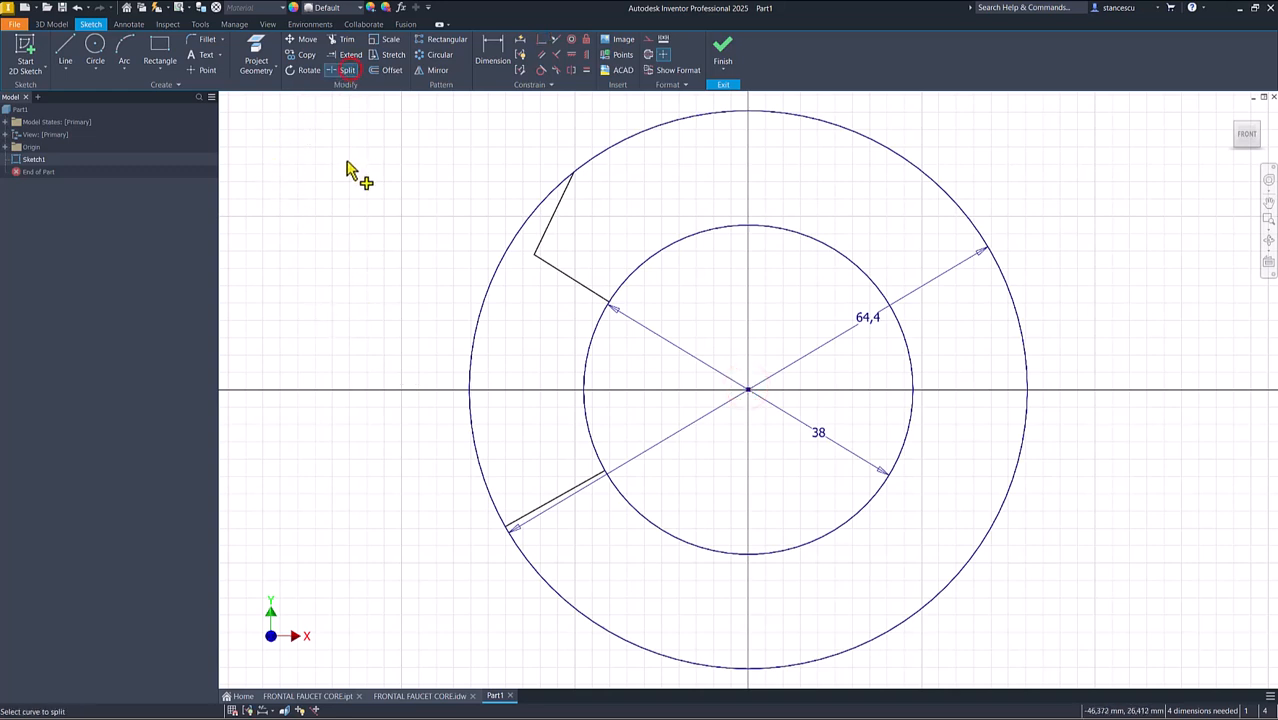
click(476, 342)
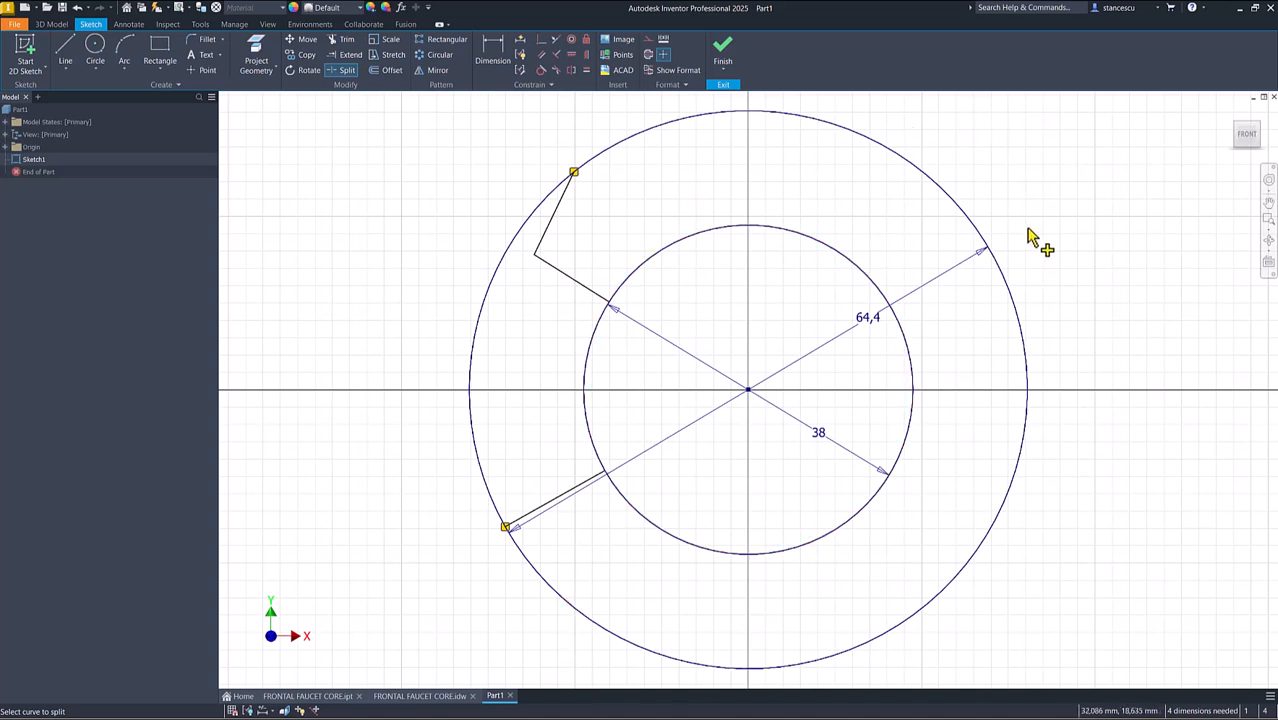
click(775, 233)
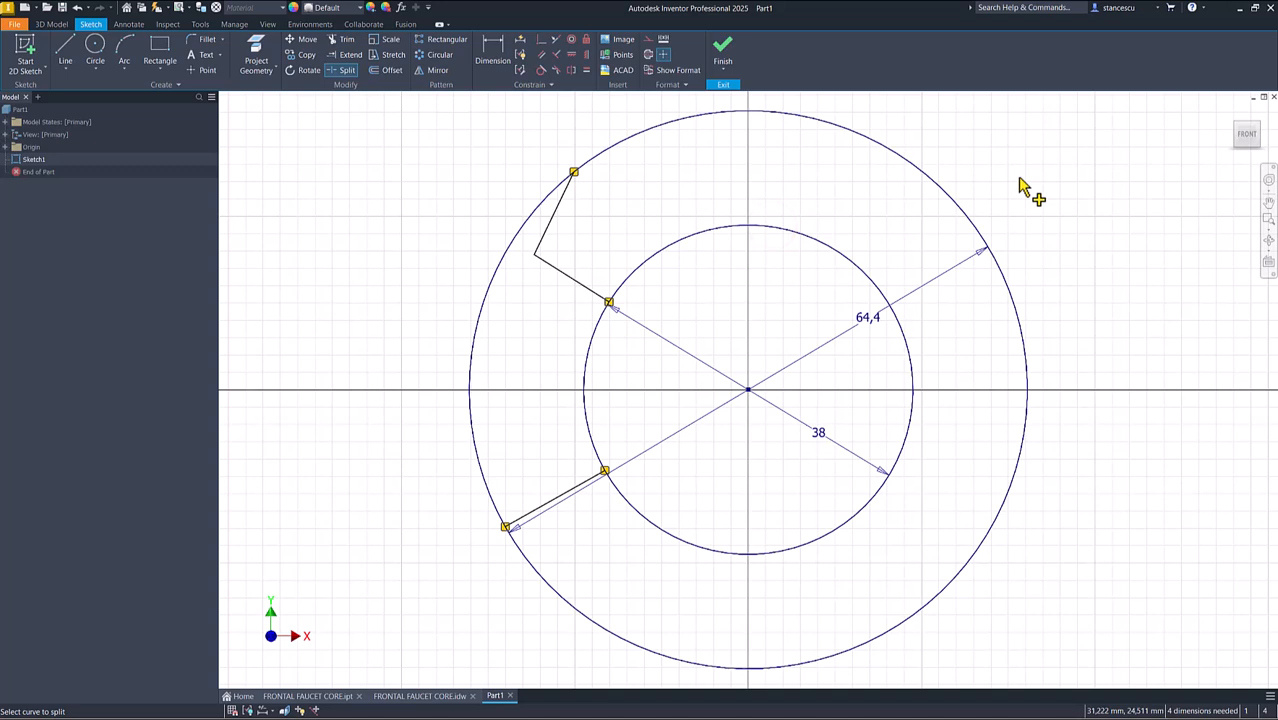
key(Escape)
Step: Convert the outer circle's left arc and the inner circle's large right arc to construction geometry
click(485, 334)
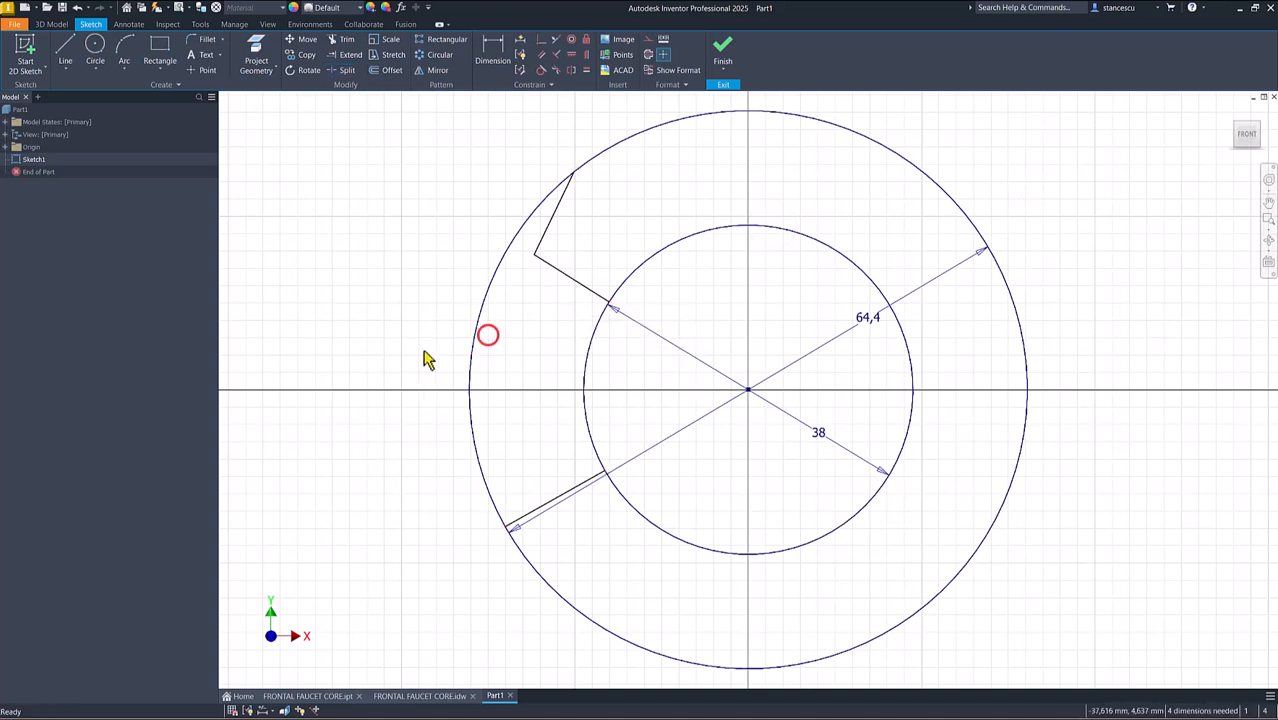
right_click(417, 310)
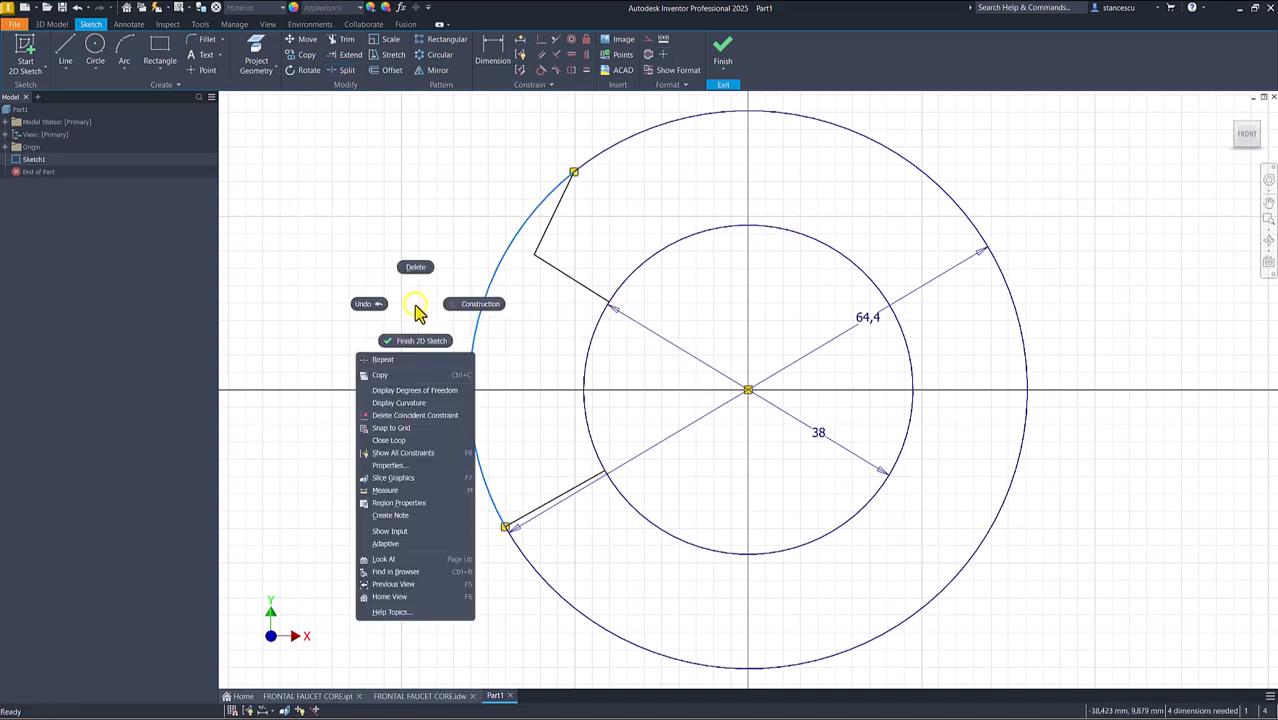
click(481, 305)
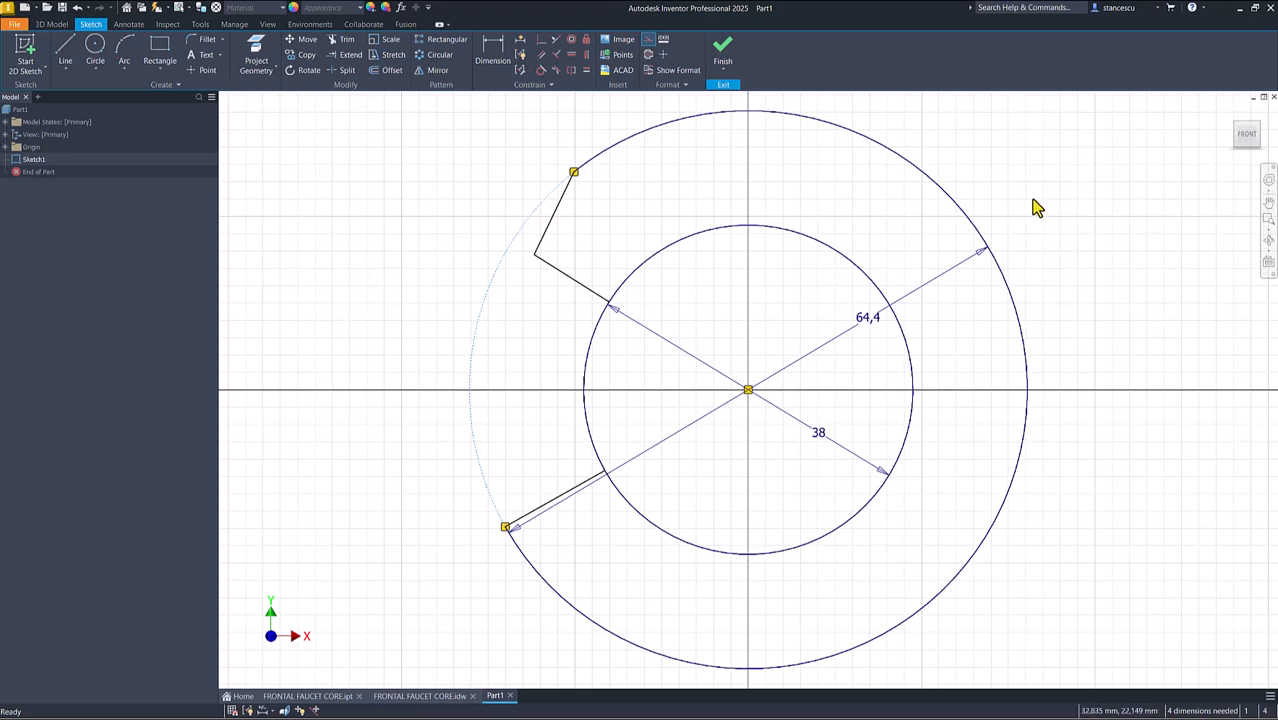
click(868, 282)
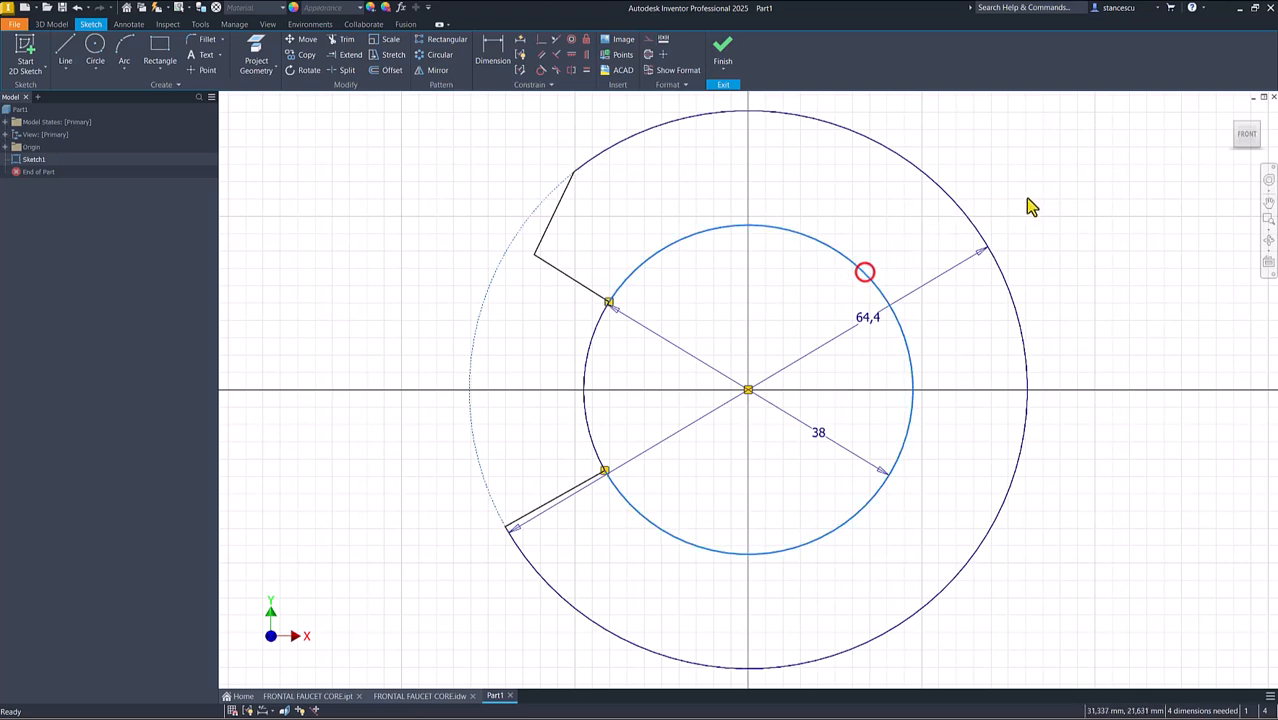
right_click(1058, 178)
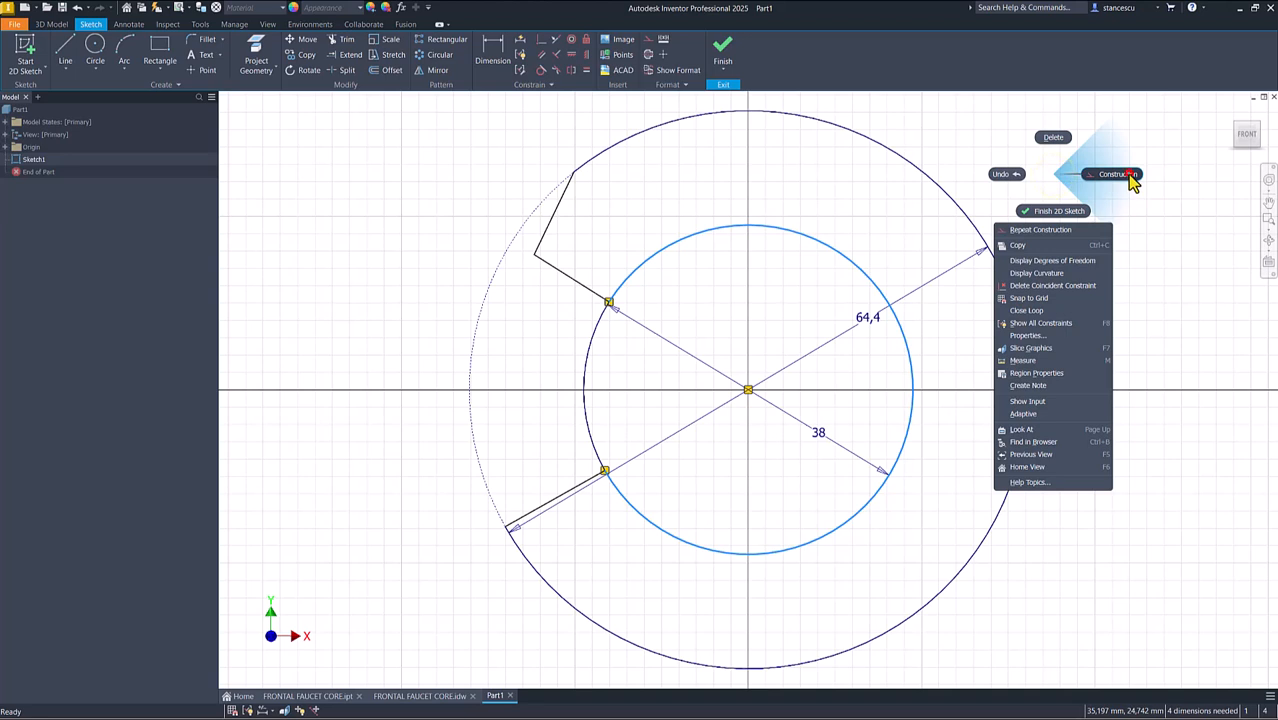
click(1129, 176)
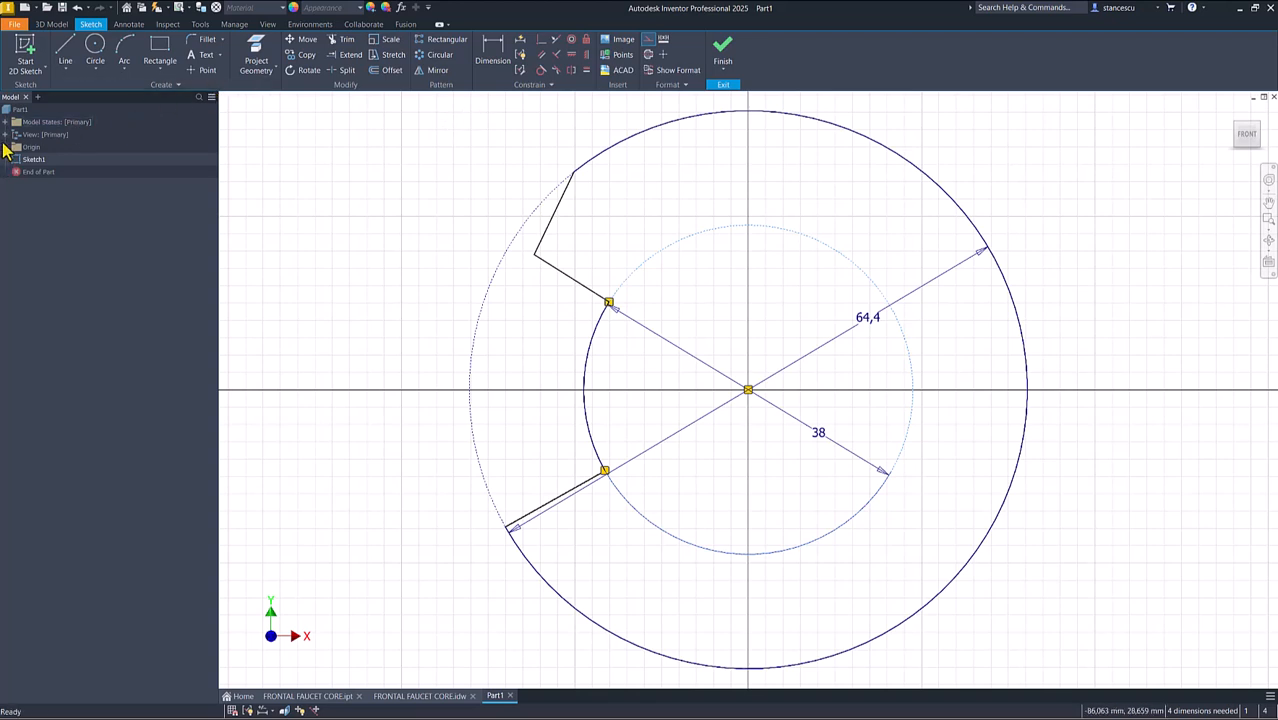
Step: Project the origin's Y axis into the sketch
click(7, 148)
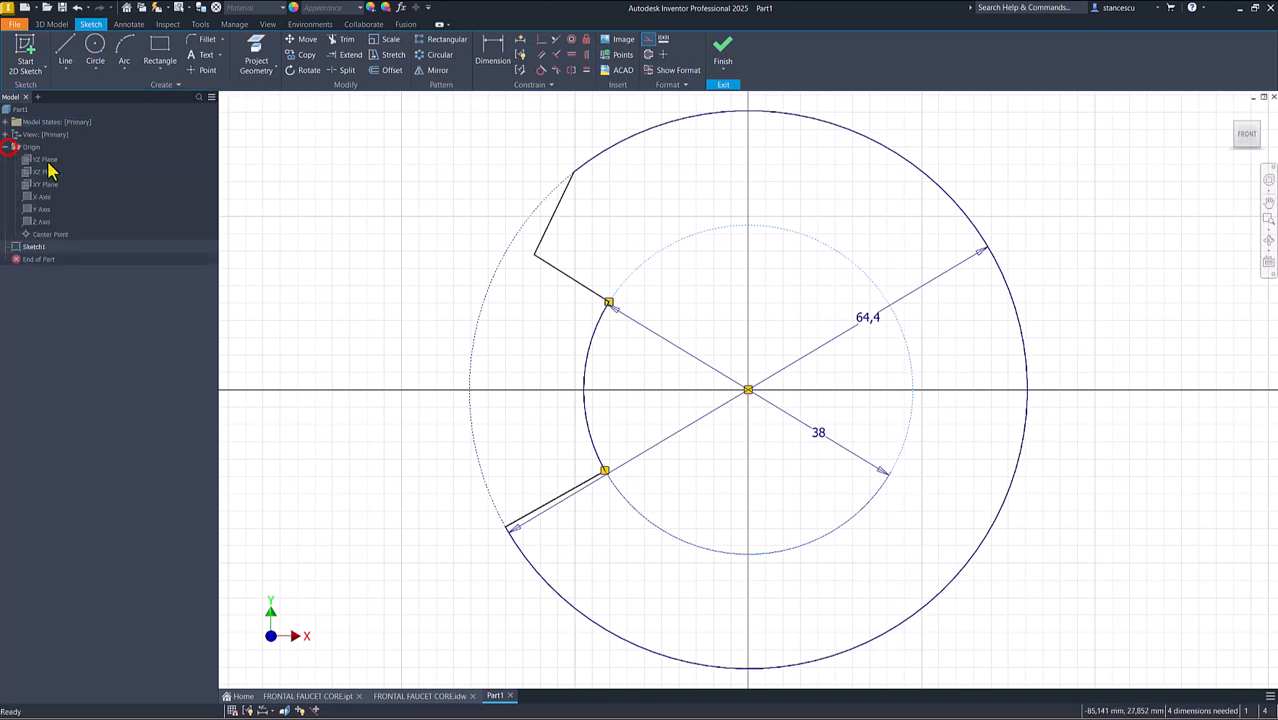
click(258, 50)
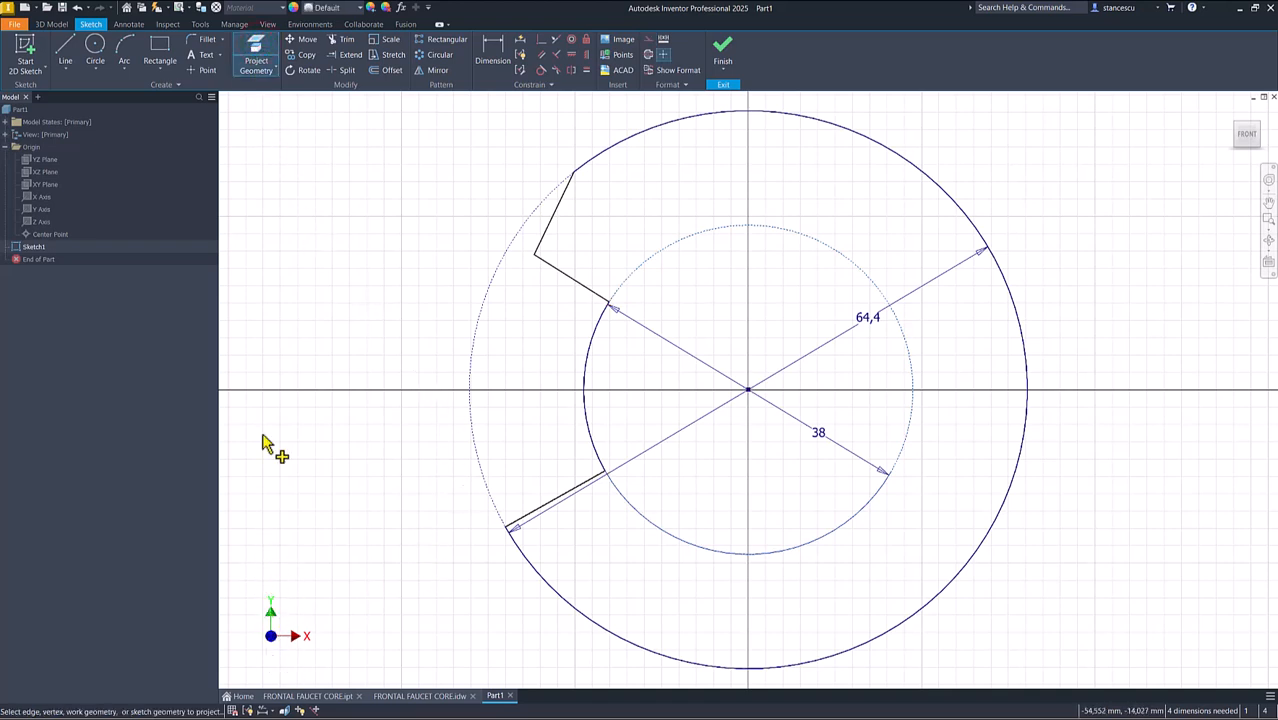
click(43, 212)
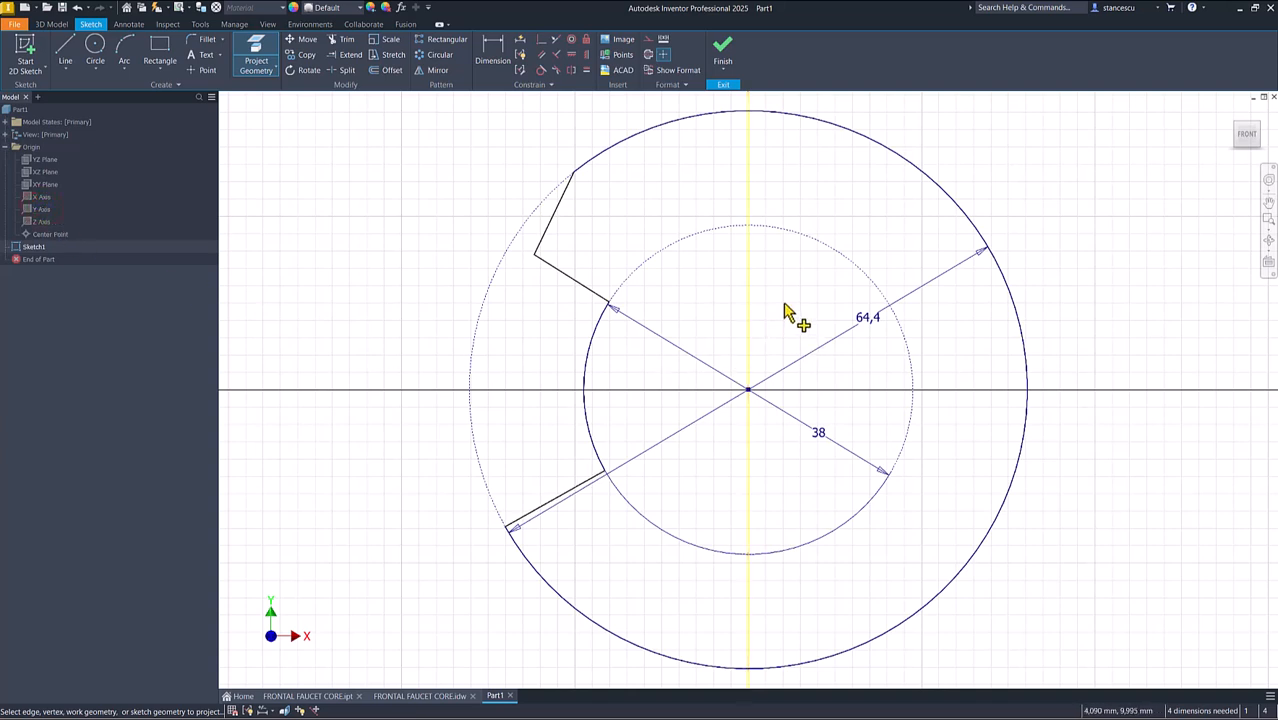
Step: Convert the projected vertical Y axis line to construction geometry
key(Escape)
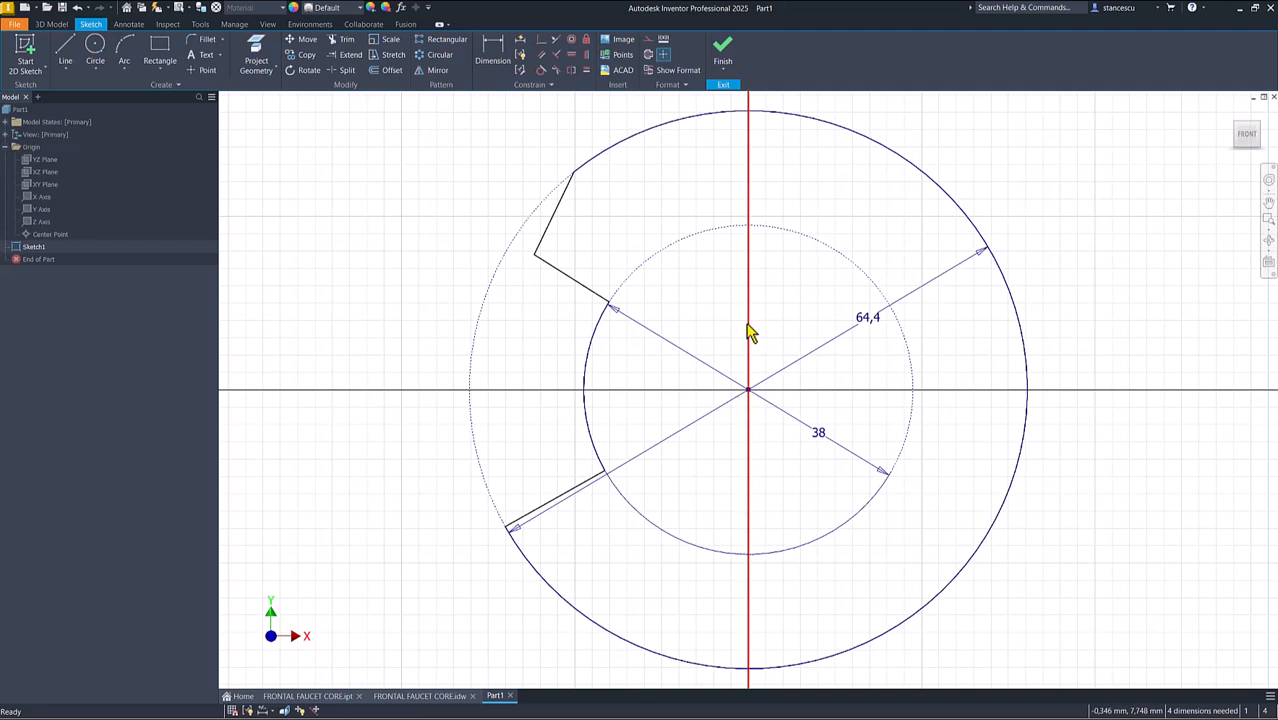
drag(764, 295, 713, 331)
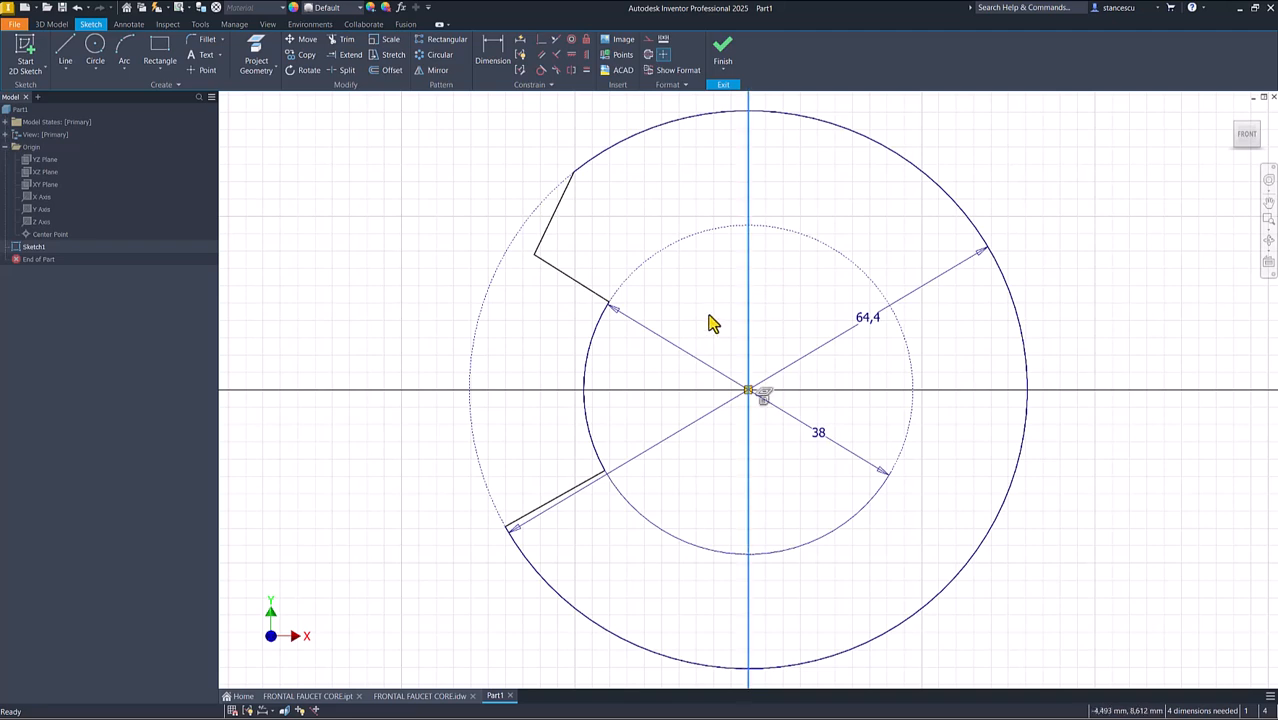
right_click(710, 320)
click(765, 314)
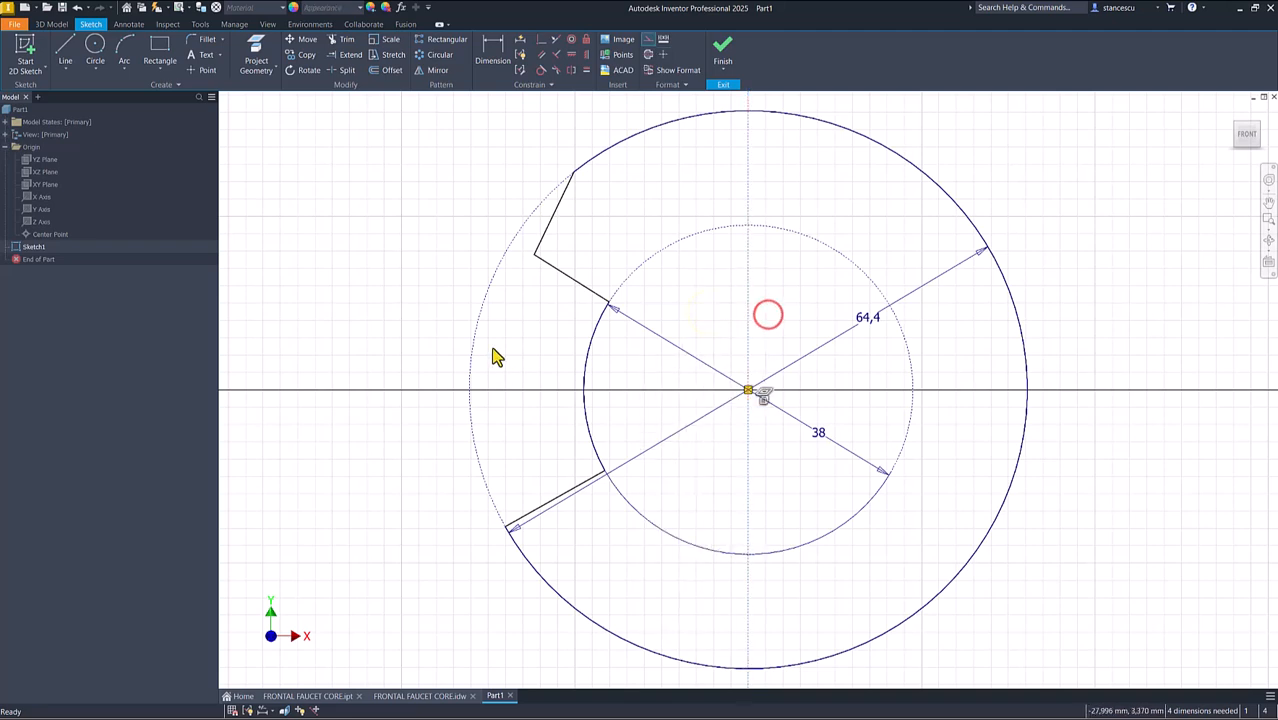
click(444, 276)
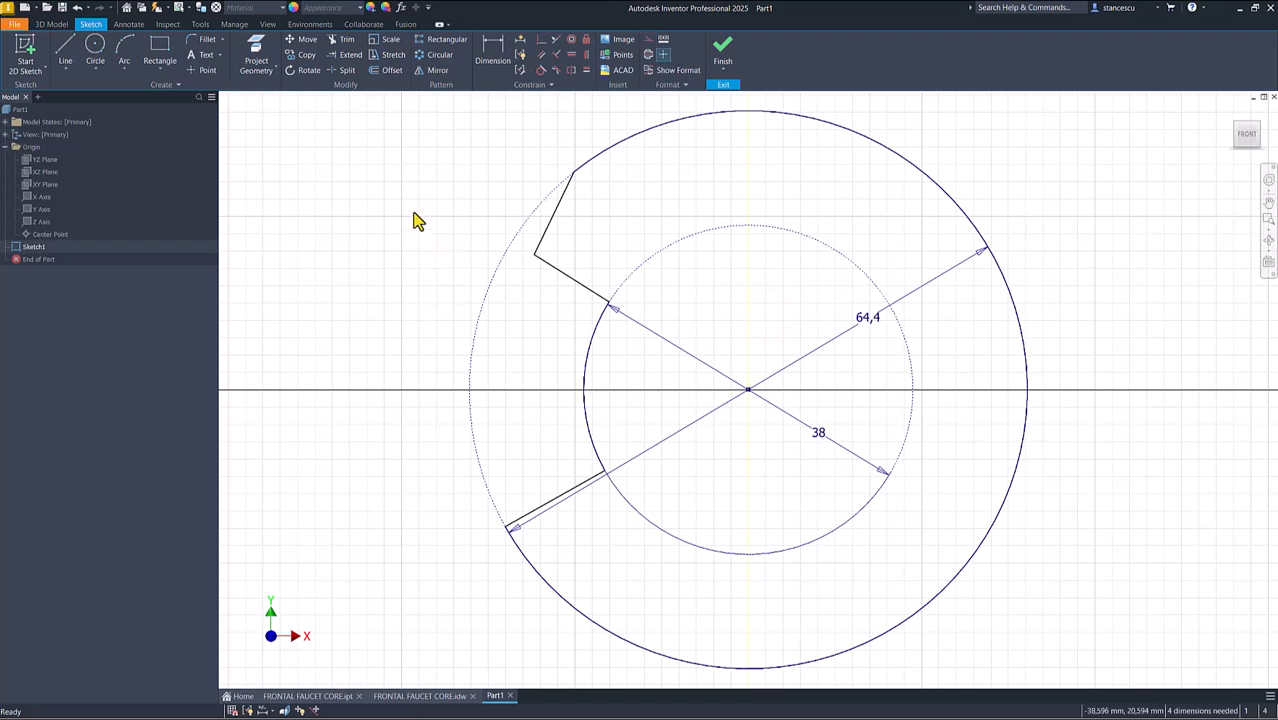
Step: Dimension the angle between the upper slanted line and the projected Y axis at 30°
click(494, 46)
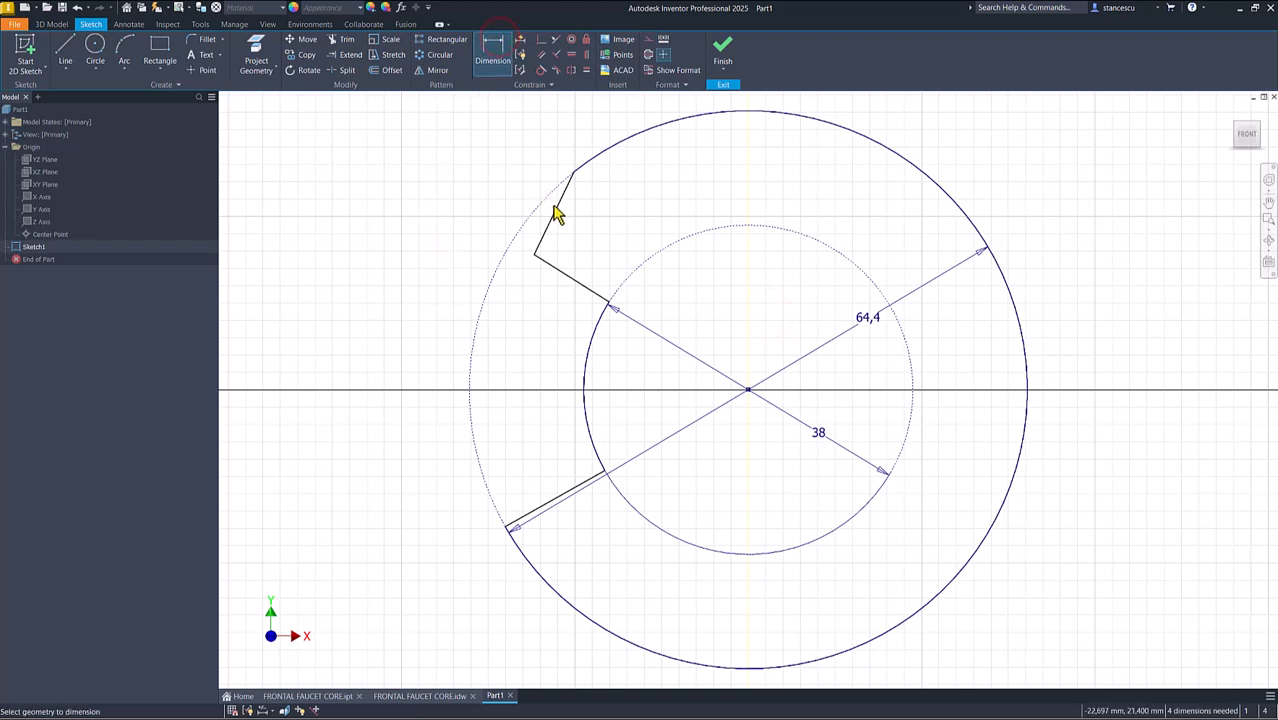
click(561, 198)
click(749, 280)
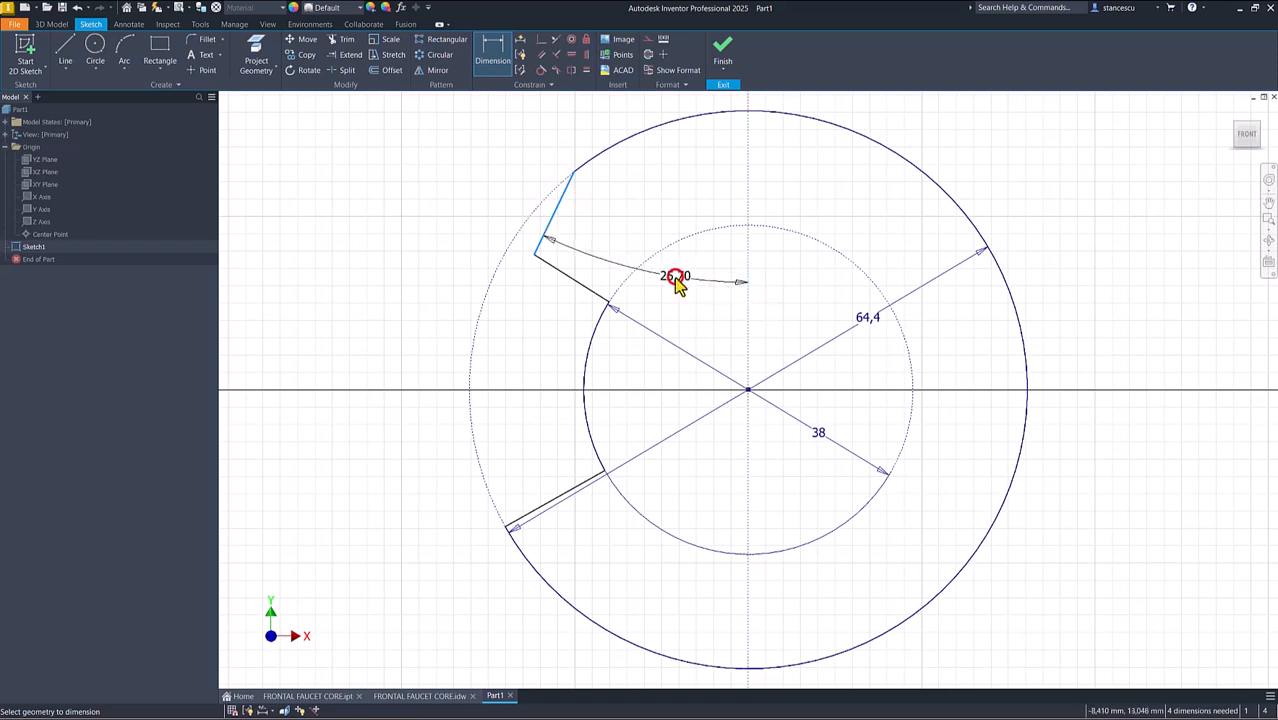
click(676, 280)
text(30)
key(Return)
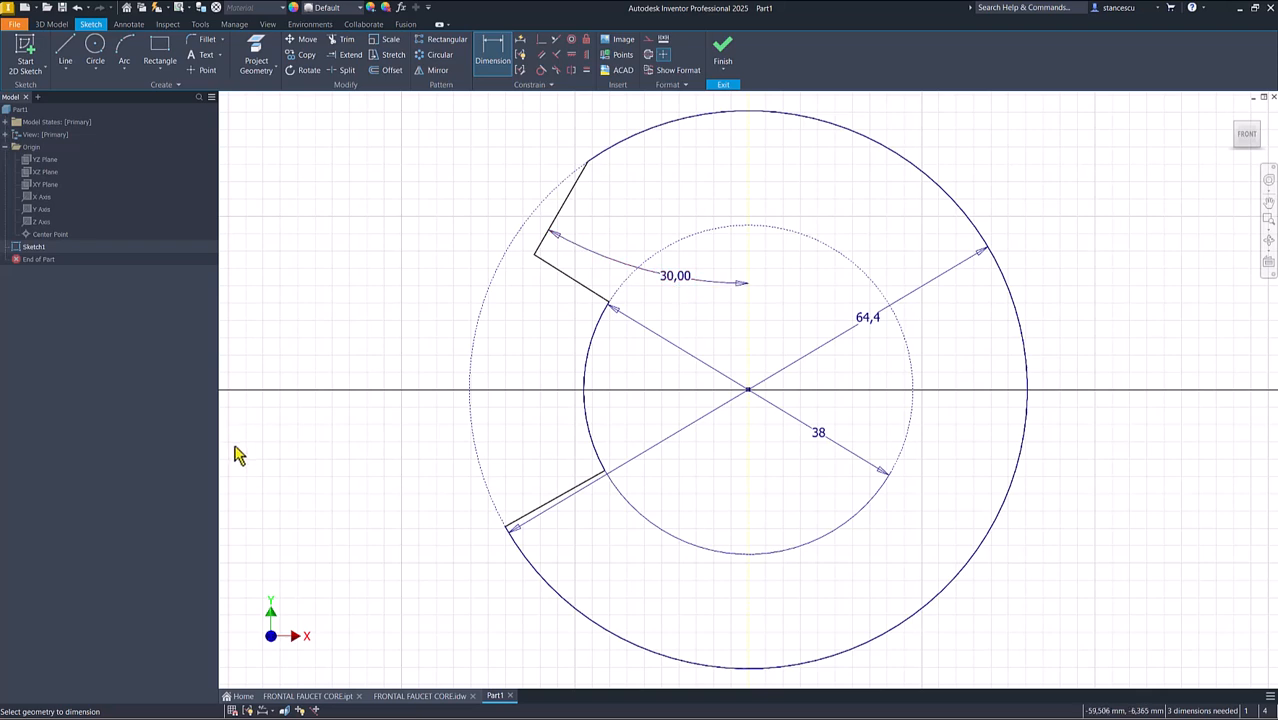
key(Escape)
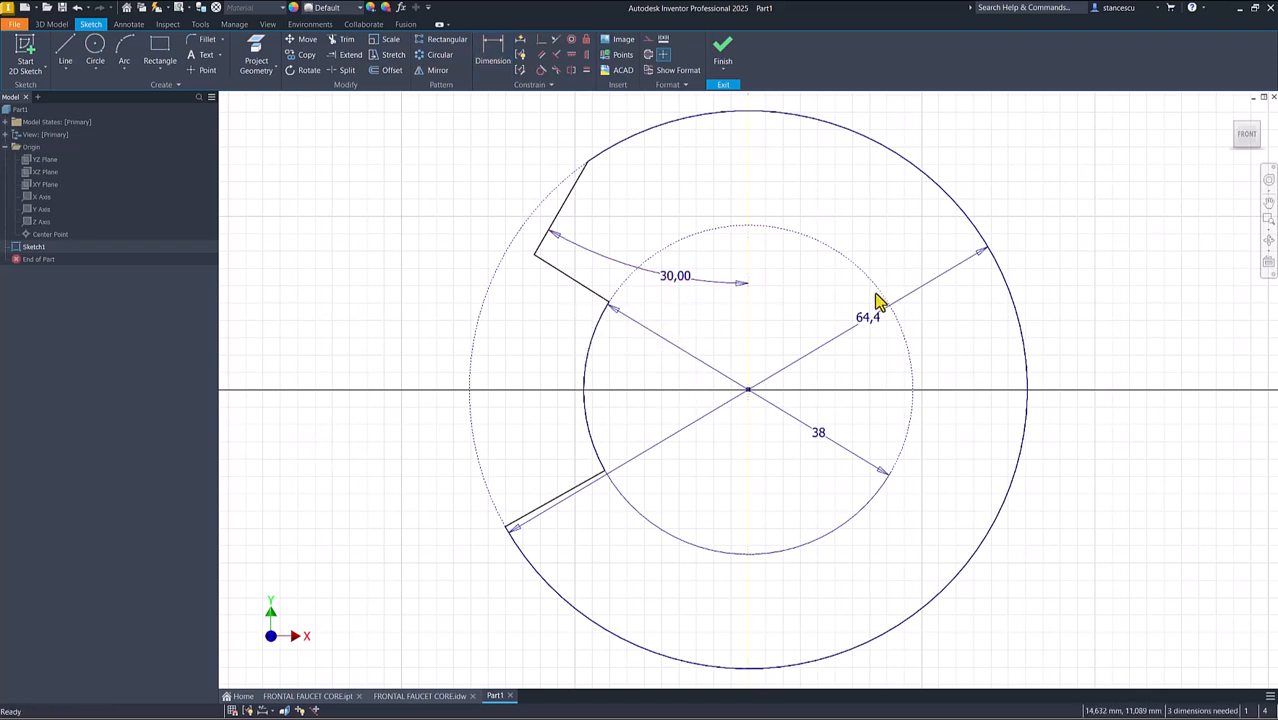
Step: Reposition the 64.4 diameter dimension away from the lower radial line, and dimension that line at 26° from the origin's X axis
drag(858, 308, 855, 306)
click(366, 332)
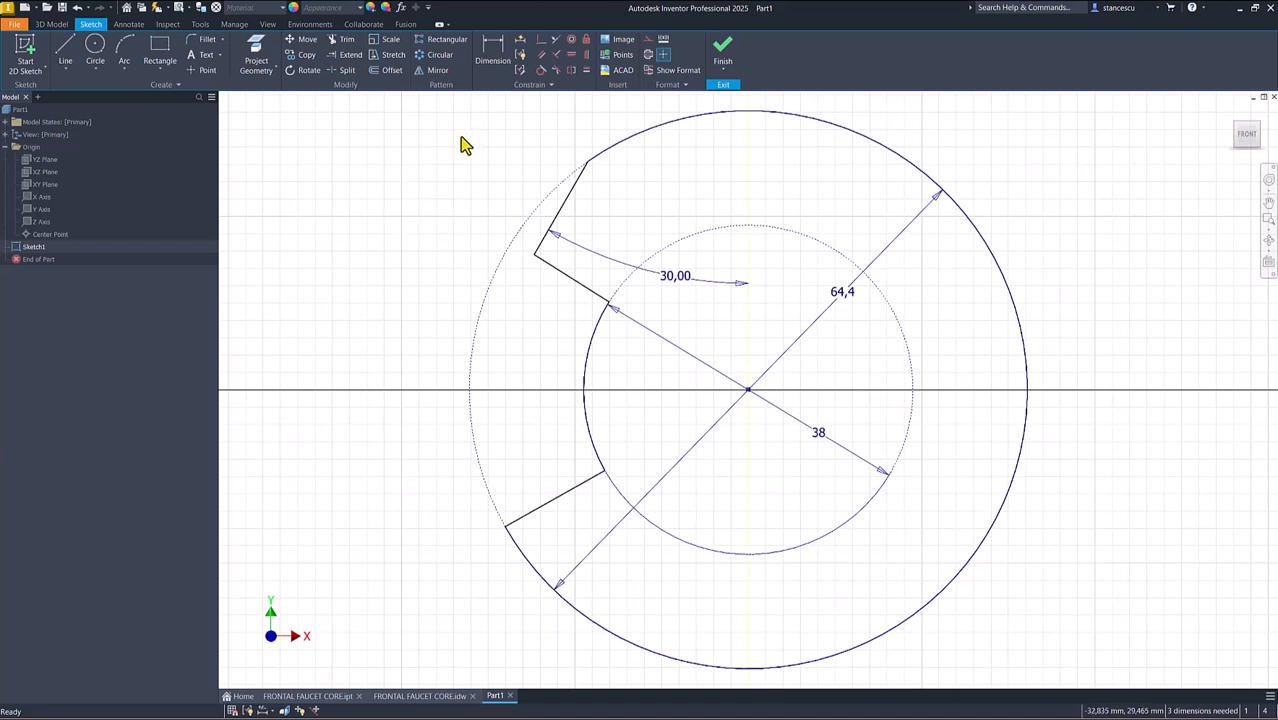
click(492, 48)
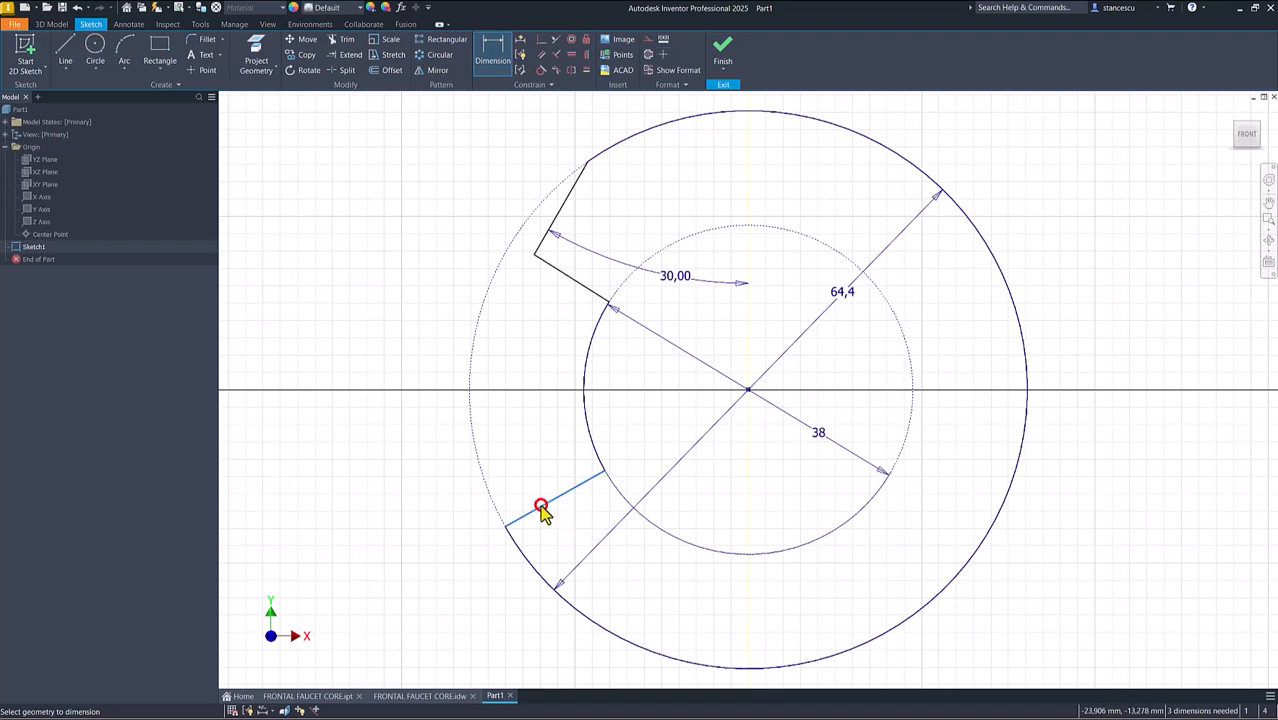
click(541, 513)
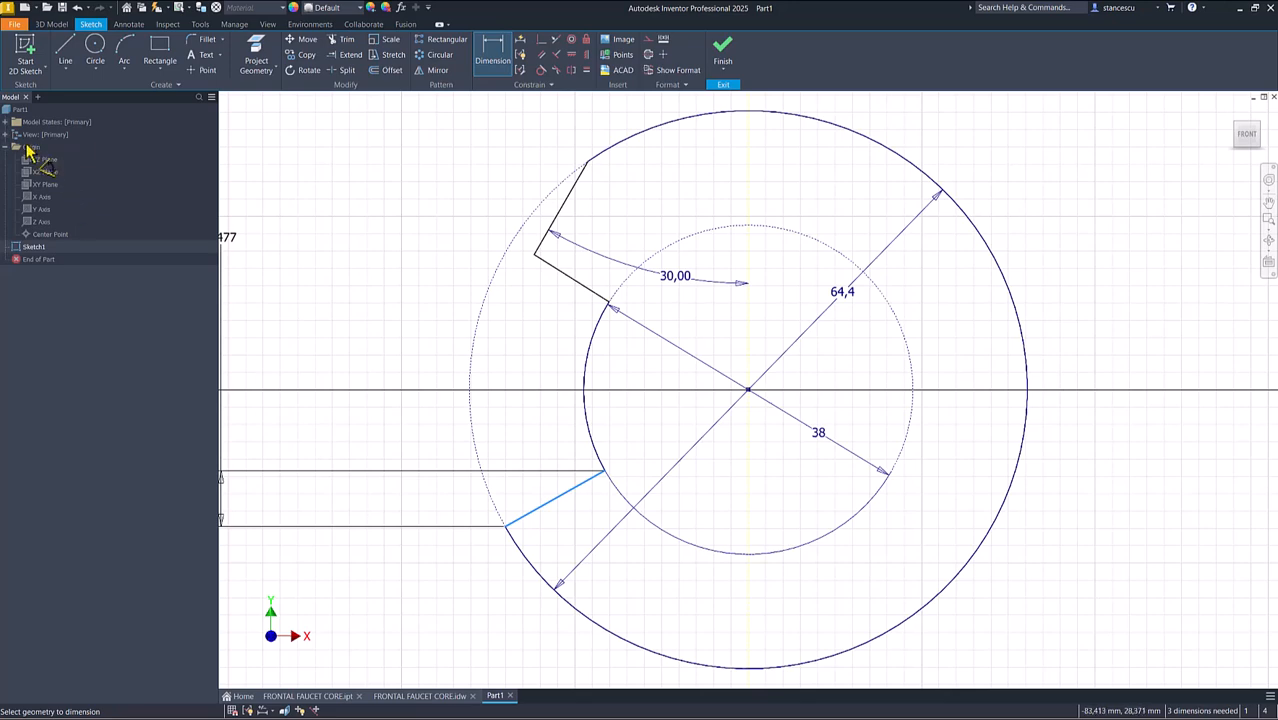
click(40, 197)
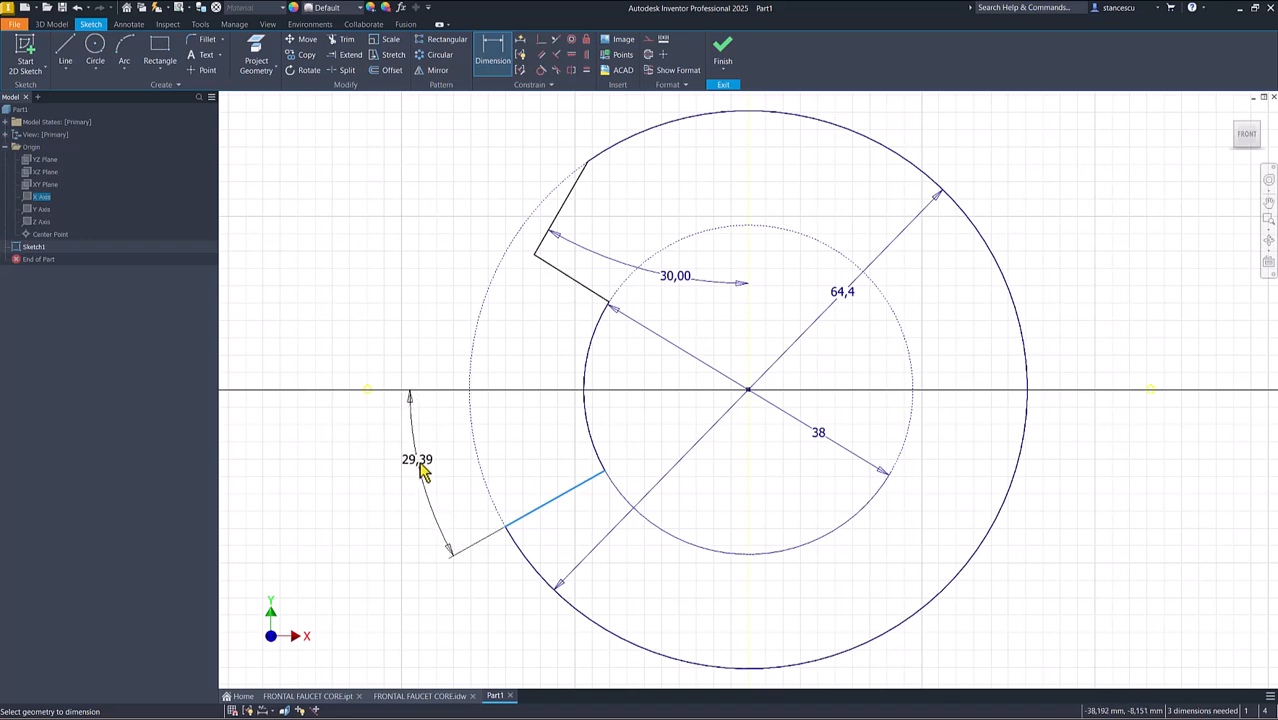
click(298, 521)
text(26)
key(Return)
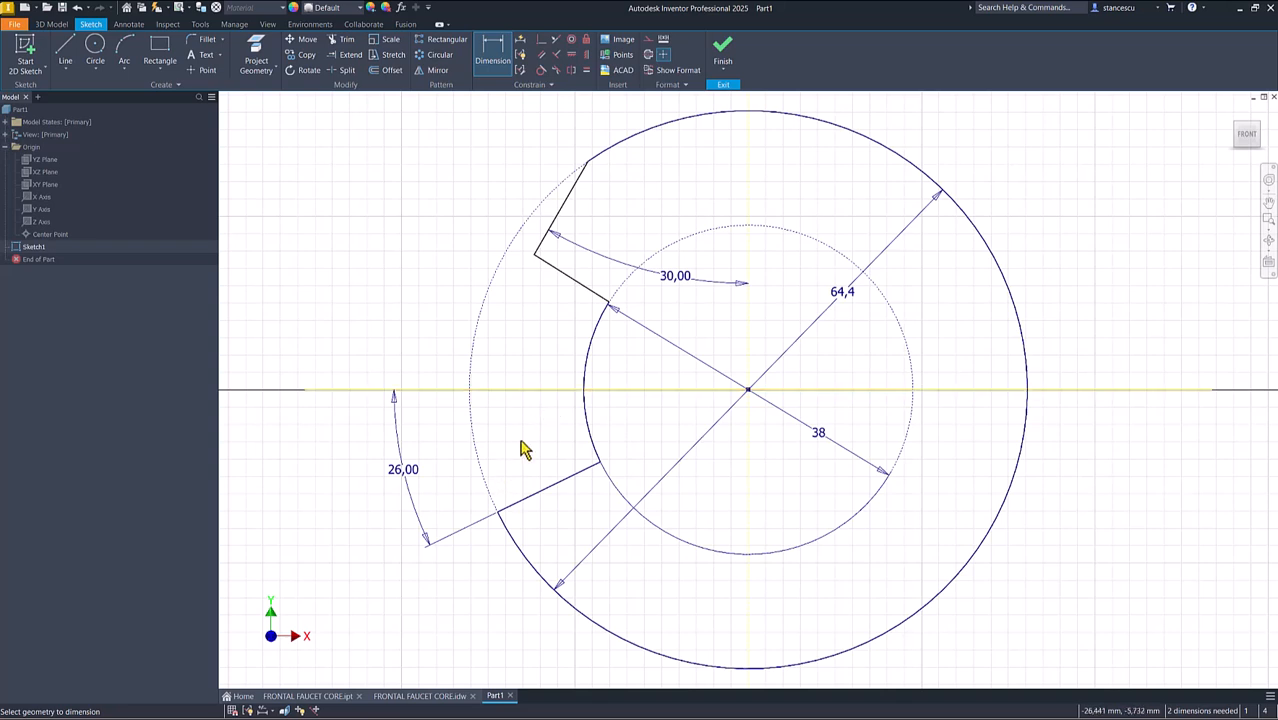
key(Escape)
Step: Convert the projected horizontal X axis line to construction geometry
click(533, 380)
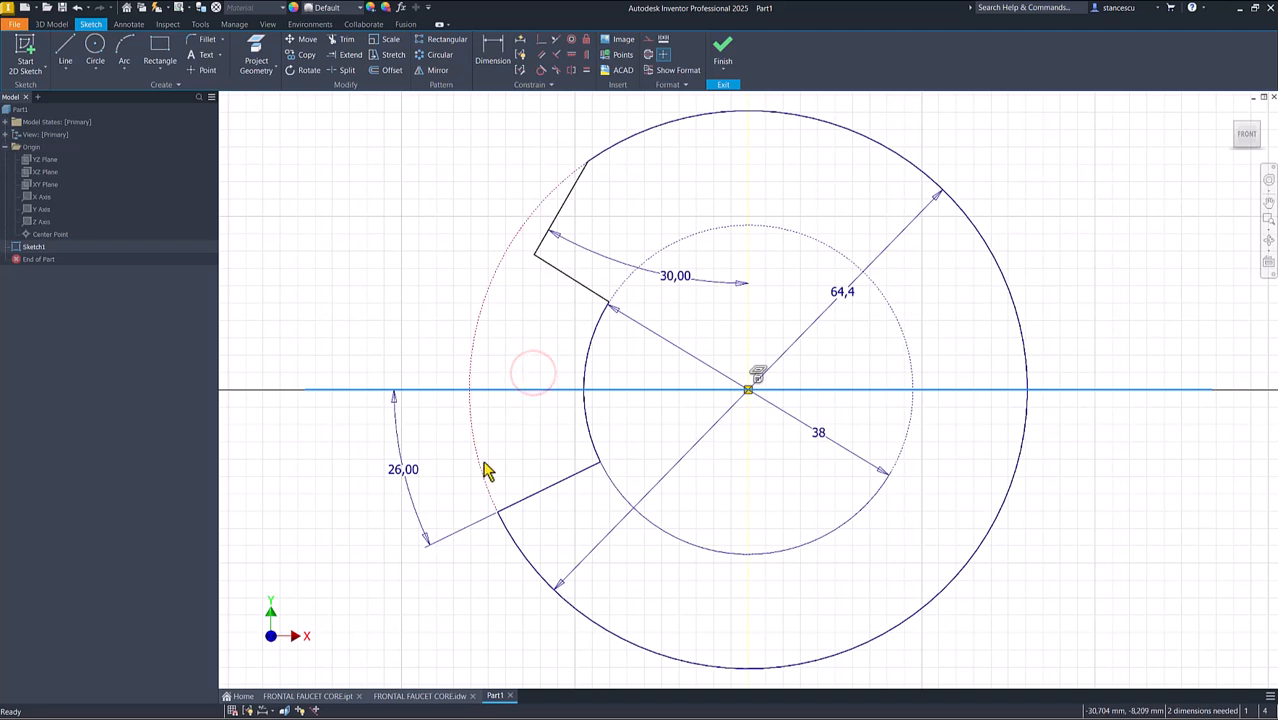
right_click(500, 435)
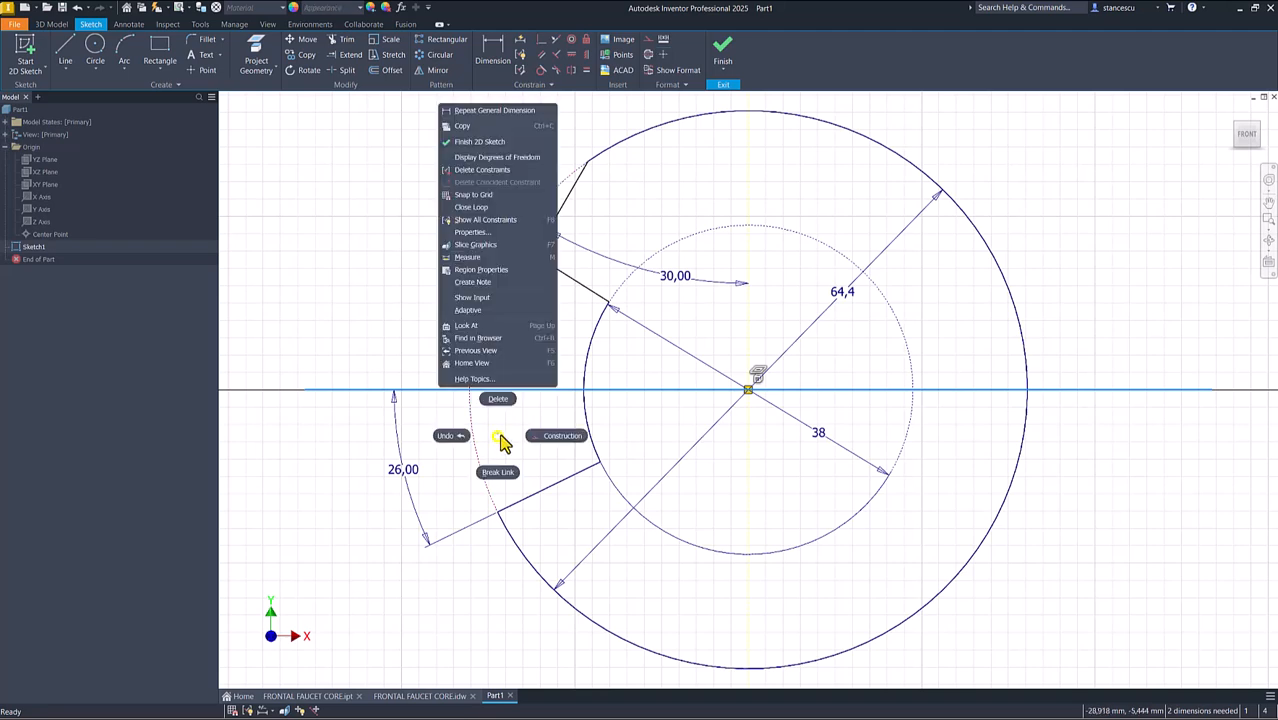
click(572, 440)
click(350, 238)
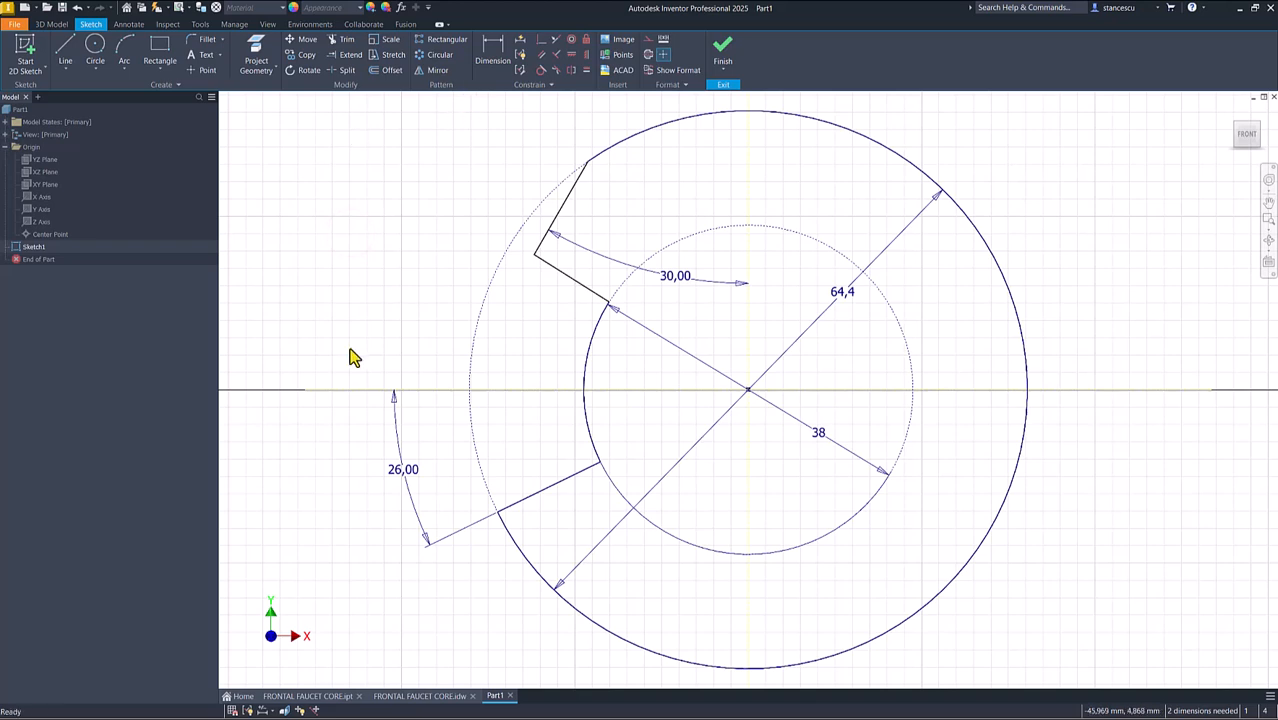
Step: Dimension the angle between the lower and upper radial lines at 52°
click(487, 50)
click(534, 497)
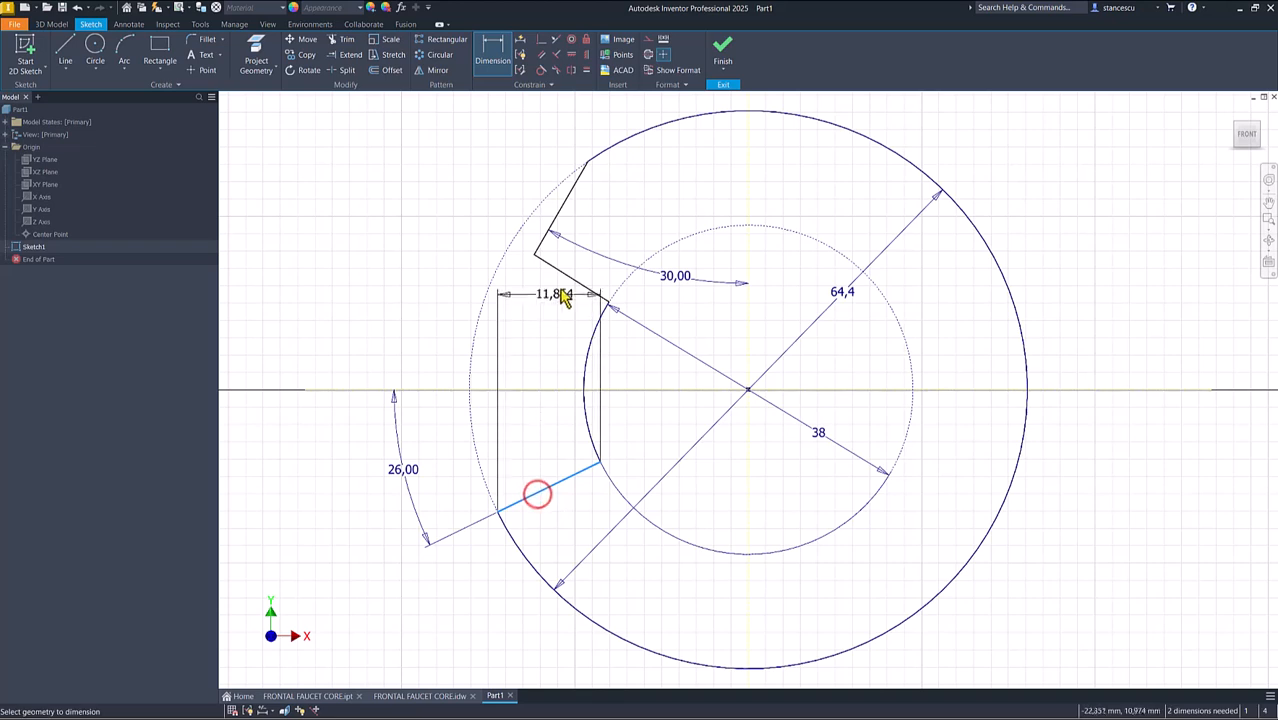
click(563, 276)
click(320, 347)
text(52)
key(Return)
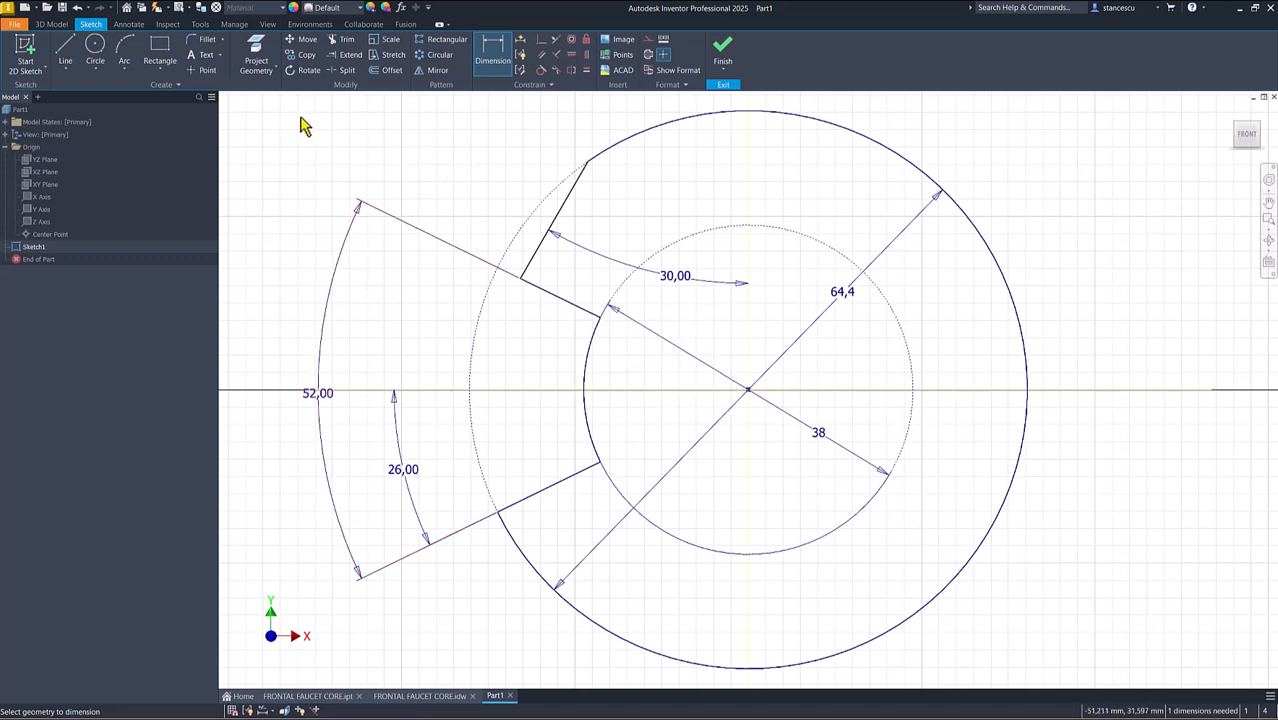
Step: Fillet both corners where the radial lines meet the inner arc with a 2 mm radius
click(208, 39)
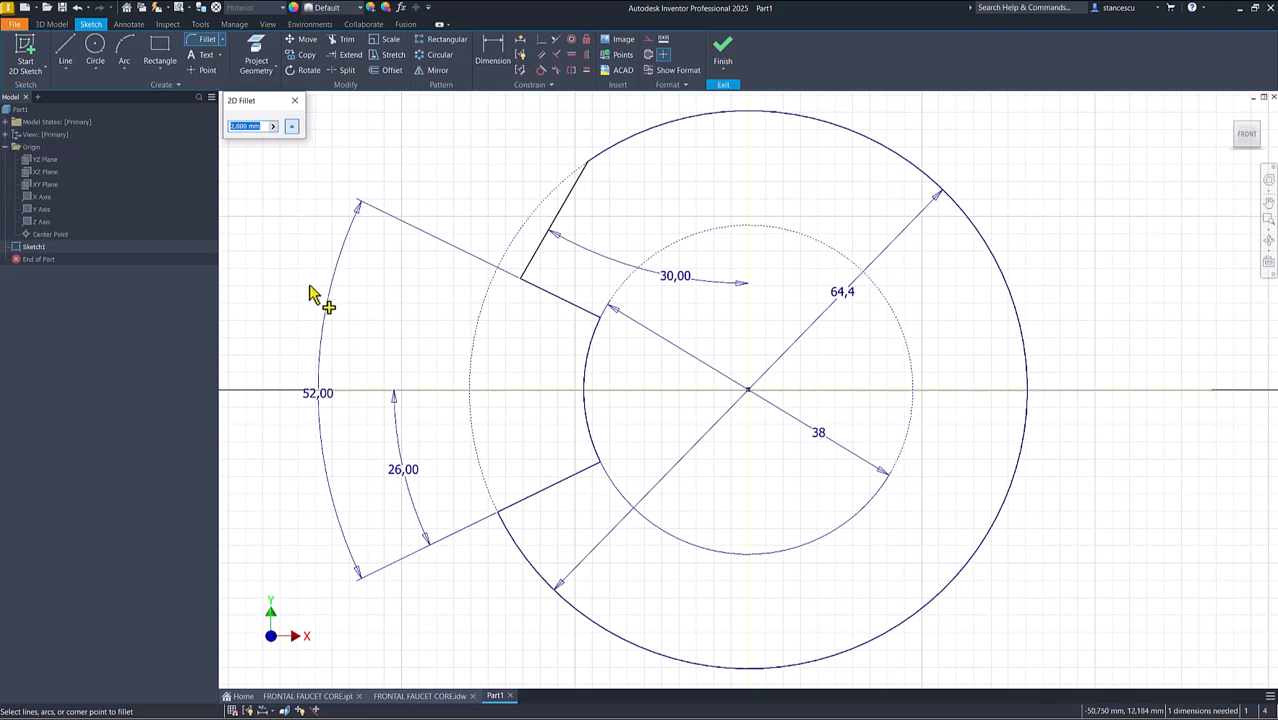
click(578, 313)
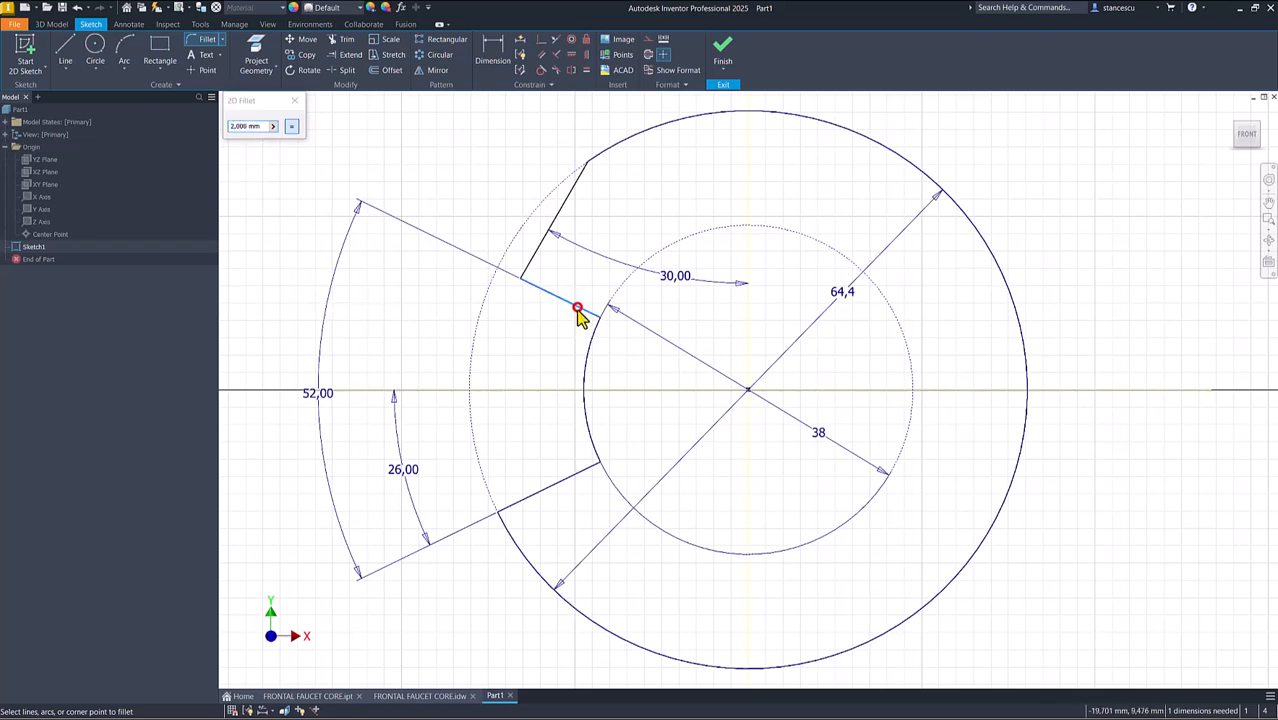
click(591, 346)
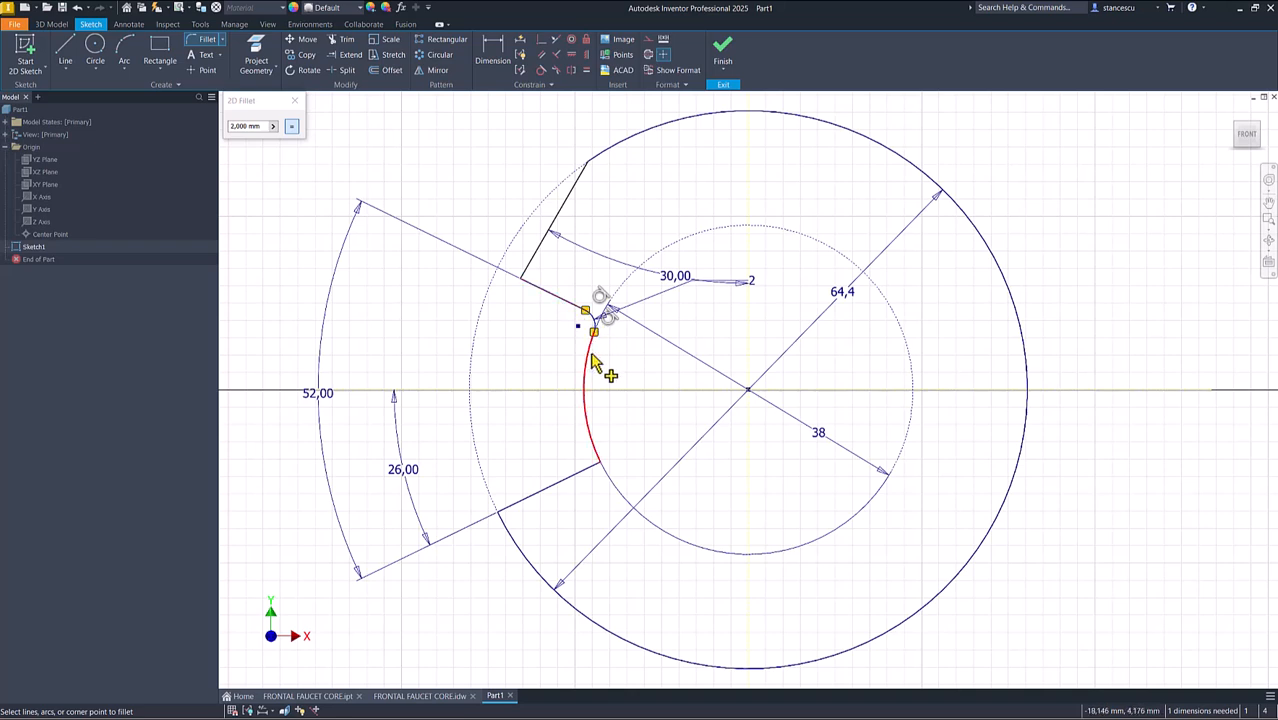
click(571, 484)
click(600, 458)
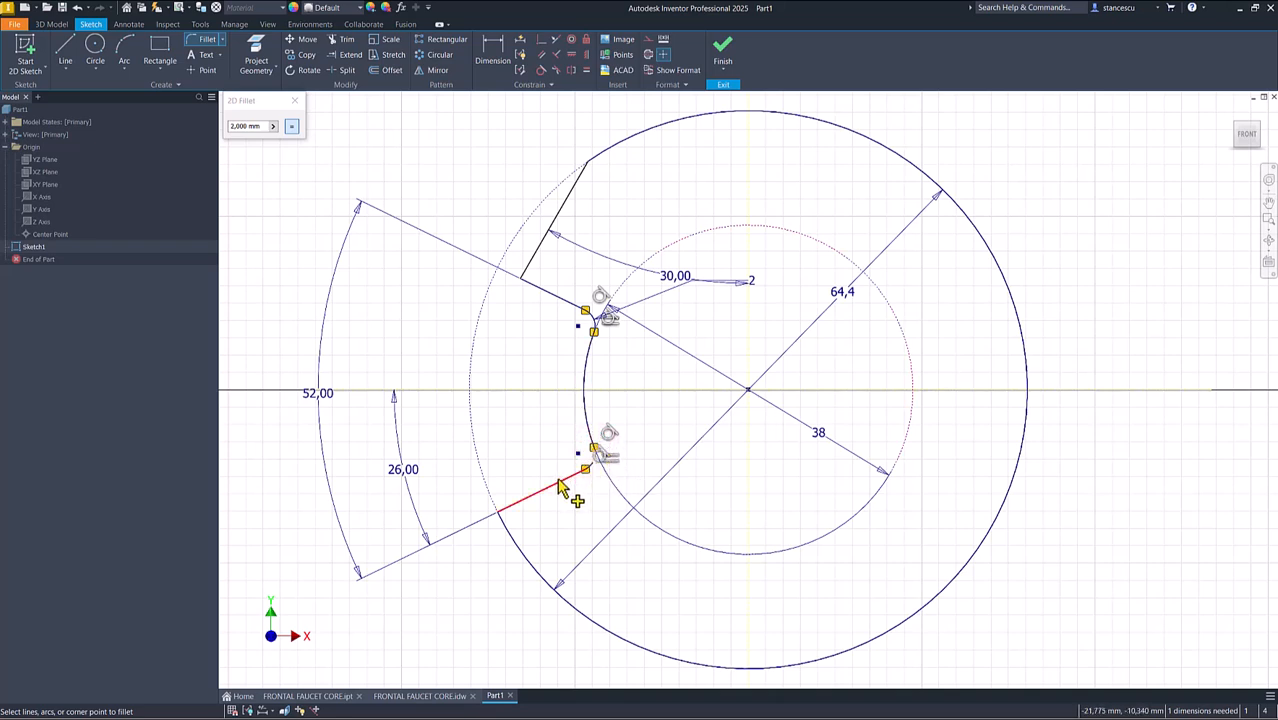
Step: Fillet the corner between the upper radial and slanted lines at 2.5 mm, and the lower radial line's corner with the outer circle at 1 mm
click(265, 127)
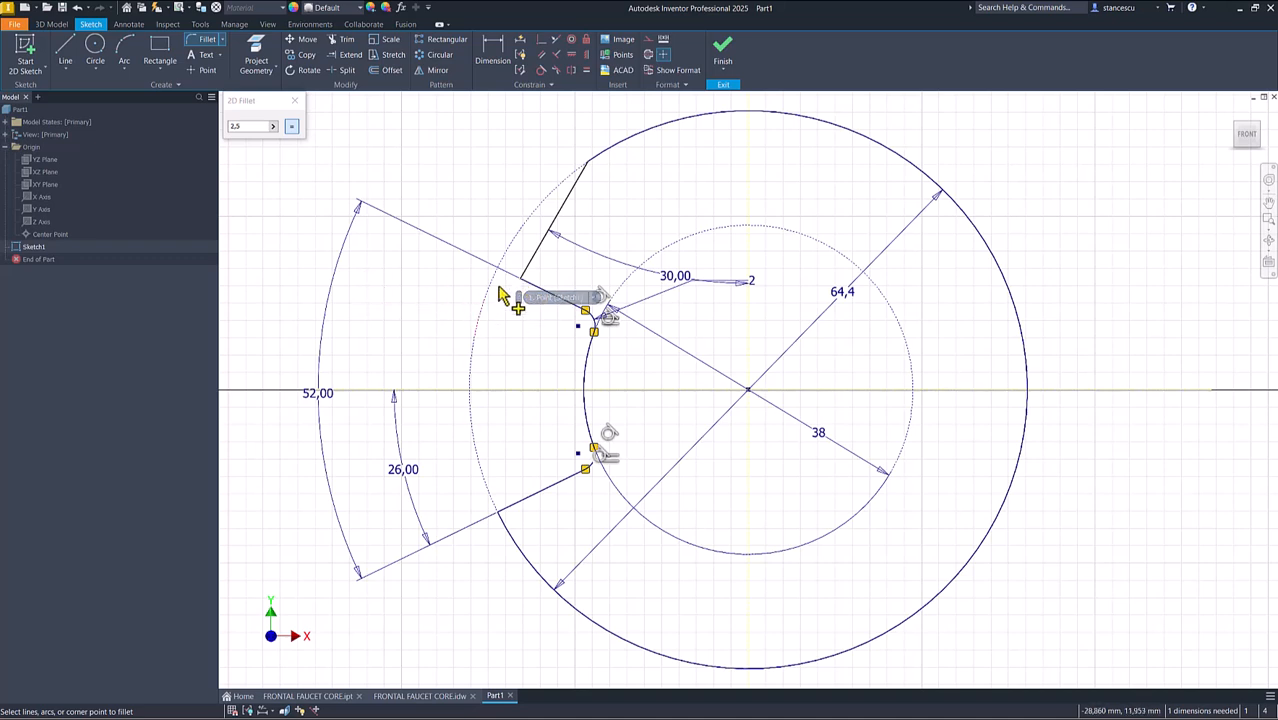
click(521, 287)
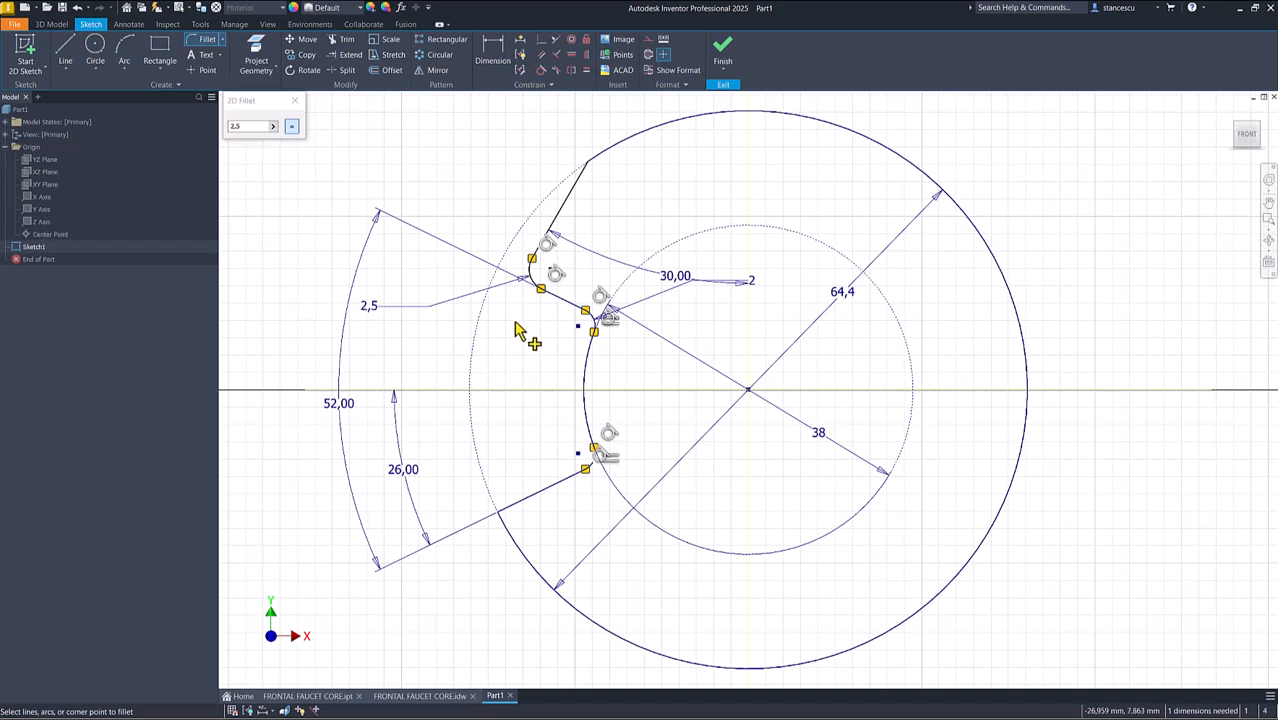
double_click(249, 127)
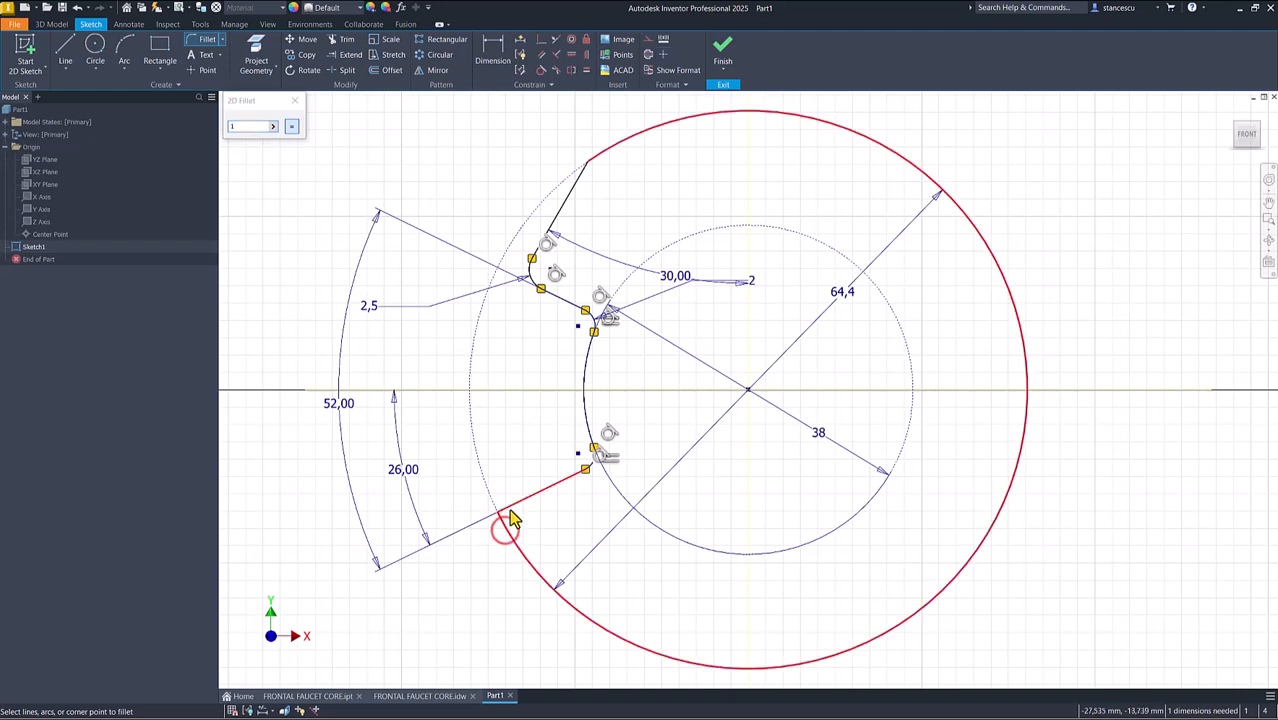
click(498, 530)
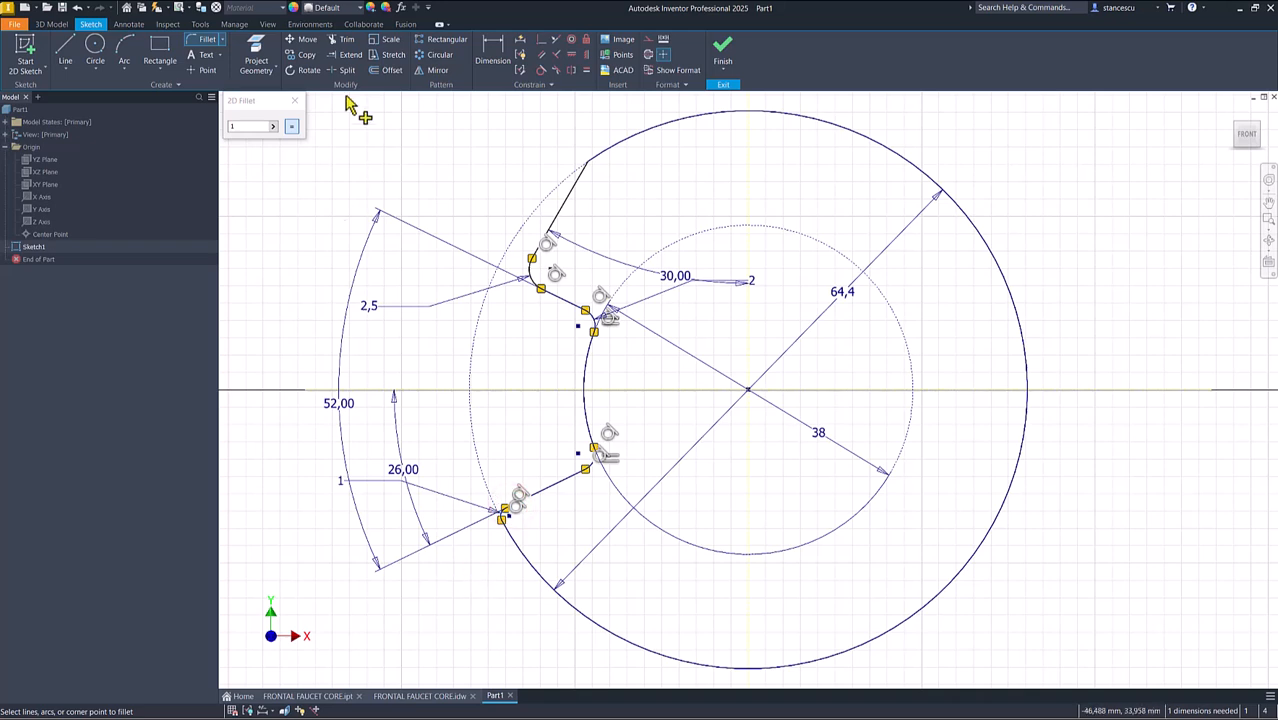
click(293, 105)
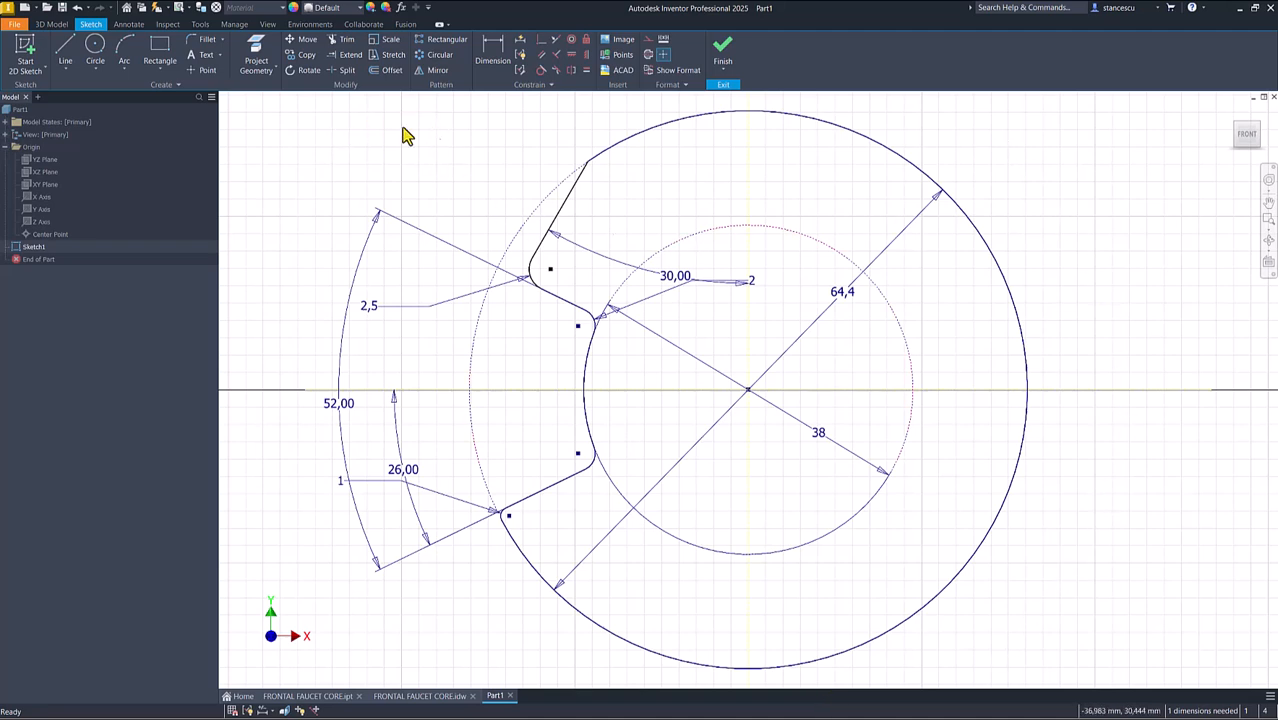
Step: Mirror the complete left notch profile, with its lines, arcs and fillets, about the vertical Y axis line
click(435, 71)
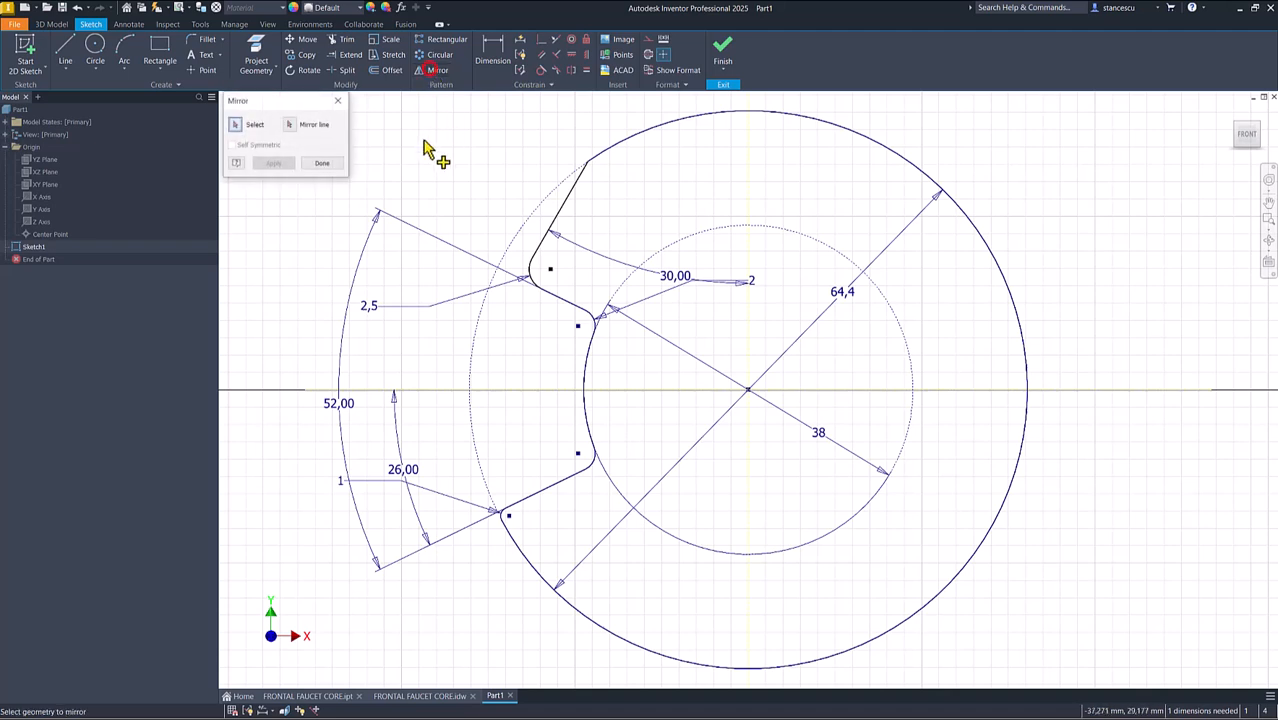
mouse_move(447, 205)
mouse_down()
mouse_move(622, 567)
mouse_move(536, 422)
mouse_move(450, 208)
mouse_up()
drag(545, 140, 504, 177)
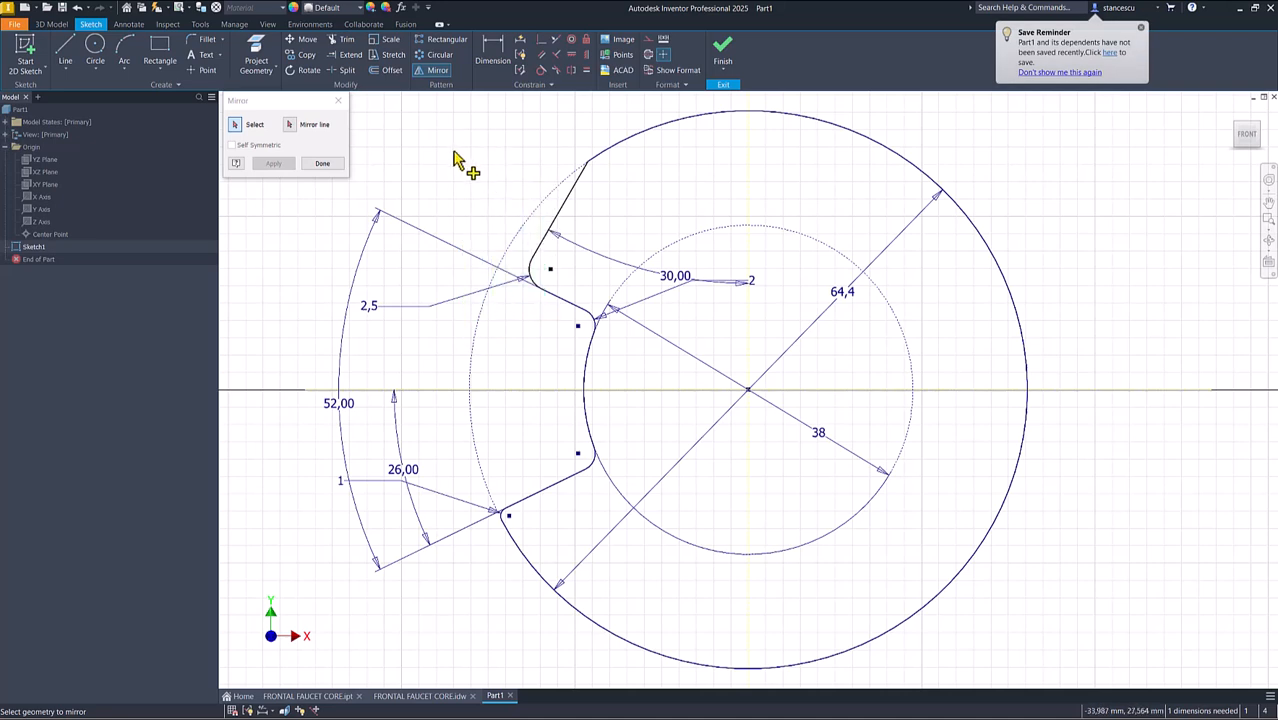
drag(420, 121, 637, 572)
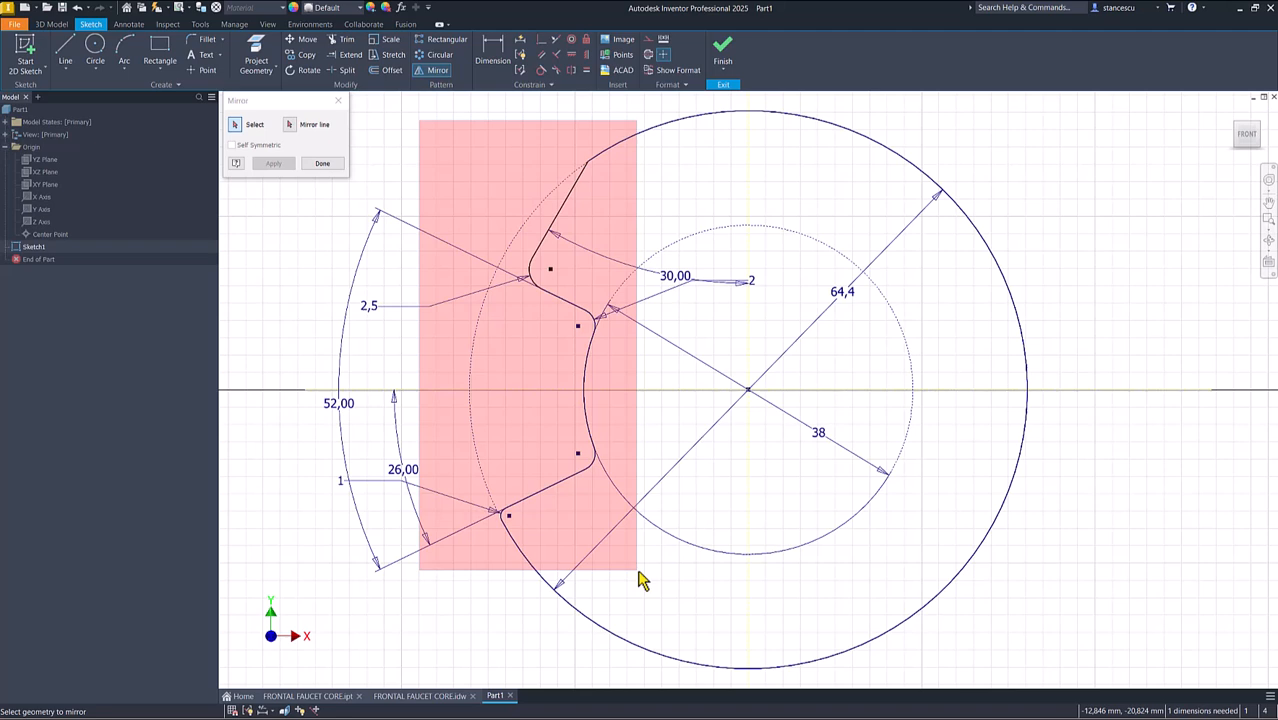
drag(639, 574, 639, 574)
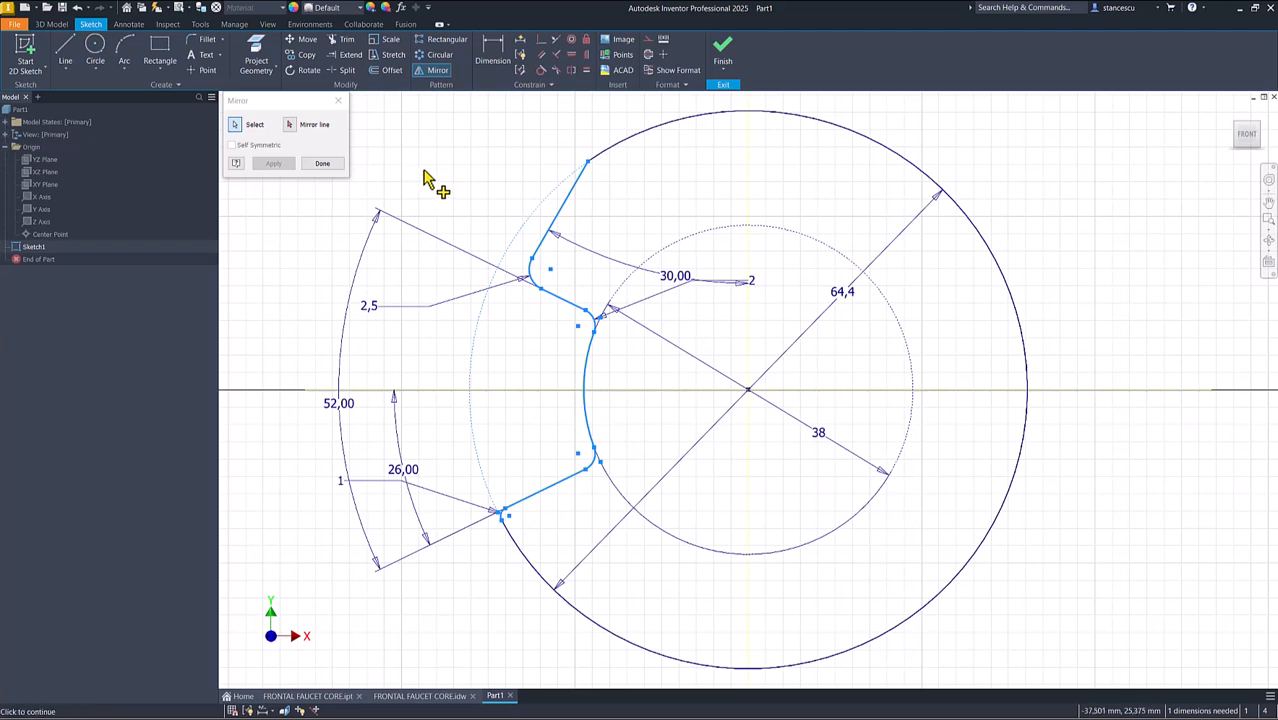
click(290, 127)
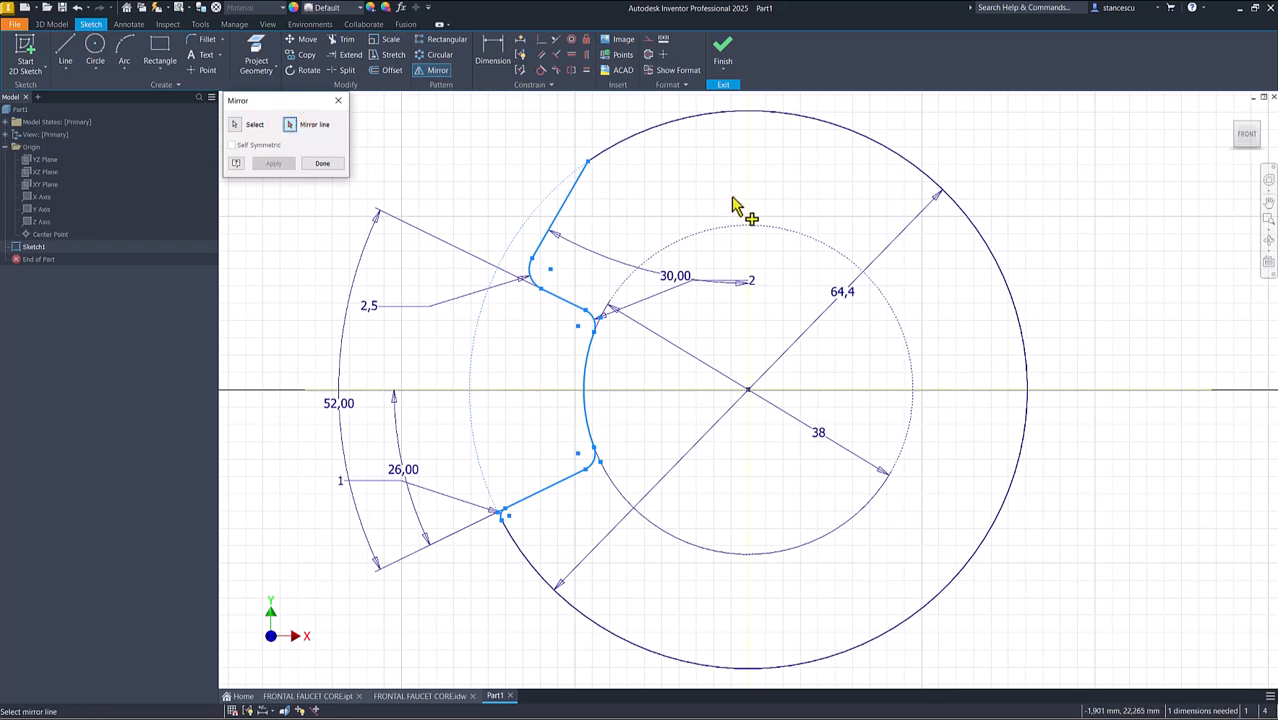
click(746, 333)
click(275, 165)
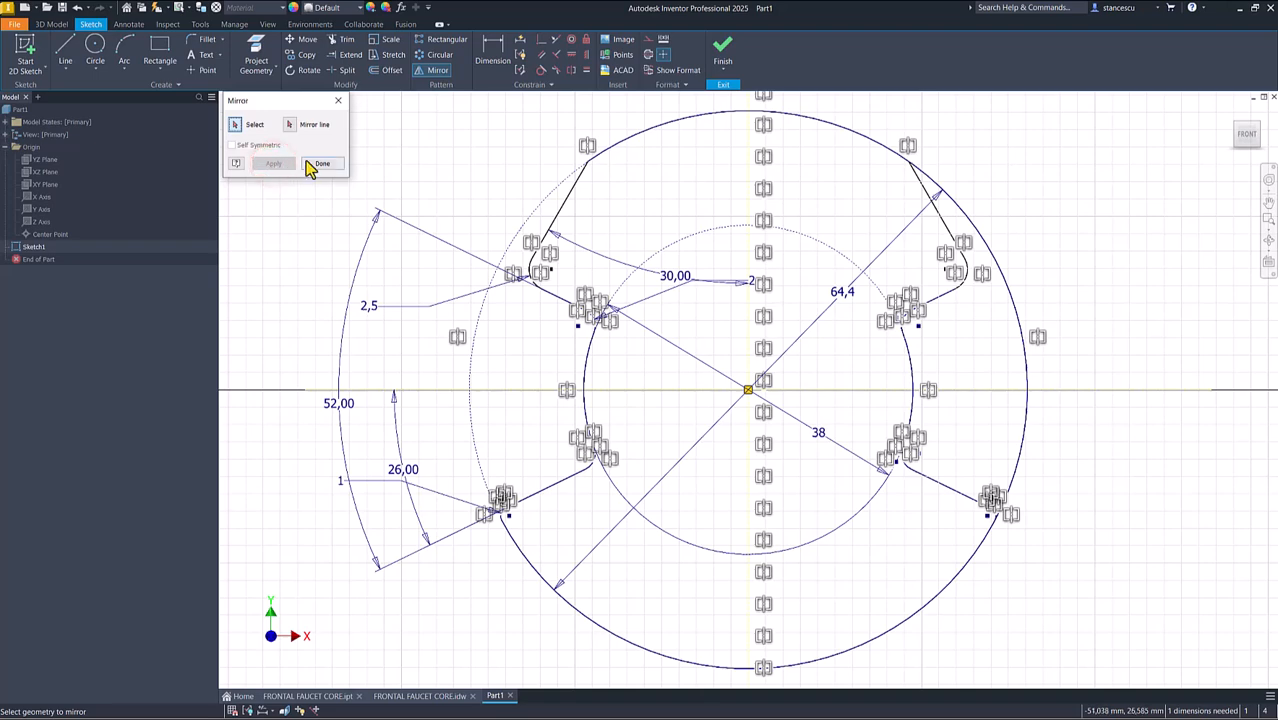
click(322, 165)
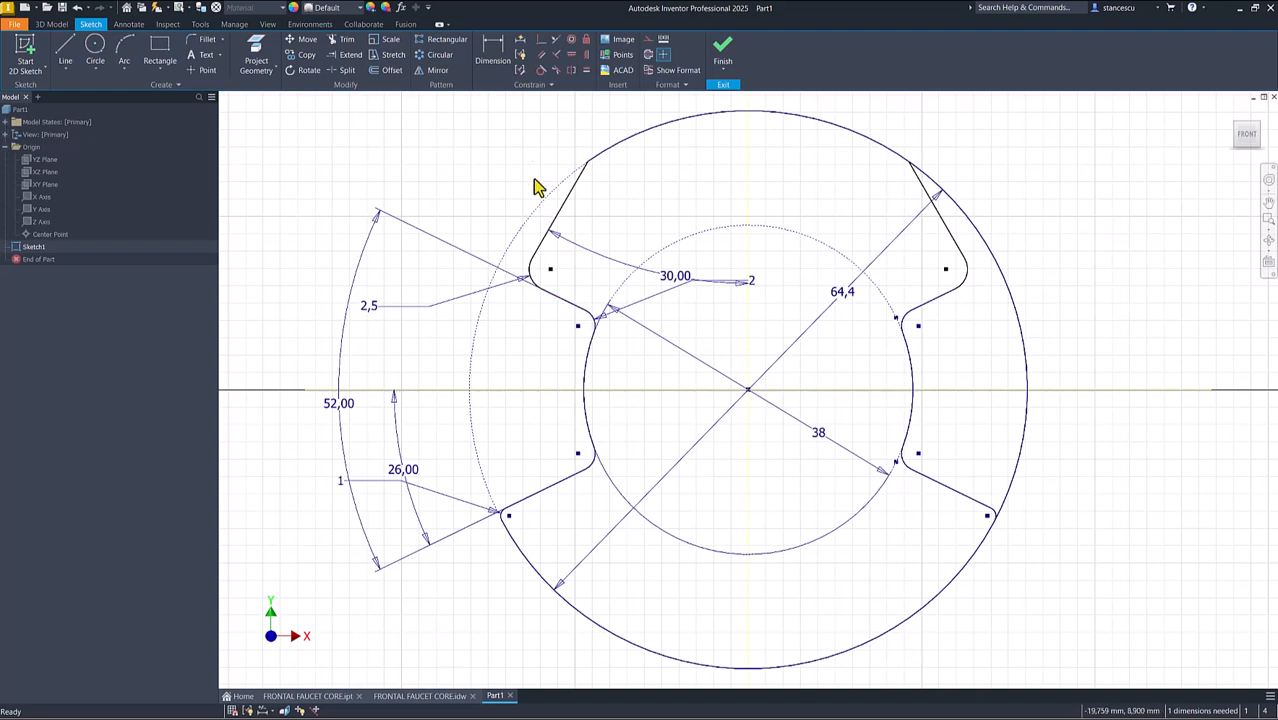
Step: Split the outer circle where it meets the upper and lower ends of the mirrored right notch
click(346, 70)
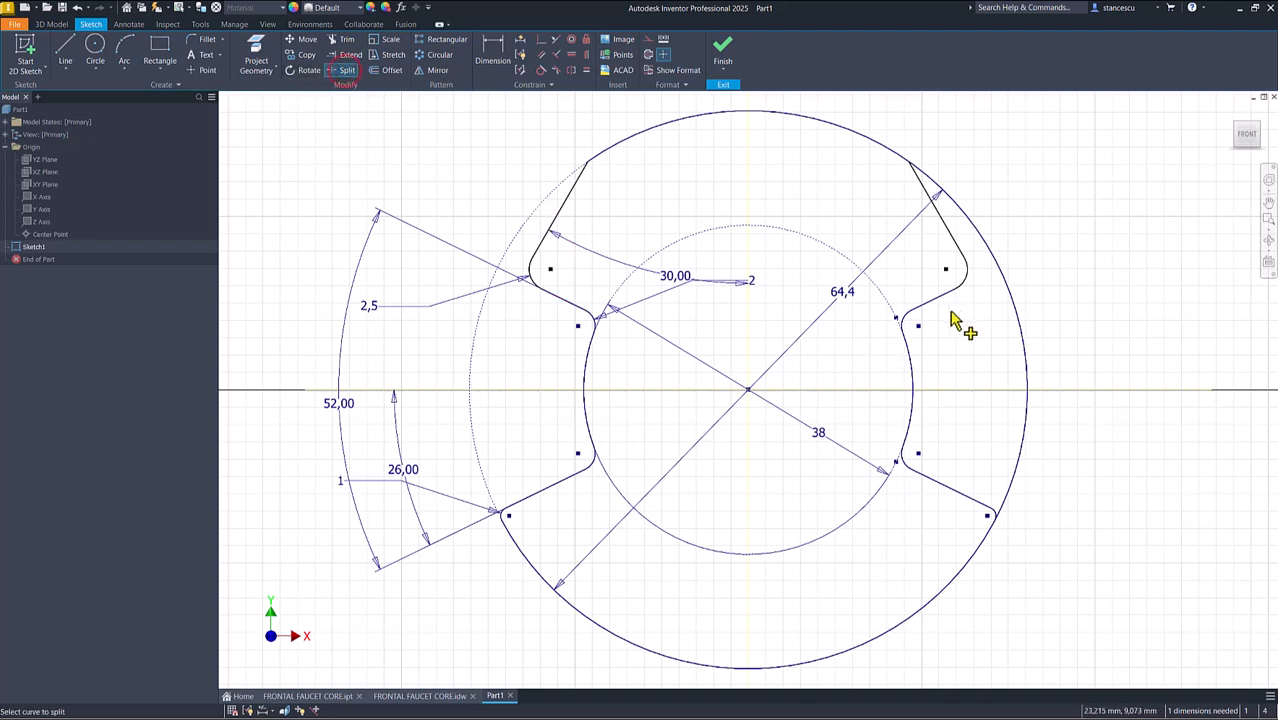
click(929, 179)
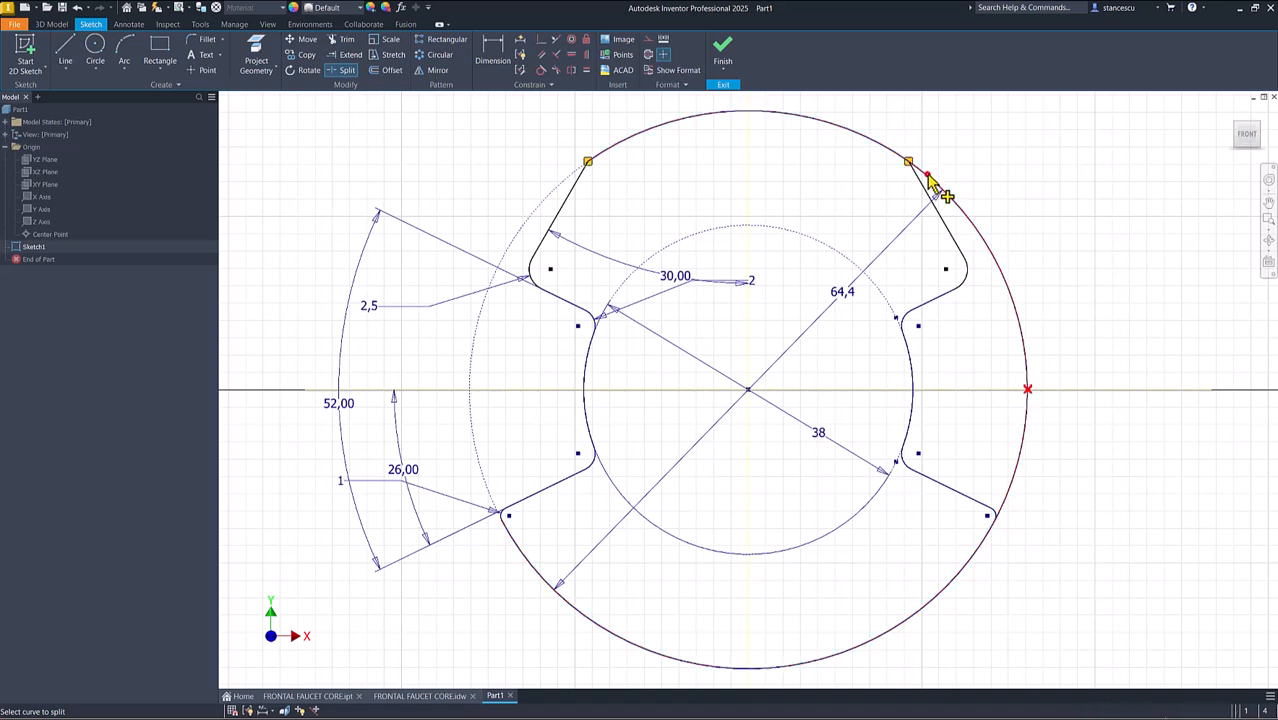
click(995, 517)
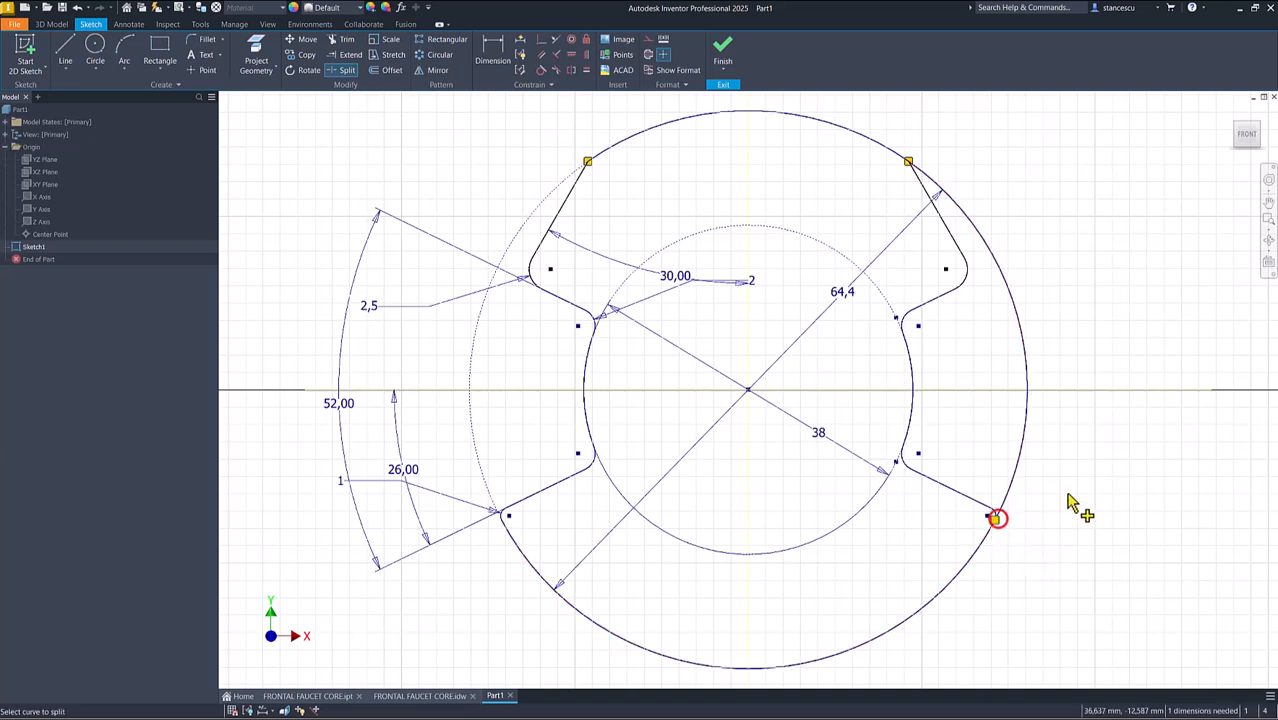
click(1130, 284)
key(Escape)
Step: Convert the outer circle's arc spanning the right notch to construction geometry
drag(1131, 283, 1004, 419)
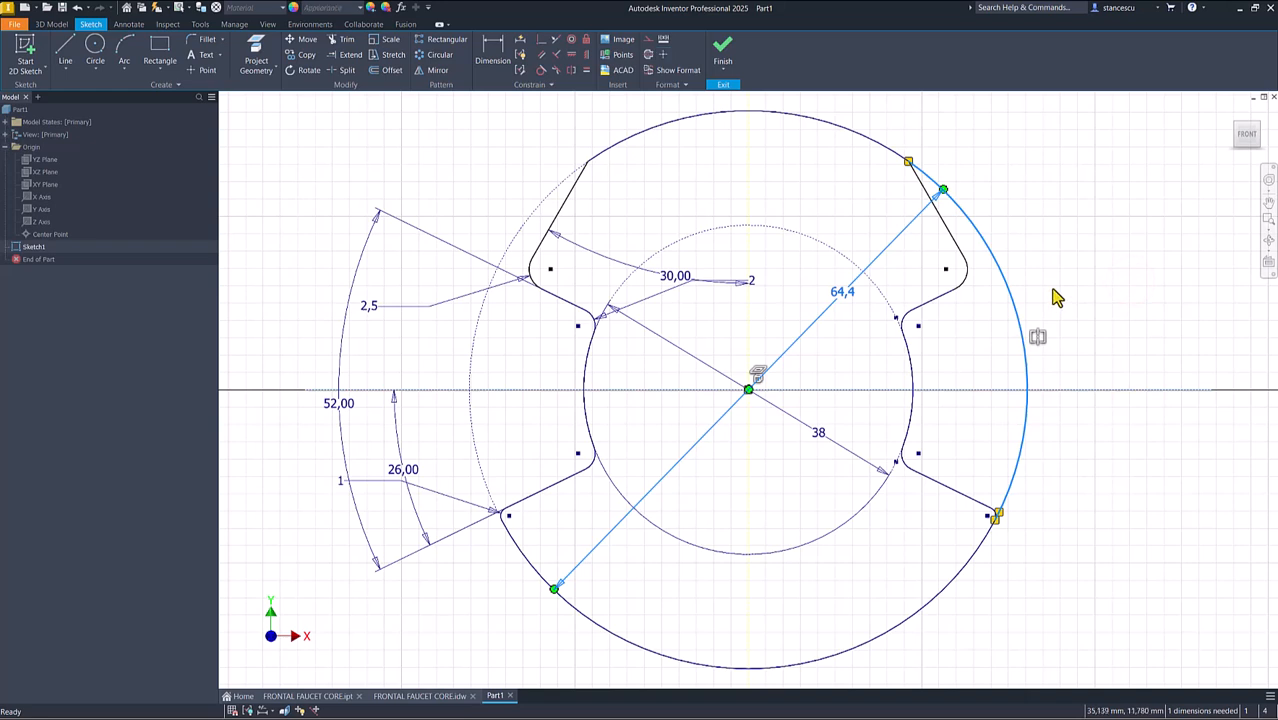
key(Escape)
drag(1095, 295, 1005, 412)
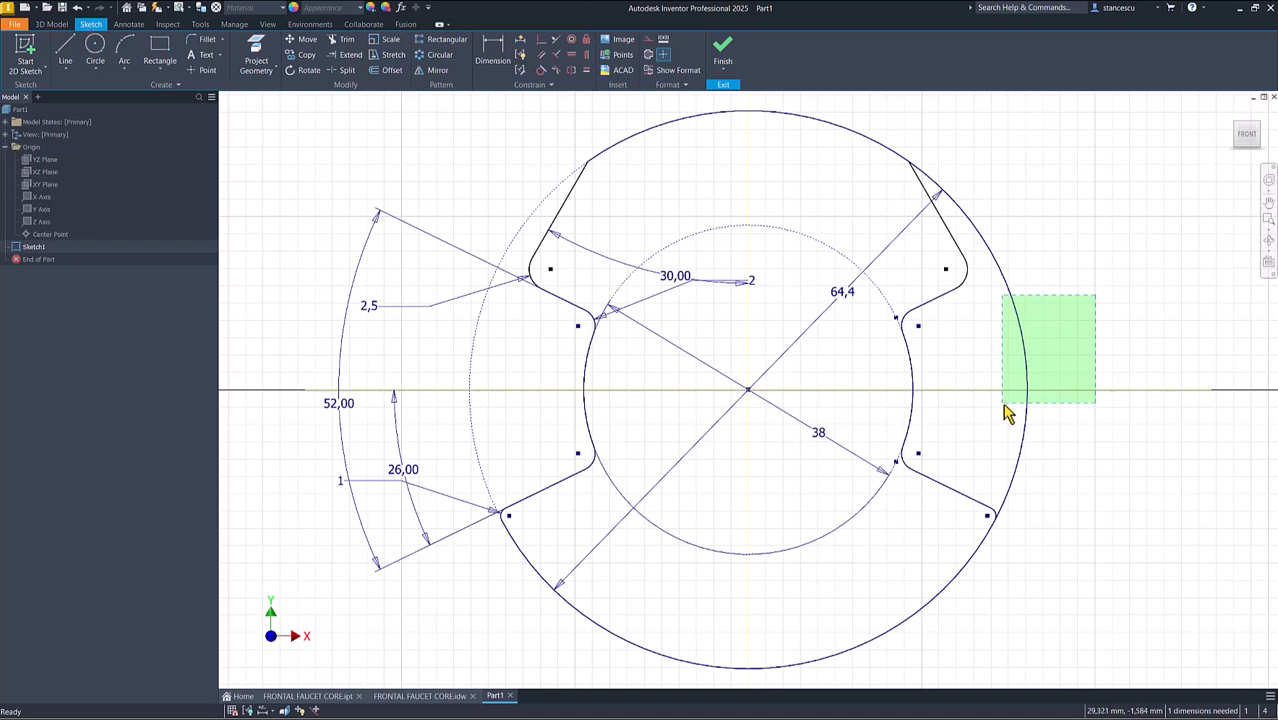
drag(1004, 406, 1060, 387)
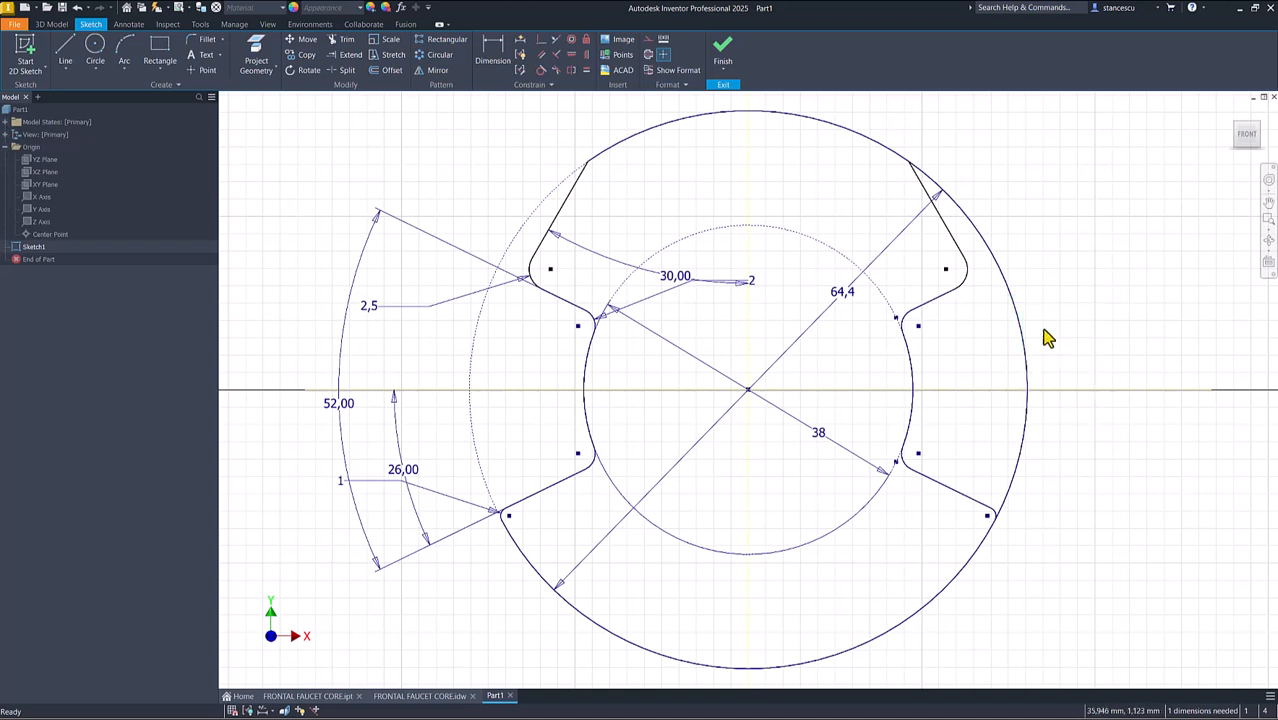
drag(970, 163, 1104, 476)
drag(864, 232, 984, 366)
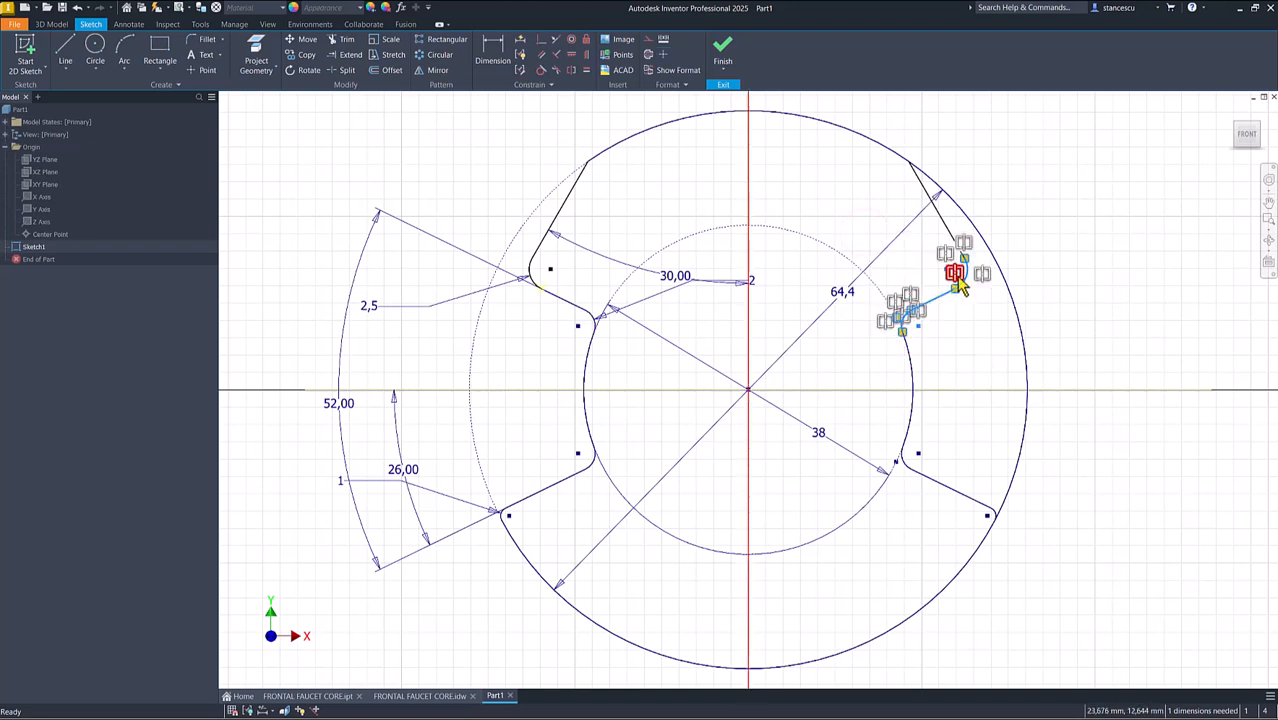
click(1070, 228)
drag(1072, 319, 985, 358)
right_click(1139, 193)
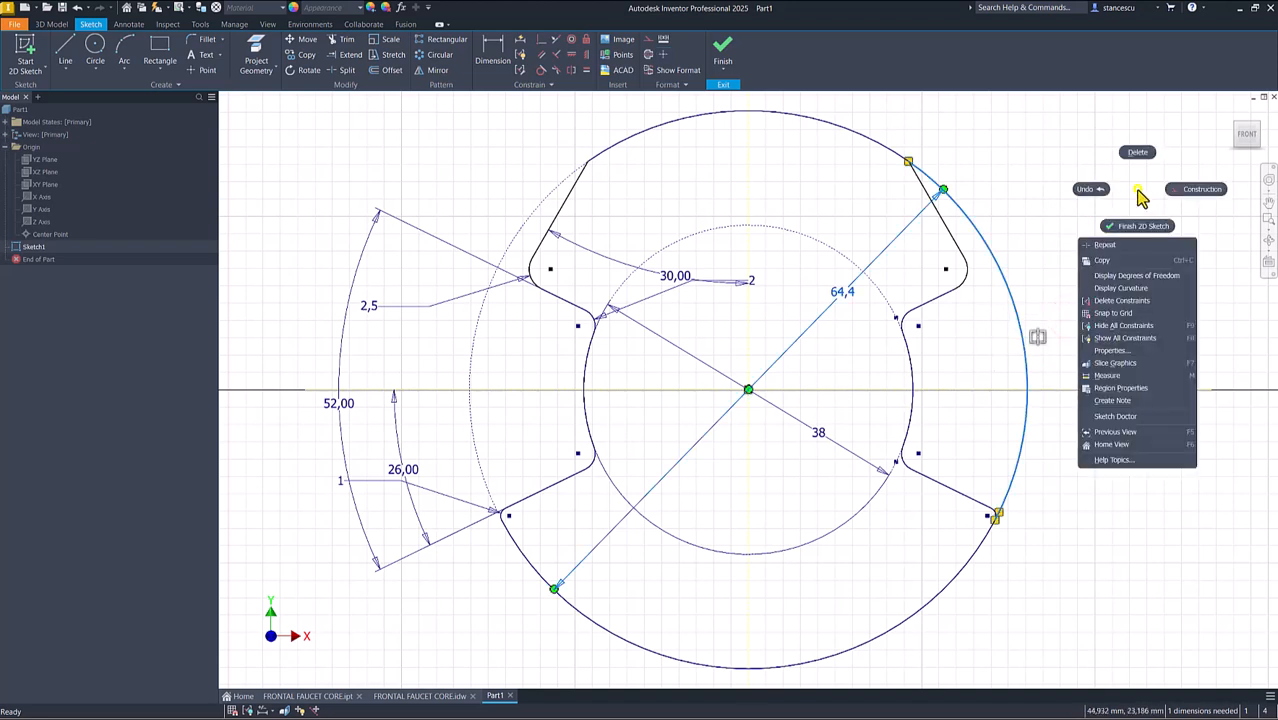
click(1201, 191)
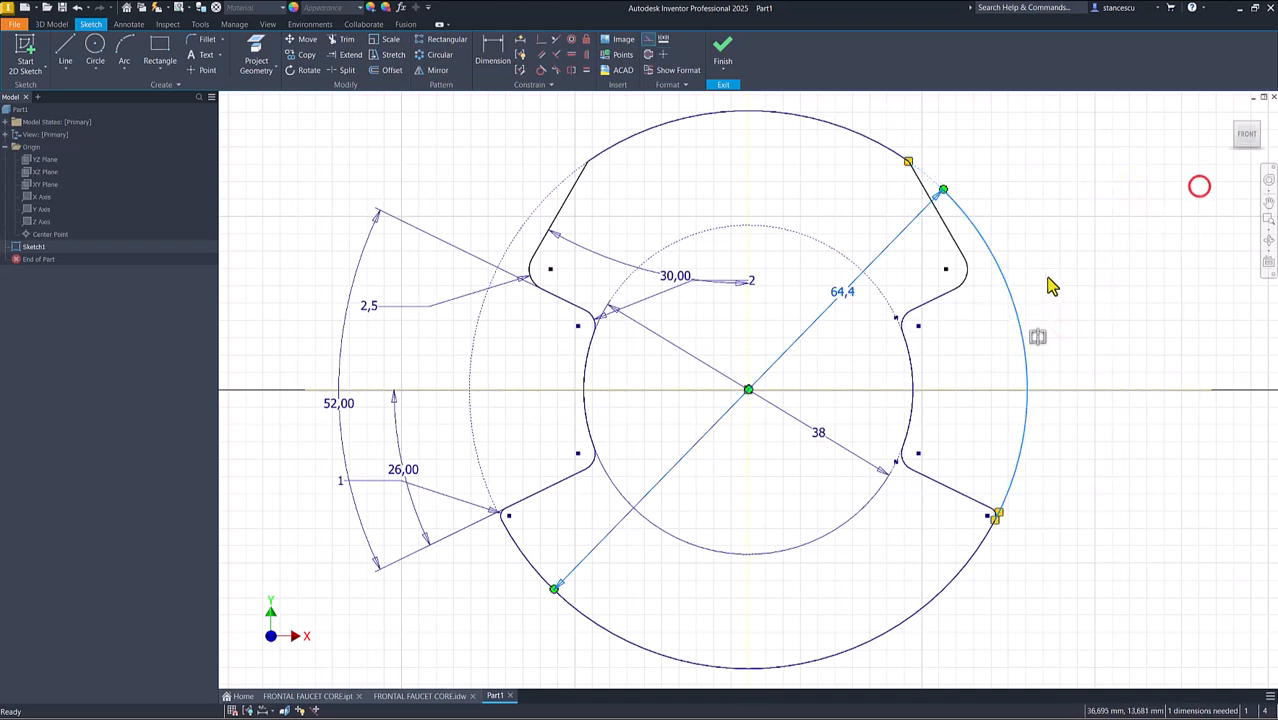
click(1051, 222)
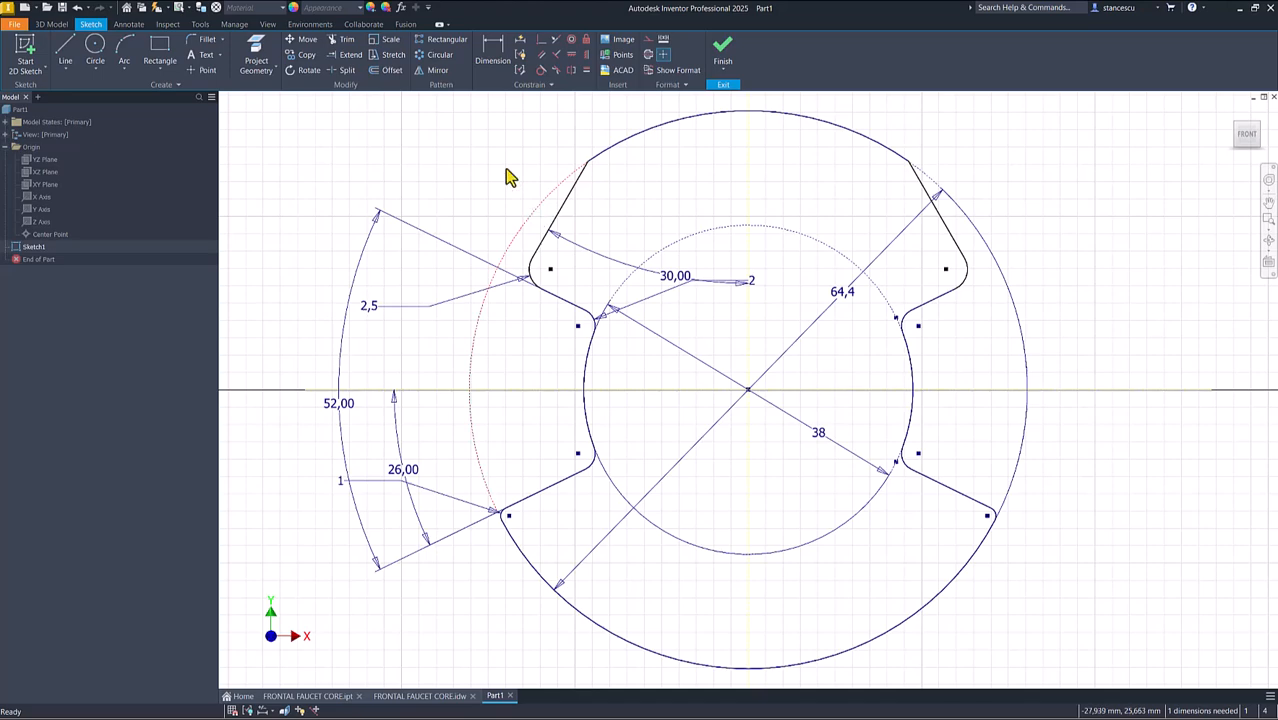
Step: Draw a 12,6 mm diameter circle centred on the origin, as given in the drawing, and finish the sketch
middle_drag(588, 575, 578, 577)
click(425, 697)
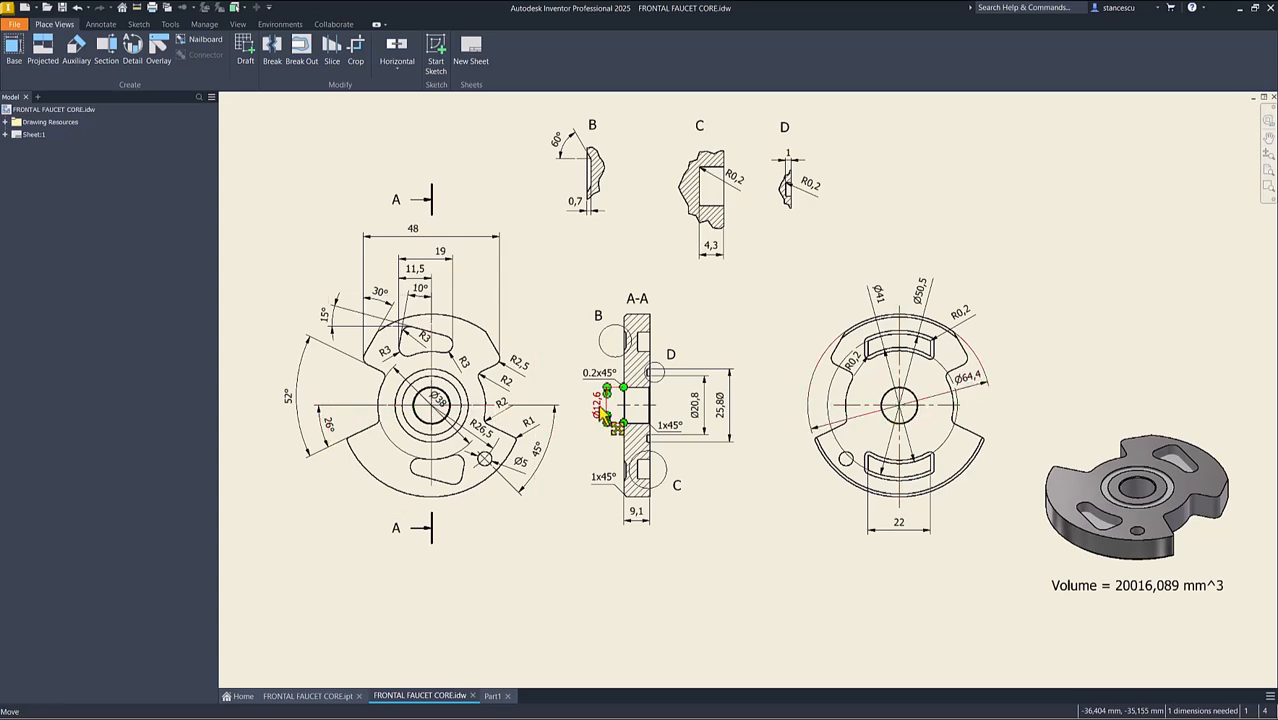
click(492, 696)
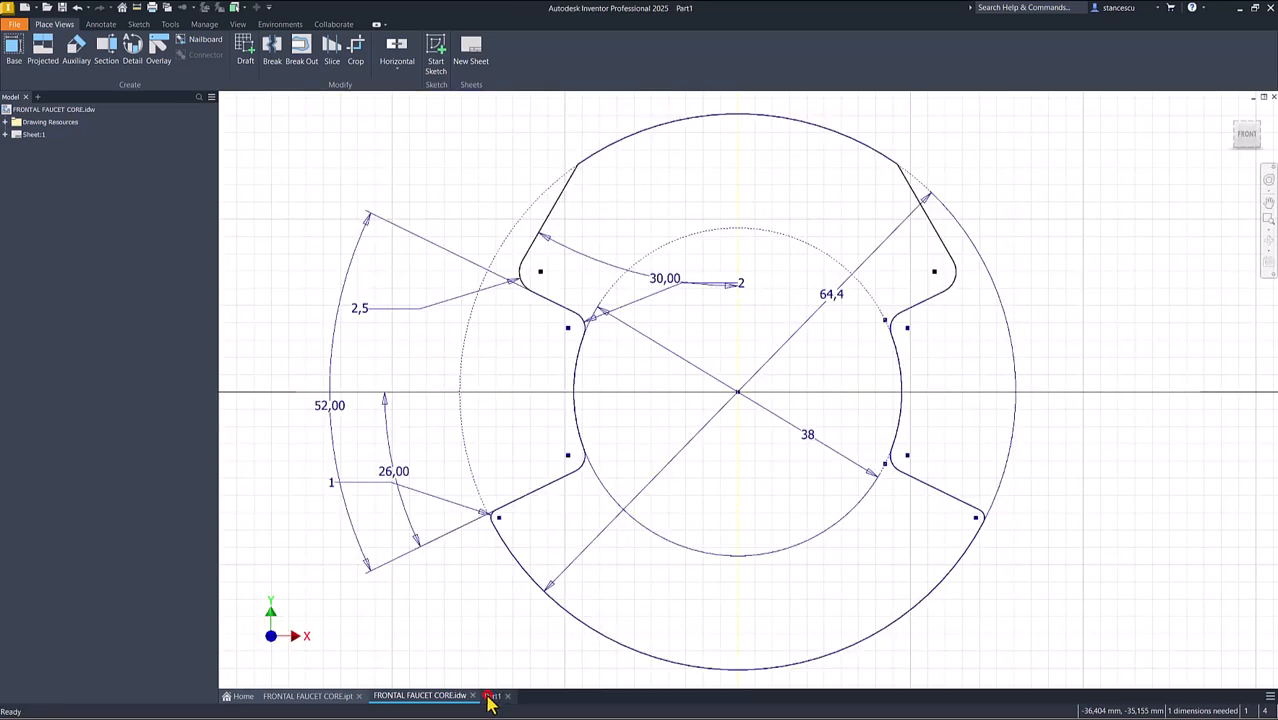
click(95, 46)
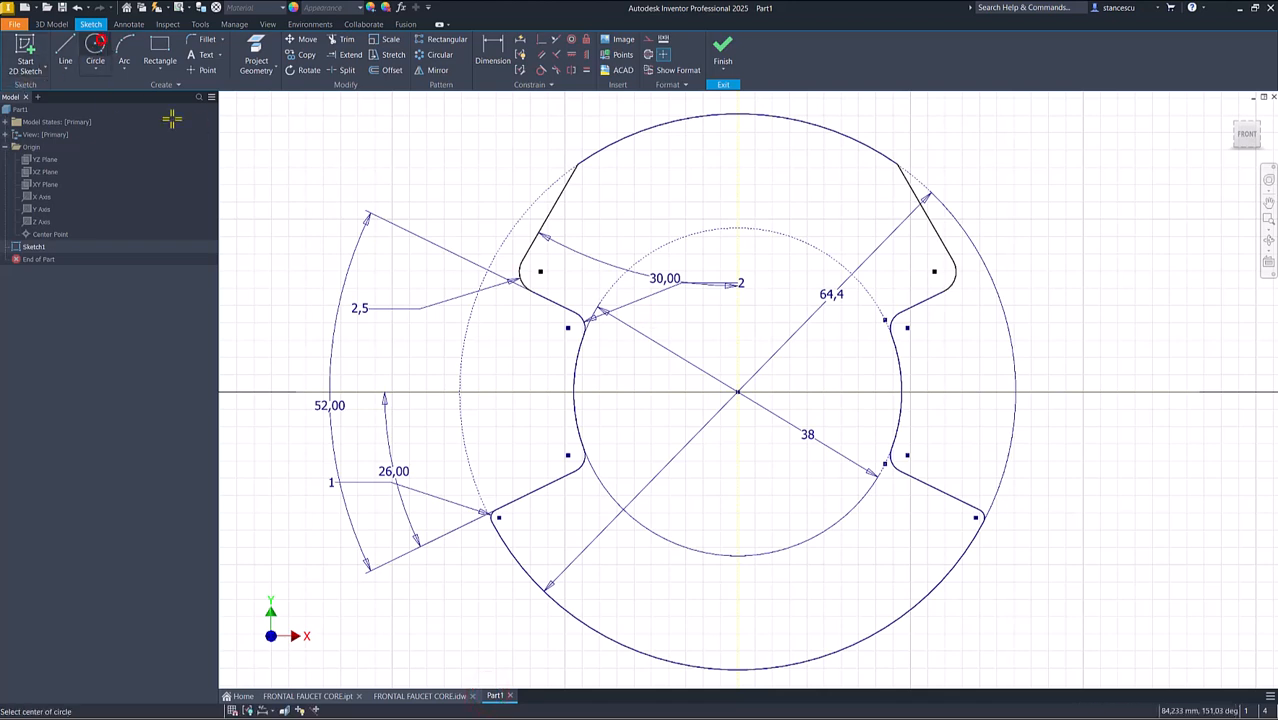
click(737, 392)
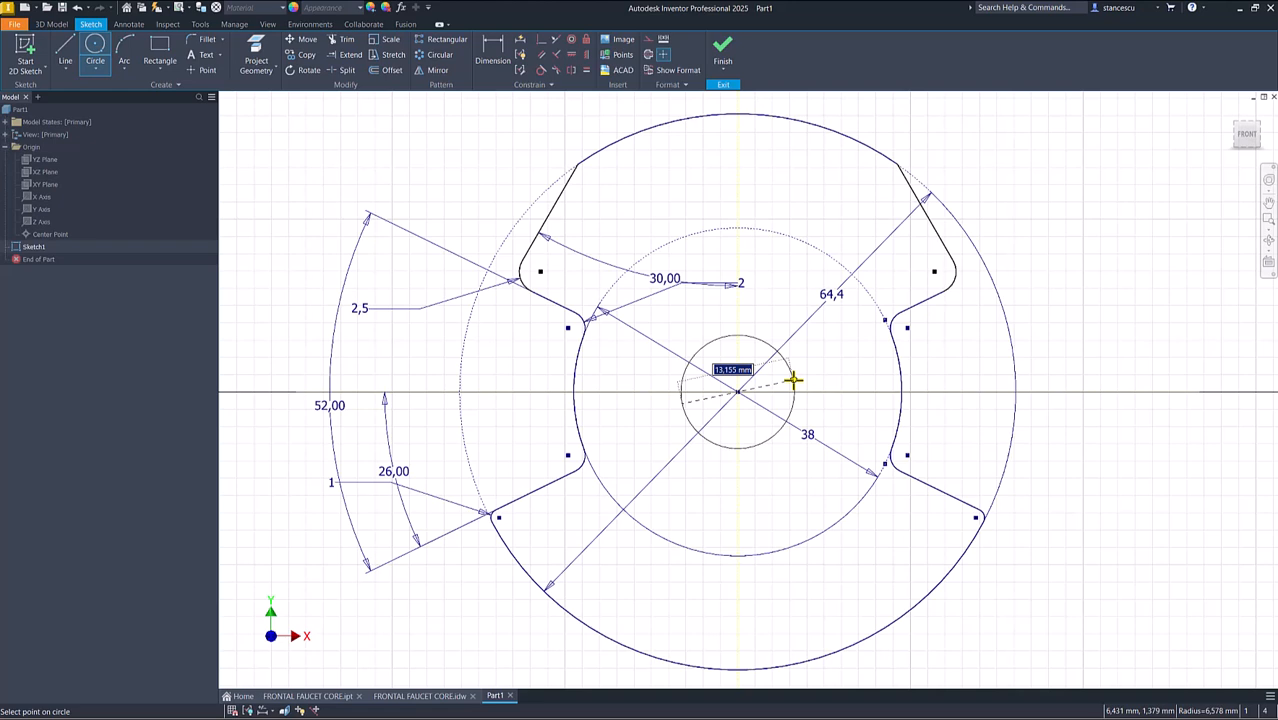
text(12,6)
key(Return)
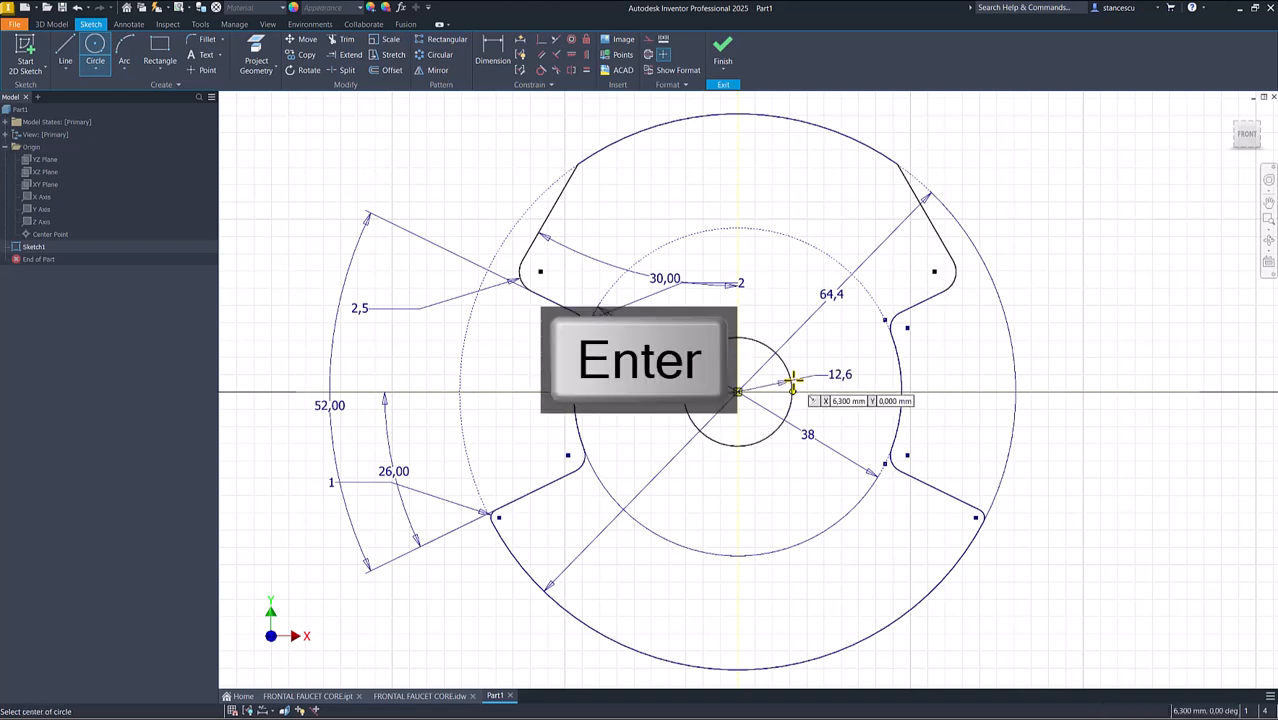
click(722, 52)
Step: Extrude the notched profile, leaving out the central circle, by the drawing's 9,1 mm thickness
key(F6)
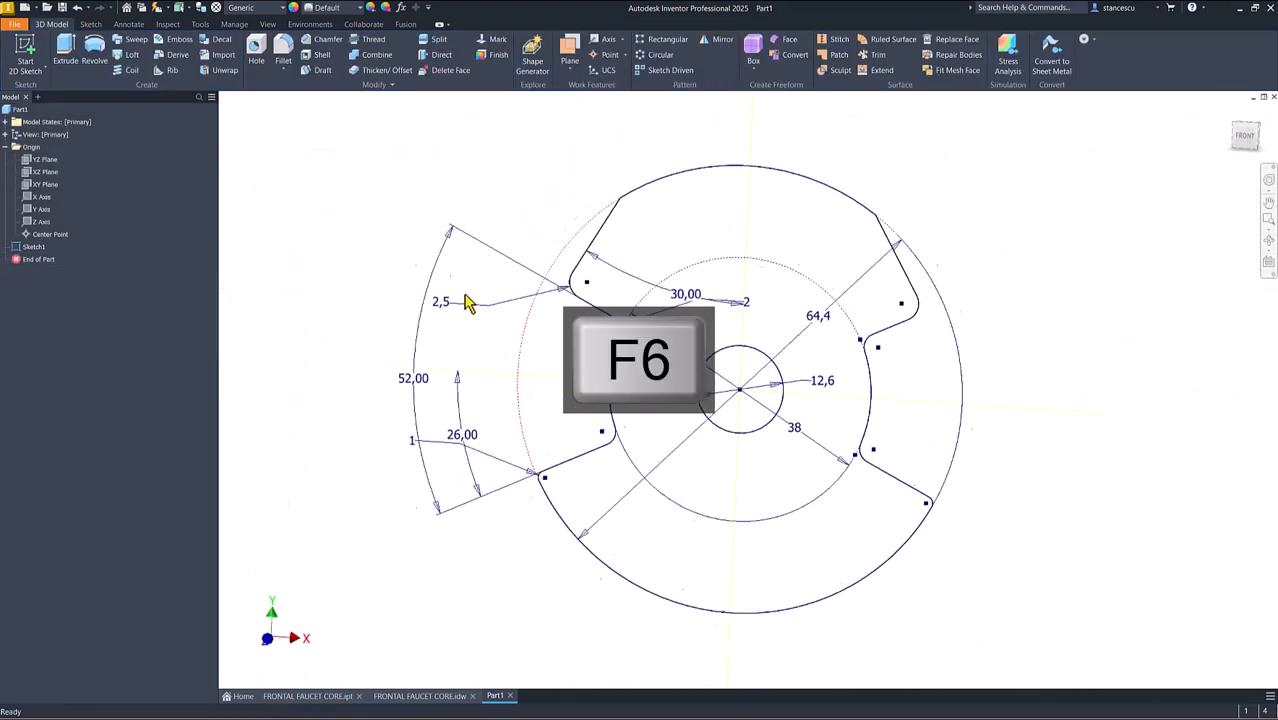
click(68, 52)
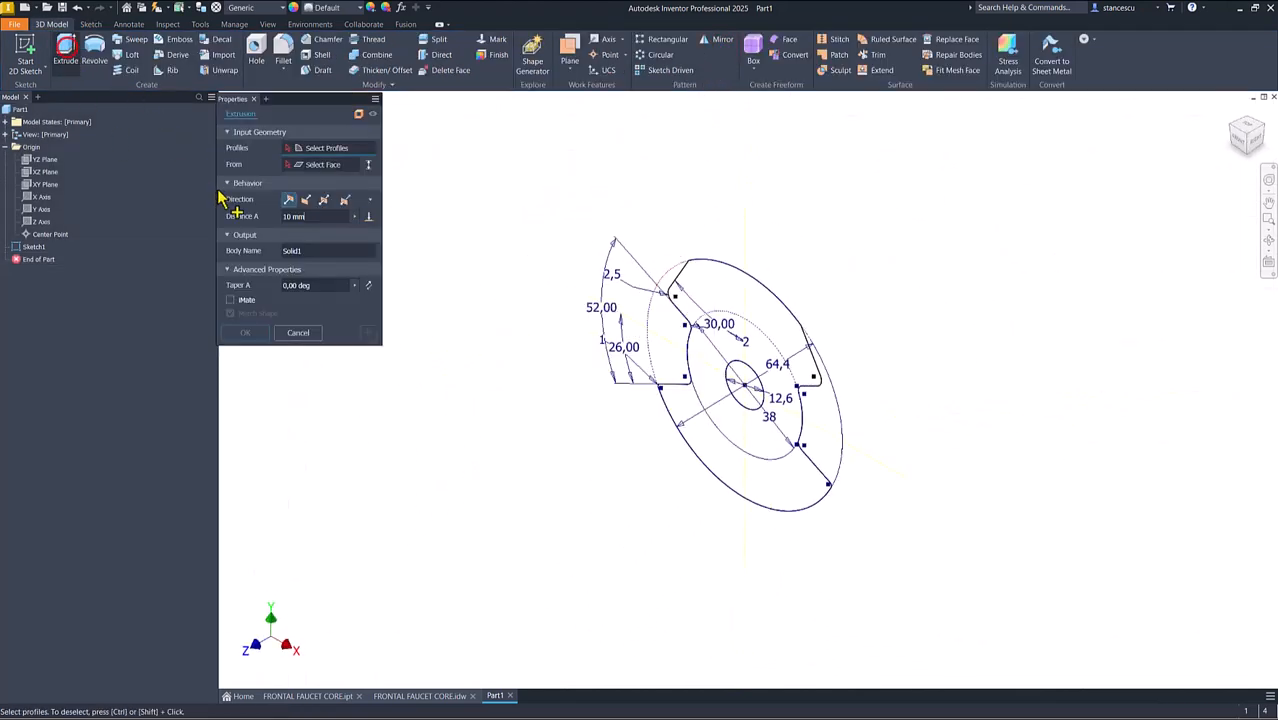
click(394, 699)
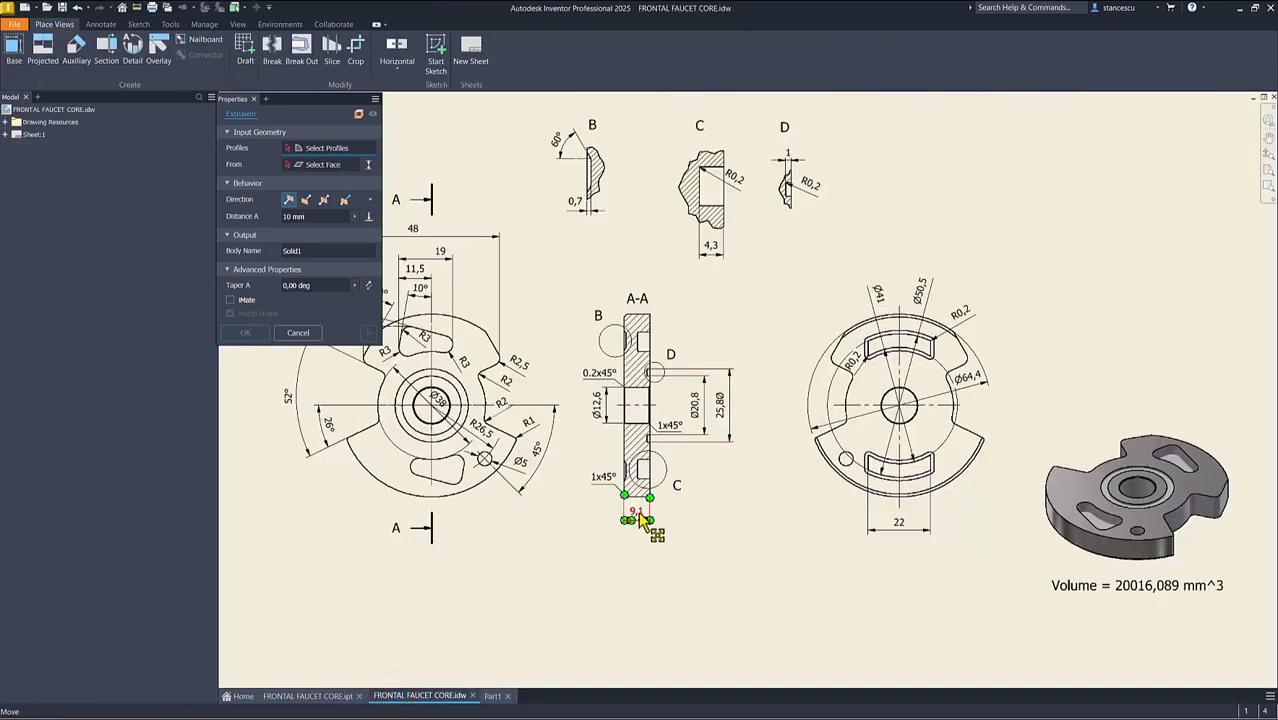
click(492, 697)
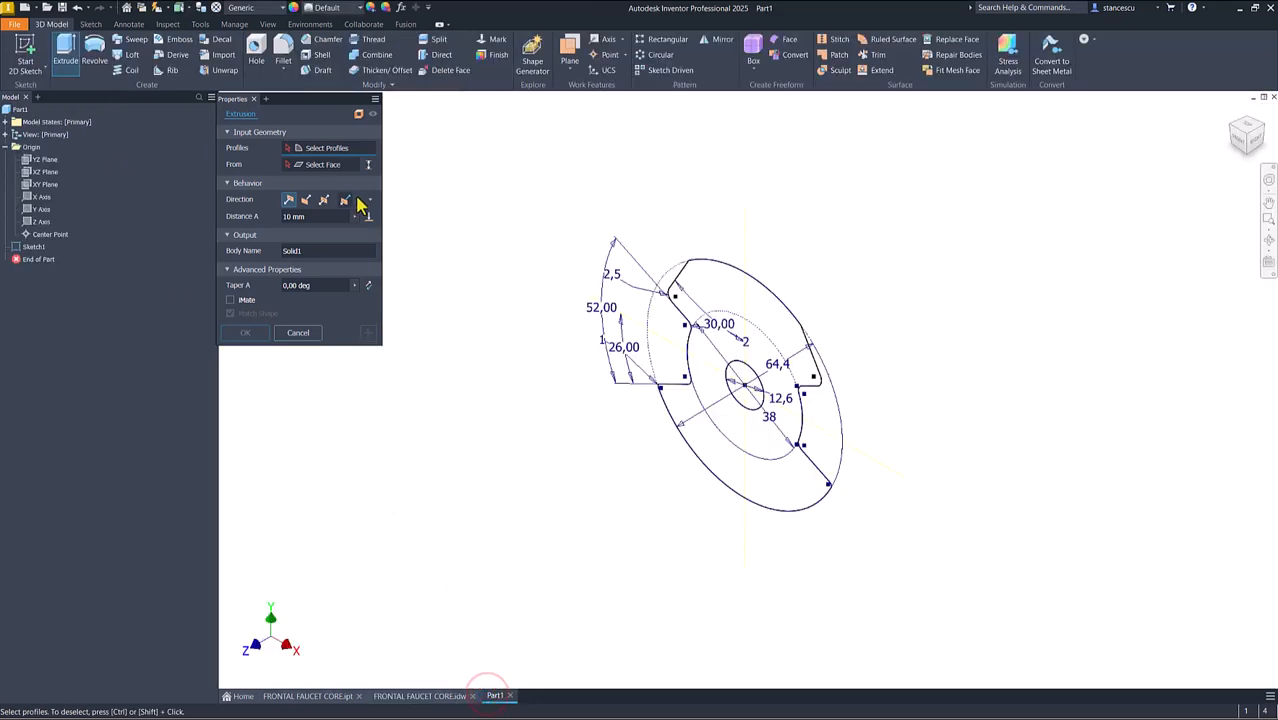
click(679, 418)
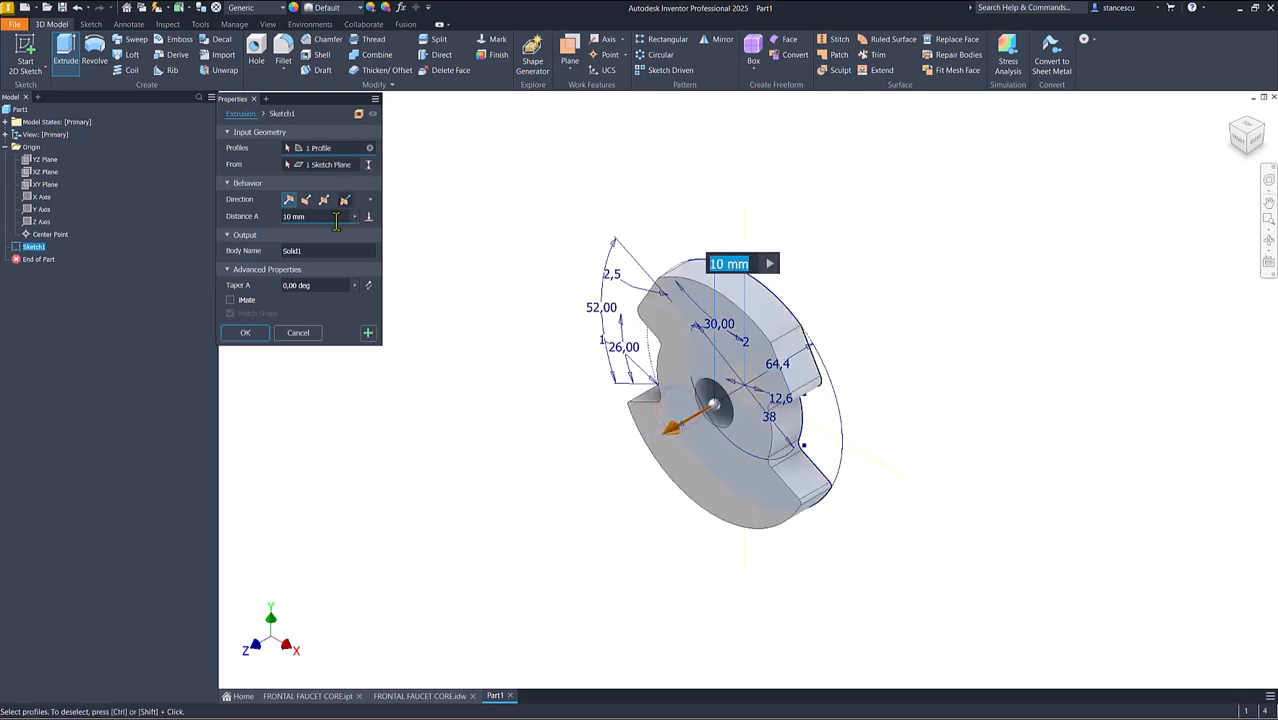
text(9)
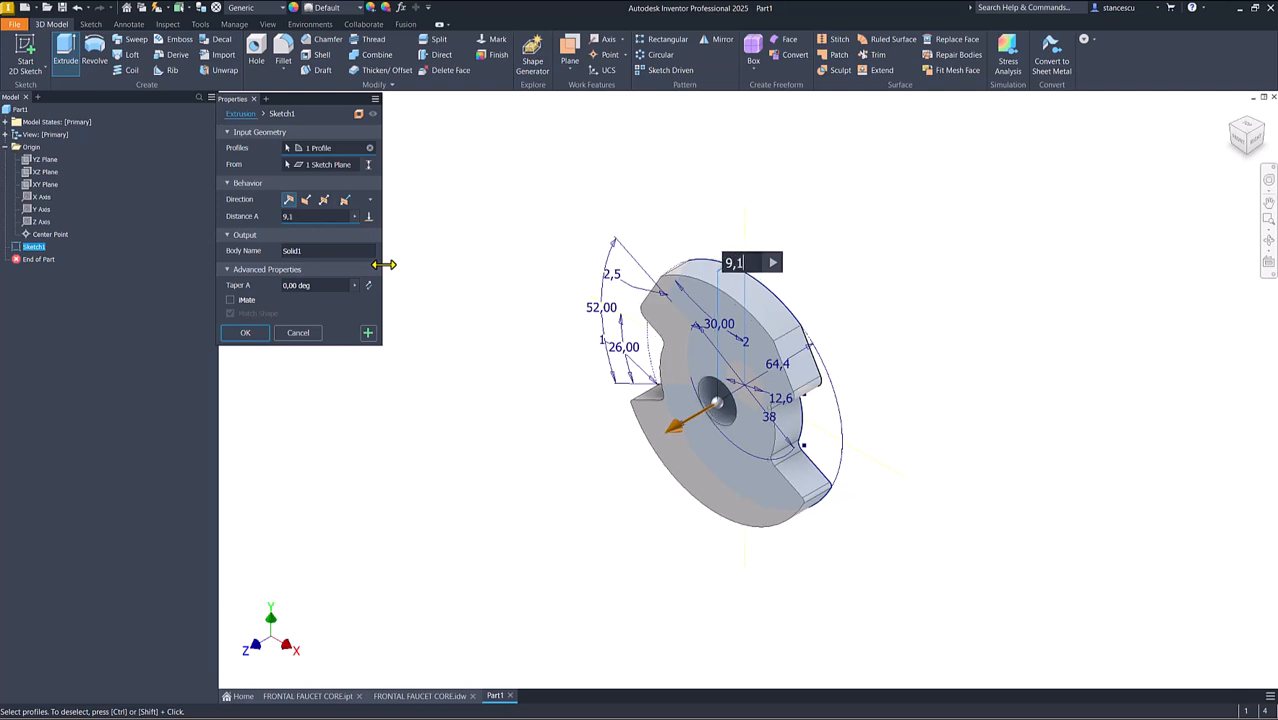
text(,1)
key(Return)
key(Home)
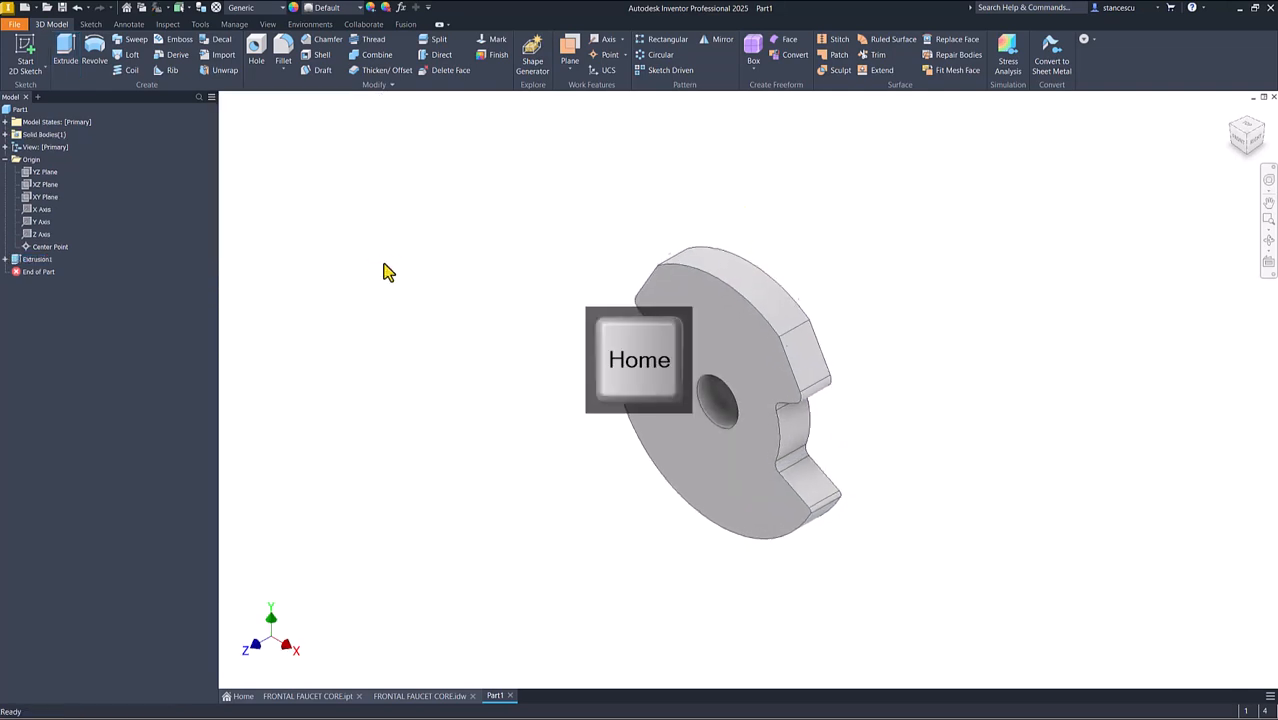
Step: Examine the two curved pockets on the finished FRONTAL FAUCET CORE model and their dimensions in the drawing's front view
click(318, 695)
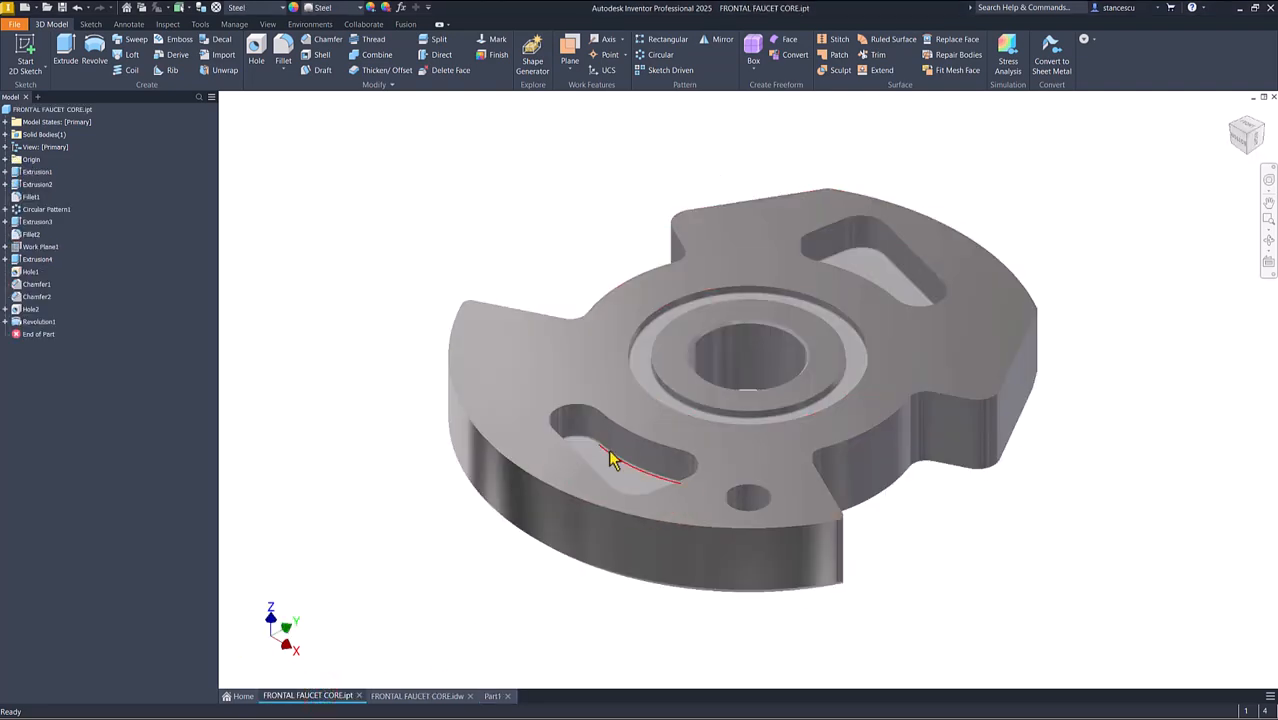
scroll(608, 460, down, 5)
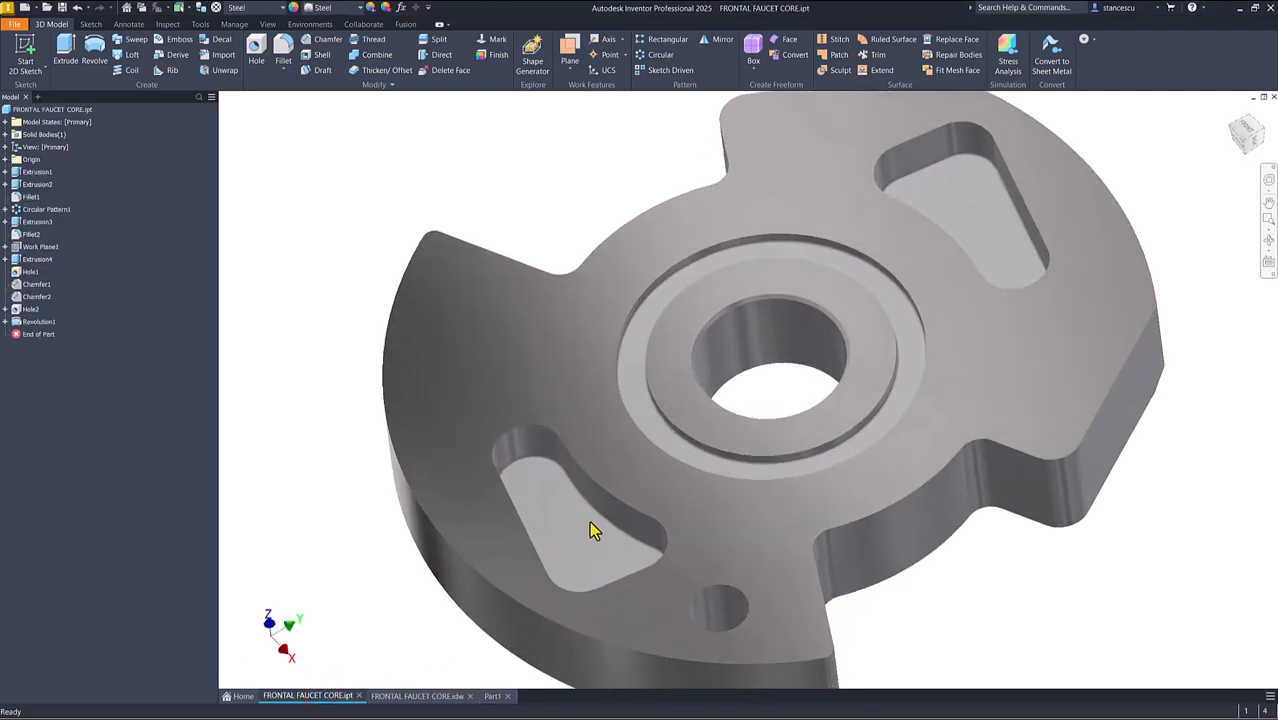
scroll(589, 524, up, 3)
scroll(950, 182, down, 3)
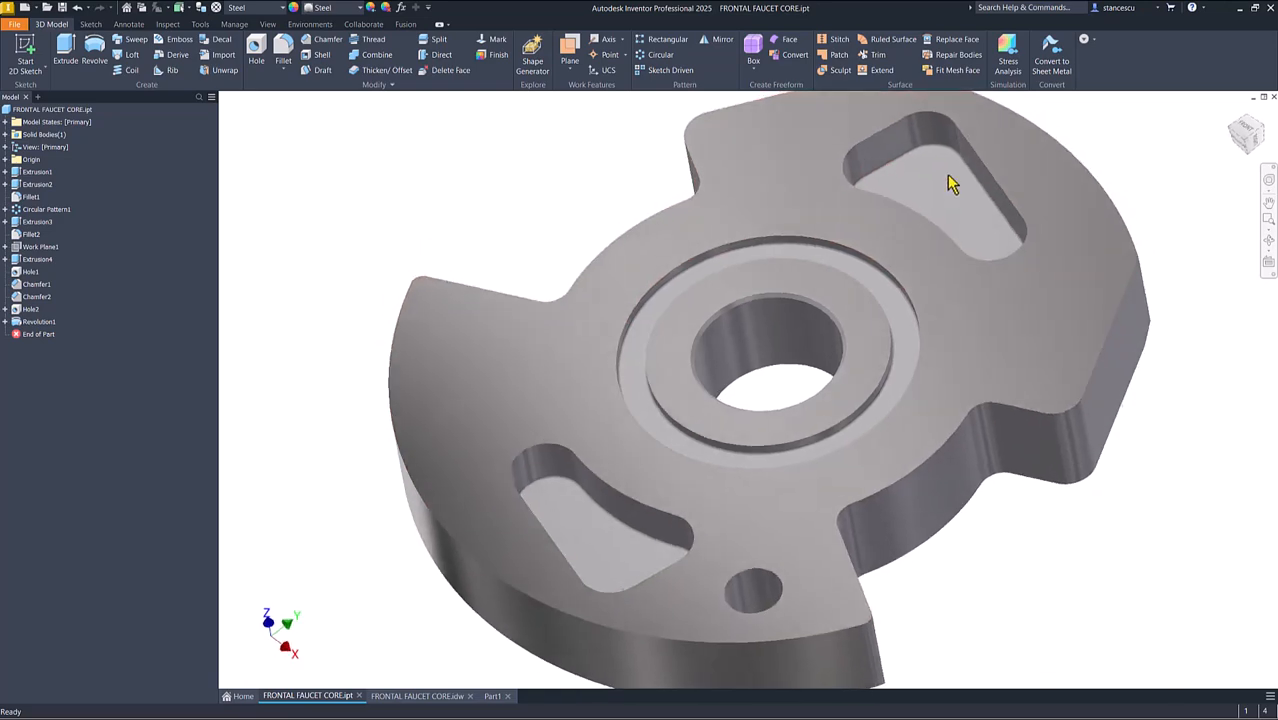
shift+middle_drag(941, 186, 430, 398)
shift+middle_drag(527, 392, 978, 394)
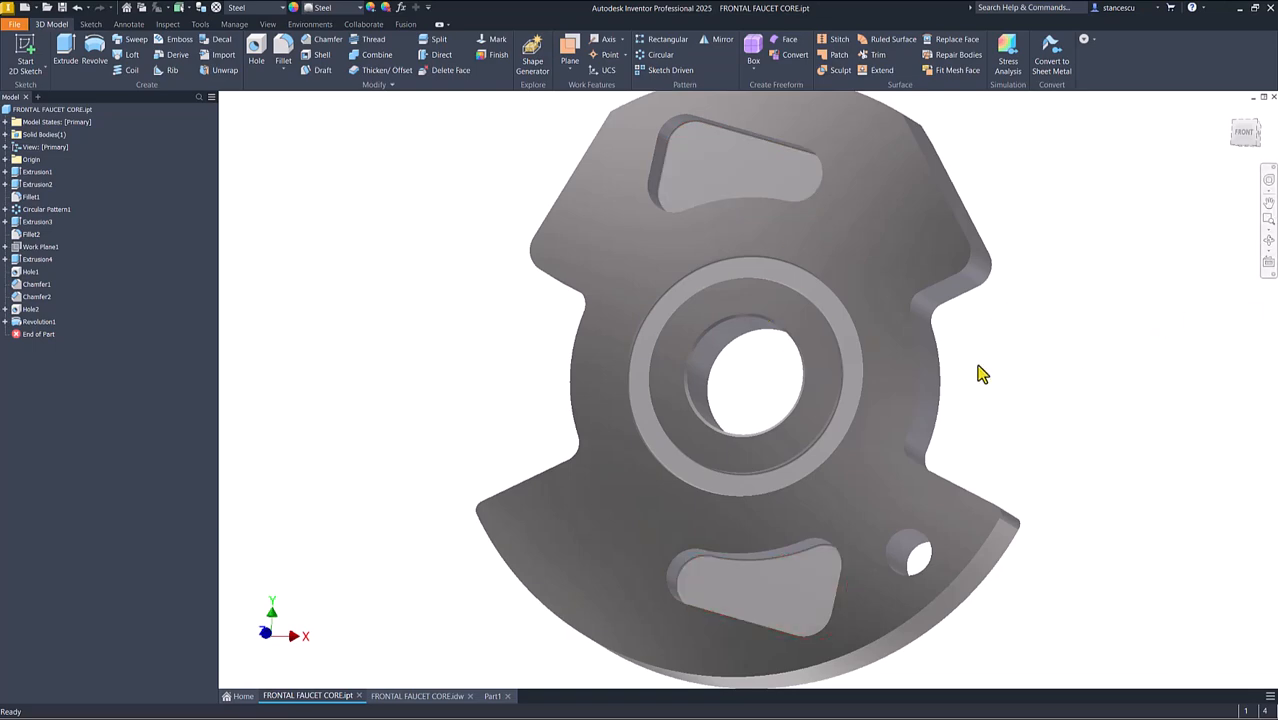
key(F6)
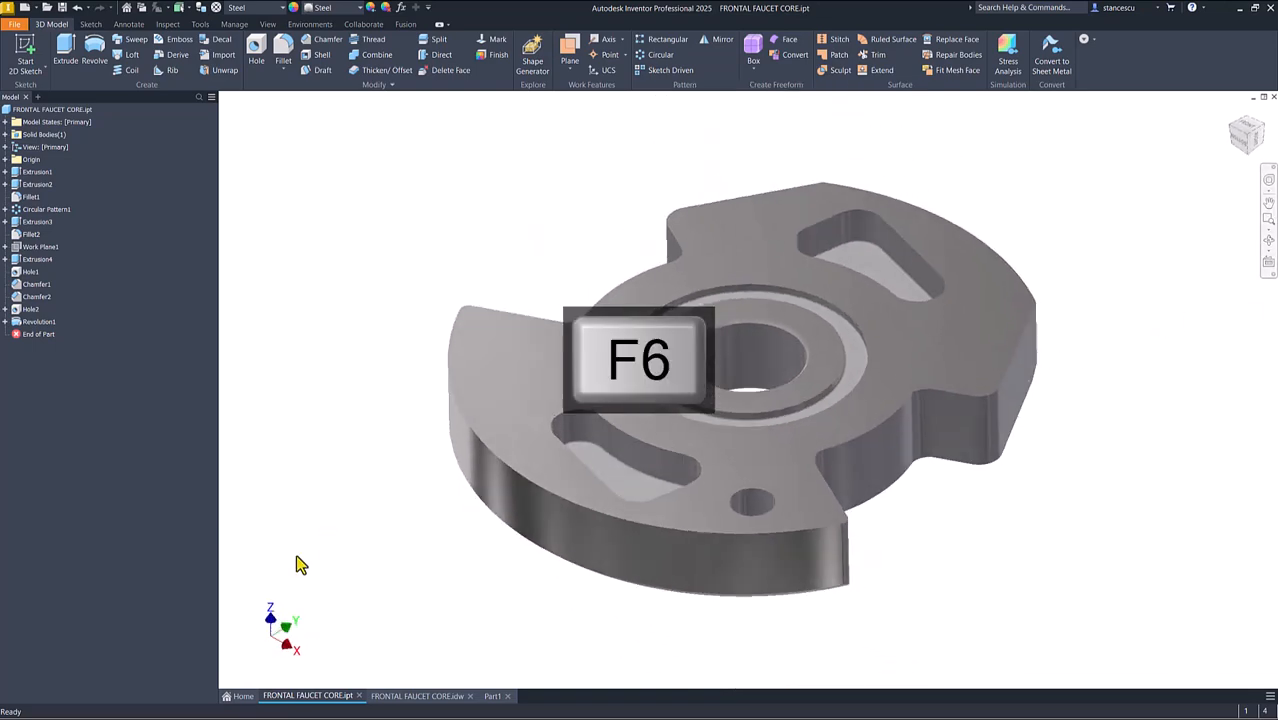
click(417, 696)
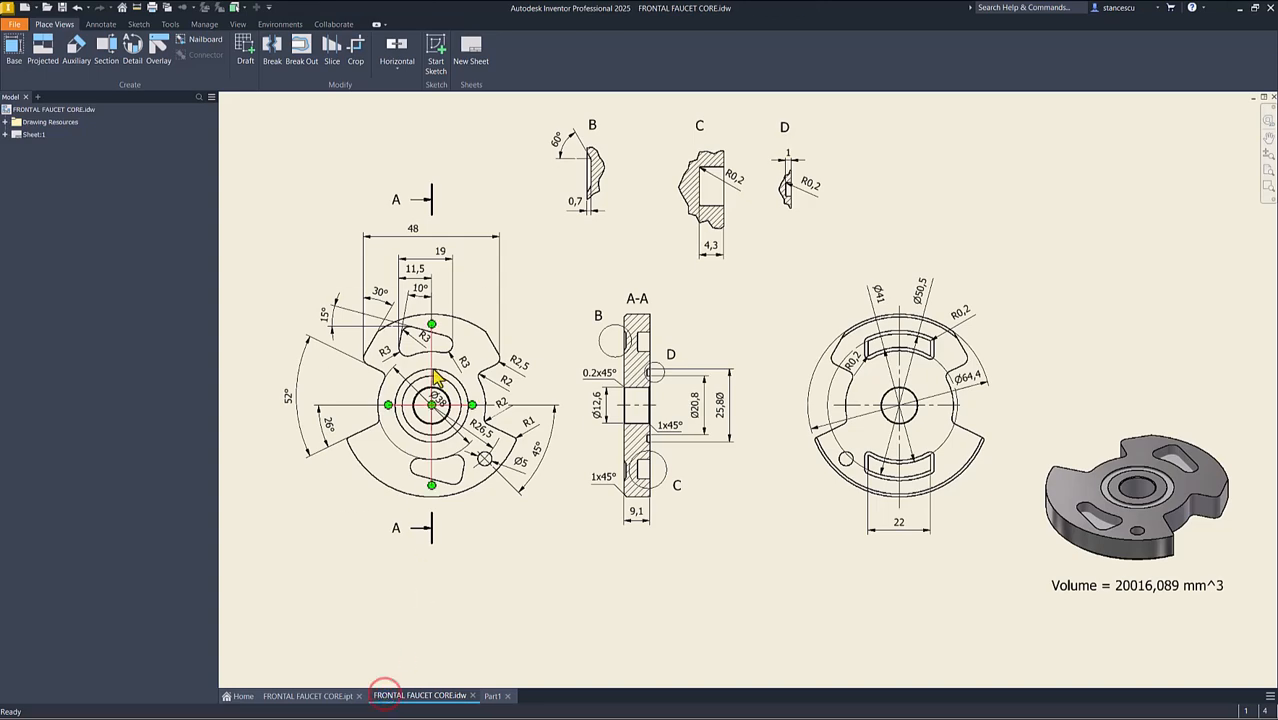
scroll(410, 333, up, 3)
middle_drag(405, 333, 535, 393)
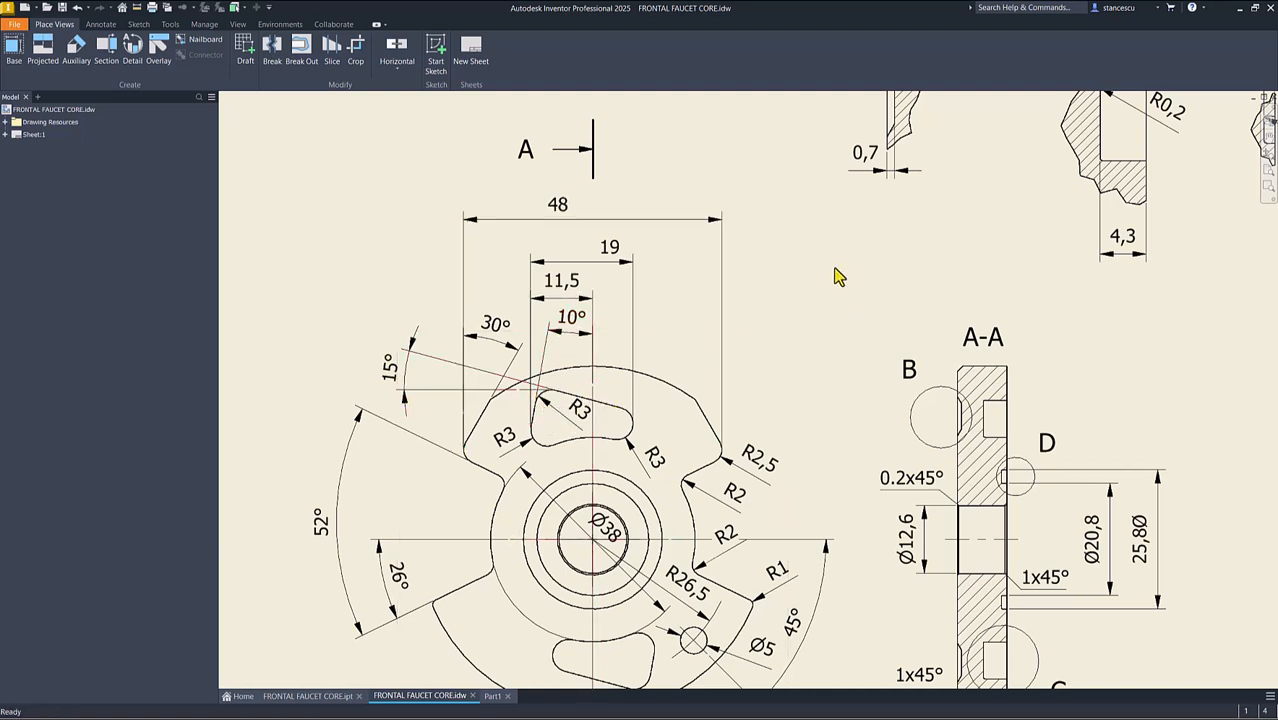
key(Home)
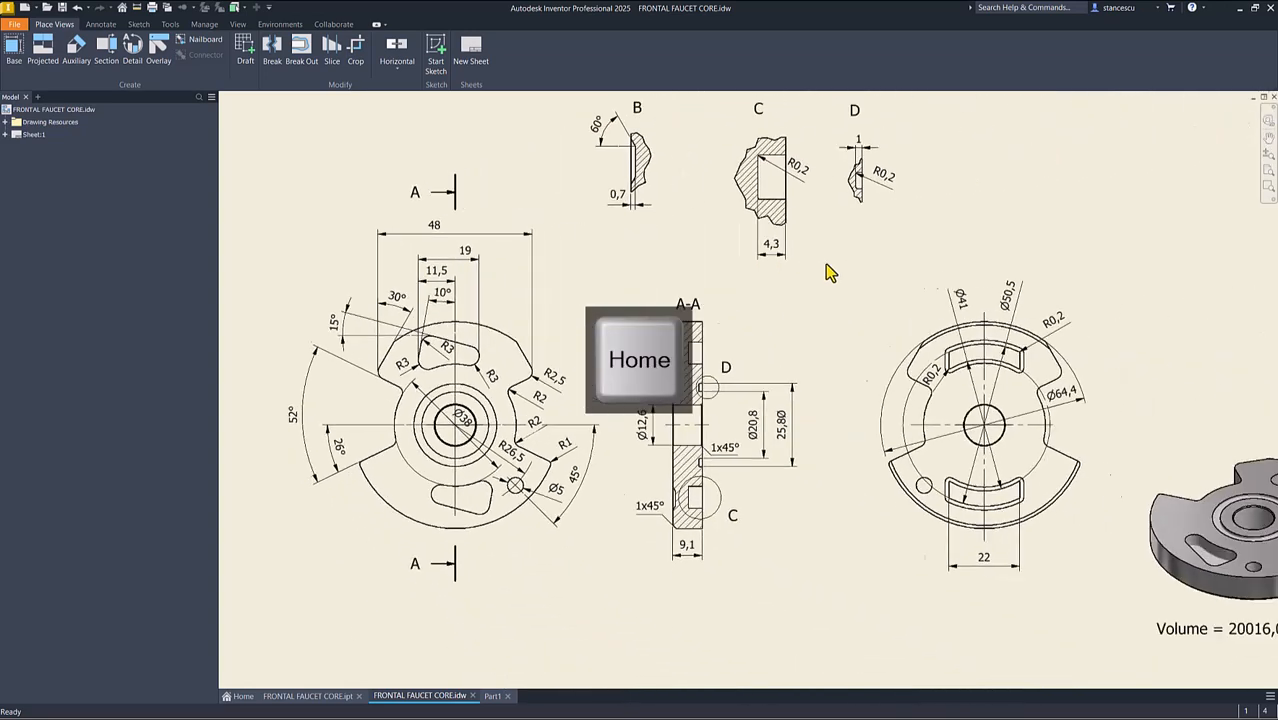
Step: Start a new sketch on the front face of the extruded body in Part1
click(492, 695)
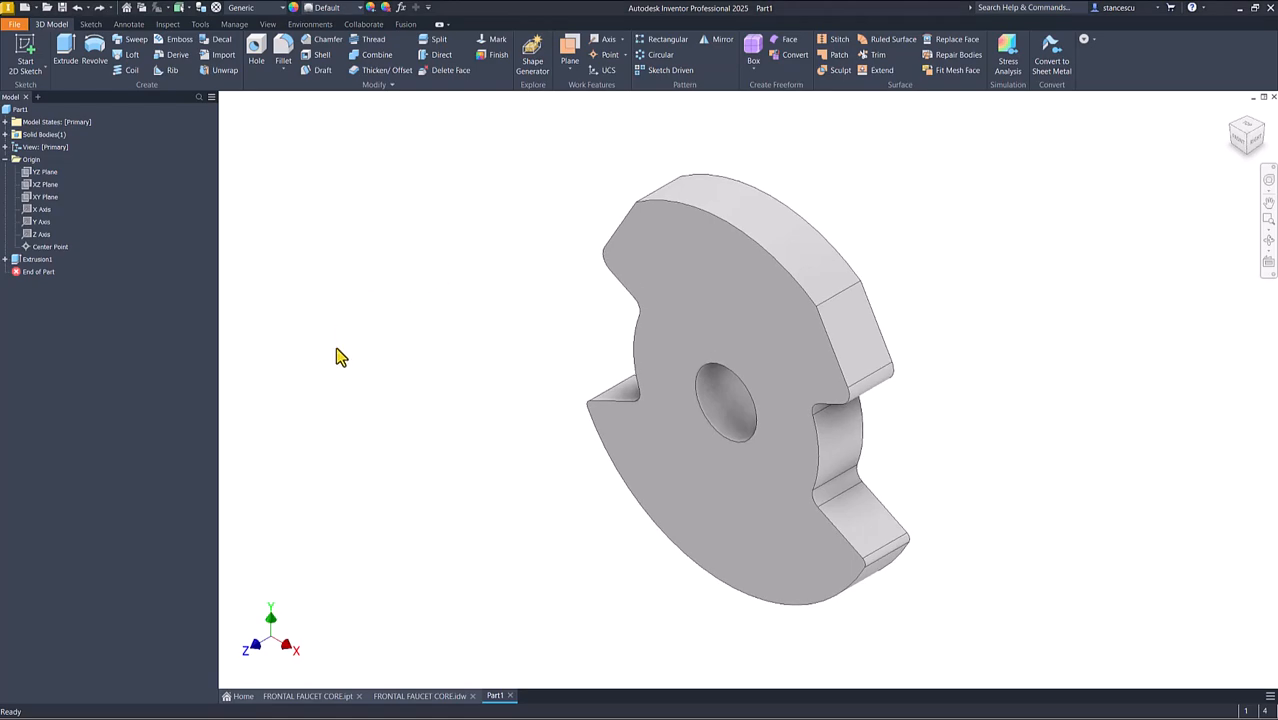
click(720, 318)
click(810, 309)
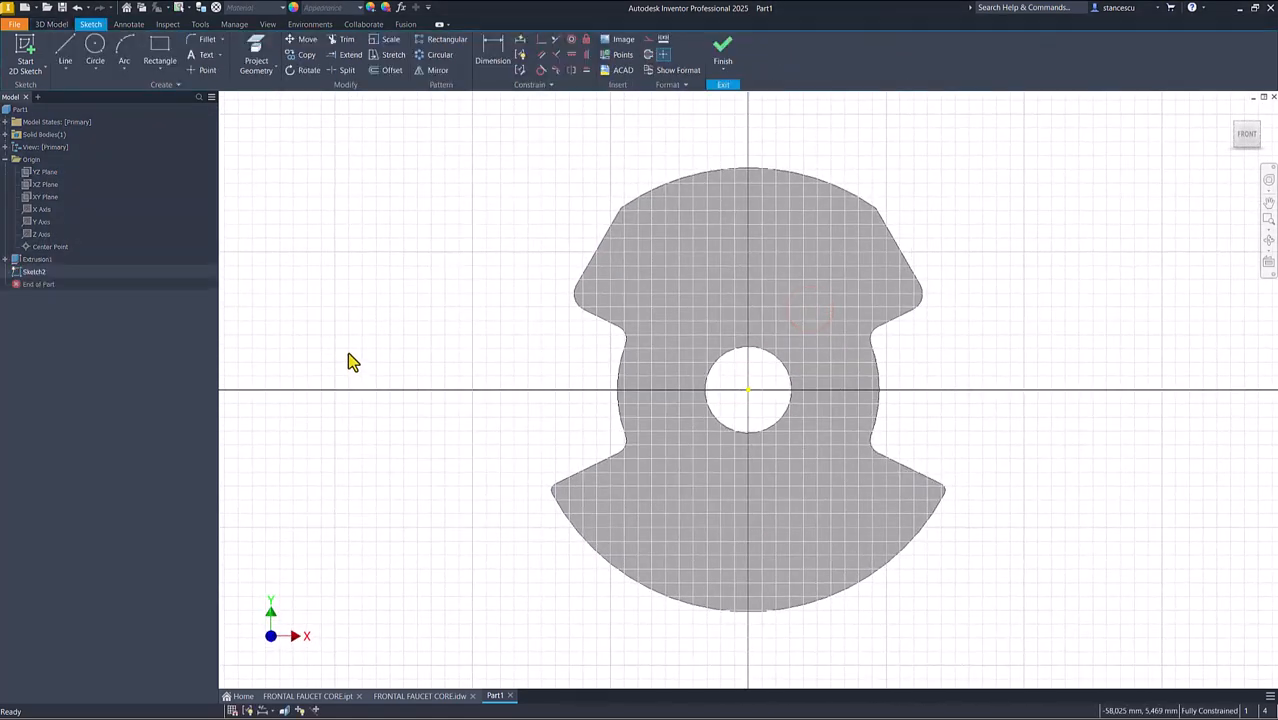
key(Home)
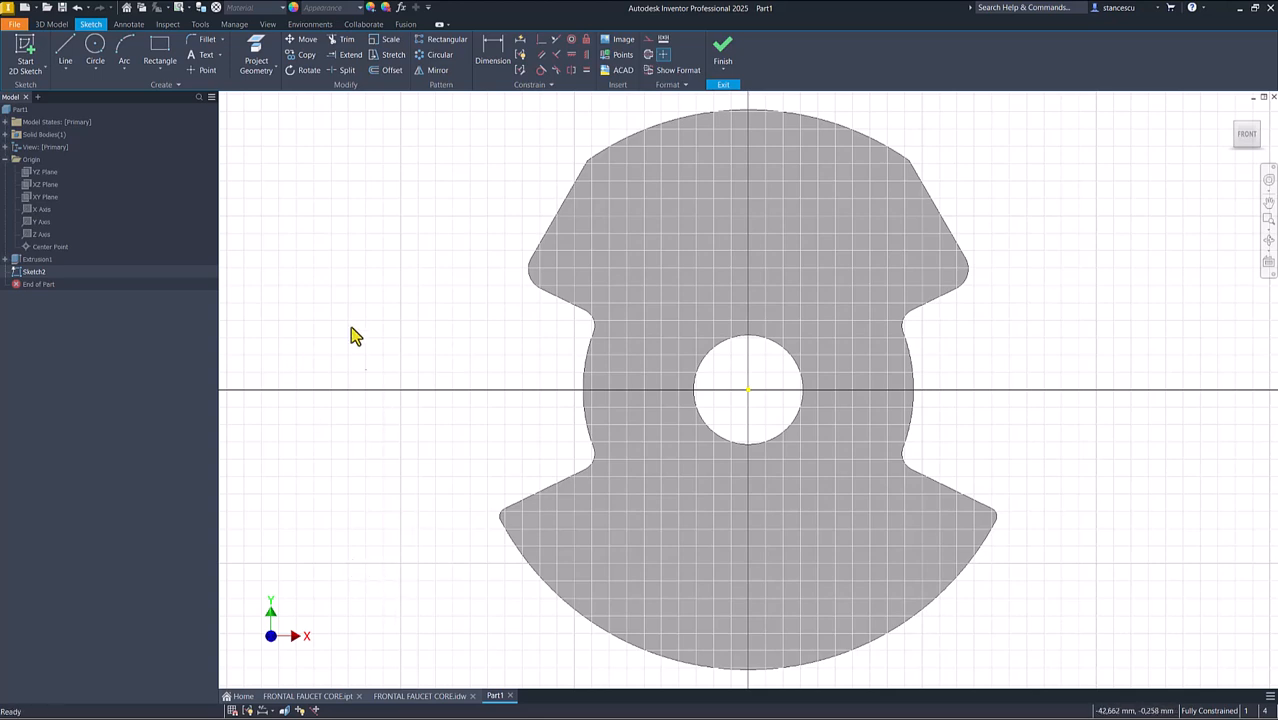
Step: Draw a three-point arc bulging upward above the central hole and make its centre coincident with the origin
click(125, 50)
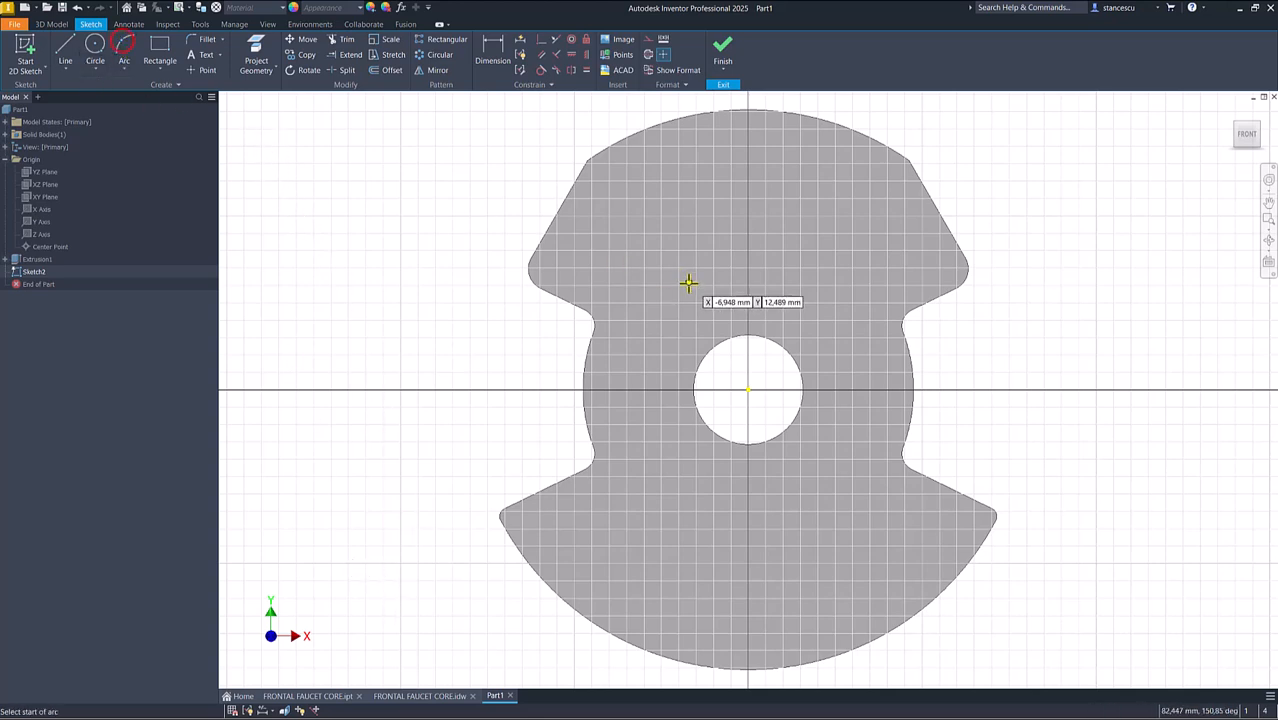
click(667, 287)
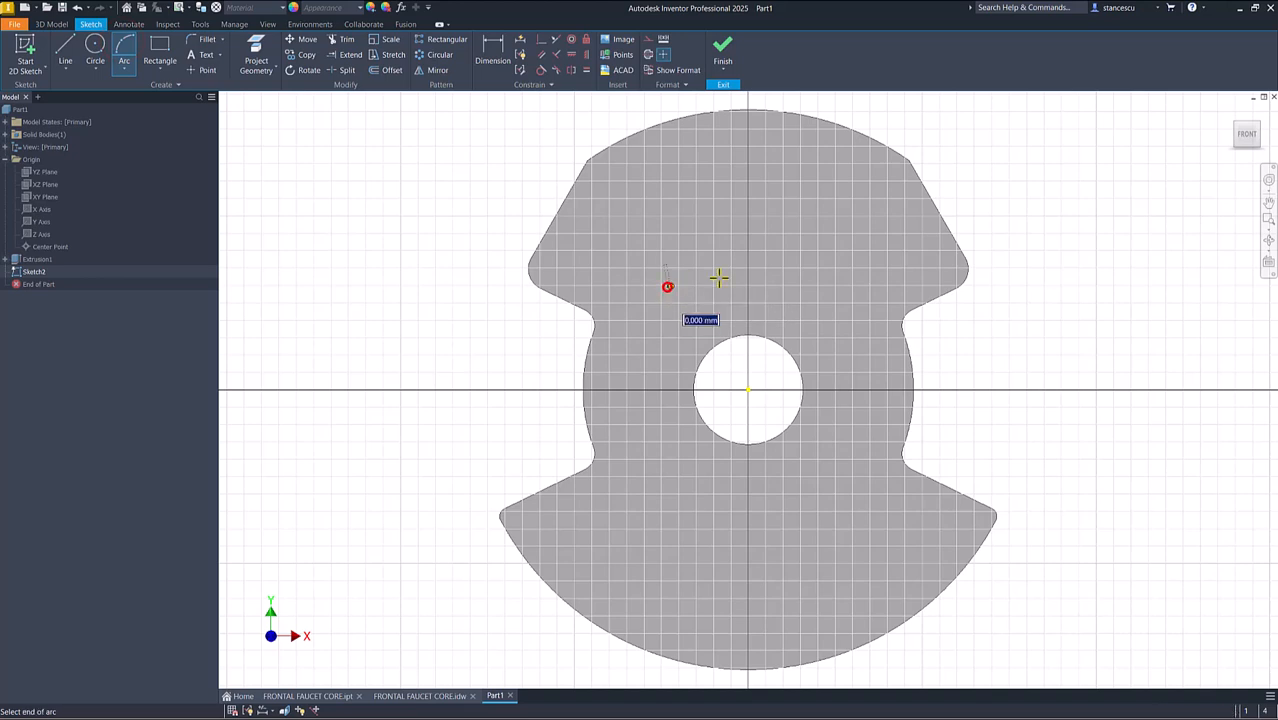
click(834, 285)
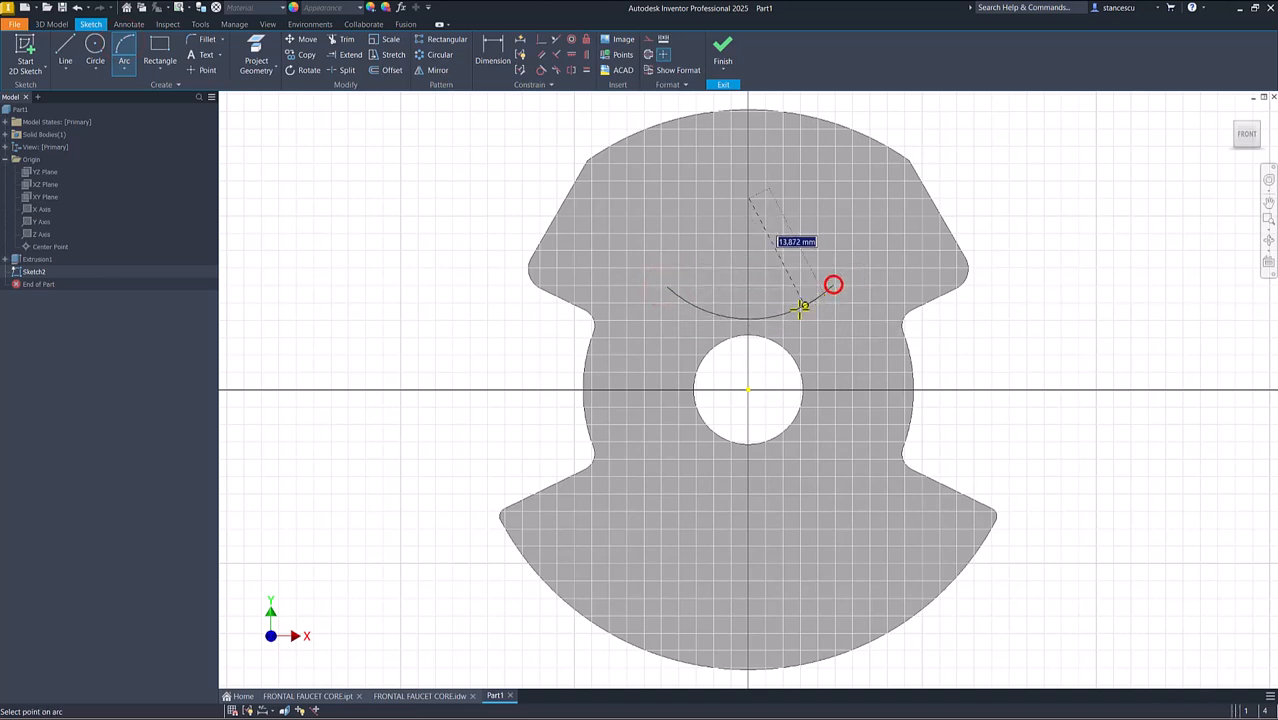
click(785, 248)
click(541, 40)
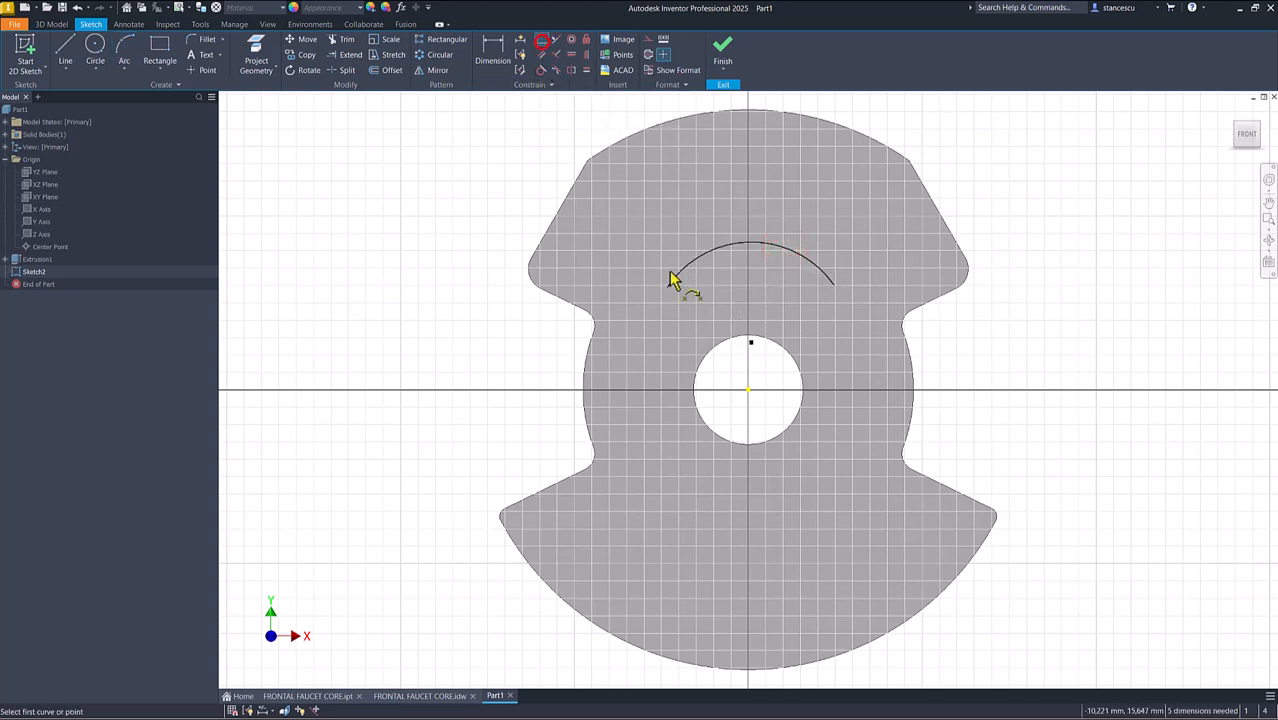
click(751, 344)
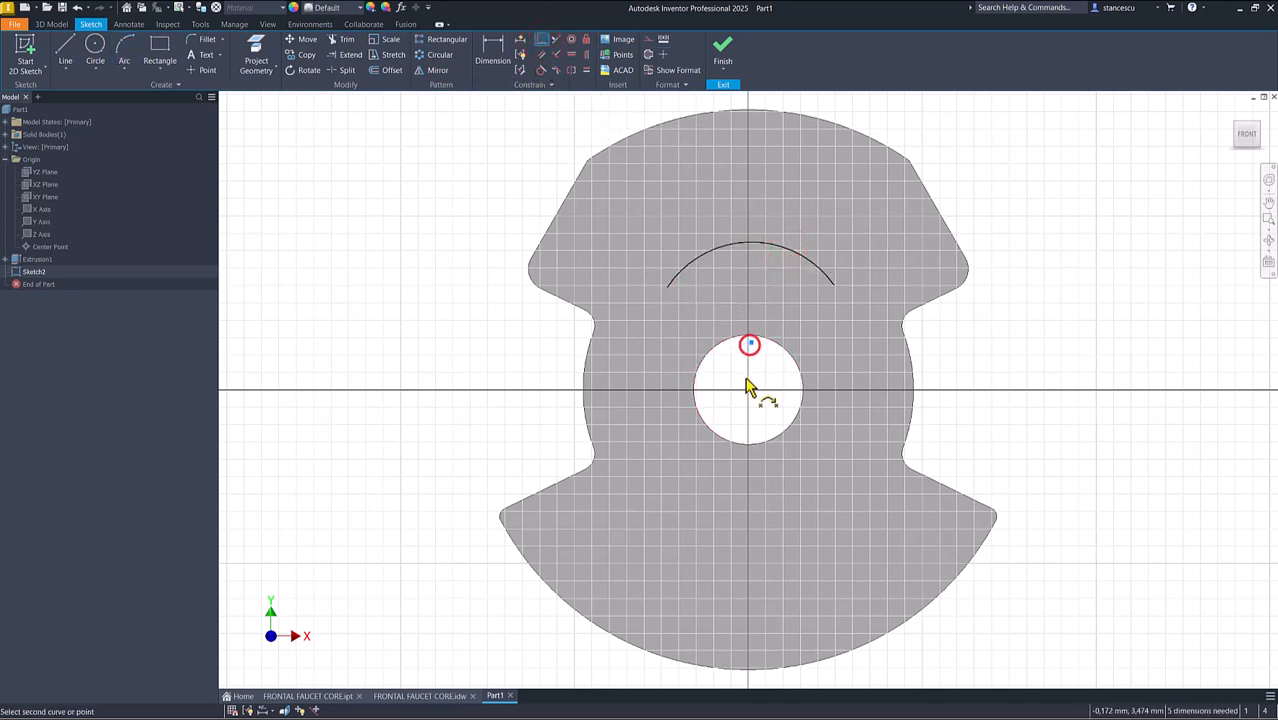
click(748, 391)
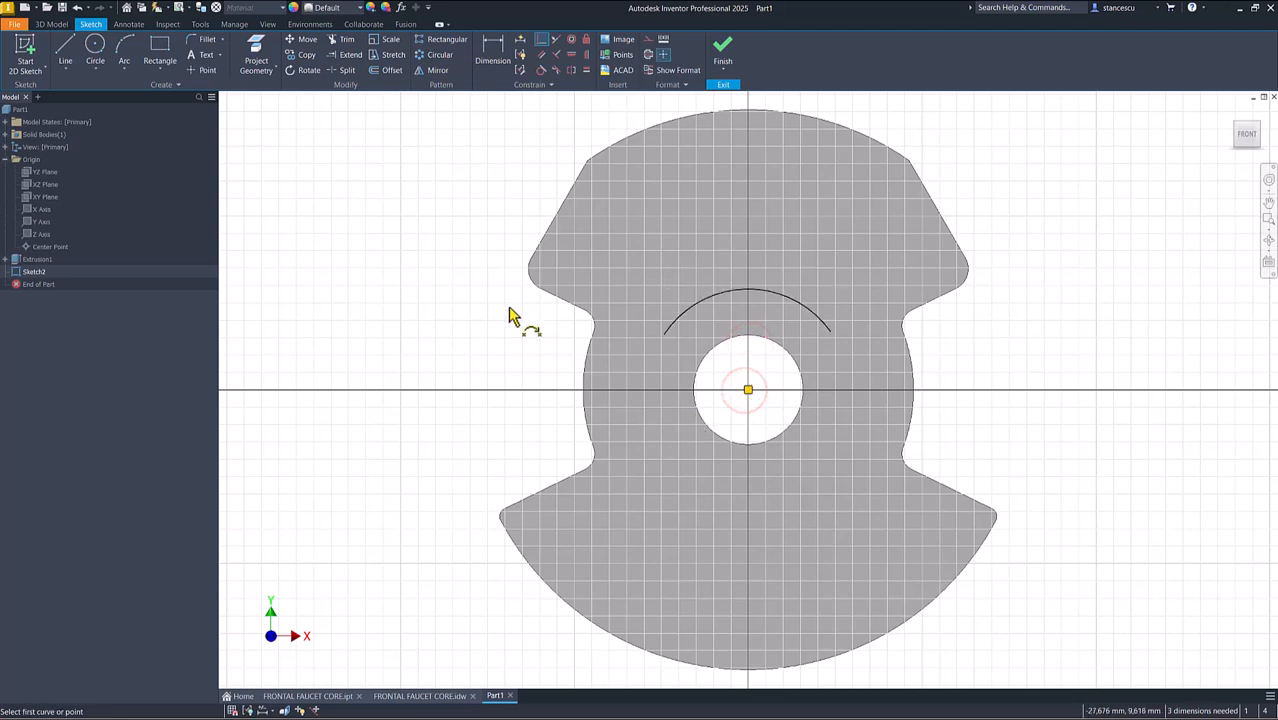
Step: Project the body's left concentric side edge into the sketch and make the new arc equal to it in radius
click(256, 52)
click(585, 386)
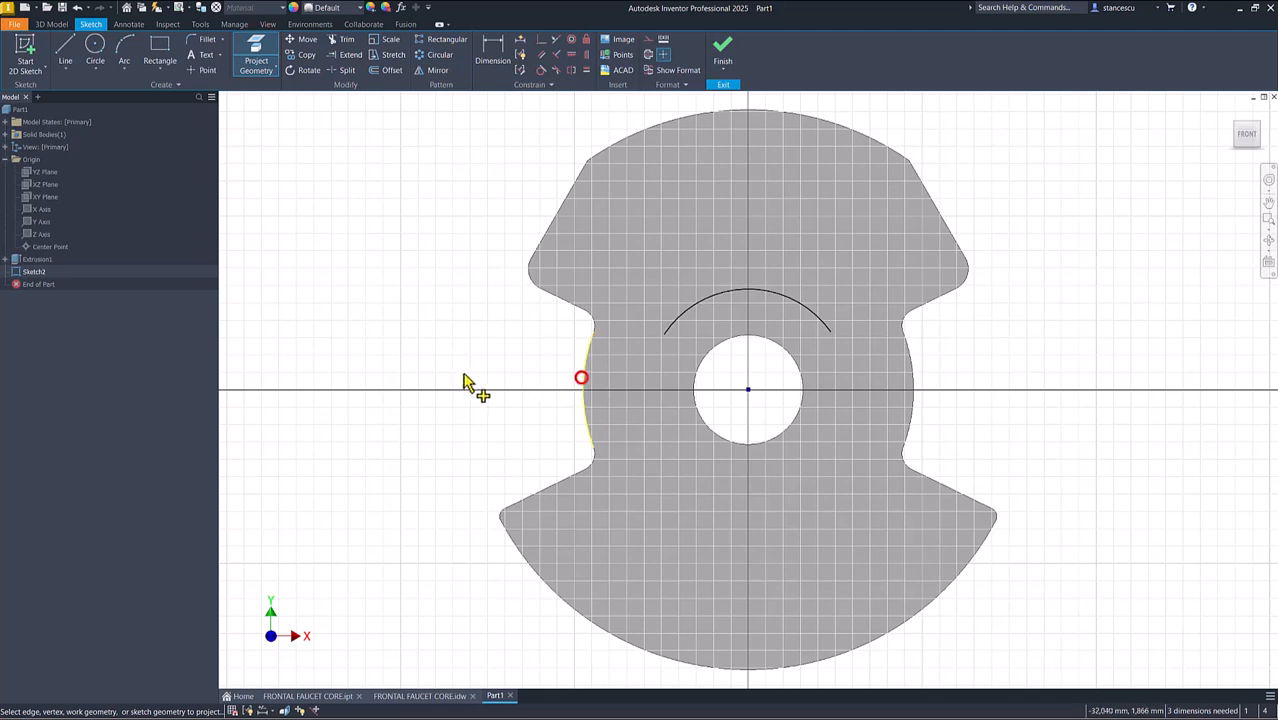
click(586, 70)
click(700, 312)
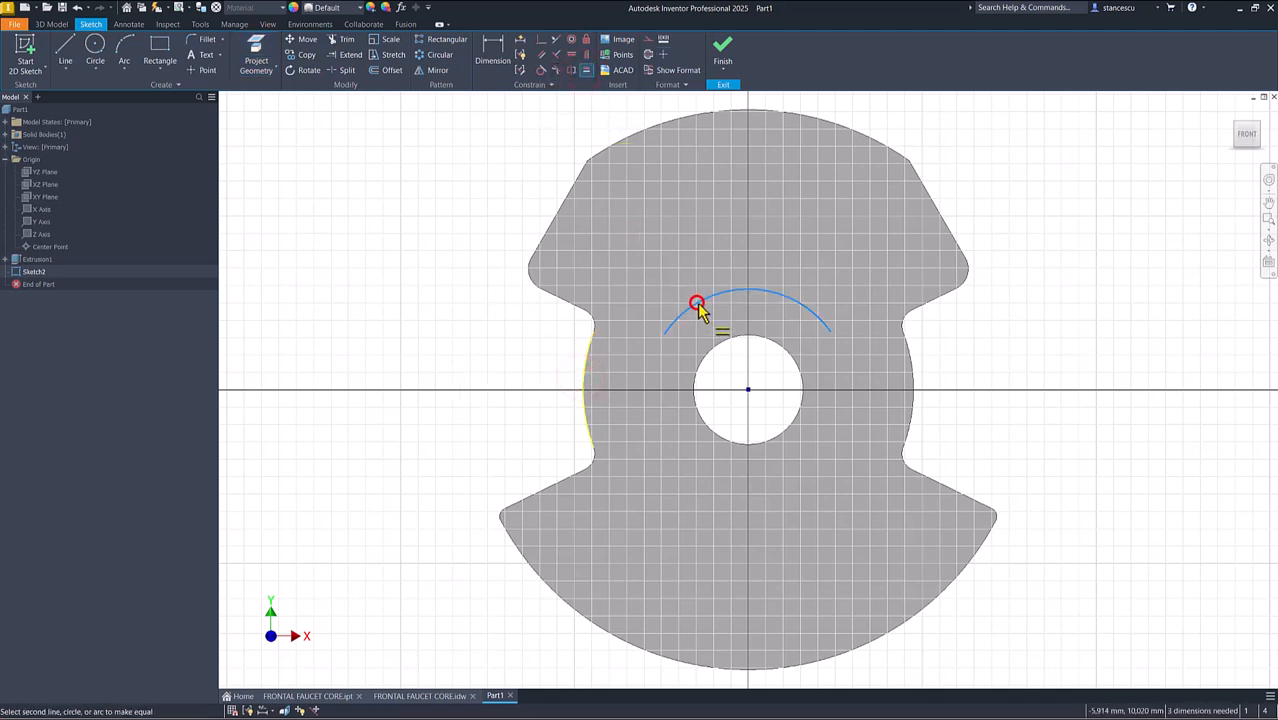
click(588, 377)
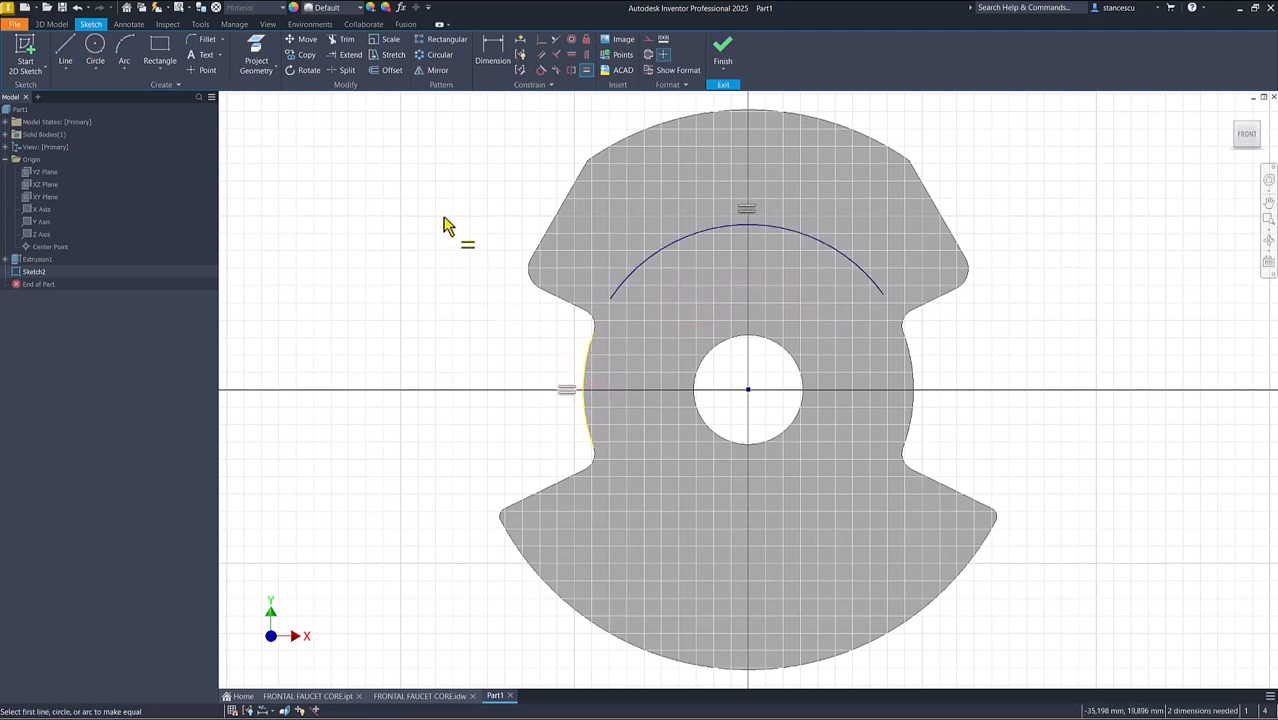
key(Escape)
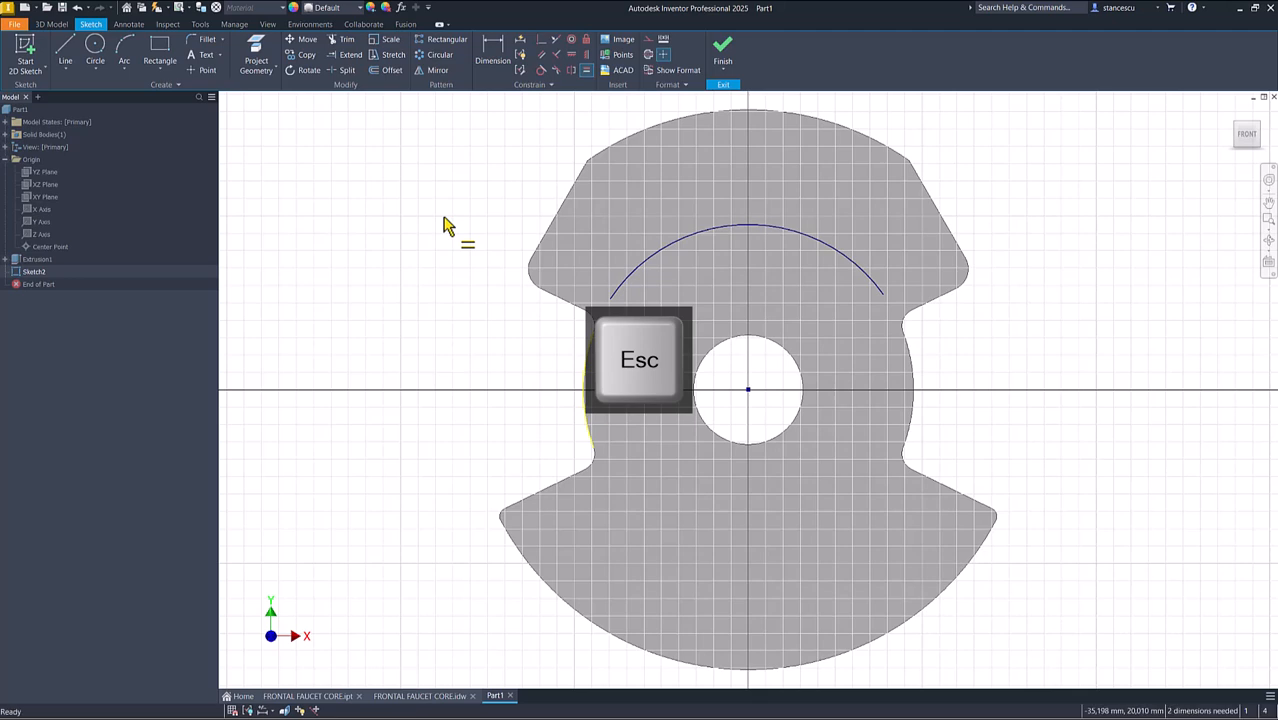
Step: Draw a circle with a 3 mm radius dimension above the arc's left end and make it tangent to the arc
click(95, 46)
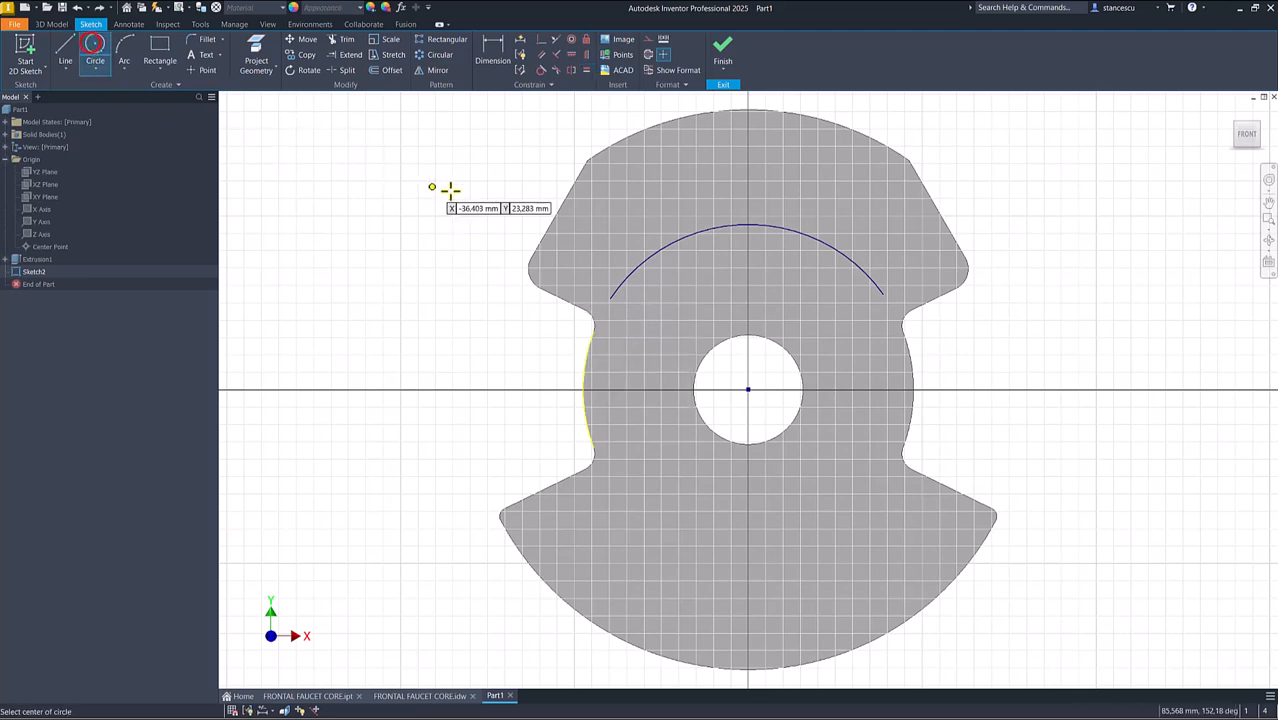
click(622, 222)
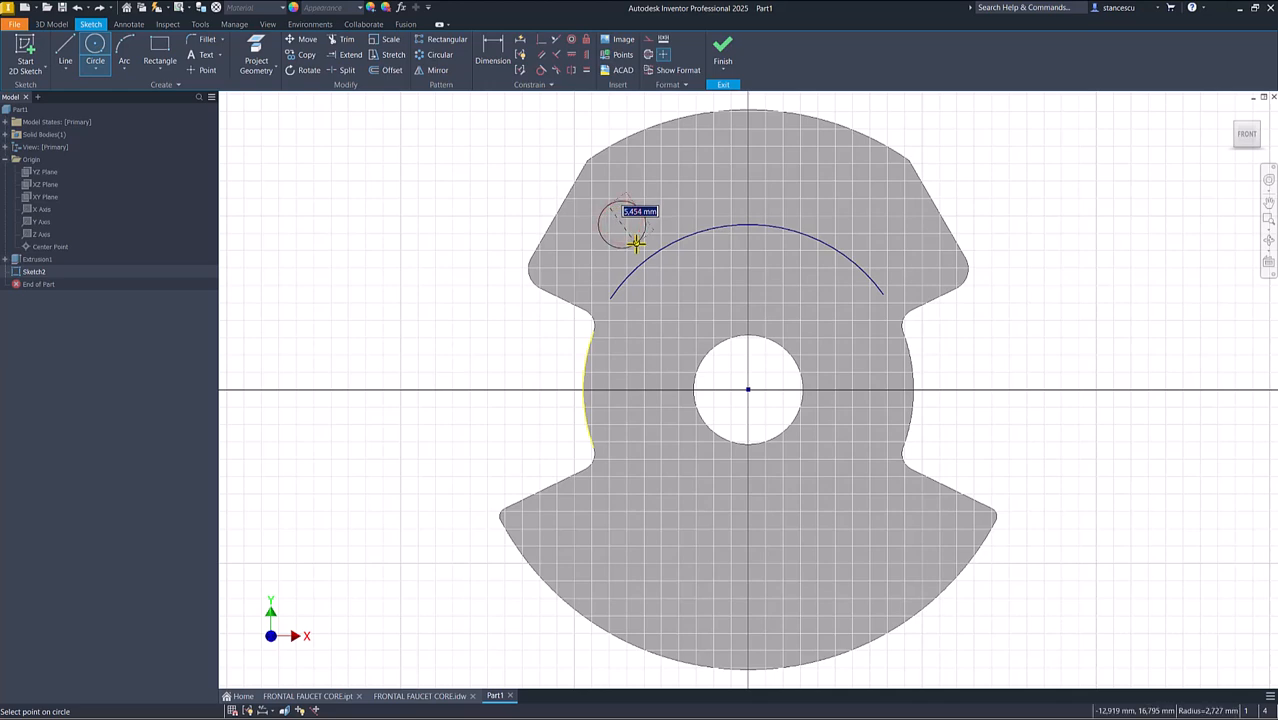
right_click(636, 243)
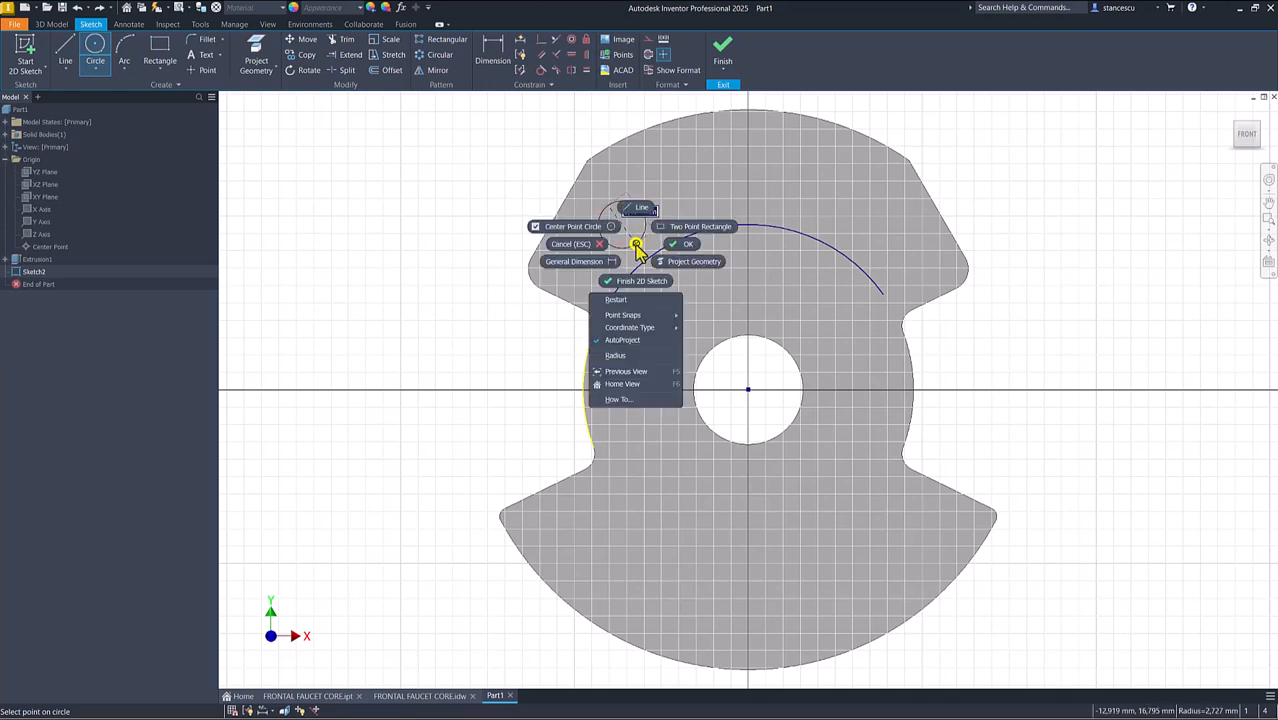
click(630, 355)
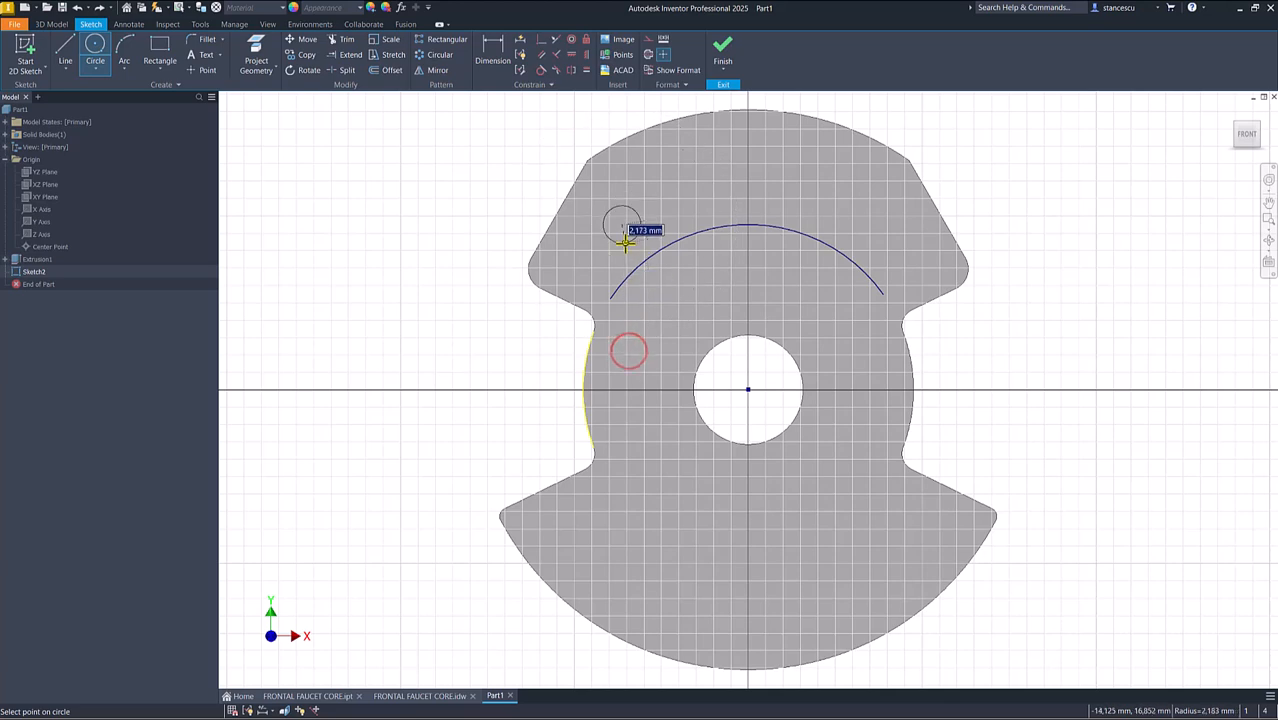
text(3)
key(Return)
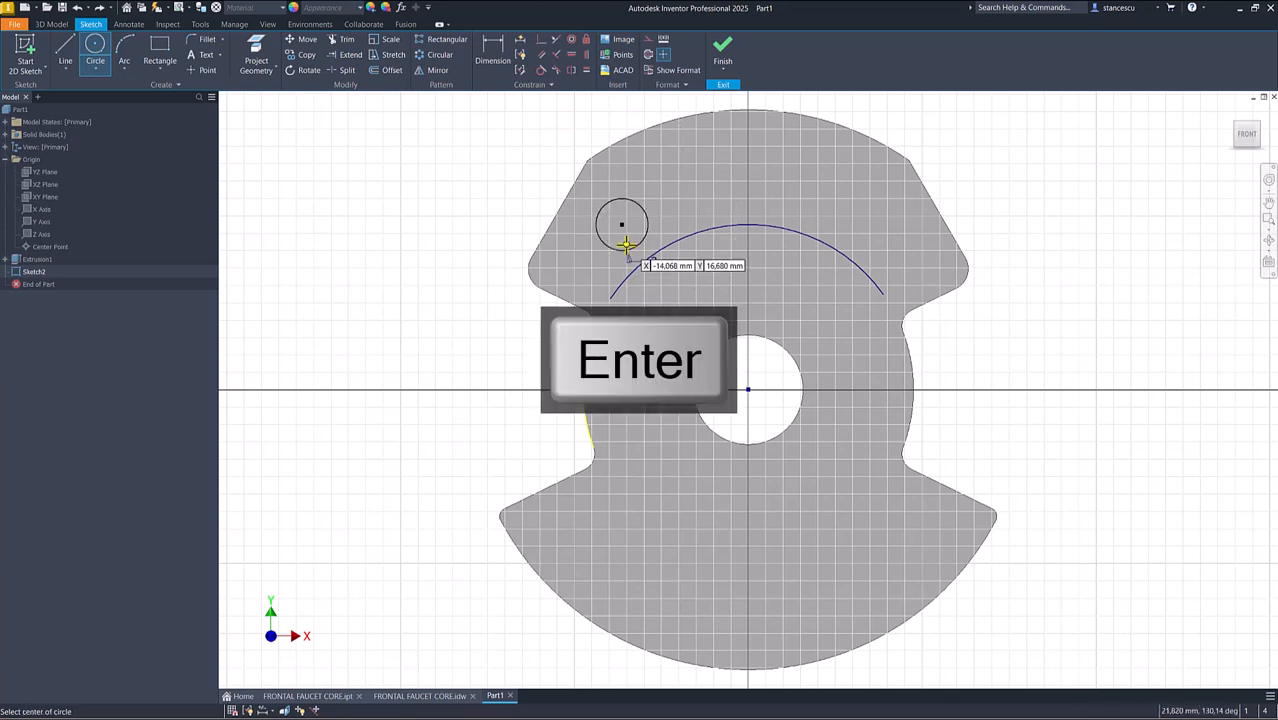
click(540, 72)
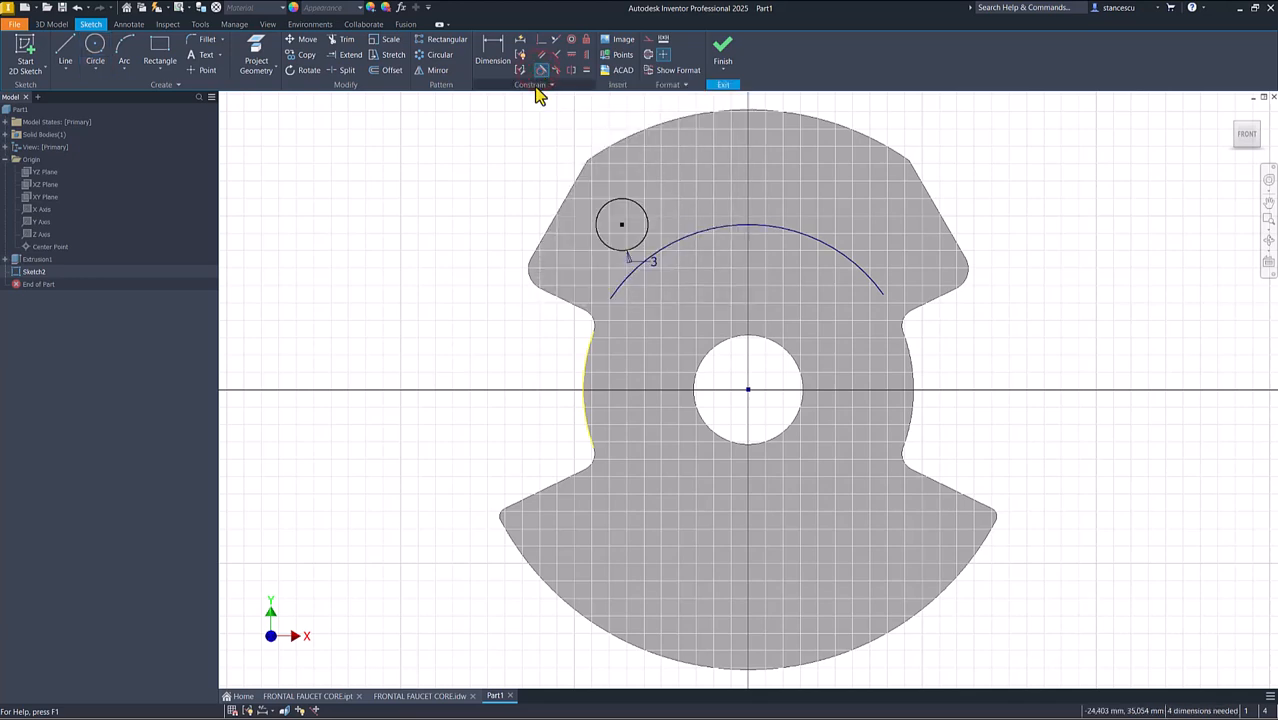
click(620, 196)
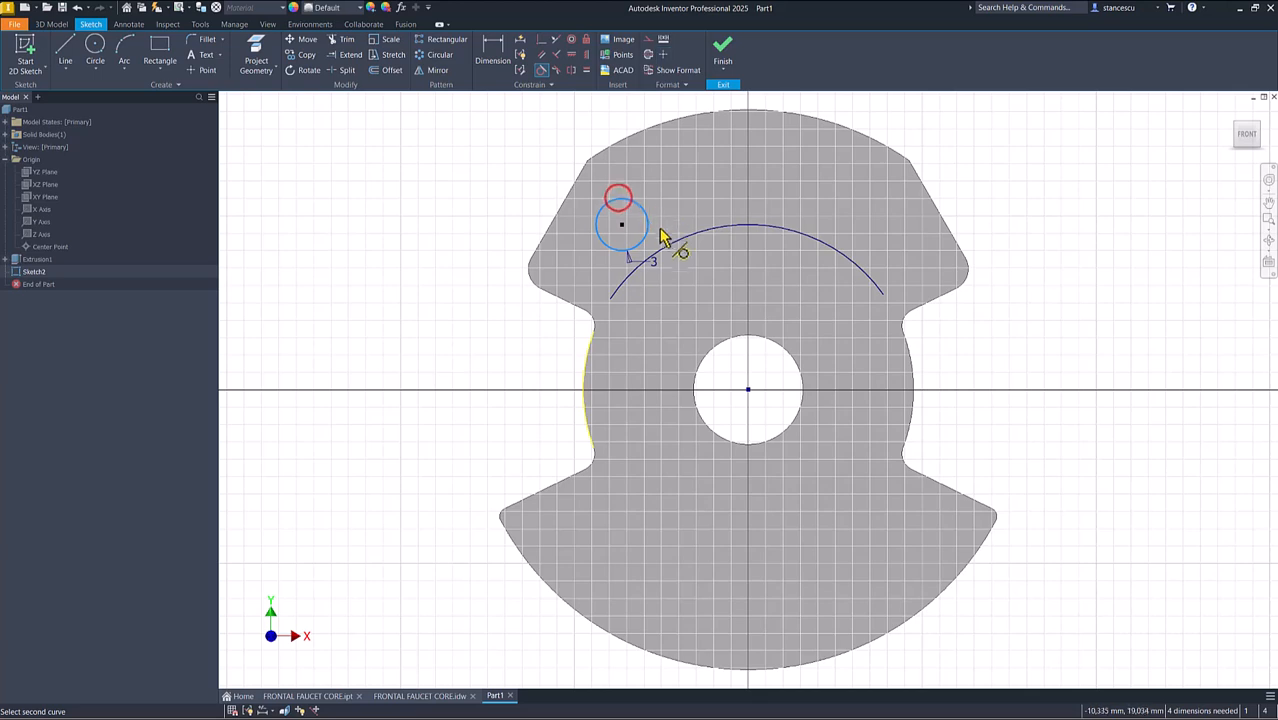
click(659, 251)
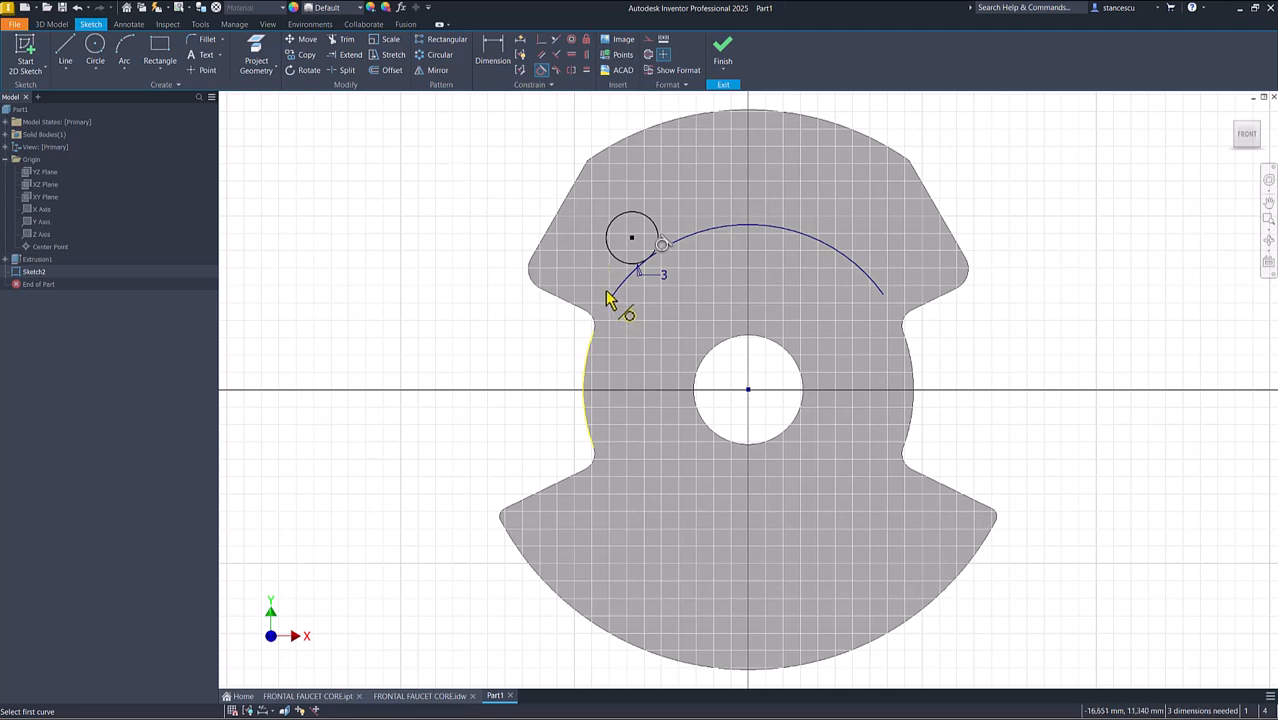
Step: Draw two more circles, one near the body's upper left edge and one above the right half of the arc
click(95, 45)
click(657, 155)
click(685, 171)
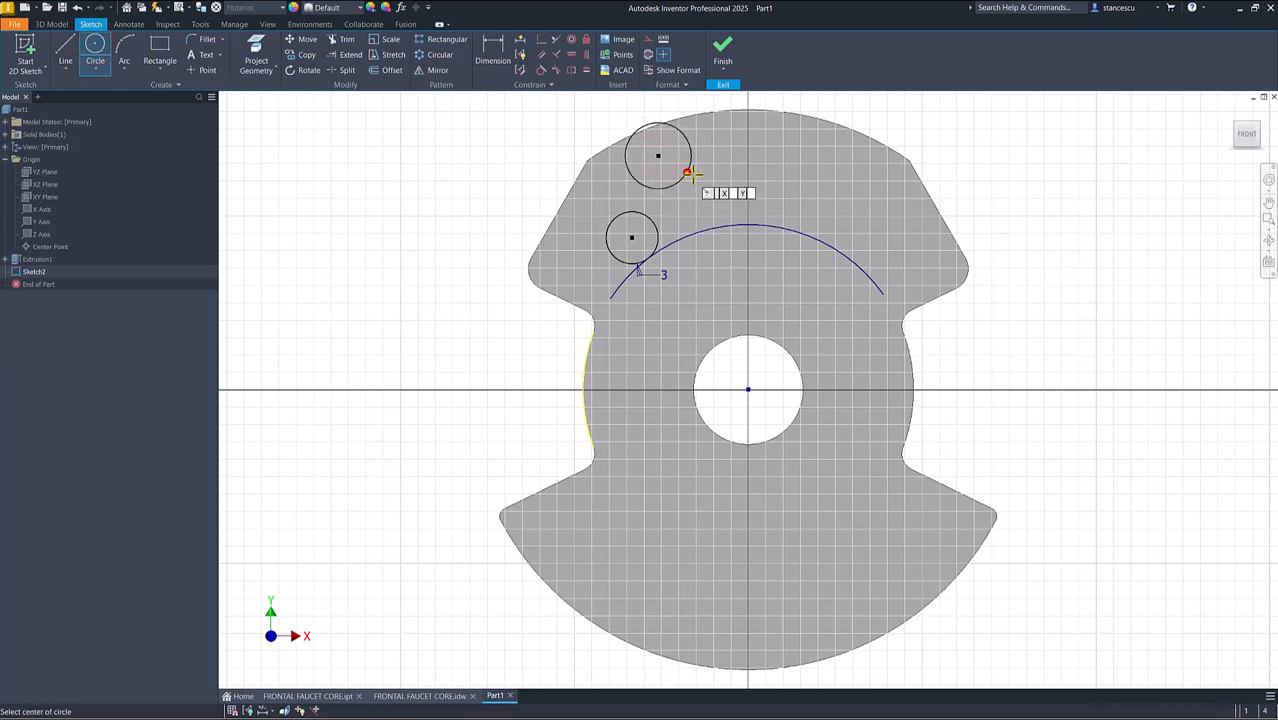
click(818, 196)
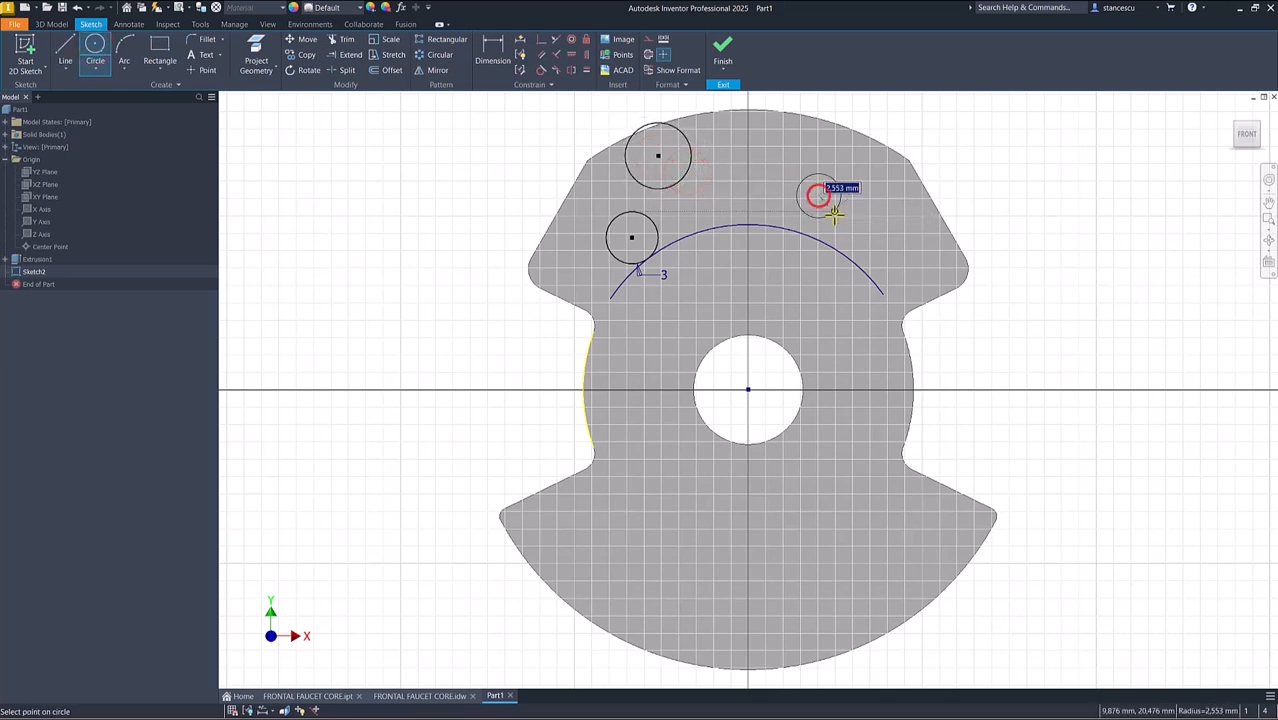
click(842, 223)
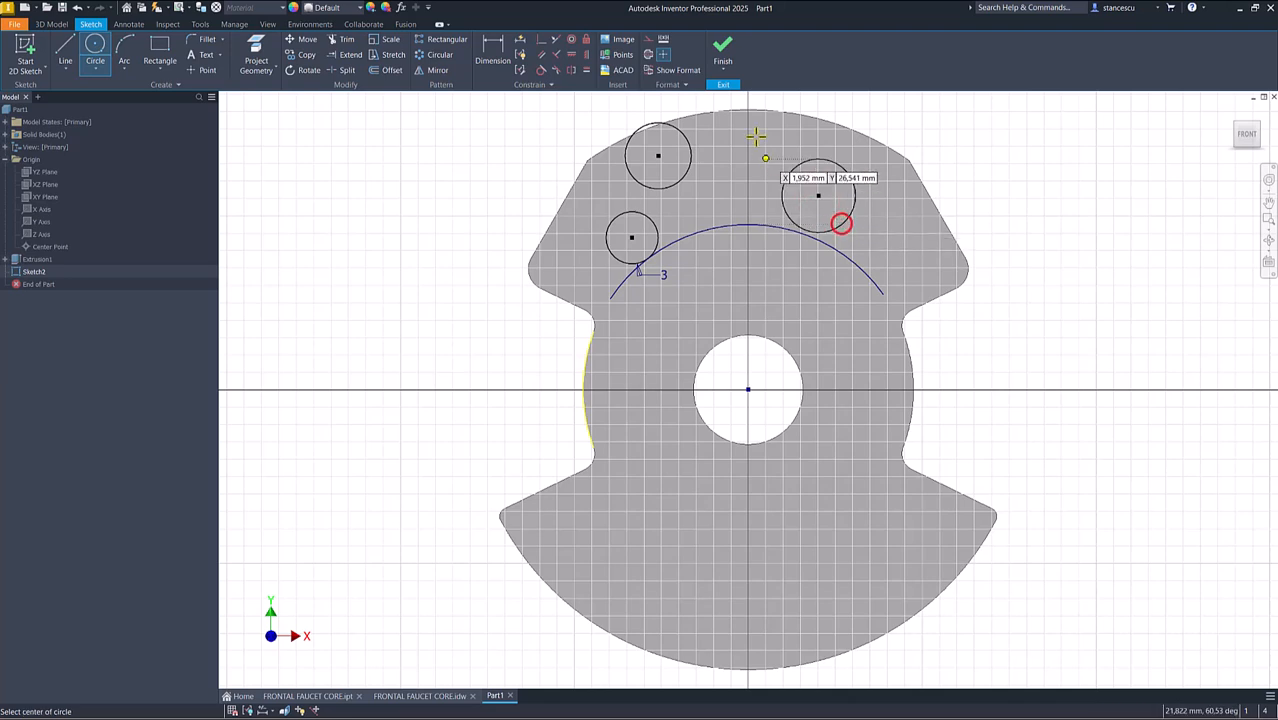
Step: Make both new circles equal to the 3 mm radius circle, and the right one tangent to the arc
click(587, 71)
click(625, 160)
click(621, 216)
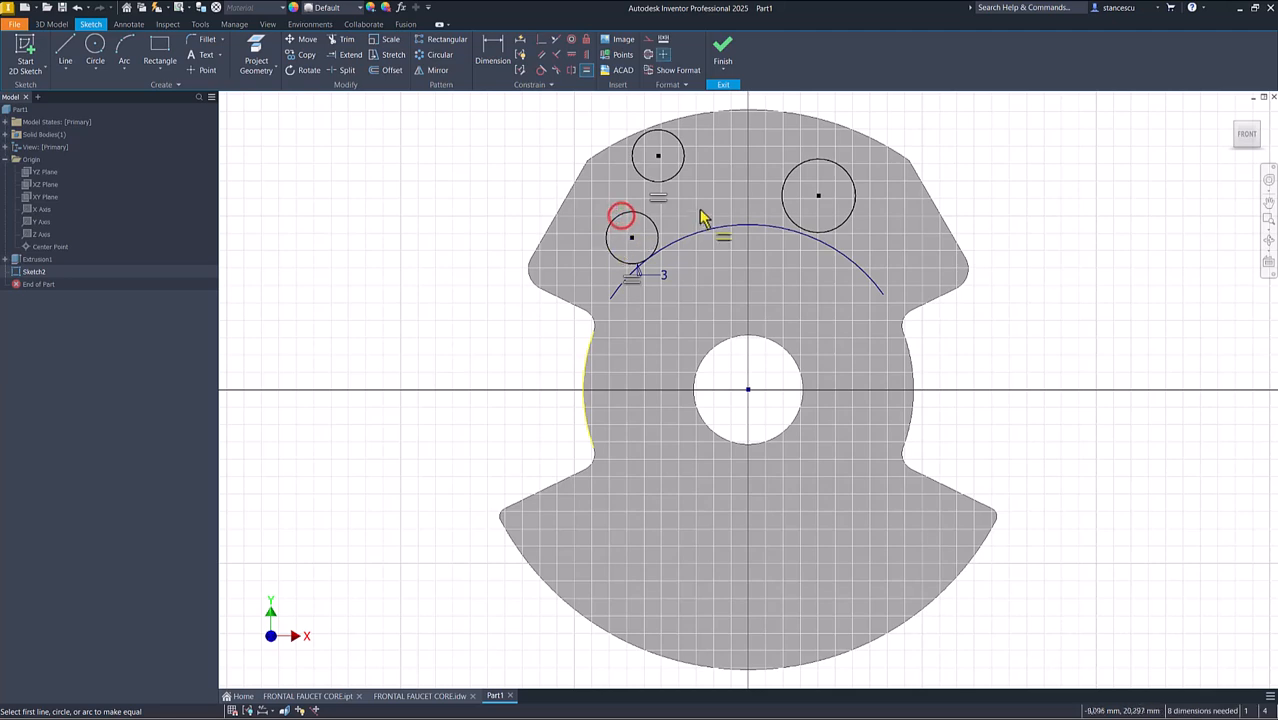
click(783, 188)
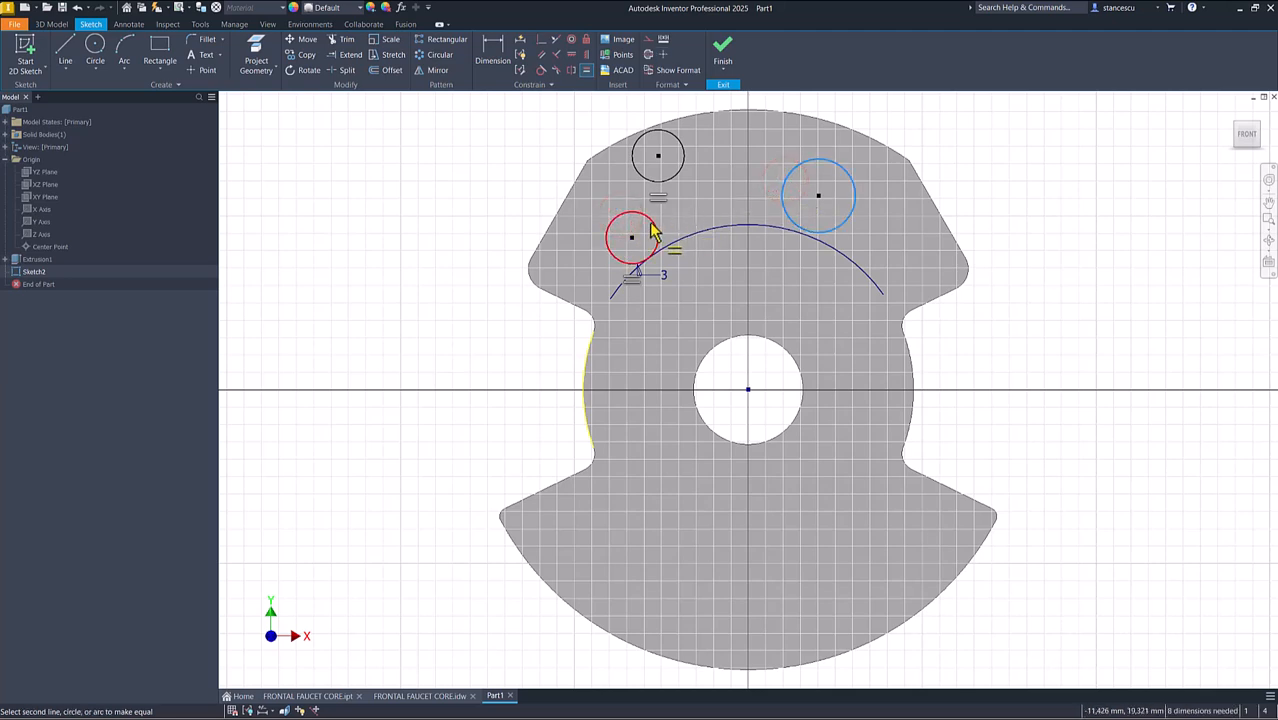
click(652, 229)
click(540, 69)
click(845, 203)
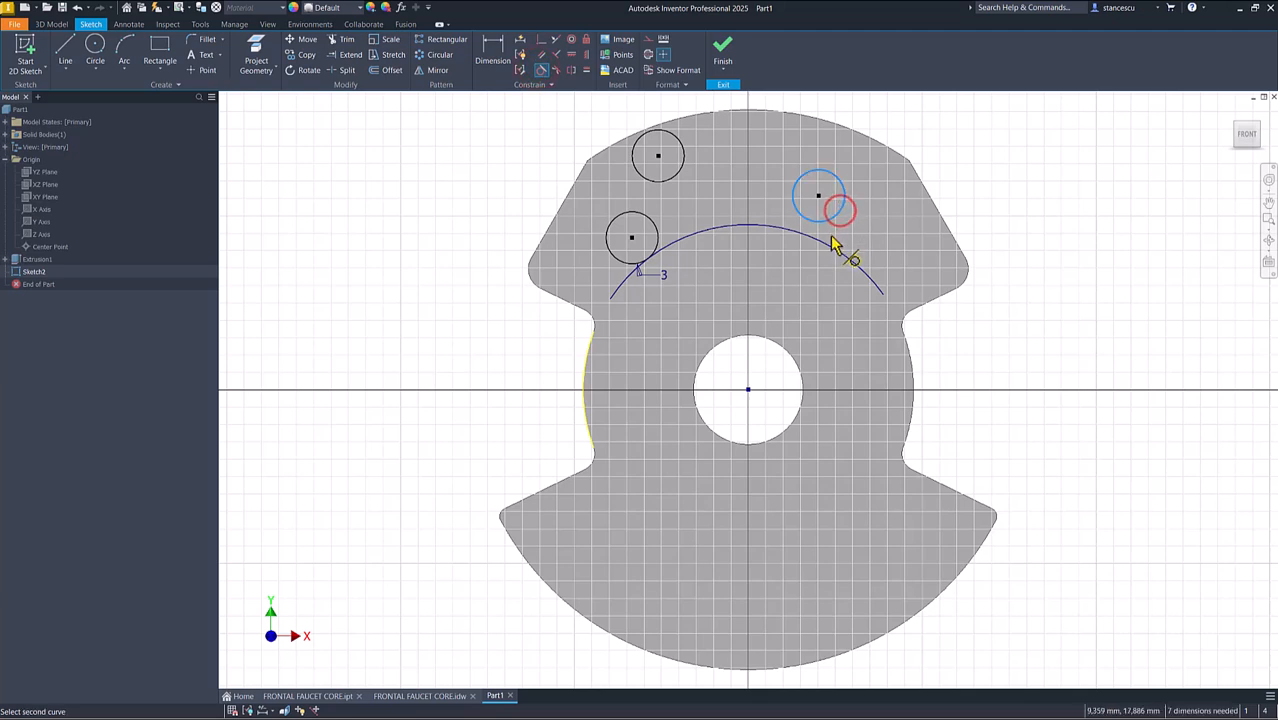
click(833, 250)
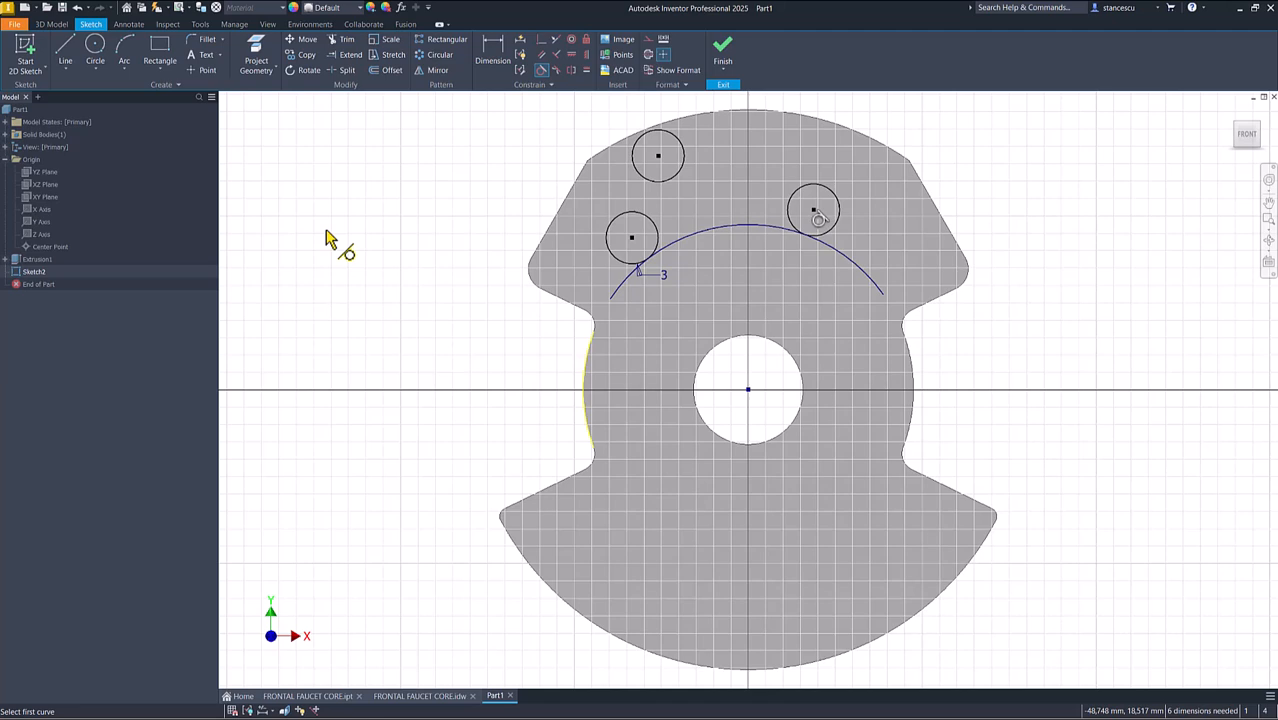
Step: Connect the upper circle to the lower left and the right circle with outer tangent lines
click(62, 45)
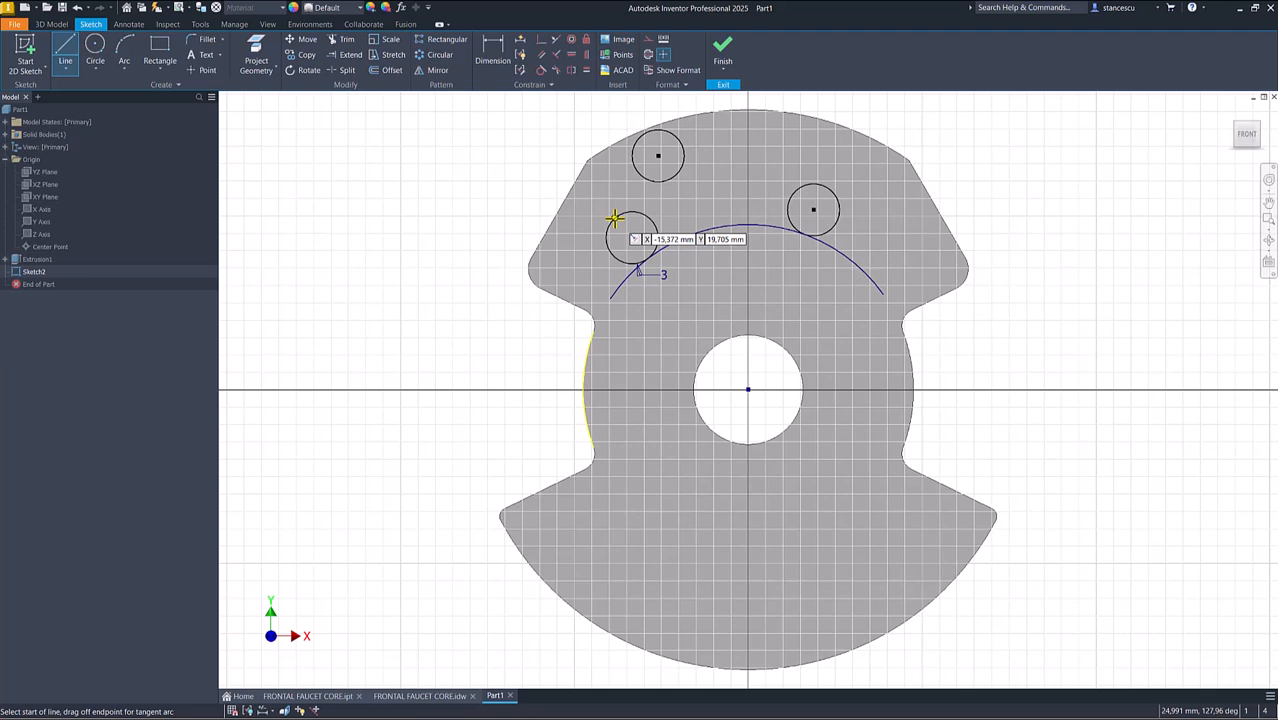
drag(614, 218, 633, 148)
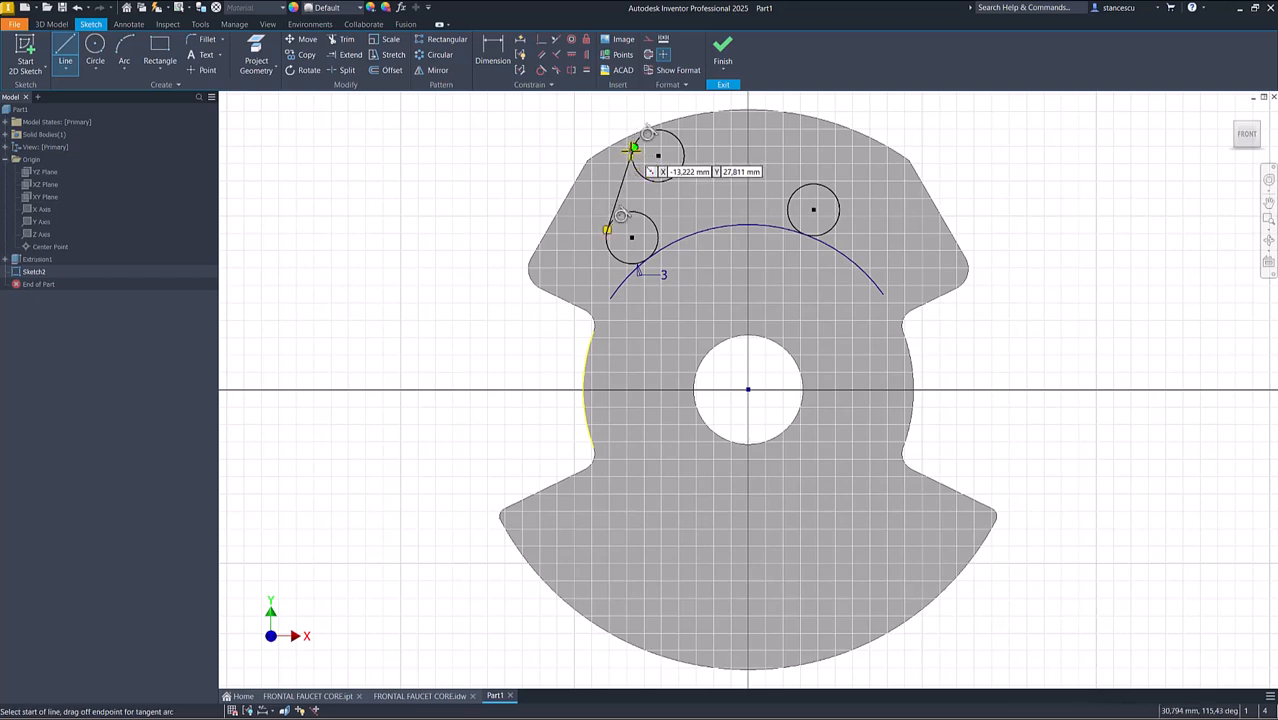
scroll(633, 314, up, 3)
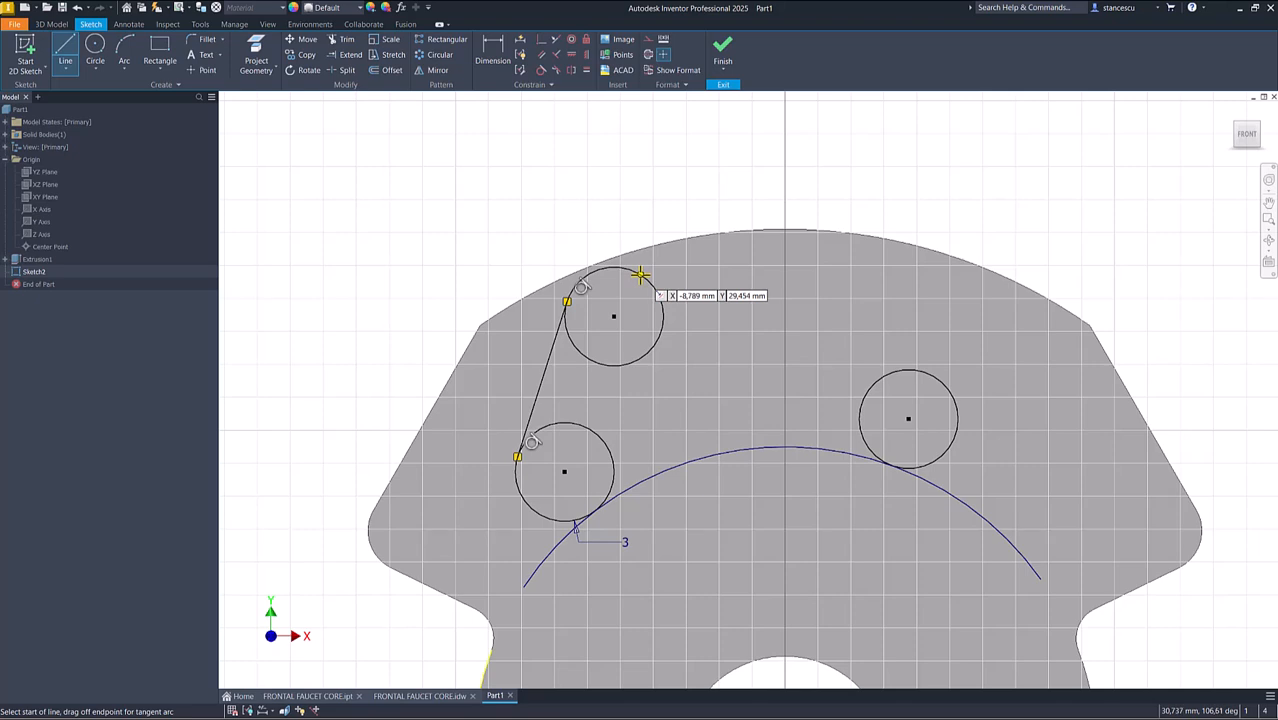
drag(640, 275, 928, 372)
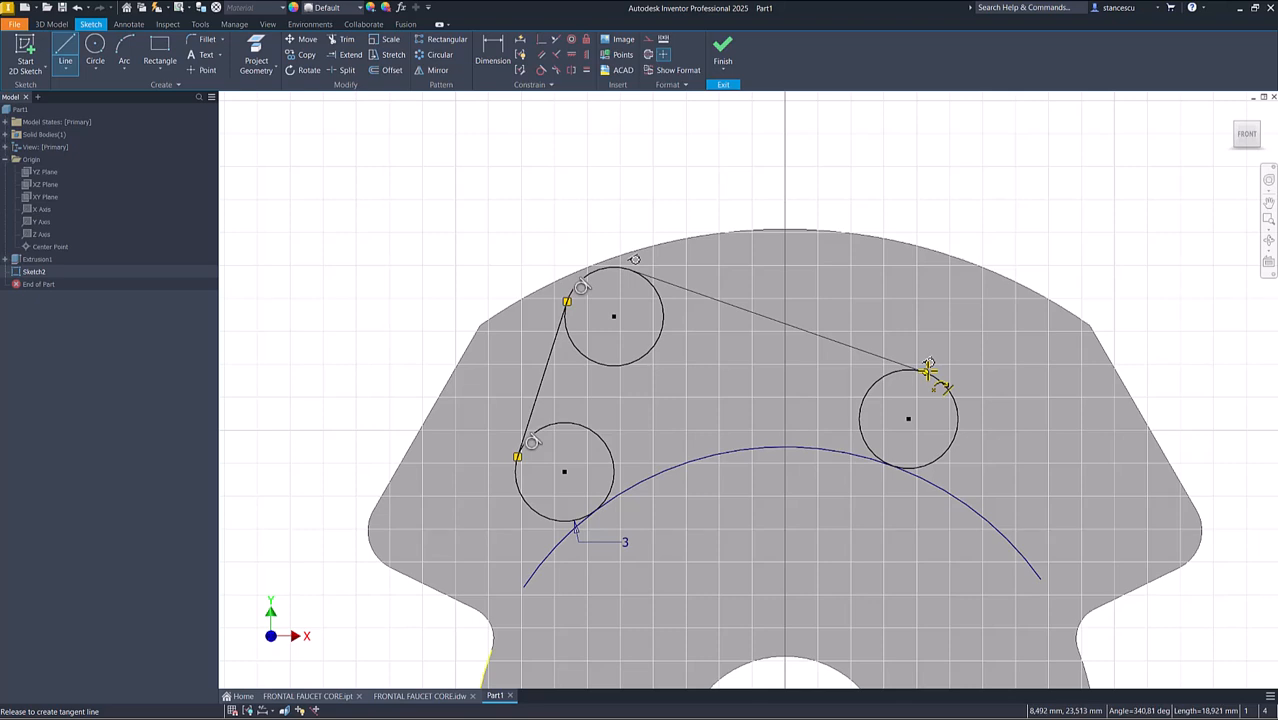
drag(928, 372, 925, 373)
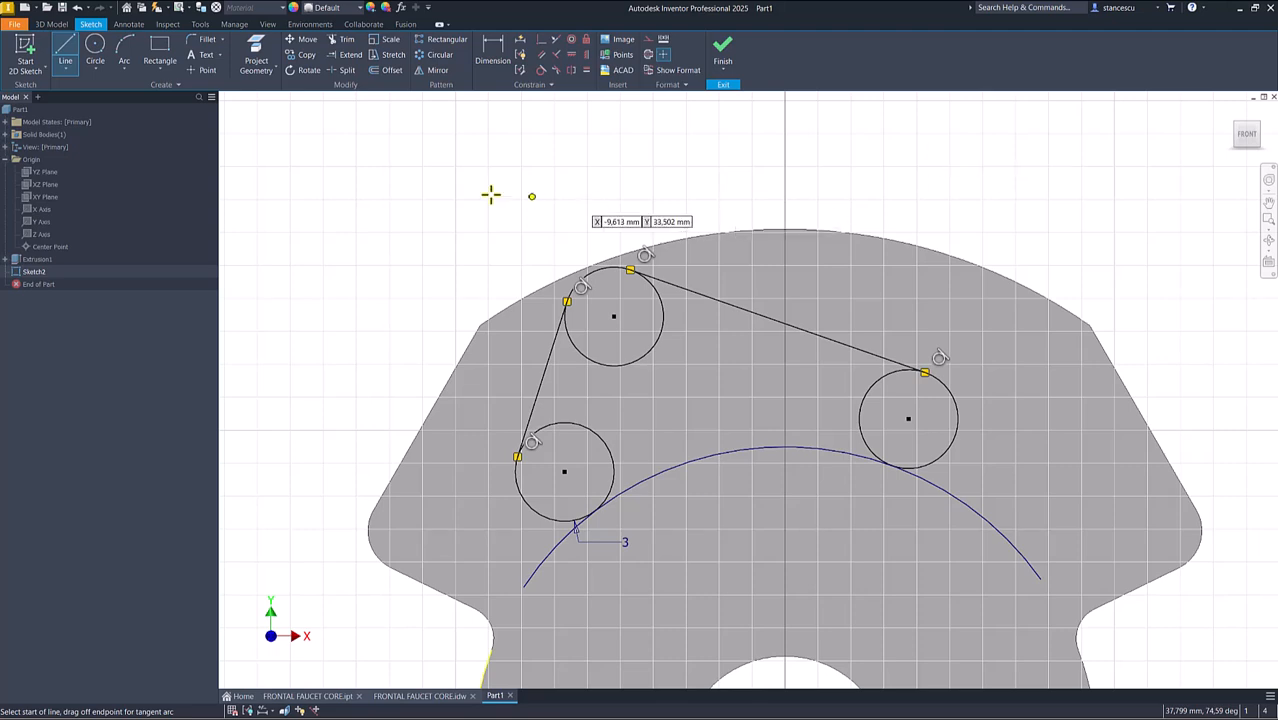
Step: Trim the inner portions of the three circles and both overhanging arc ends to leave a closed pocket outline
click(342, 39)
click(609, 452)
click(621, 368)
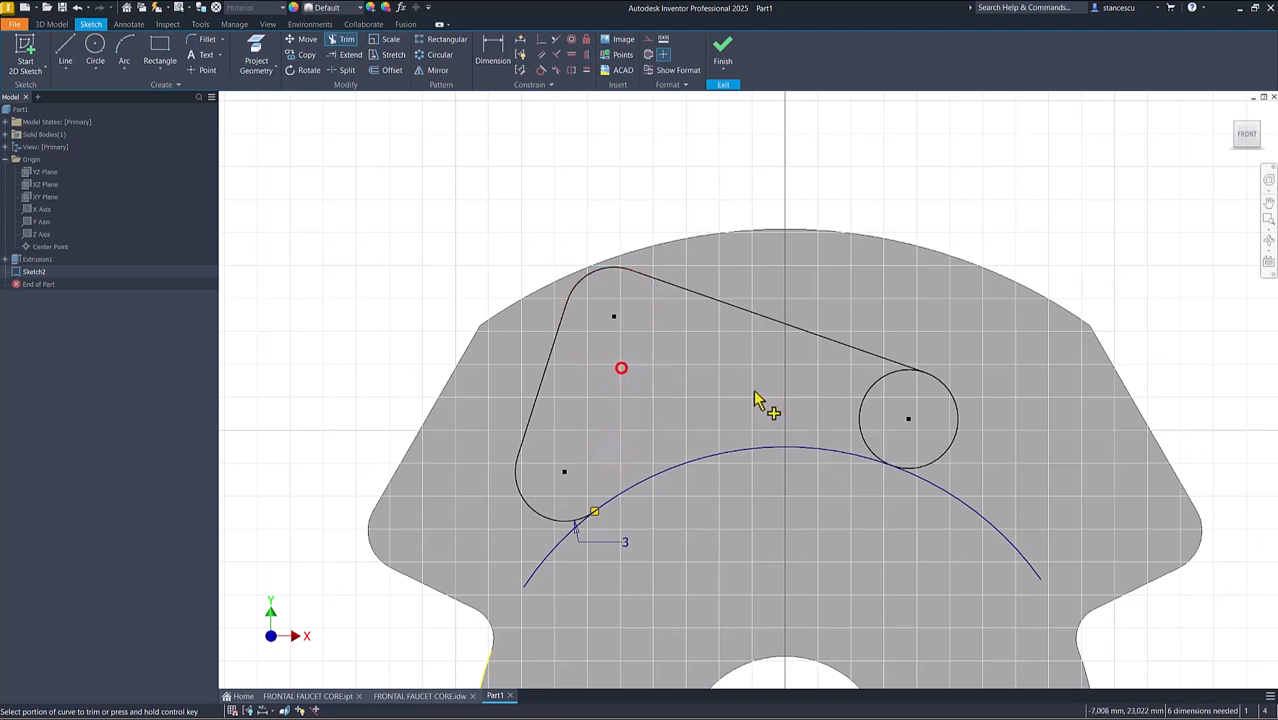
click(857, 429)
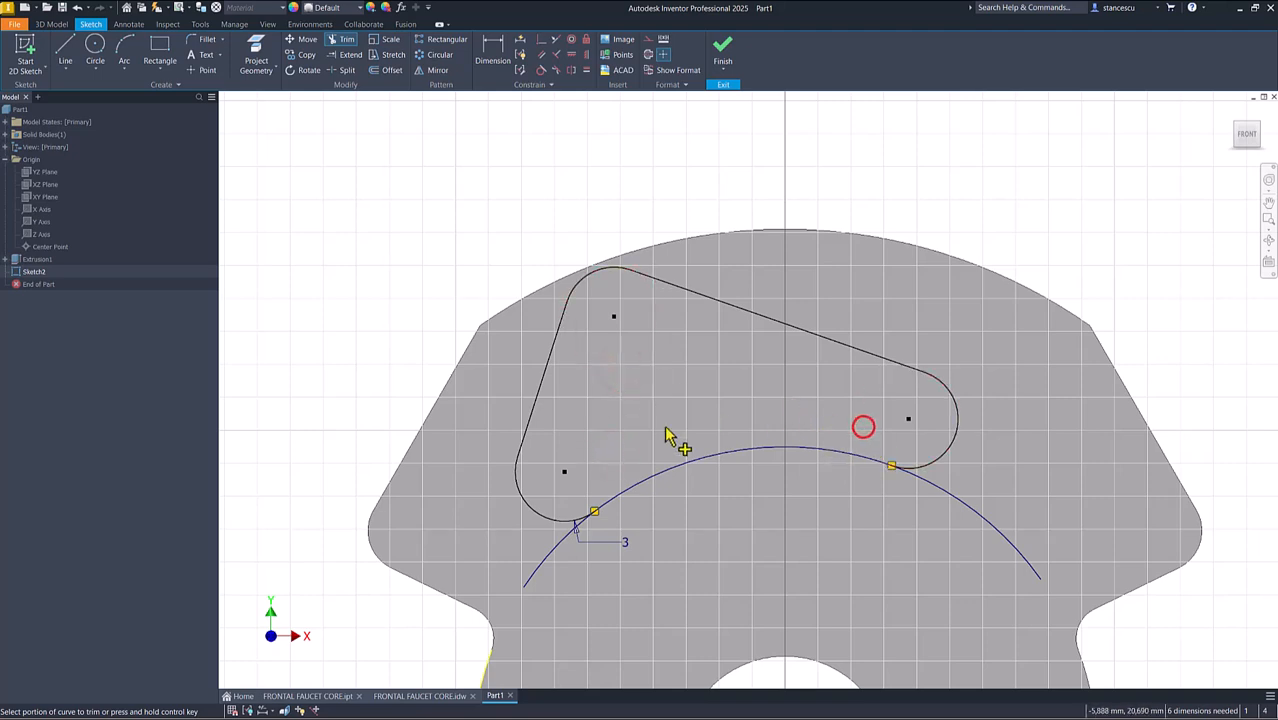
click(534, 567)
click(979, 520)
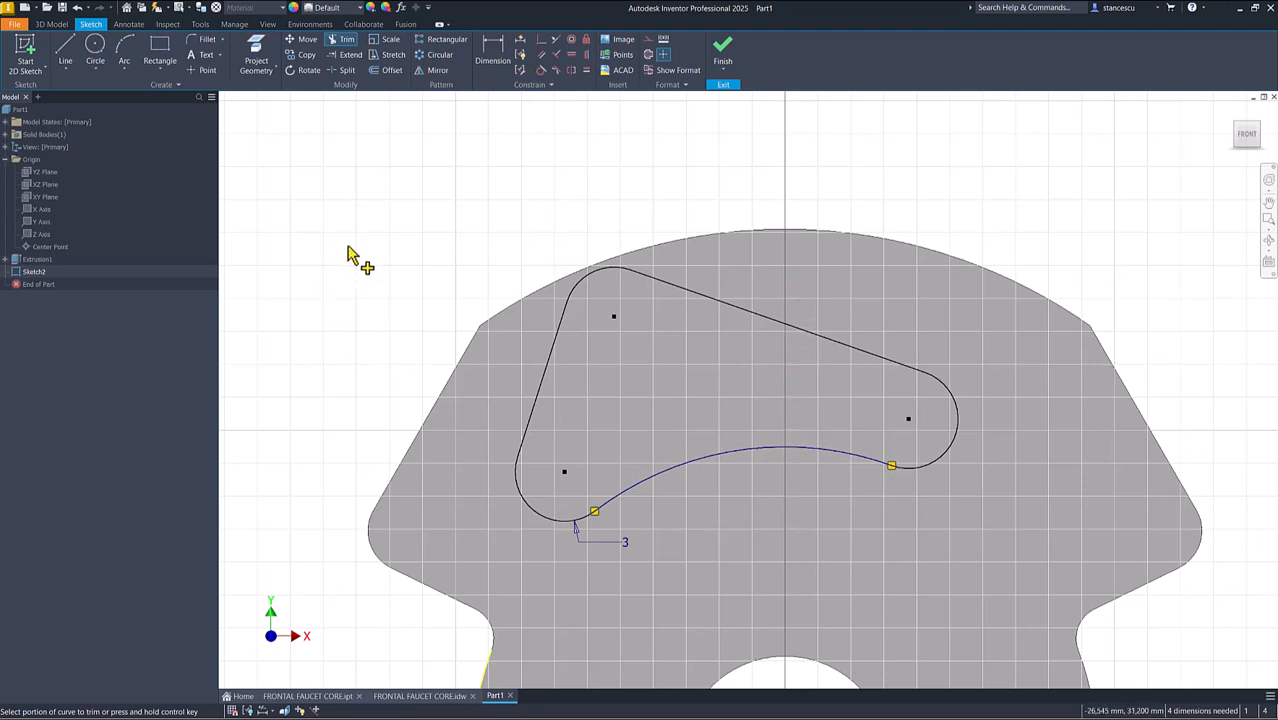
Step: Dimension the angle between the pocket's slanted left line and the Y axis as 10 degrees
click(494, 54)
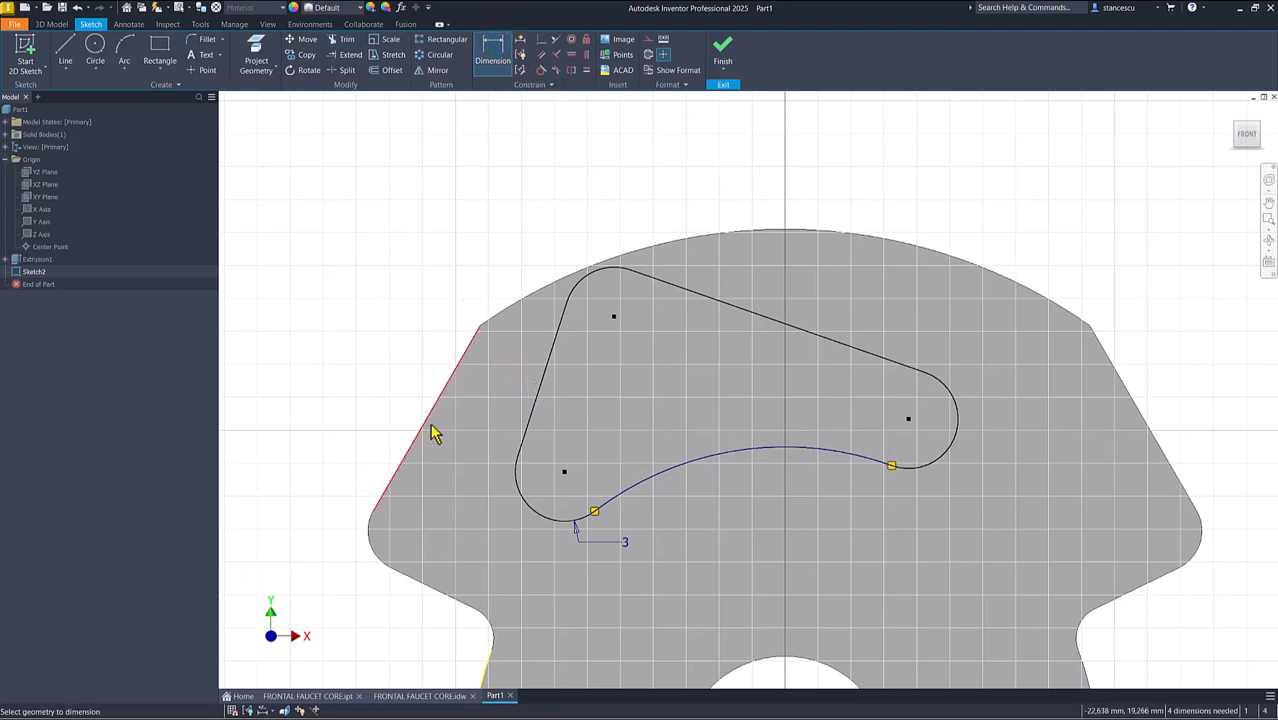
click(533, 418)
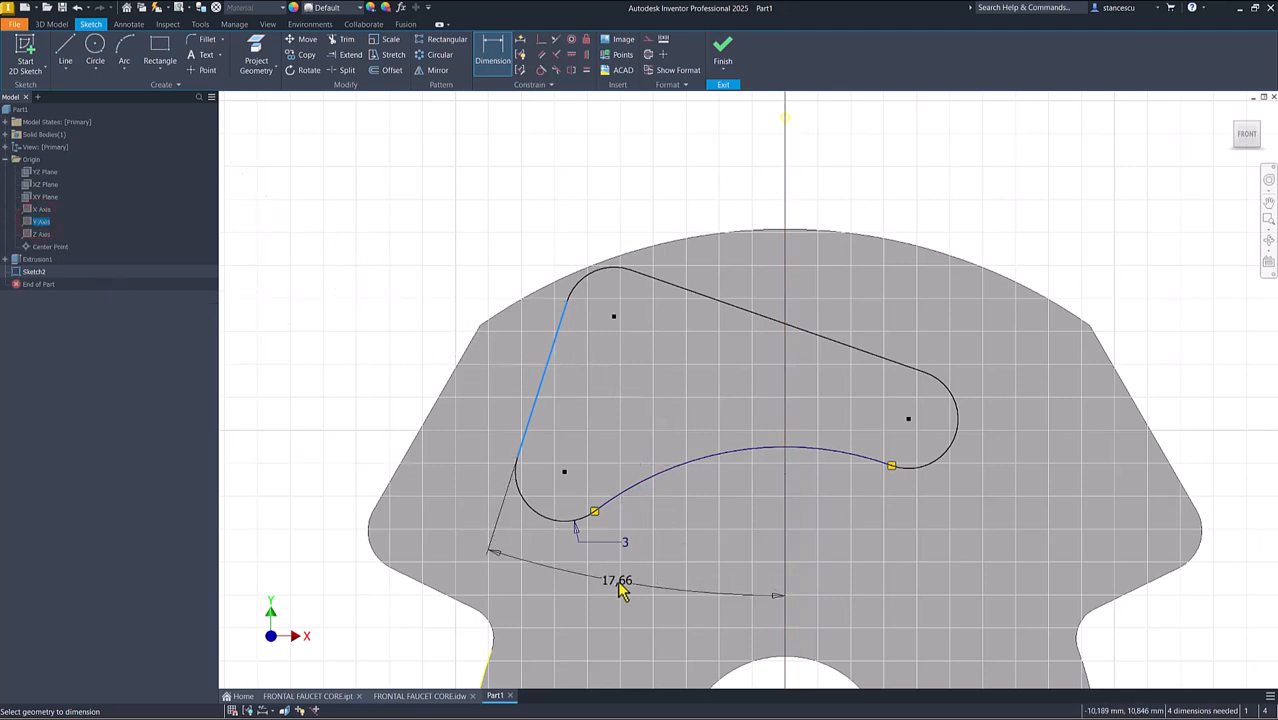
click(619, 590)
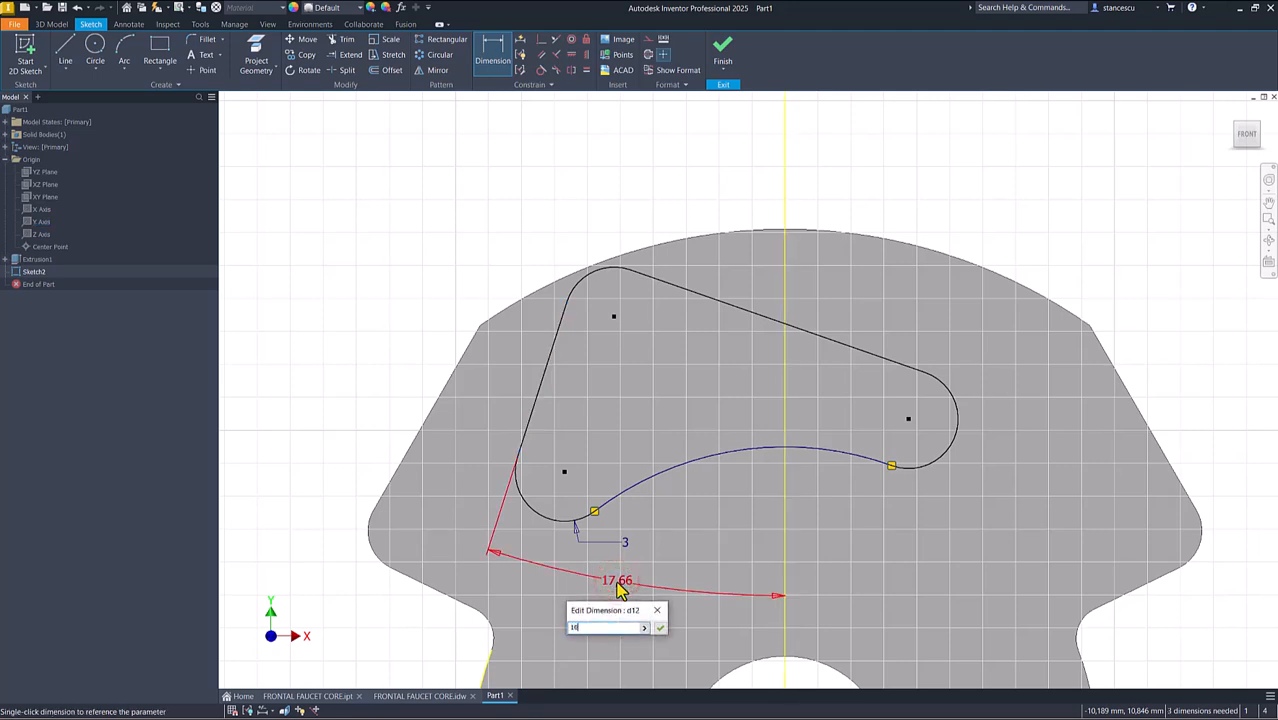
text(10)
key(Return)
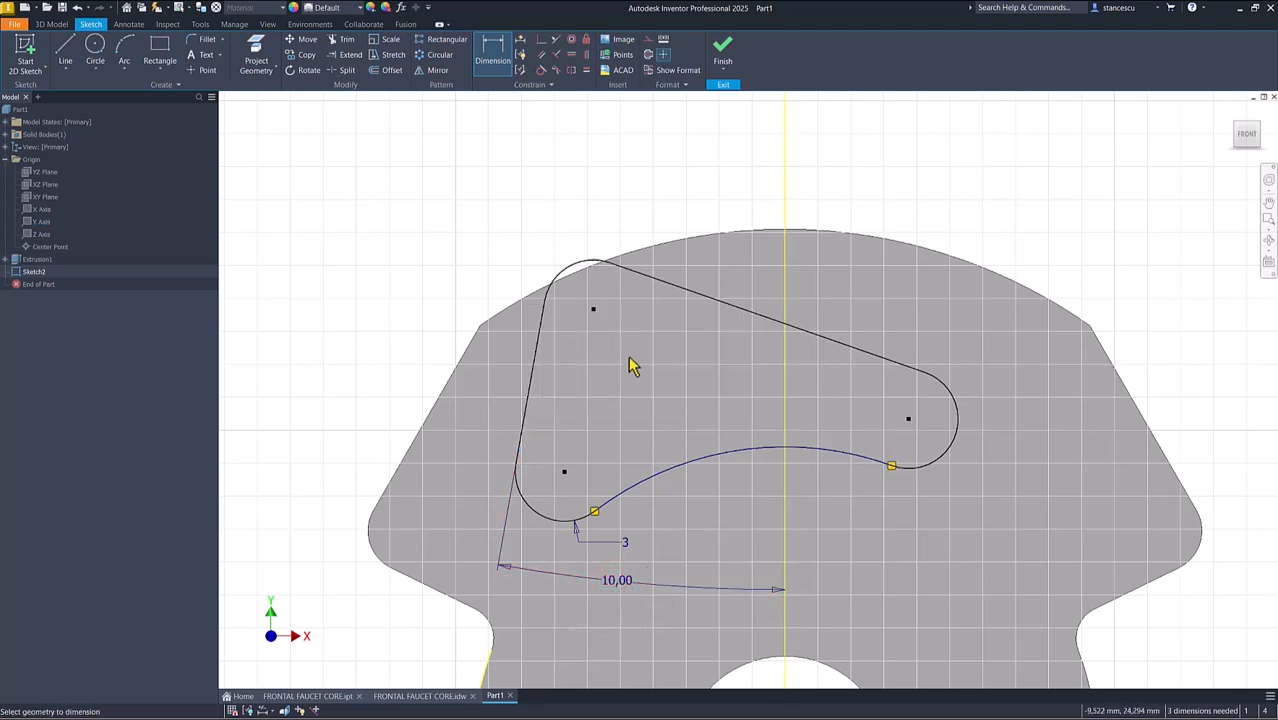
Step: Dimension the angle between the pocket's sloping upper line and the X axis as 15 degrees
click(710, 299)
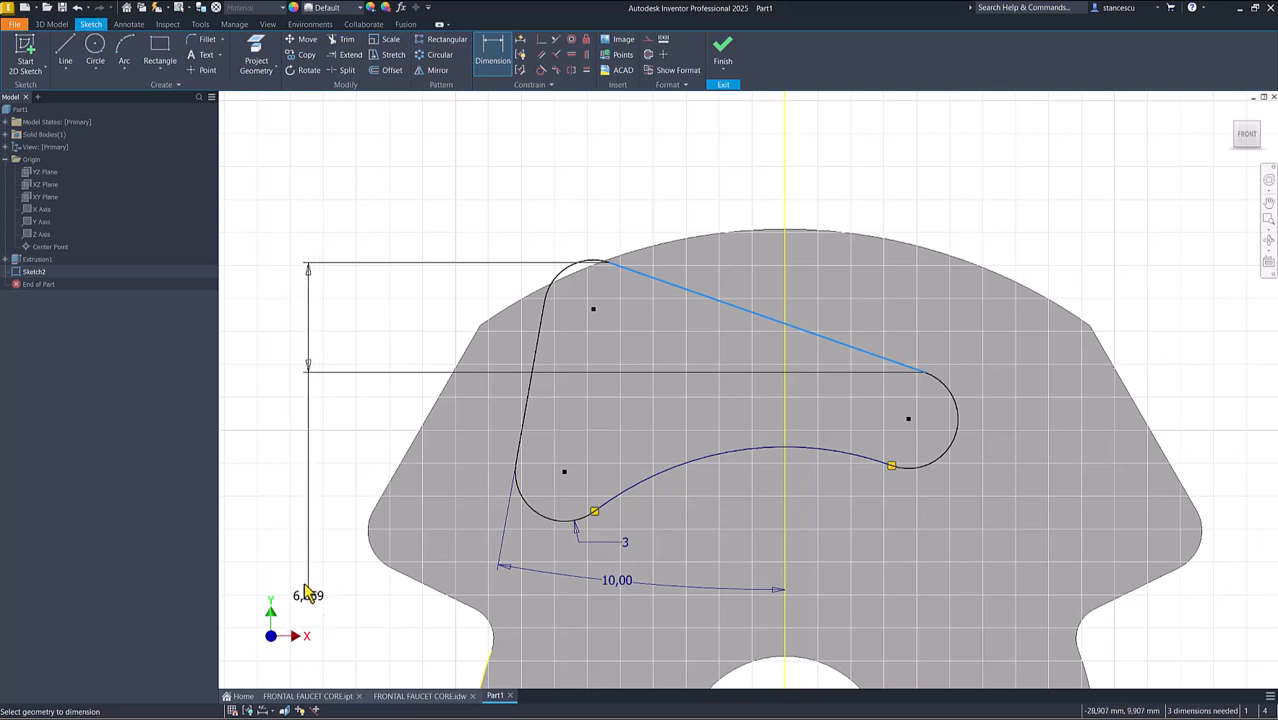
click(37, 211)
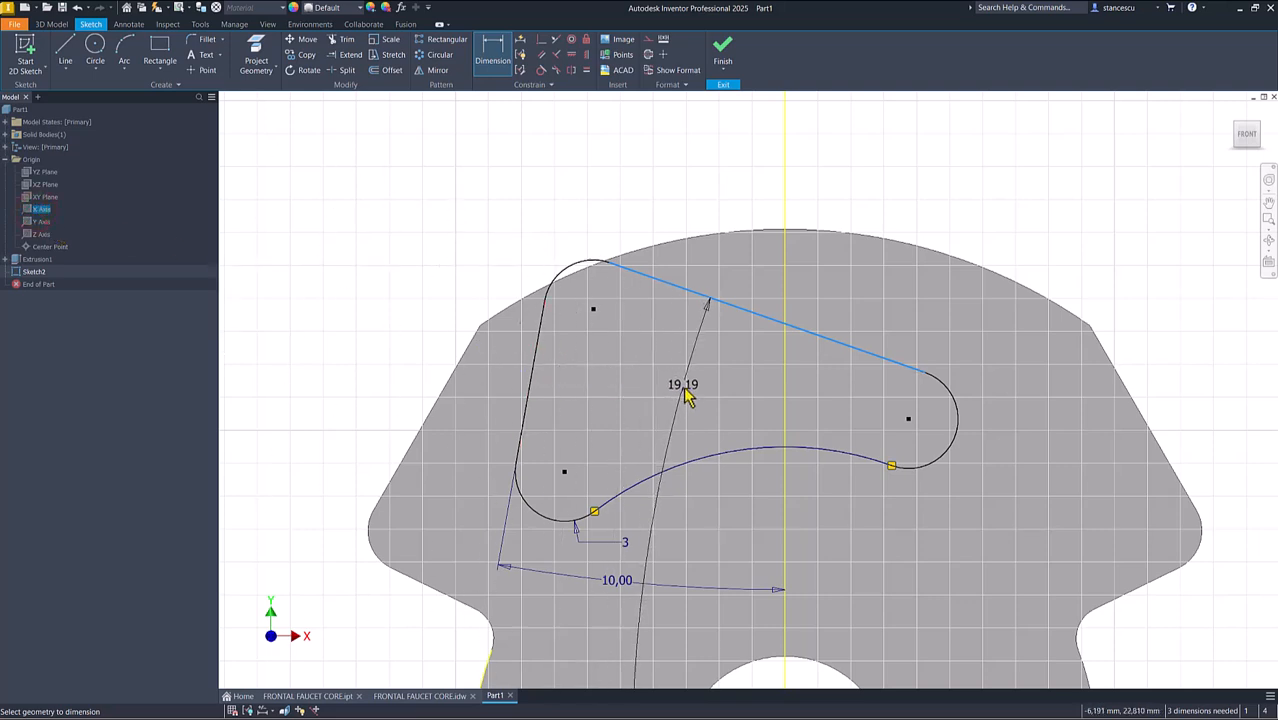
click(351, 441)
text(15)
key(Return)
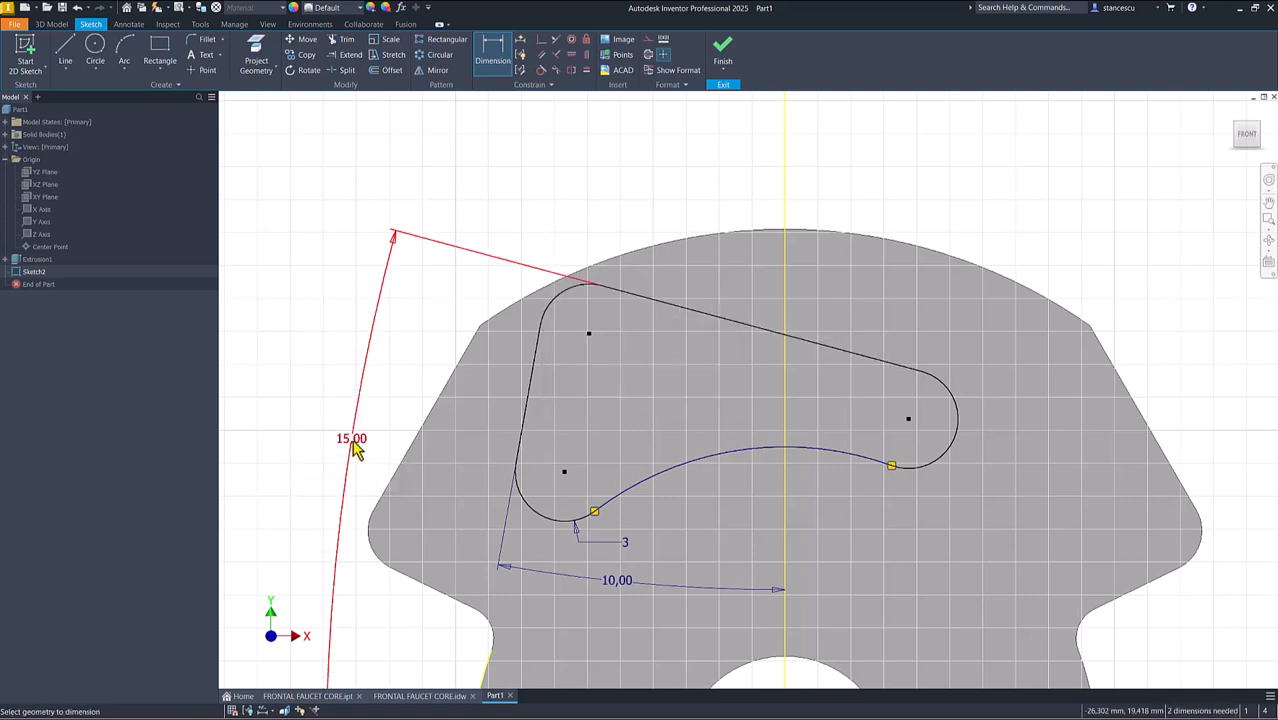
Step: Check the pocket's width in the drawing and dimension its lower left arc 11,5 mm from the vertical axis, measured to the arc's outer edge
key(Home)
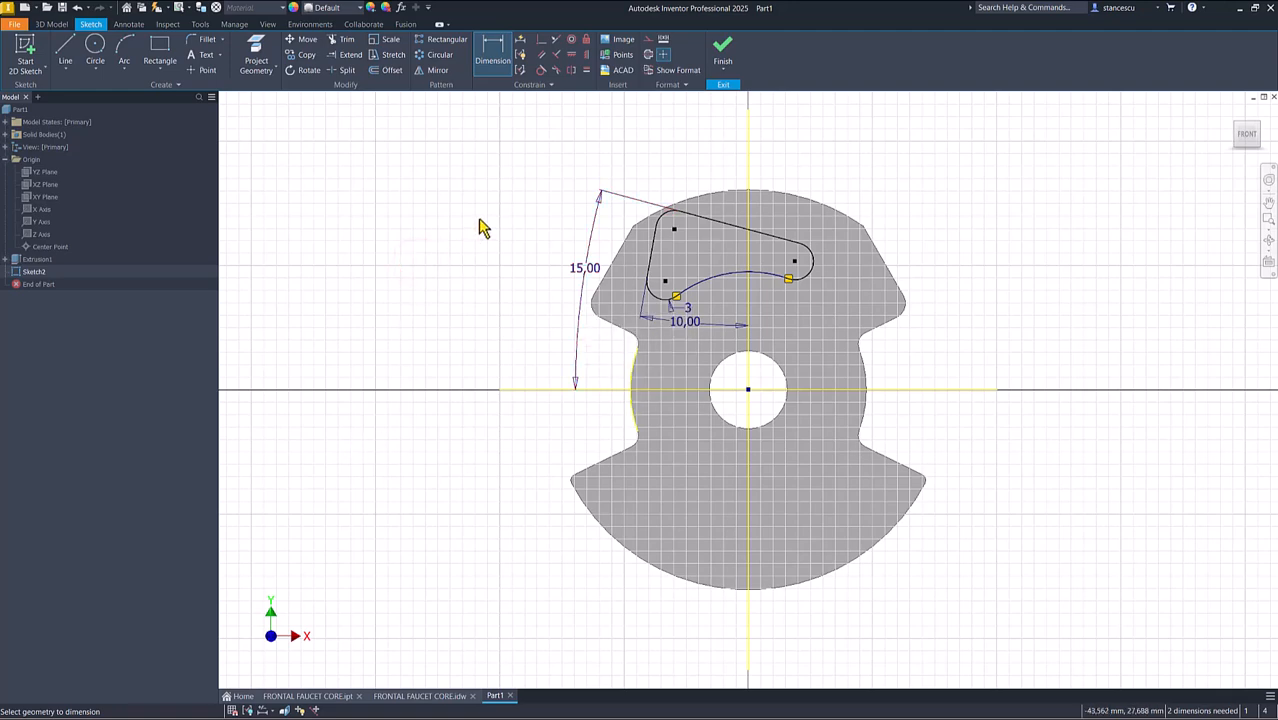
key(Home)
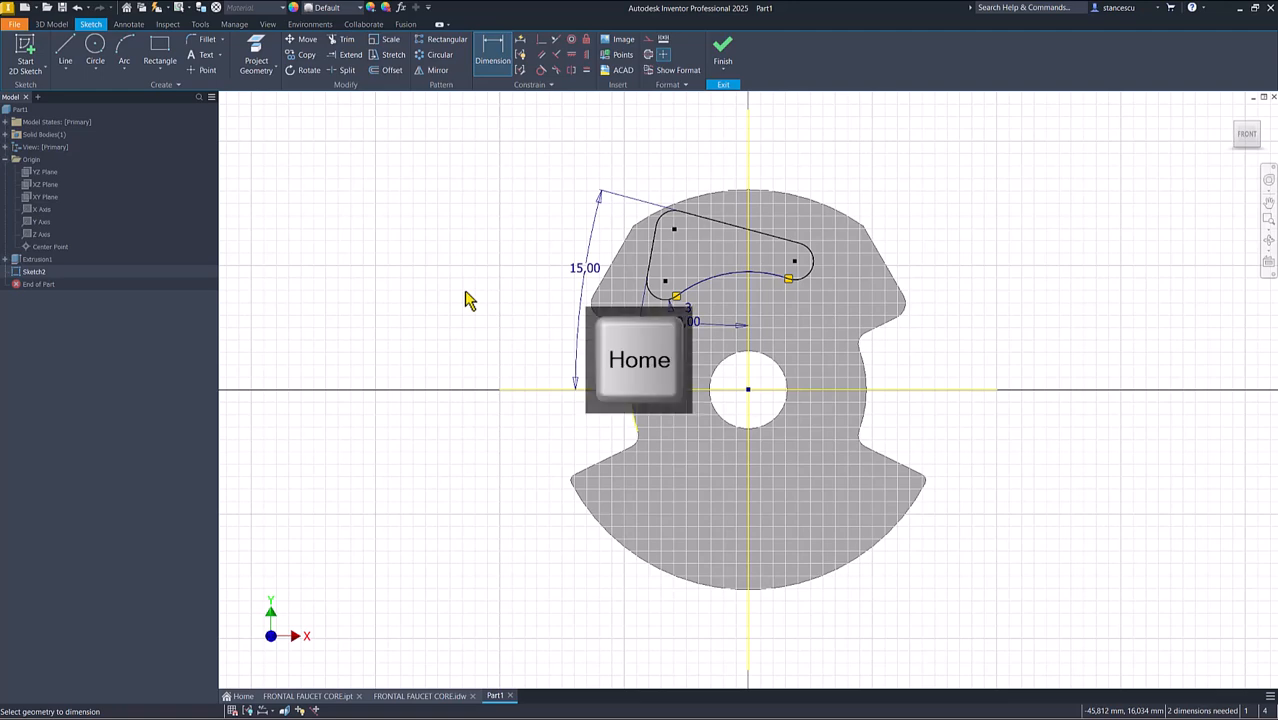
click(418, 696)
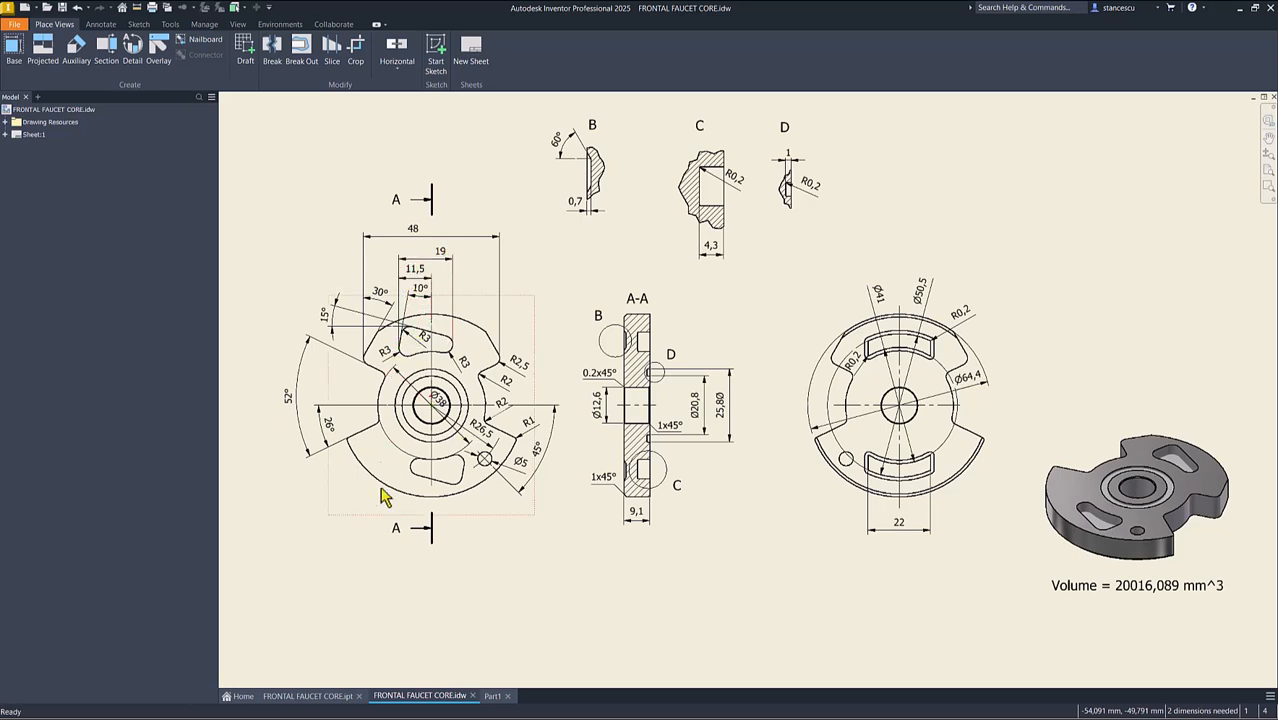
click(492, 696)
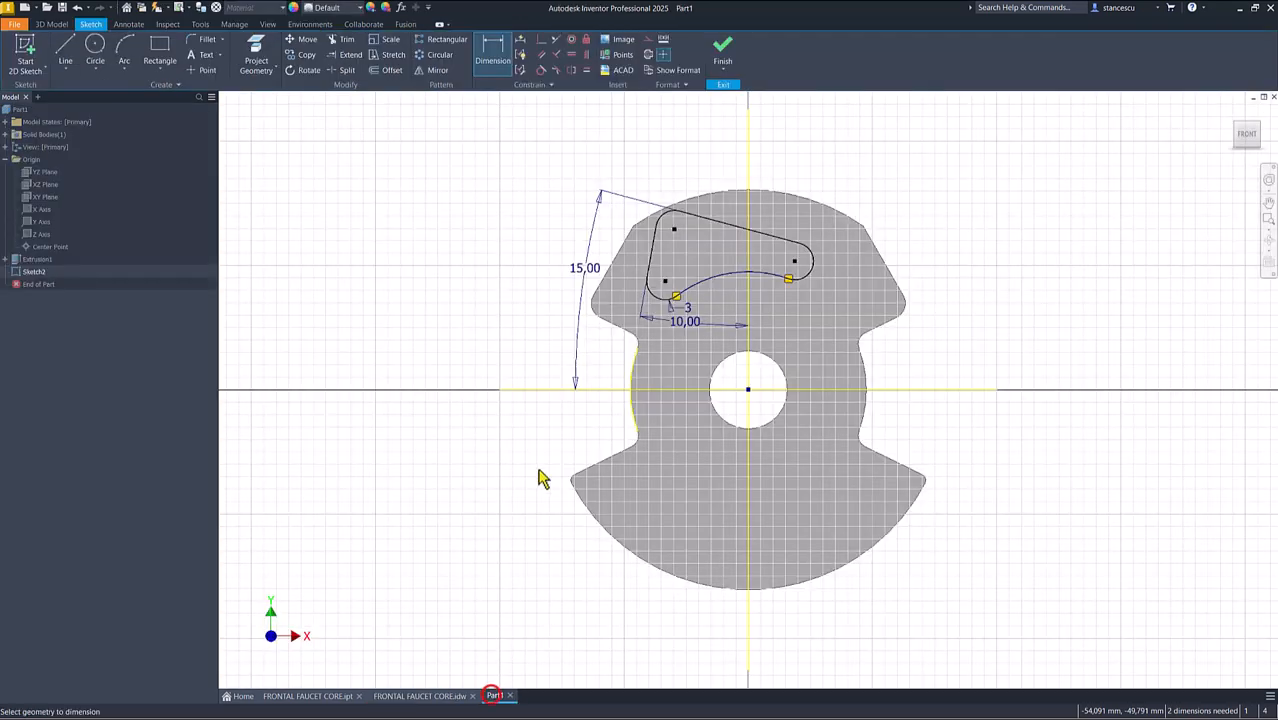
scroll(700, 330, up, 3)
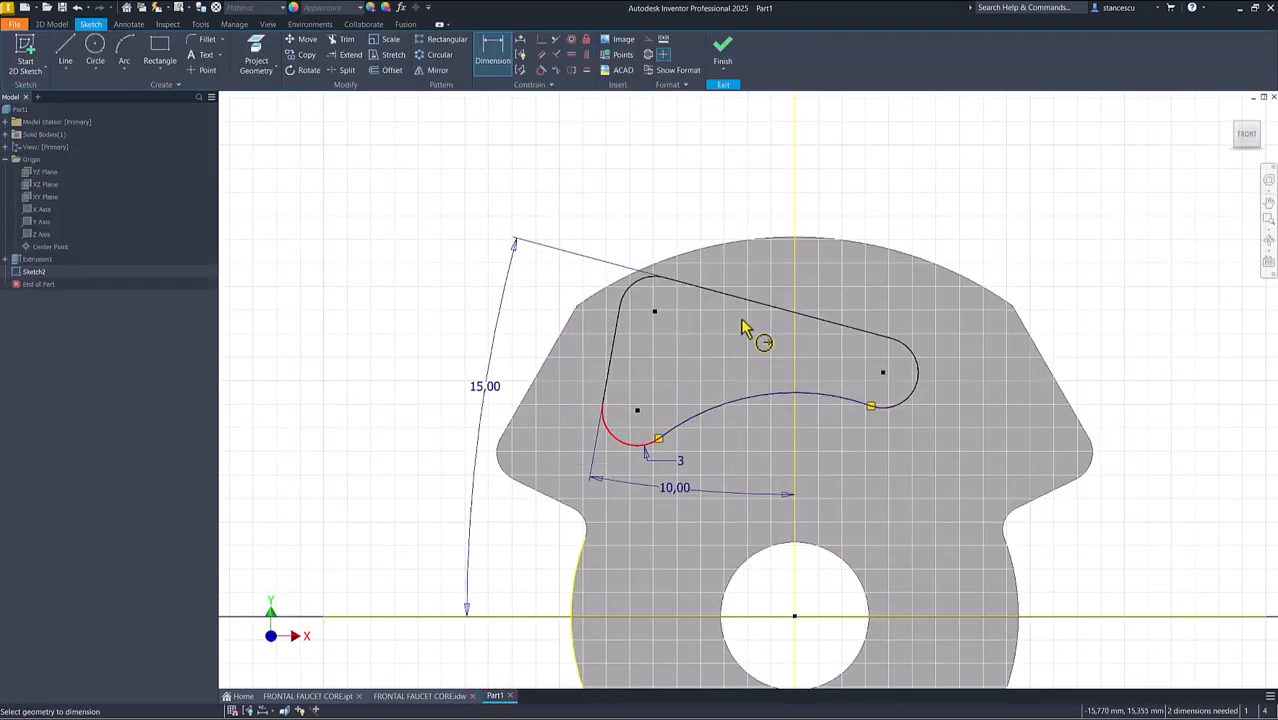
click(795, 288)
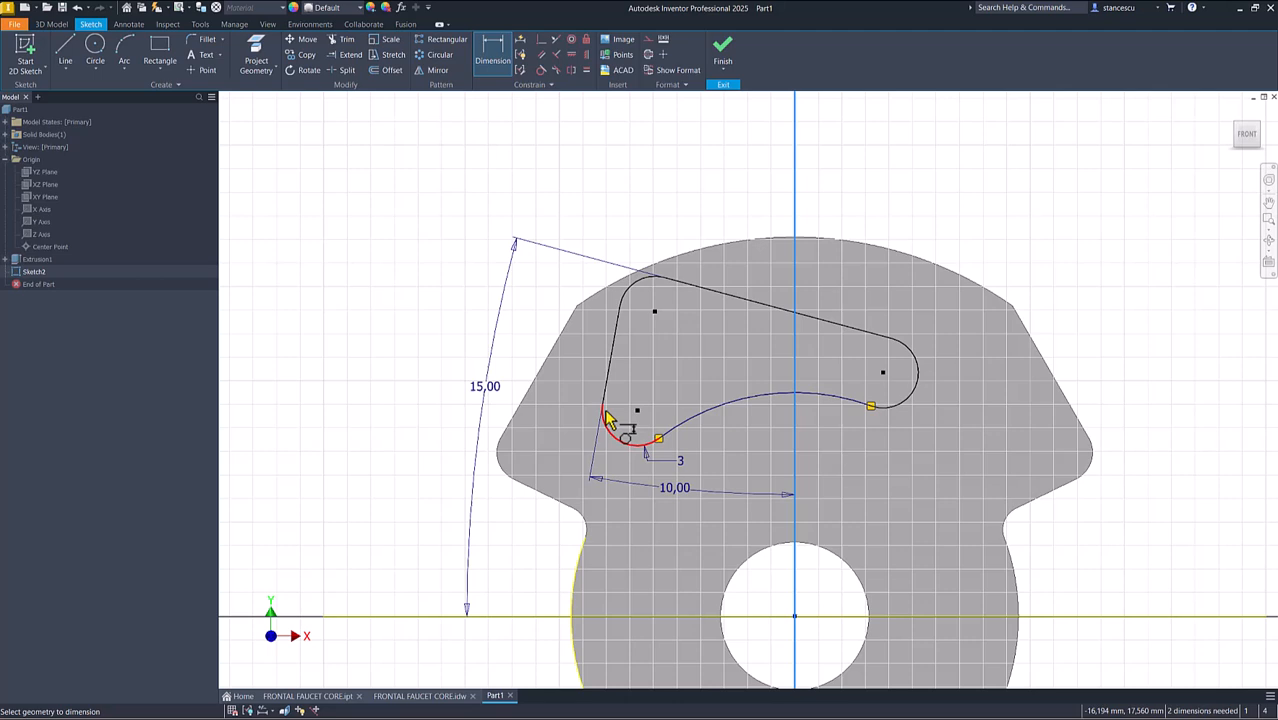
click(607, 420)
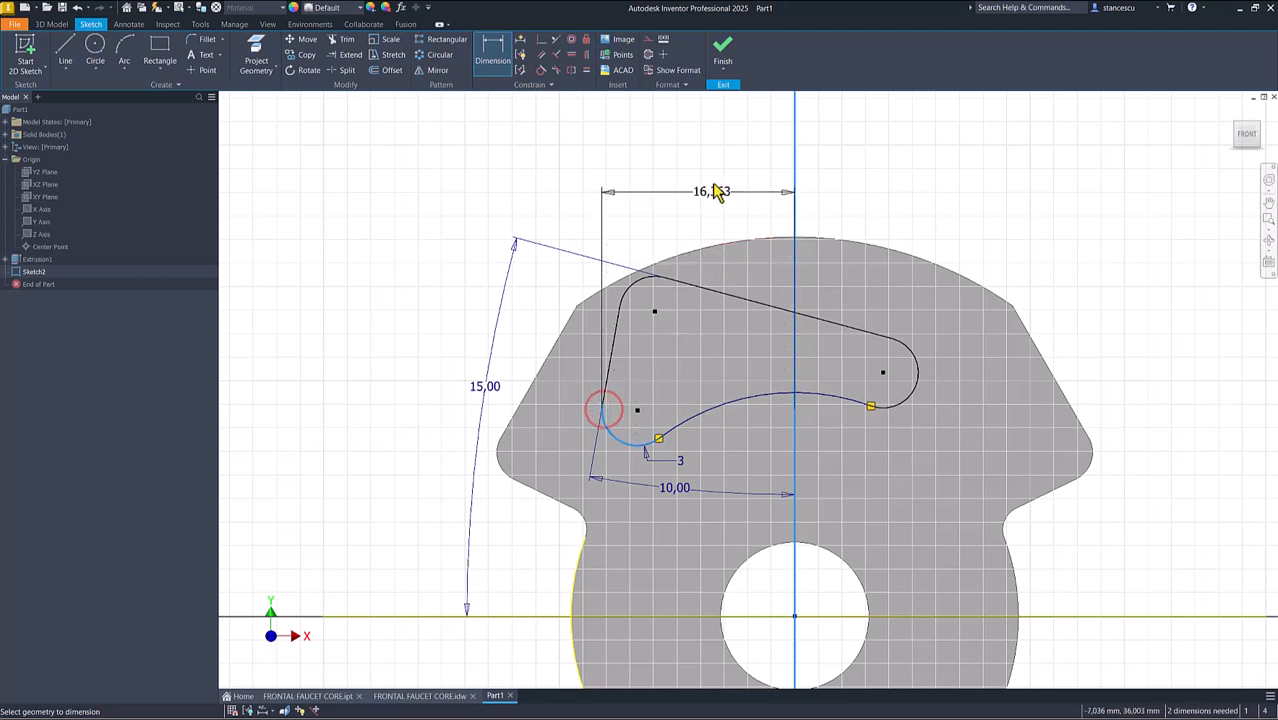
click(703, 168)
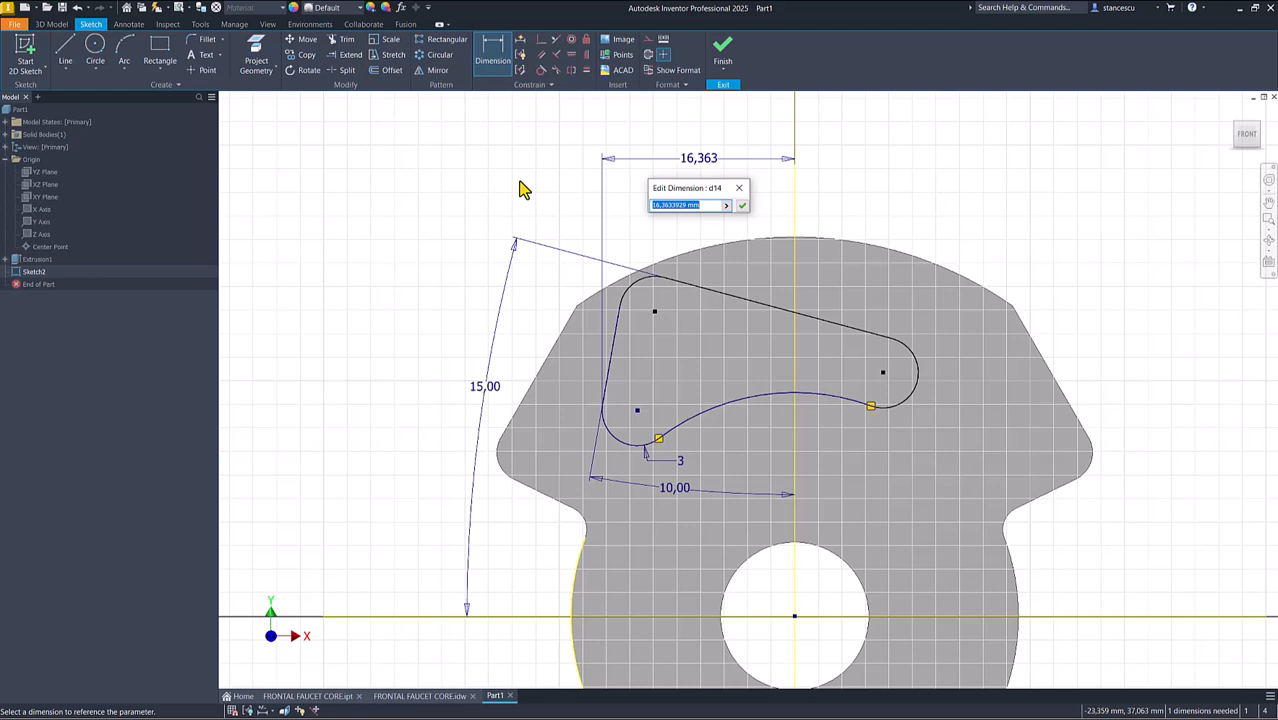
text(11,5)
key(Return)
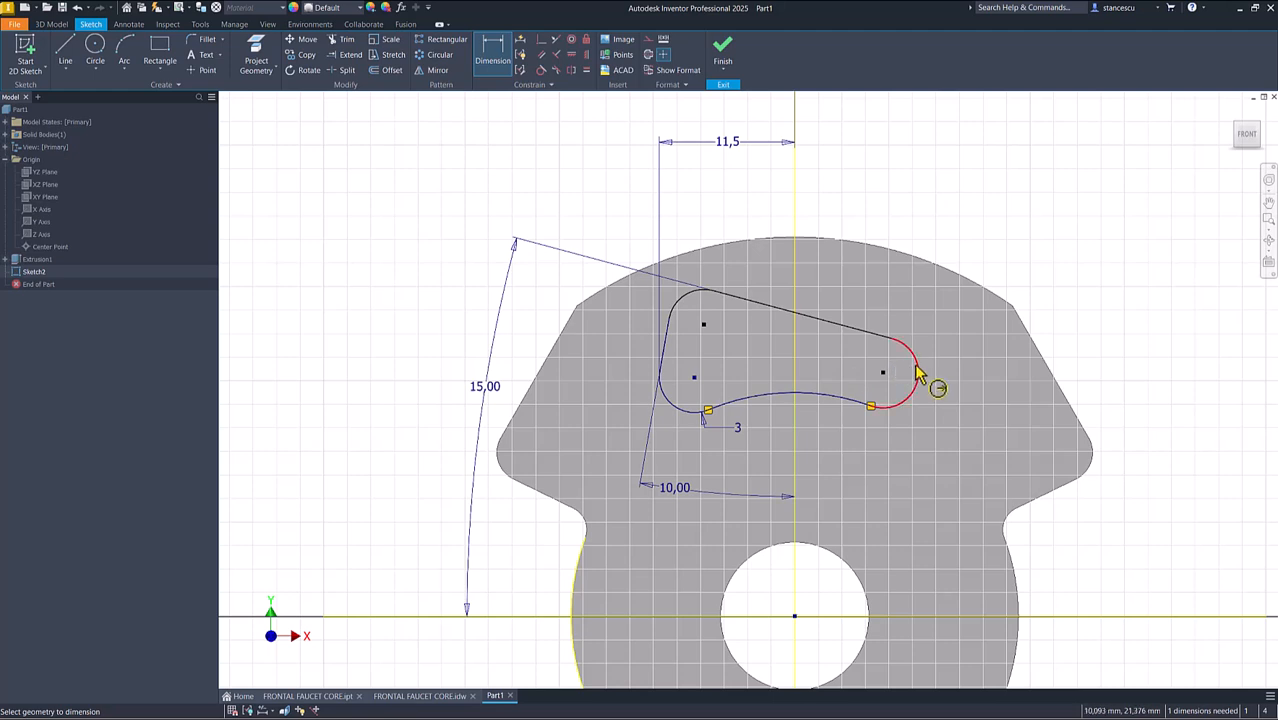
Step: Set the horizontal distance between the lower left and right arc centers to 19-2*3 and finish the sketch
click(695, 379)
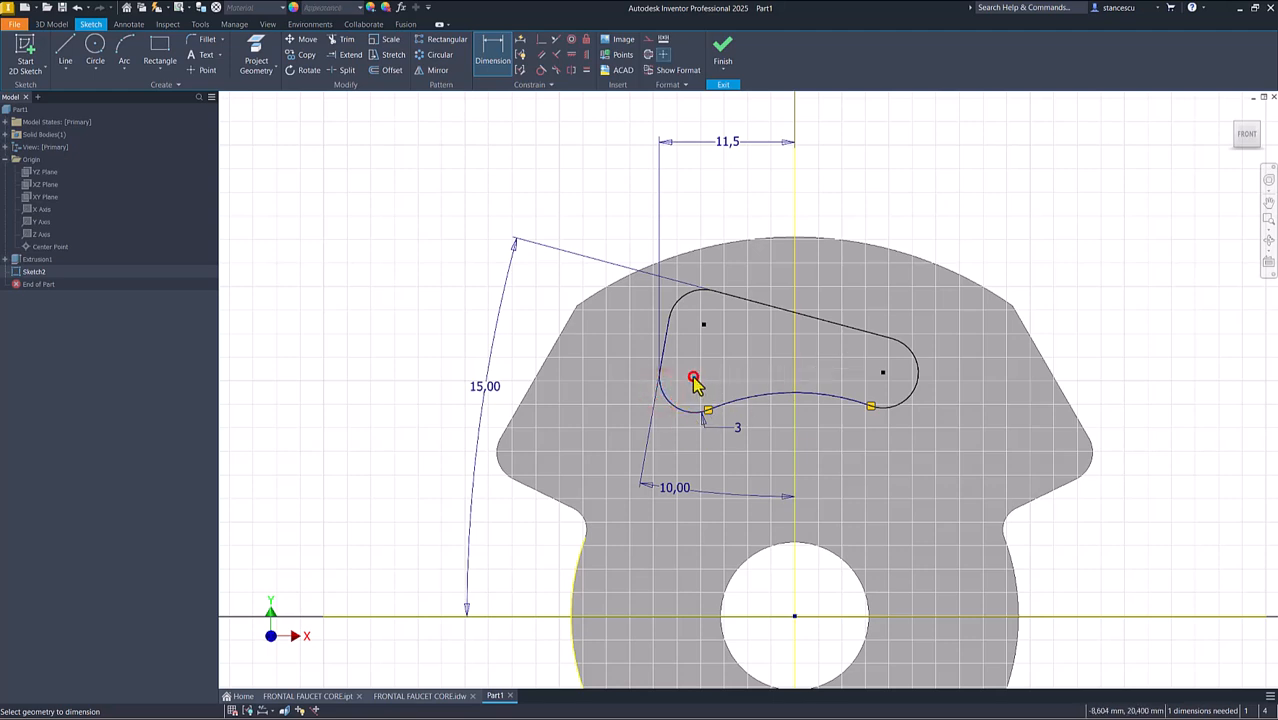
click(883, 375)
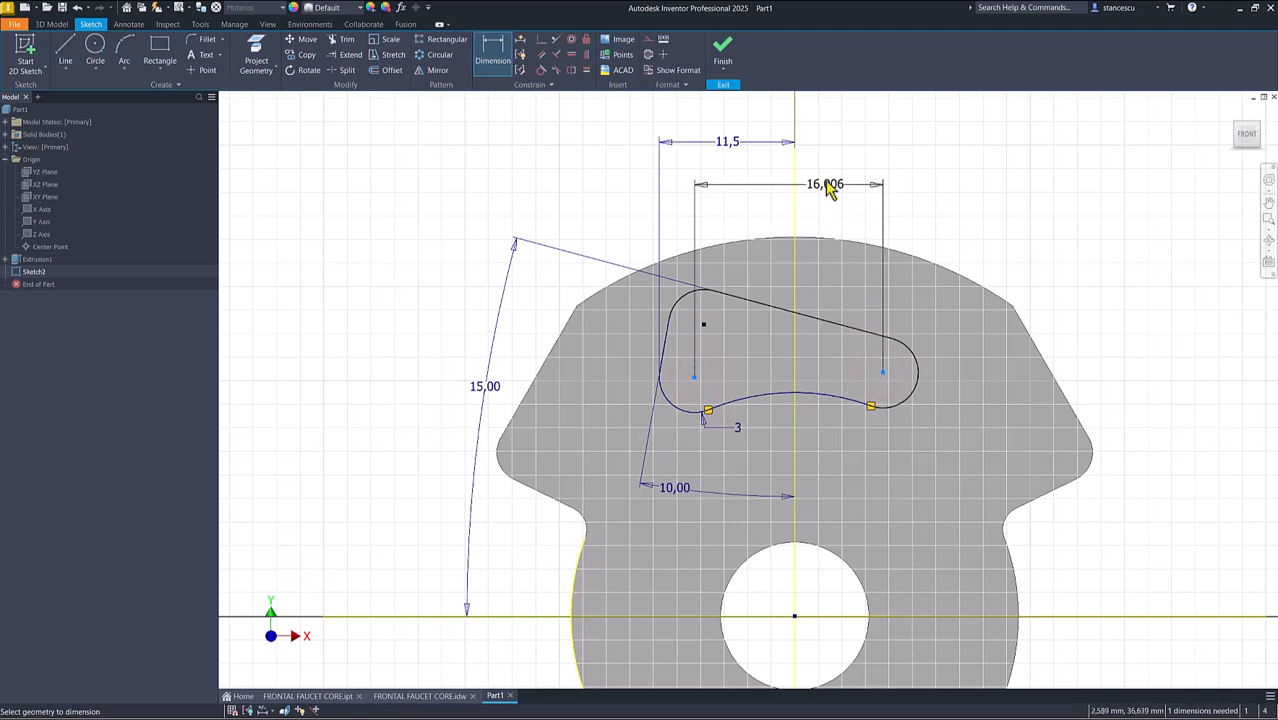
click(826, 176)
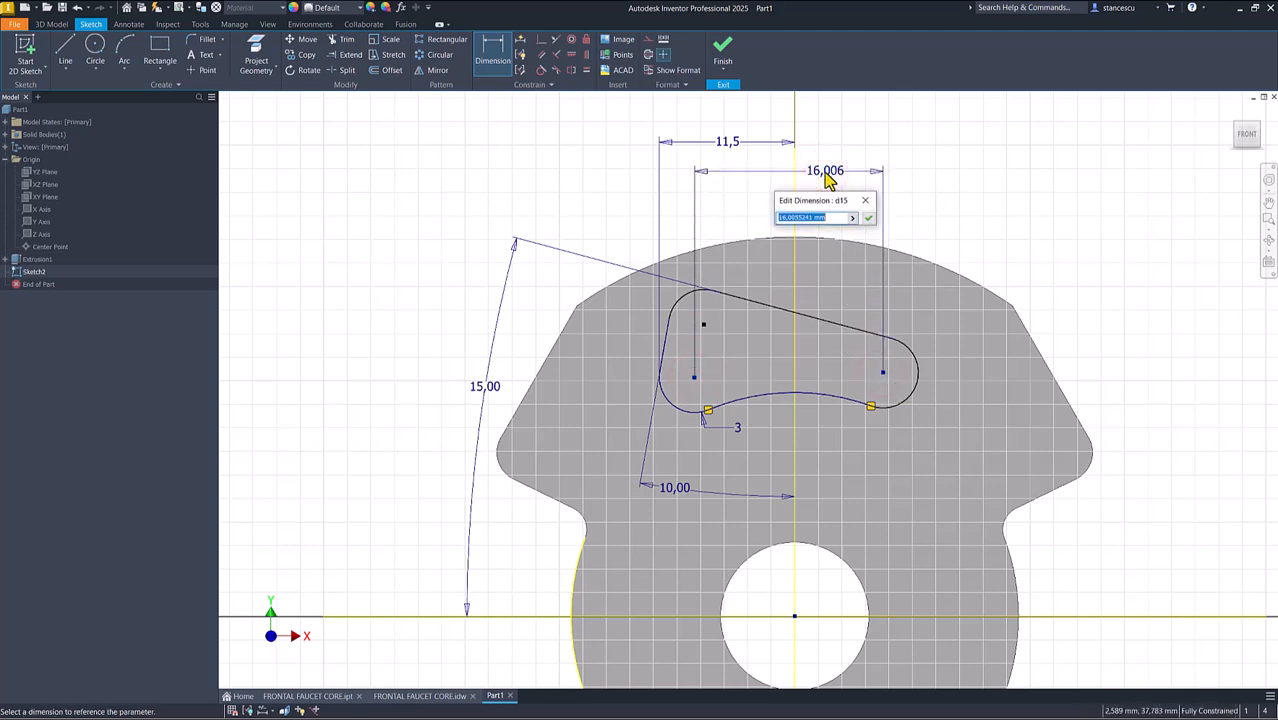
text(19-2*3)
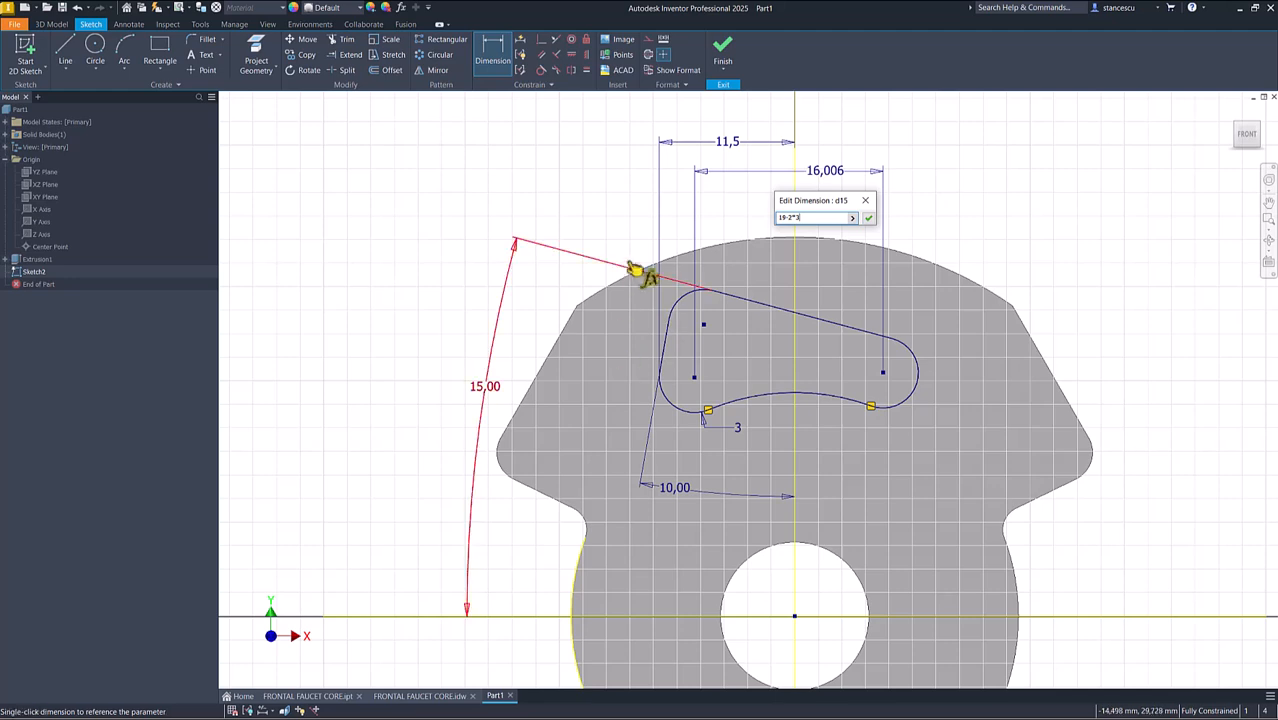
click(867, 219)
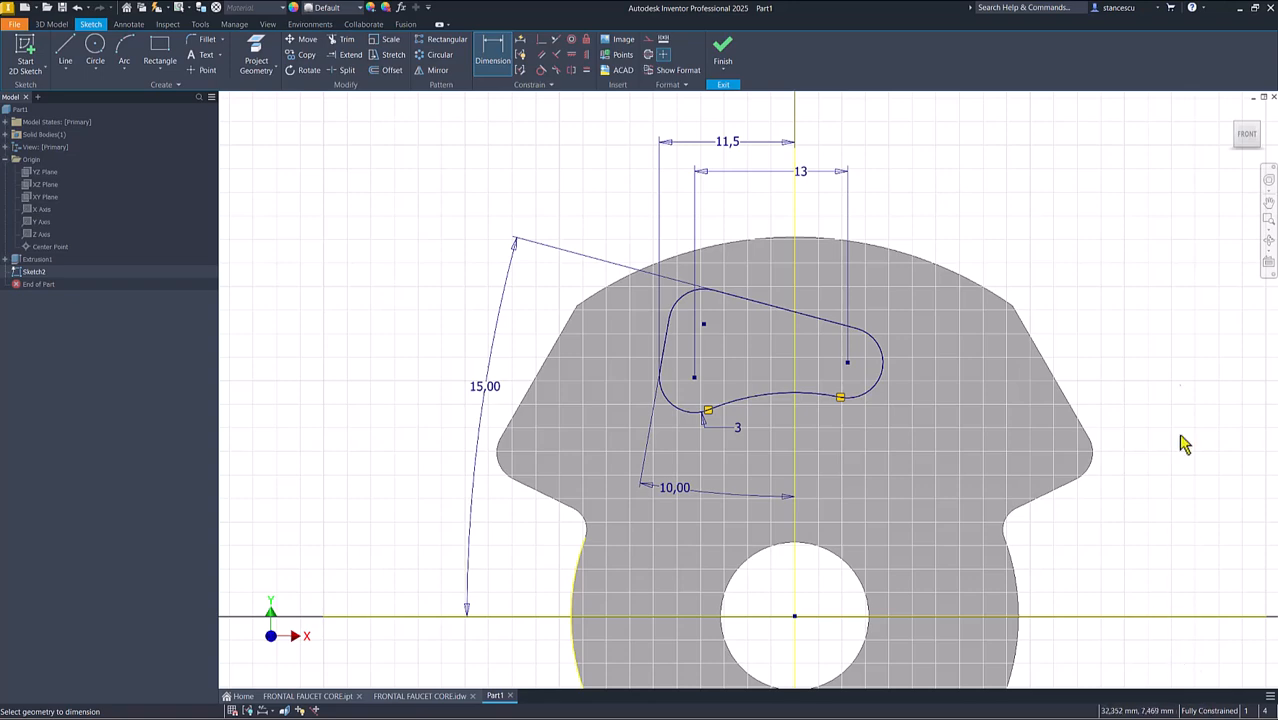
click(1118, 277)
key(Home)
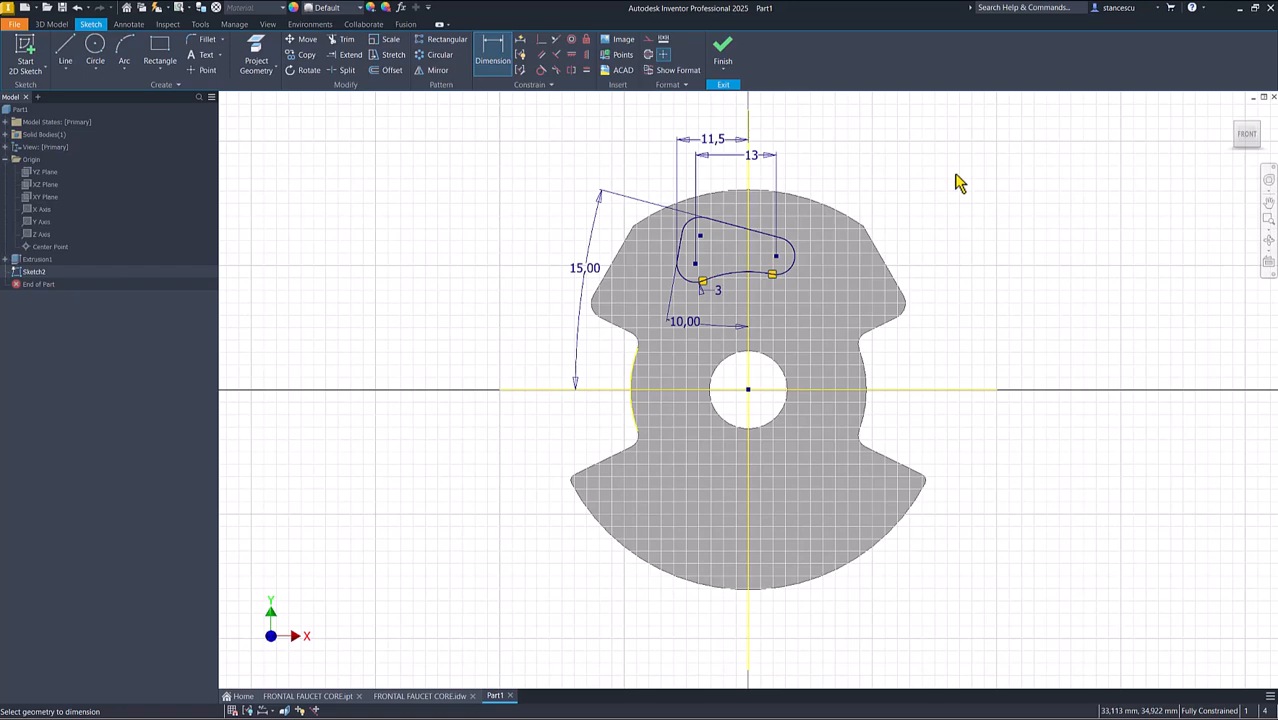
click(722, 45)
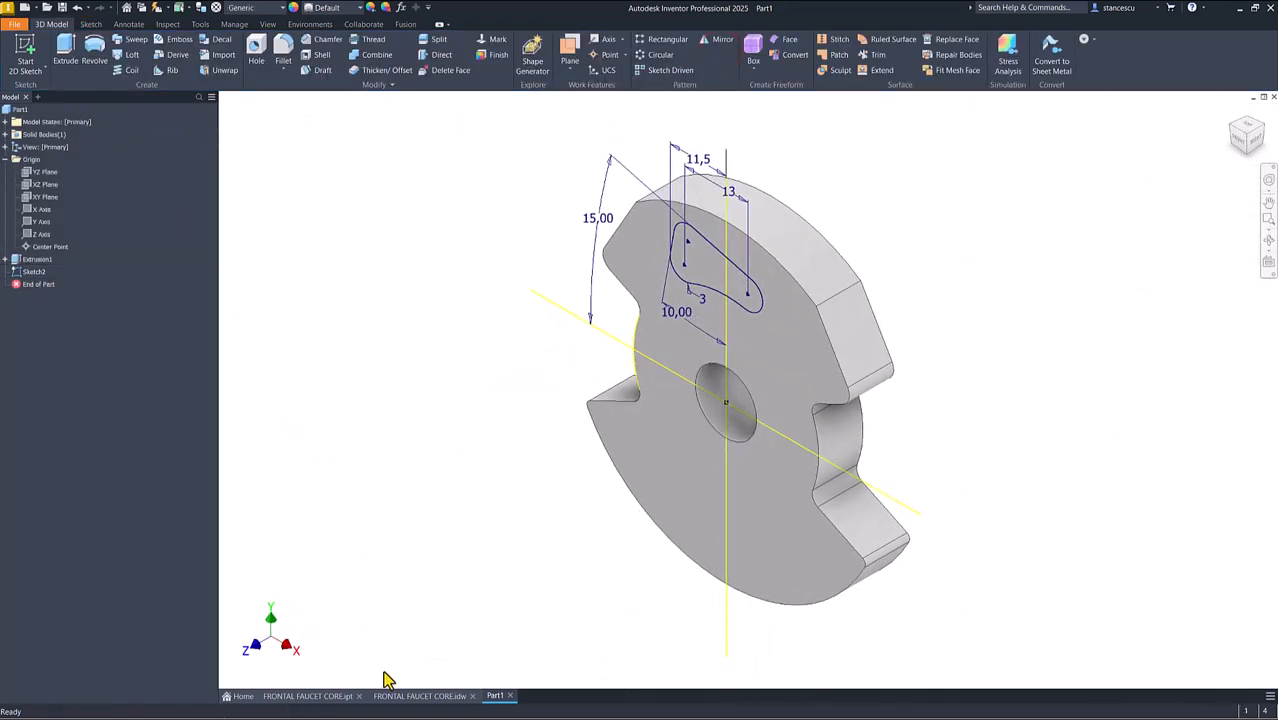
Step: Examine detail view C in the FRONTAL FAUCET CORE.idw drawing for the pocket's depth and inner corner radius
click(405, 695)
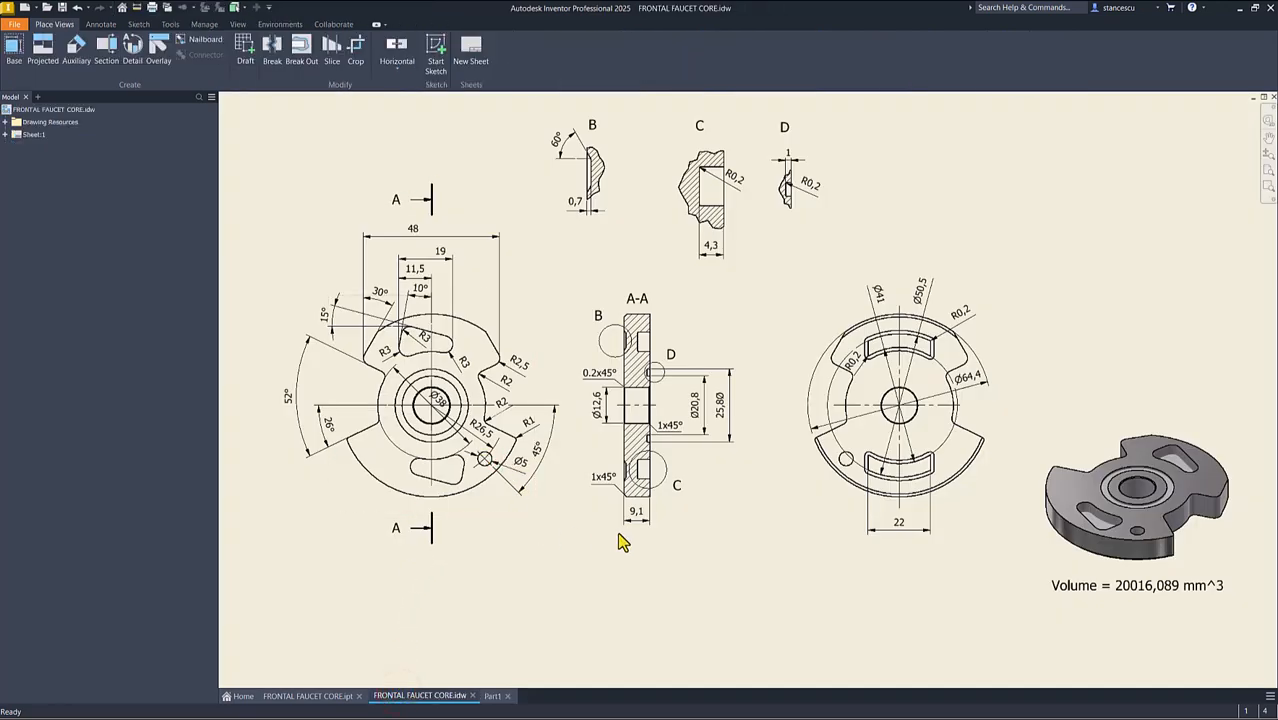
click(718, 252)
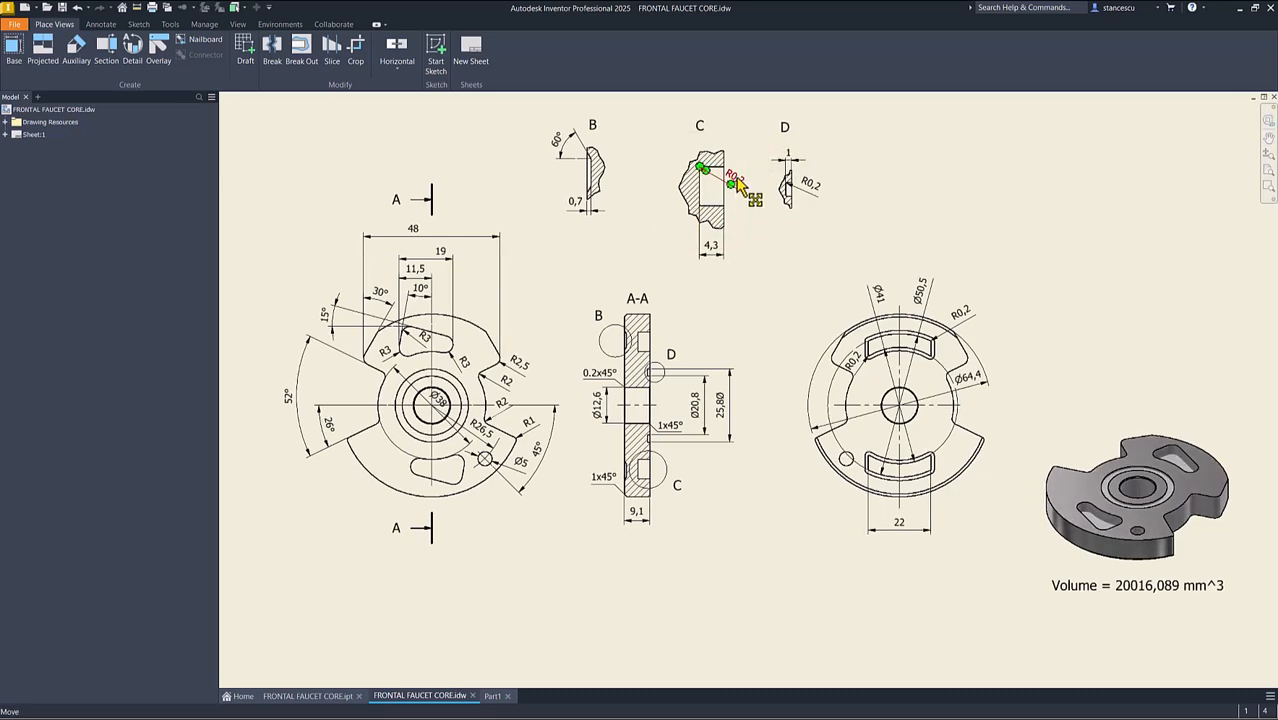
scroll(745, 226, down, 2)
scroll(745, 226, down, 5)
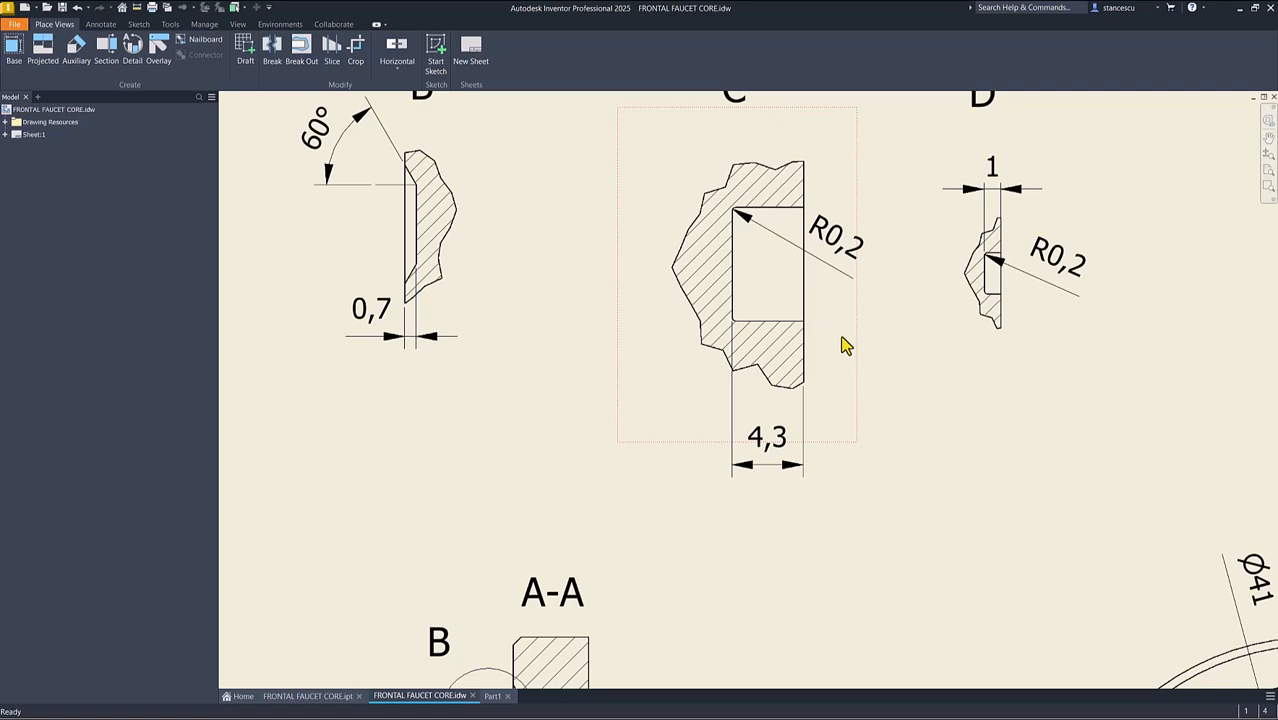
scroll(842, 338, up, 1)
key(F6)
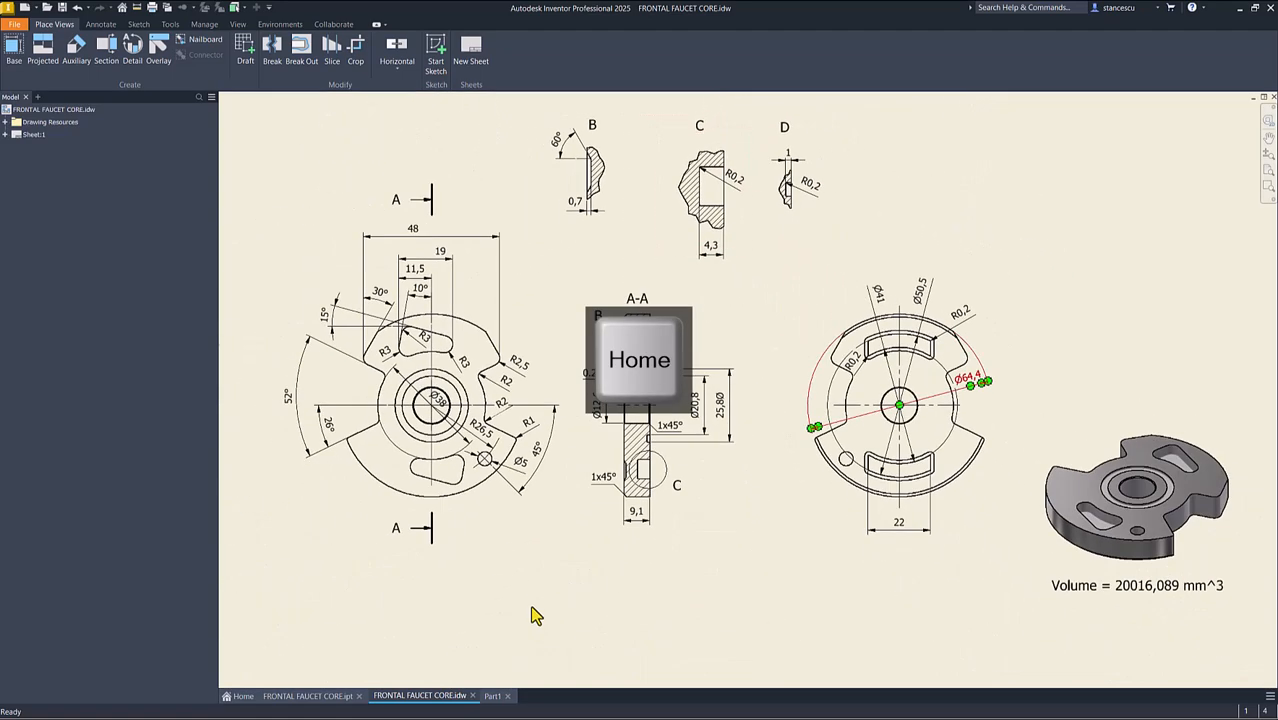
click(489, 697)
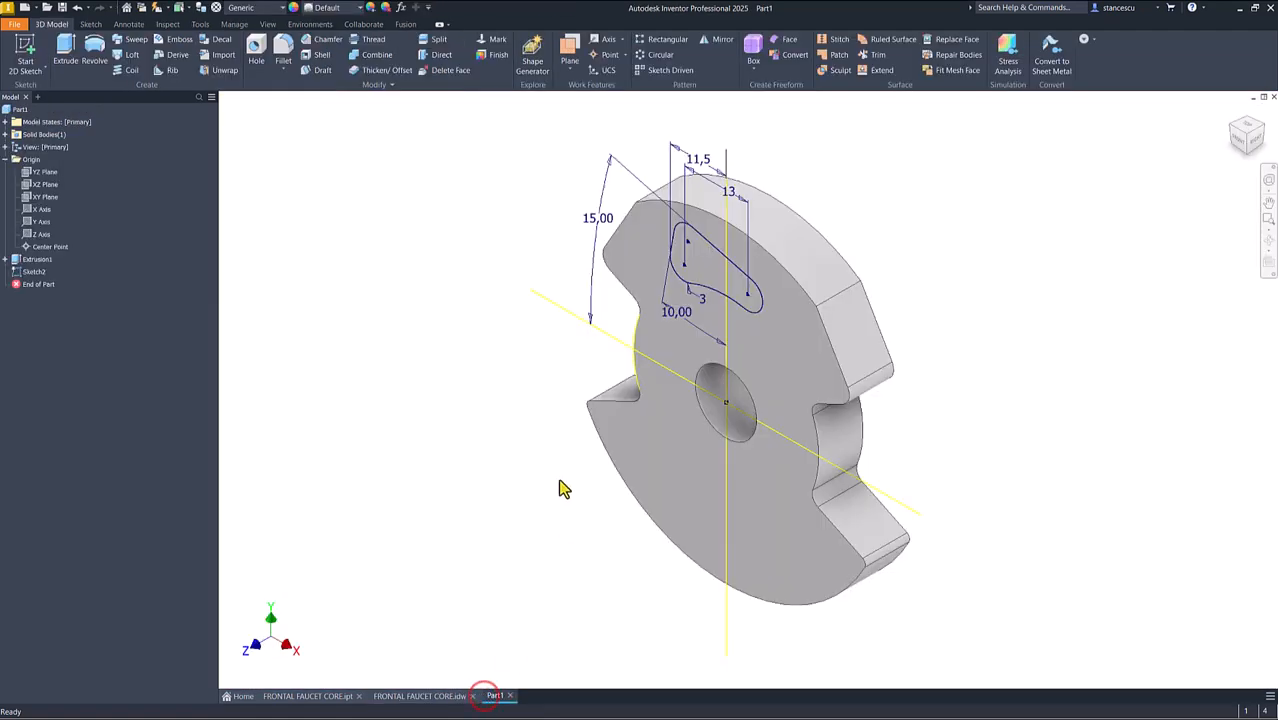
Step: Extrude the pocket profile as a cut 4,3 mm deep into the front face
click(66, 46)
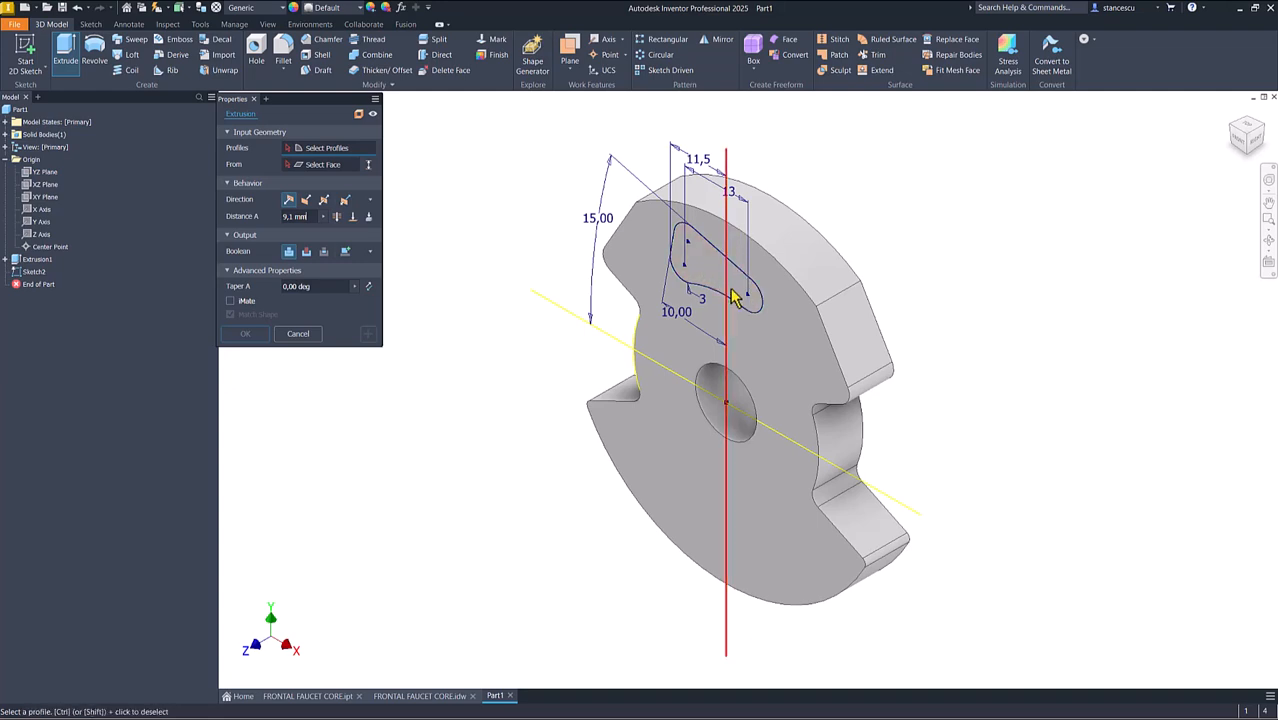
click(697, 245)
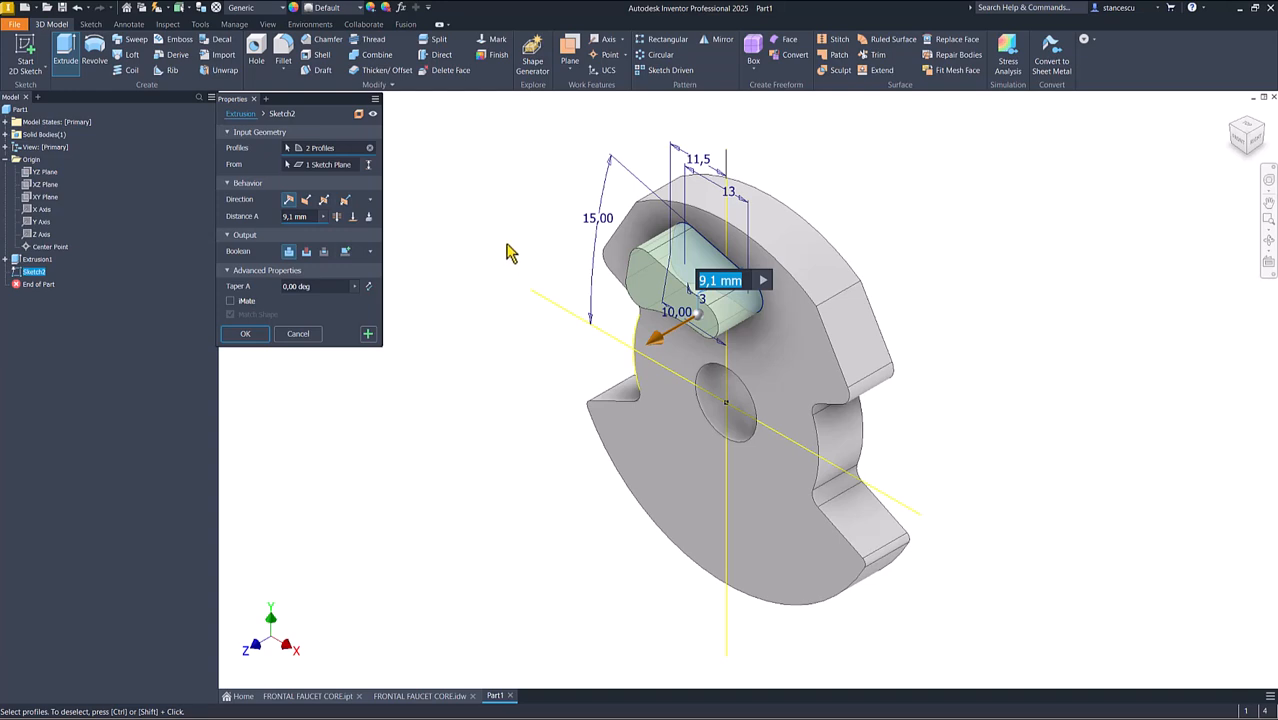
click(306, 251)
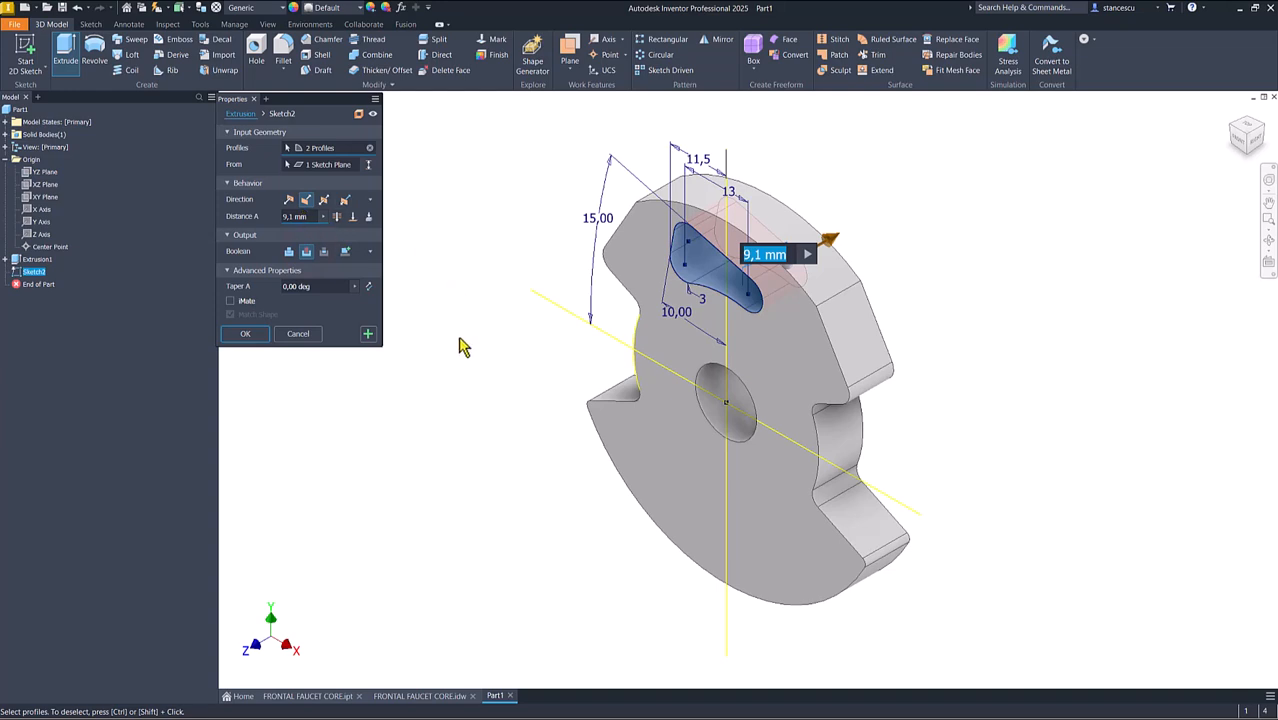
text(4,3)
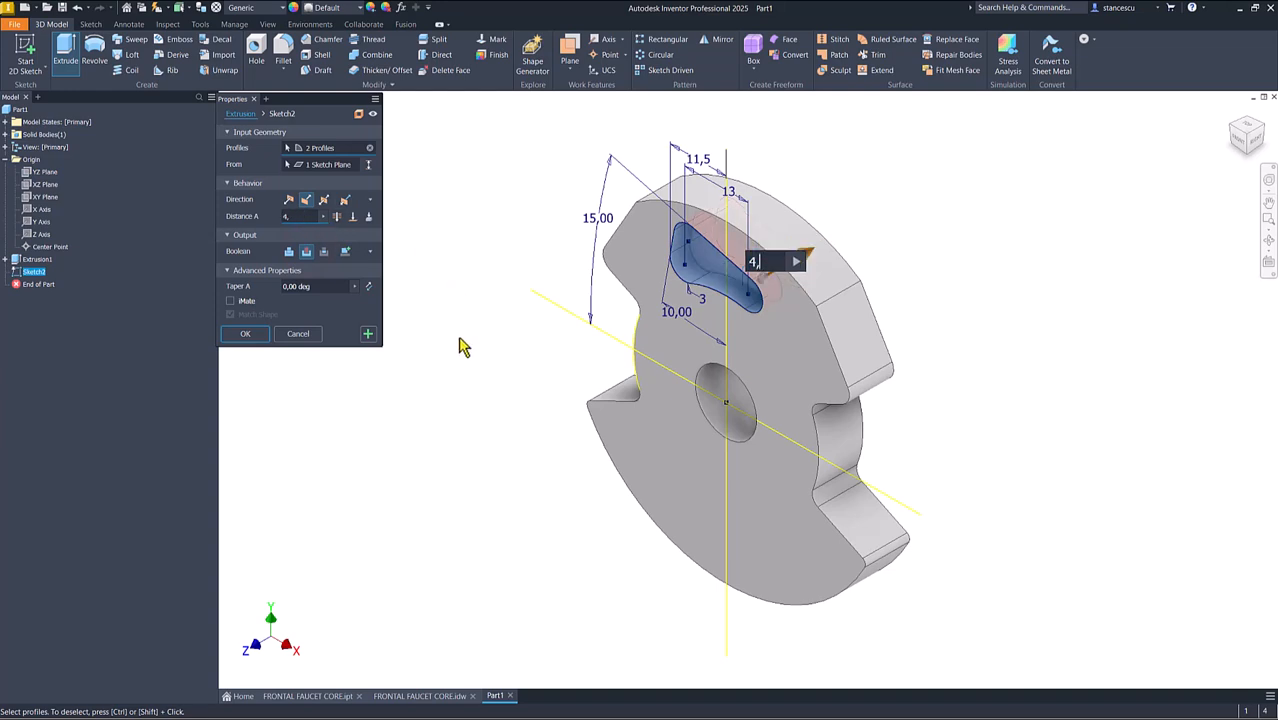
click(256, 332)
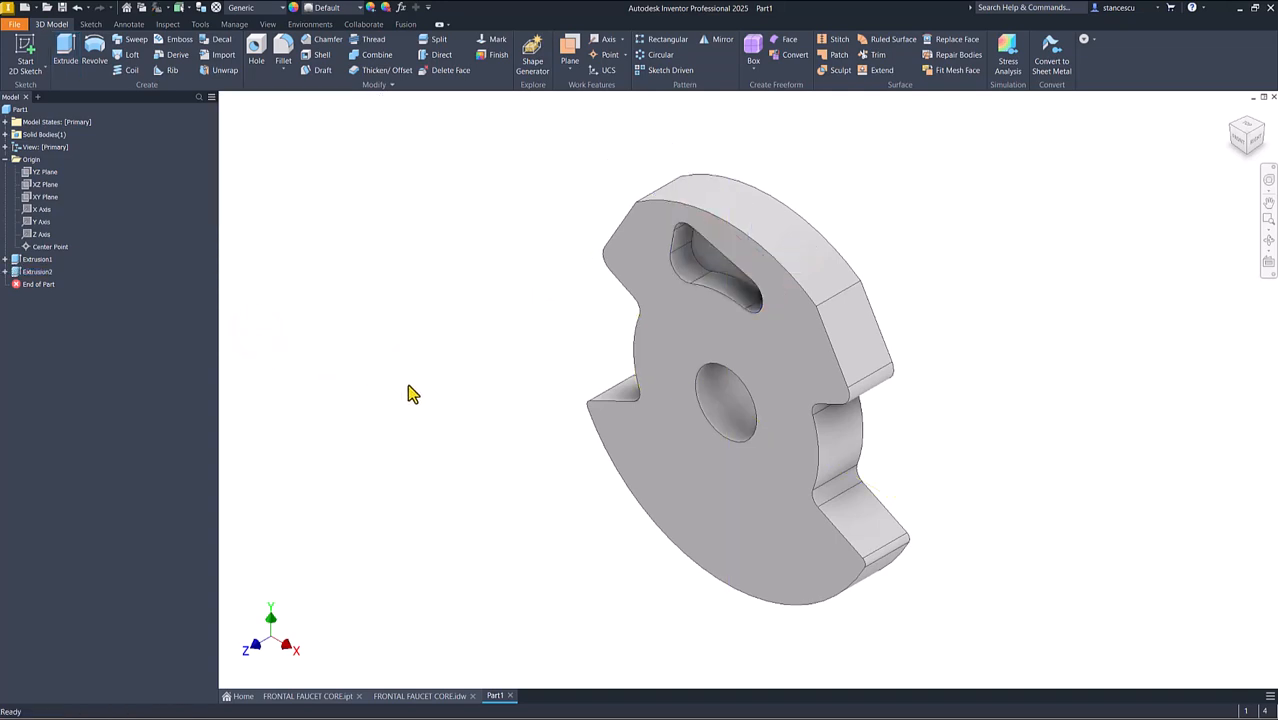
Step: Fillet the floor edges of the cut pocket with a 0,2 mm radius
shift+middle_drag(685, 312, 692, 306)
scroll(697, 315, up, 5)
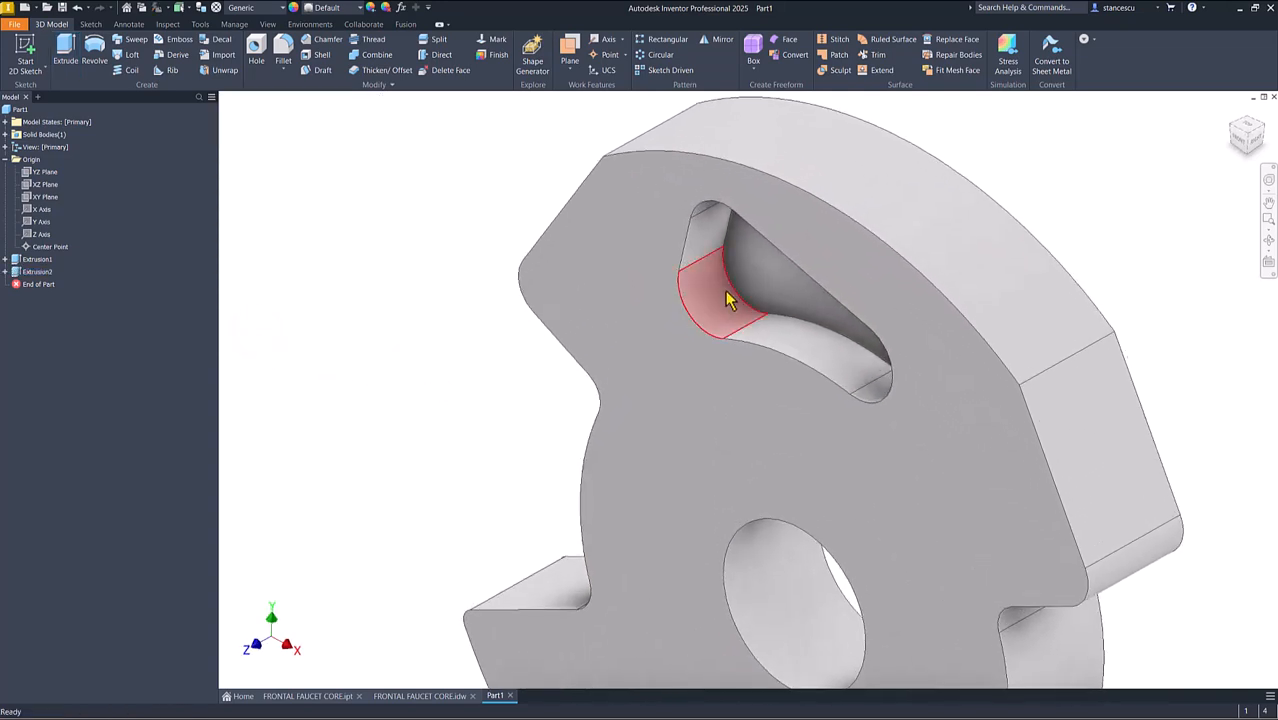
click(735, 293)
click(745, 283)
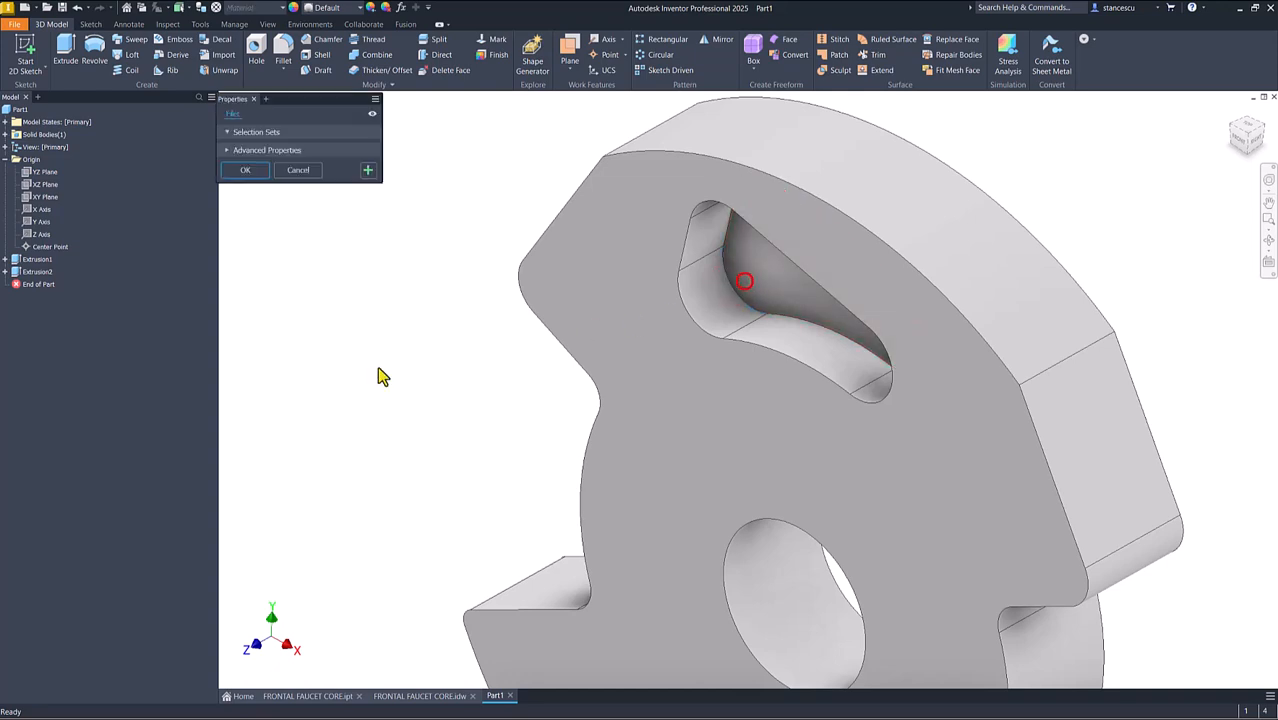
text(0,2)
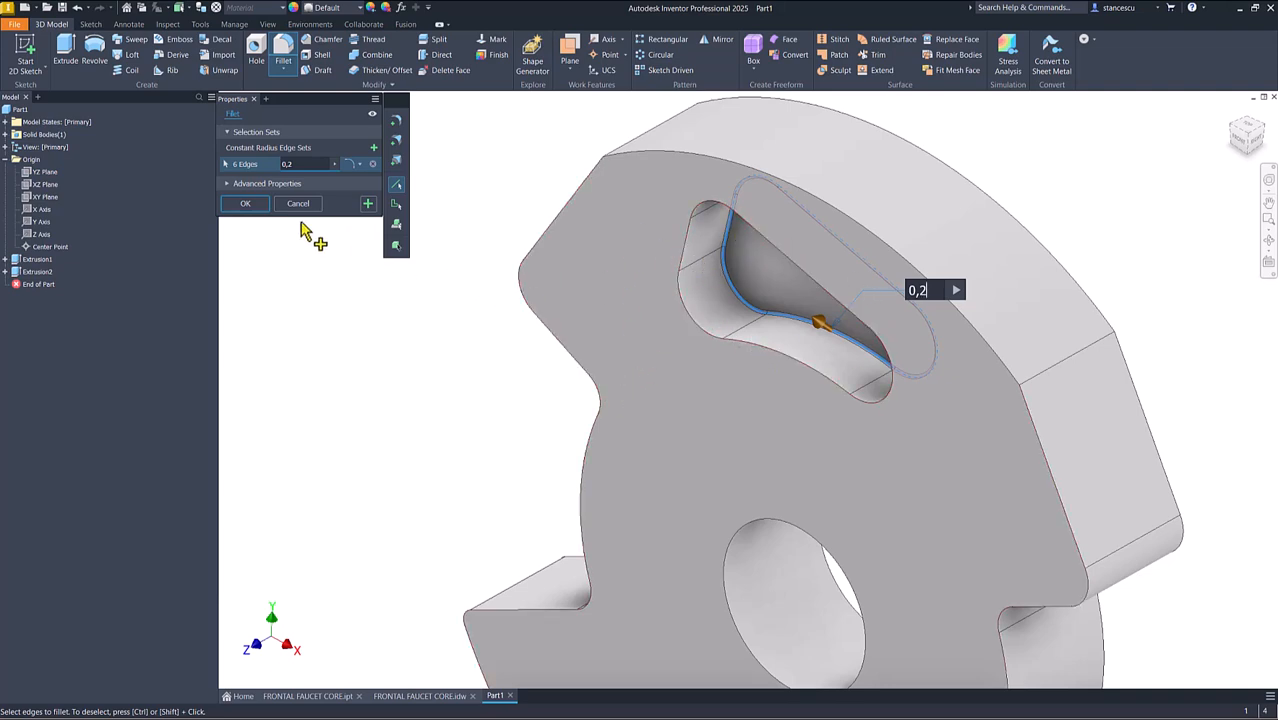
click(245, 204)
key(F6)
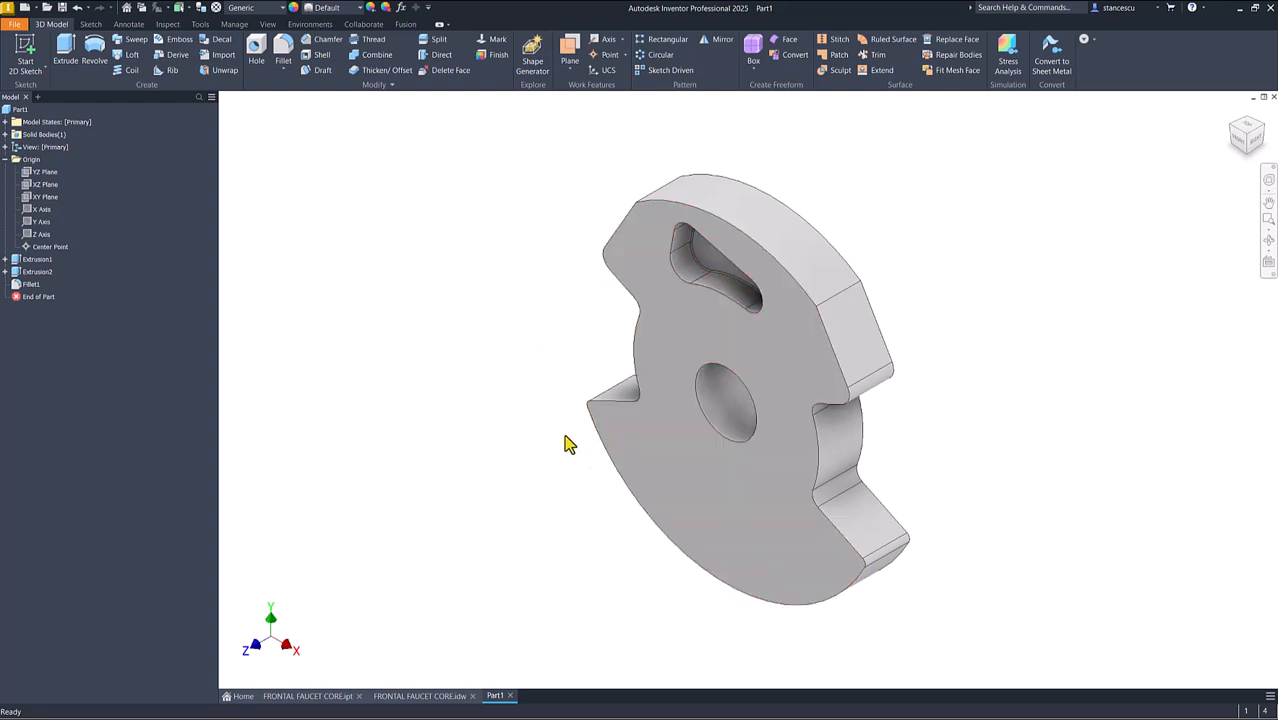
Step: Circular-pattern the pocket cut and its fillet around the center hole axis with 2 occurrences over 360 deg
click(661, 55)
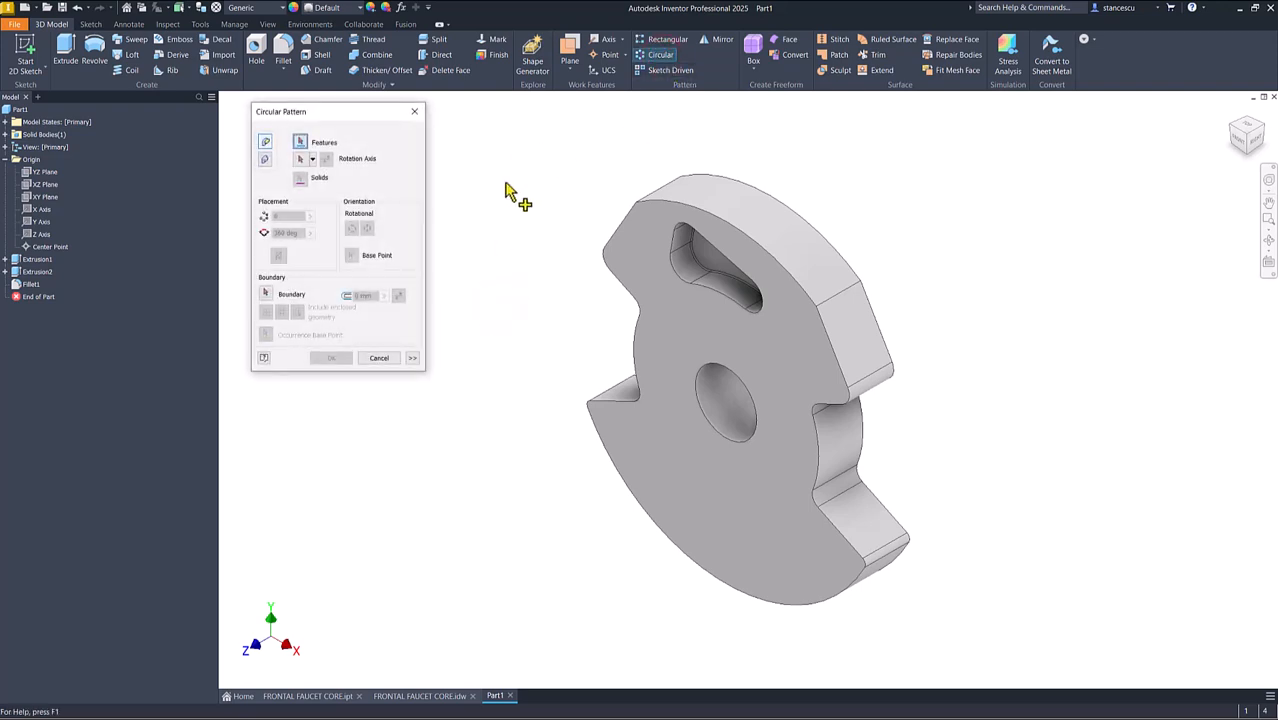
click(33, 272)
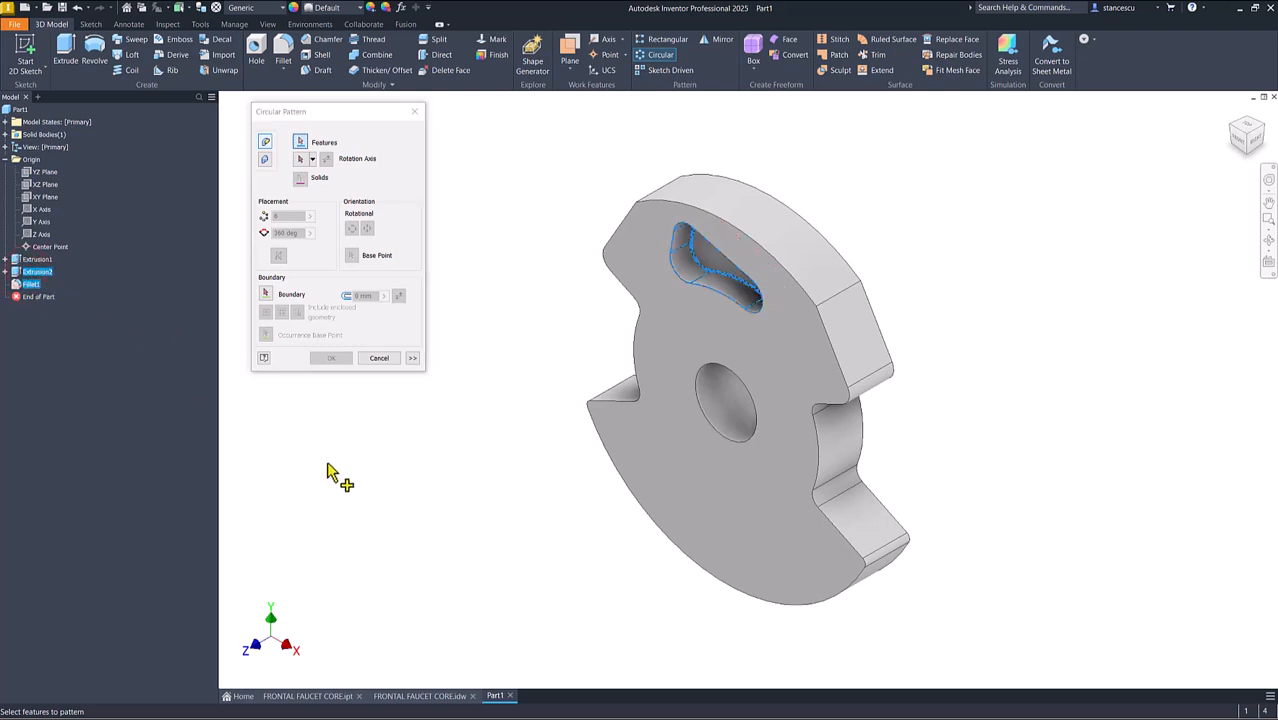
click(300, 162)
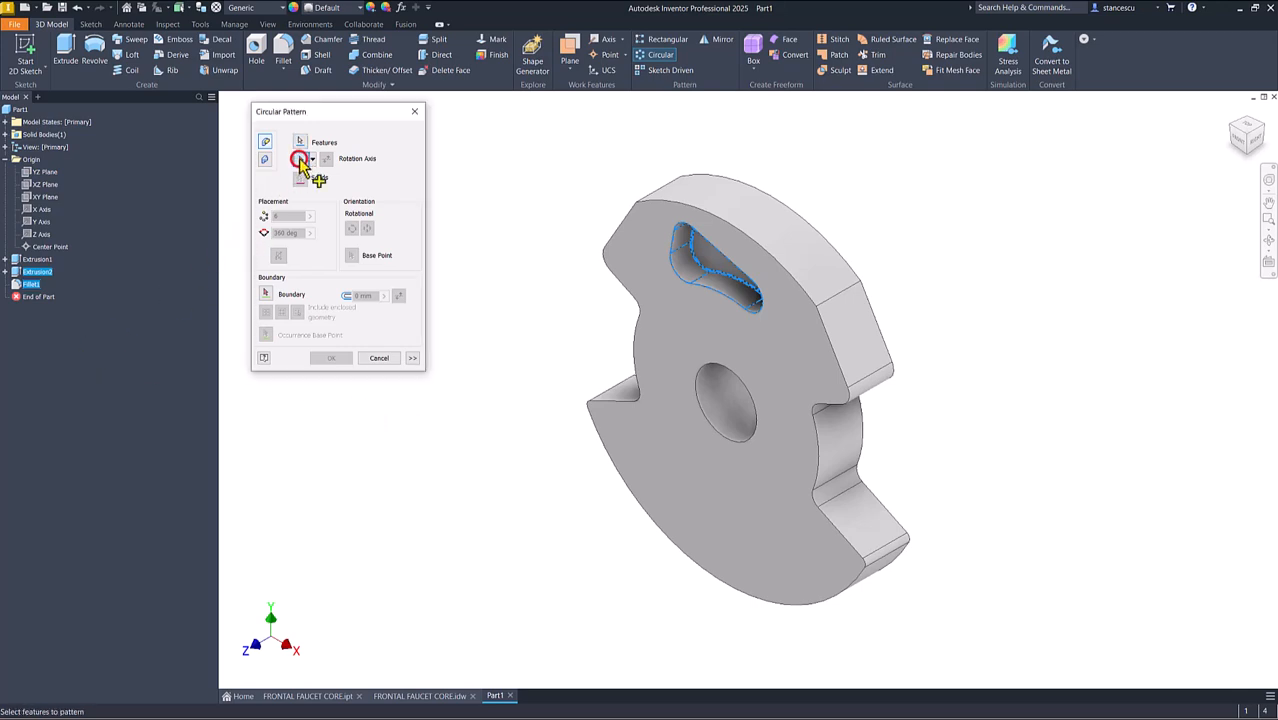
click(717, 410)
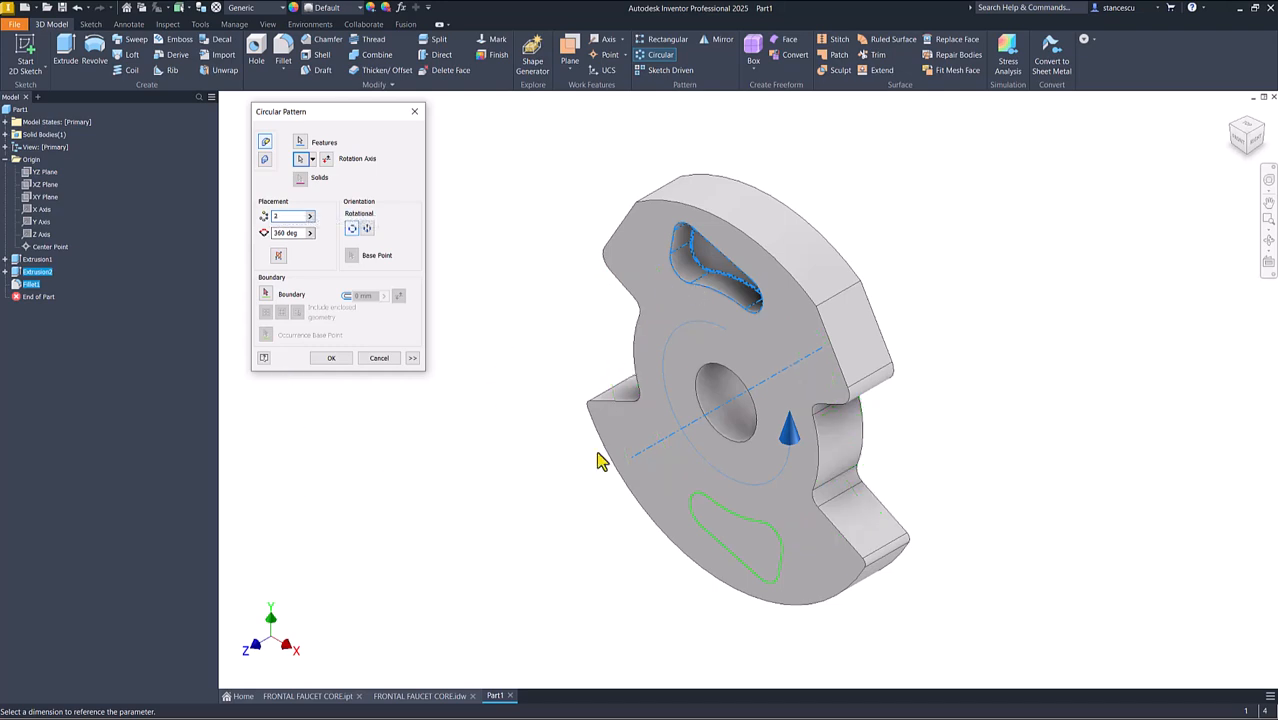
click(333, 361)
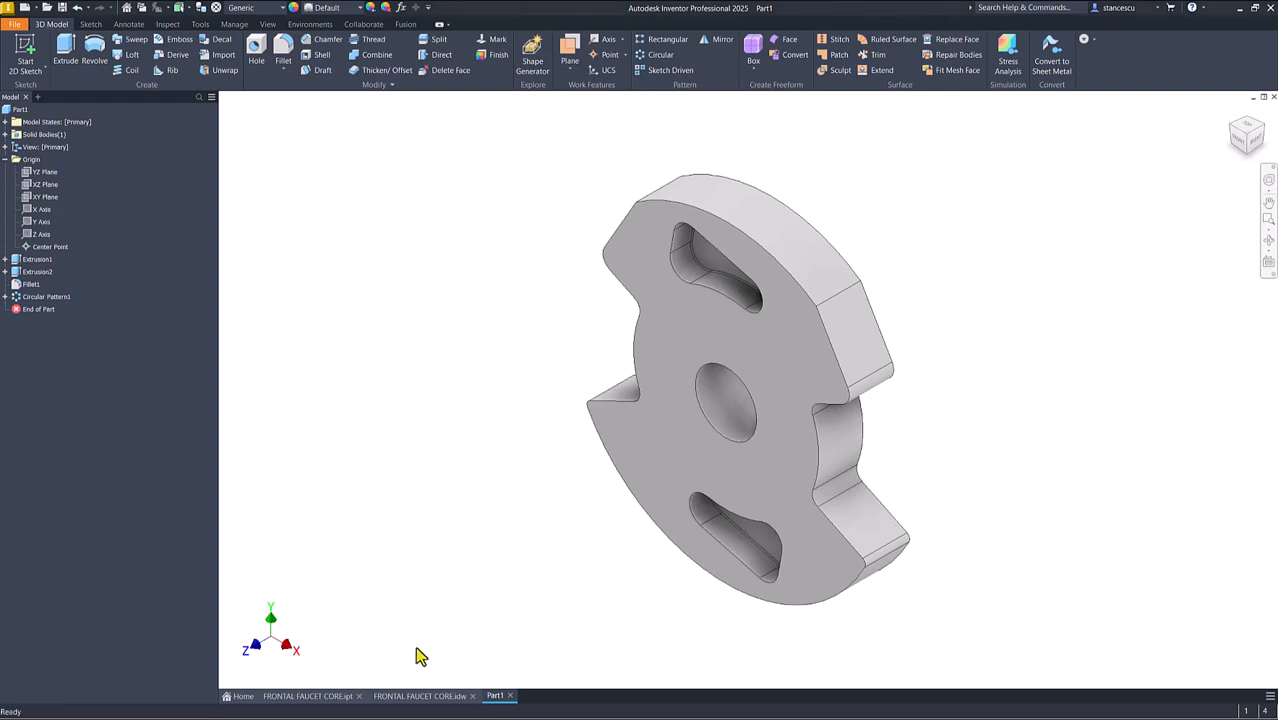
Step: Examine section A-A and detail view D in FRONTAL FAUCET CORE.idw for the ring groove's diameters, depth and corner radius
click(421, 695)
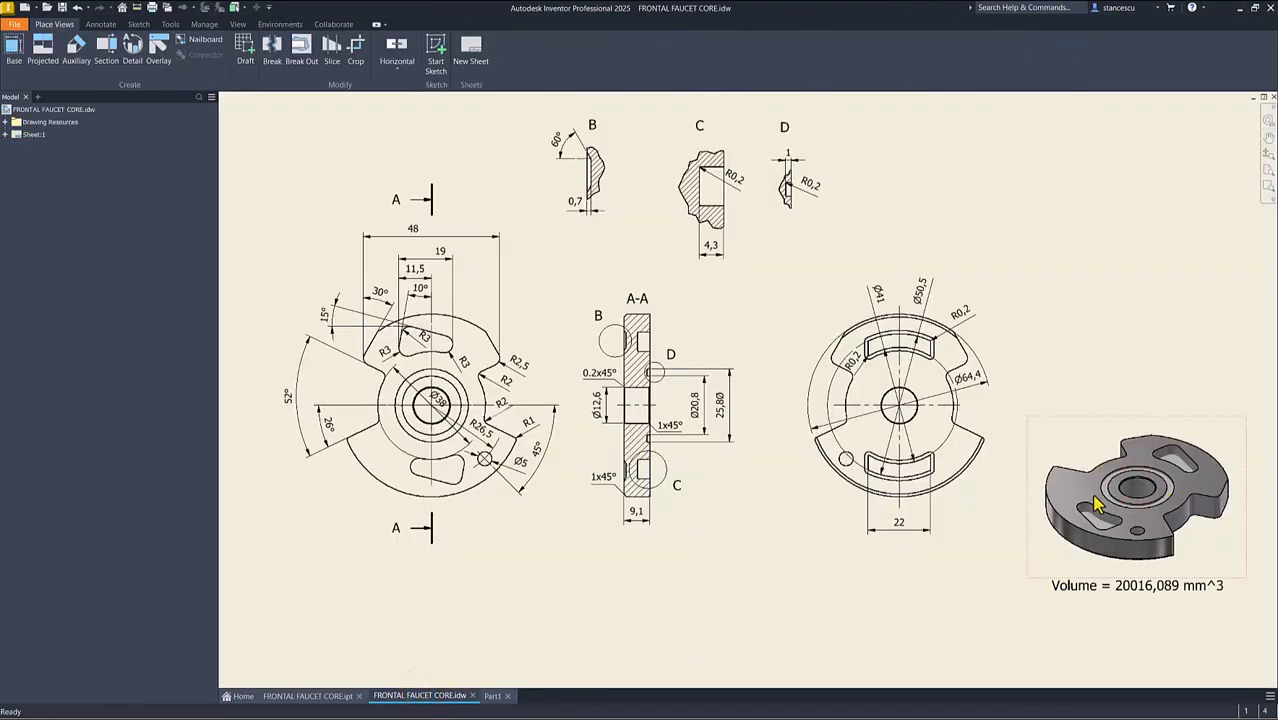
click(698, 419)
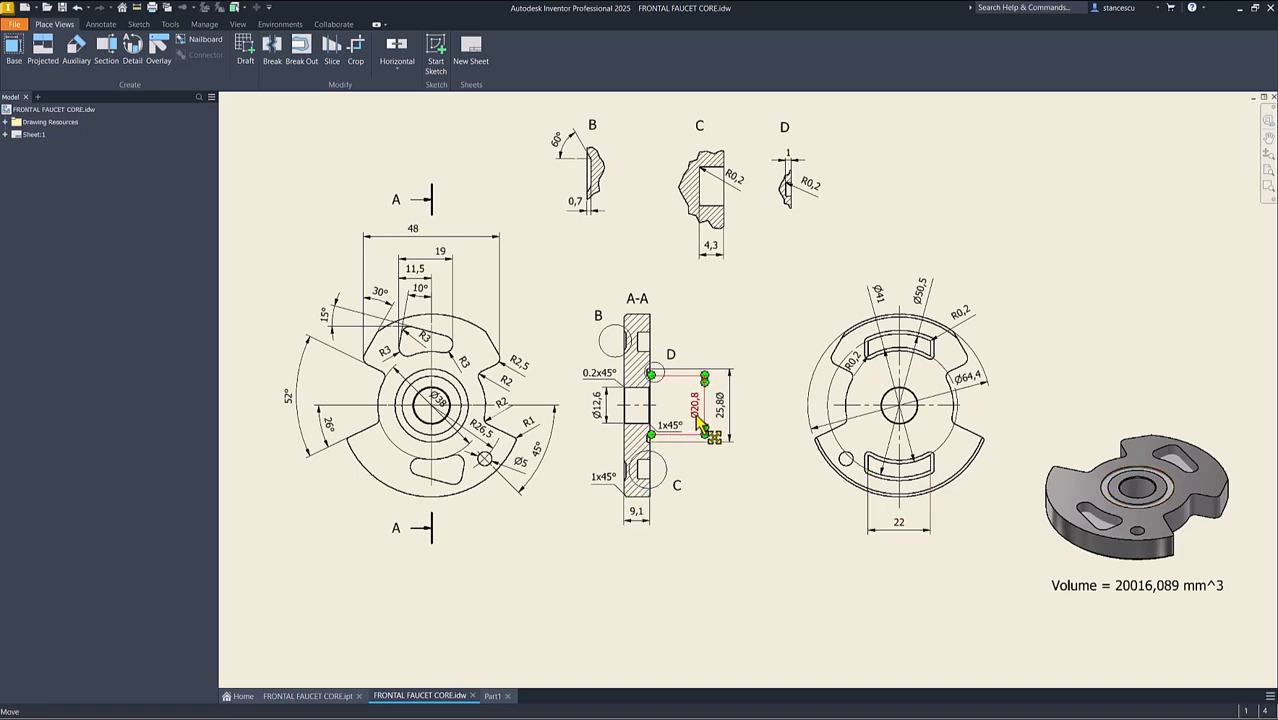
click(719, 418)
scroll(813, 183, up, 4)
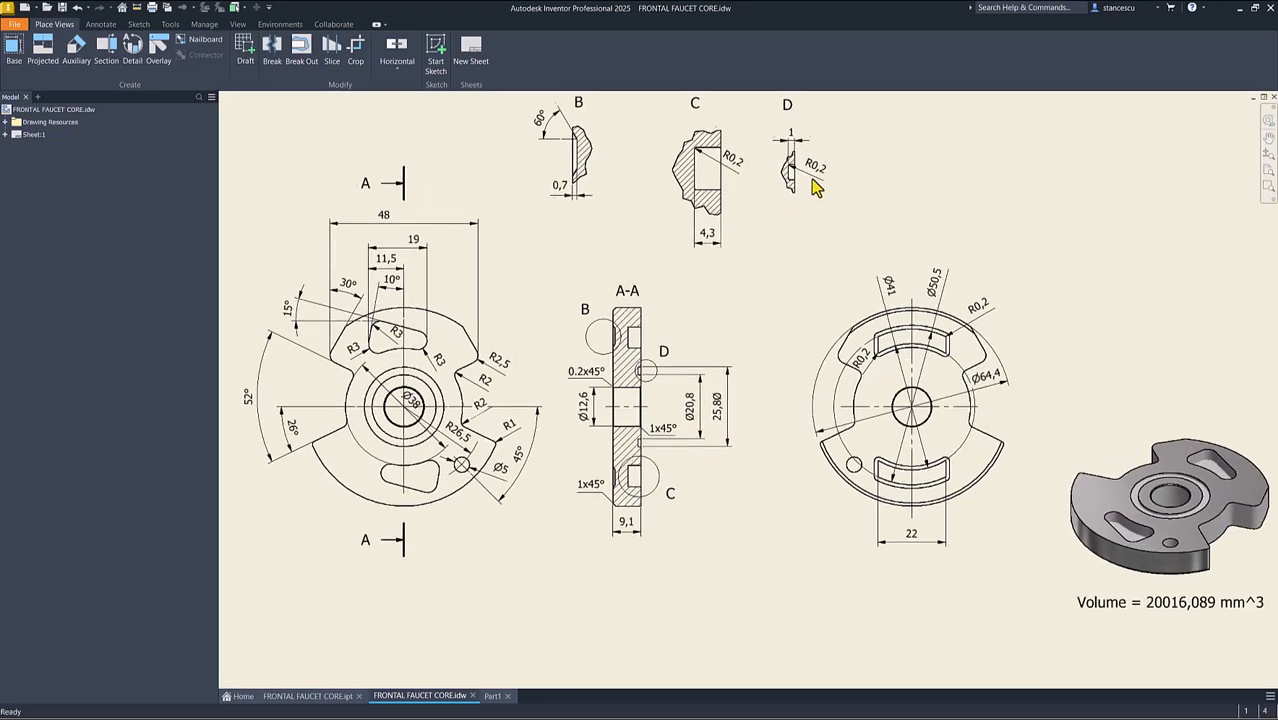
scroll(875, 263, up, 3)
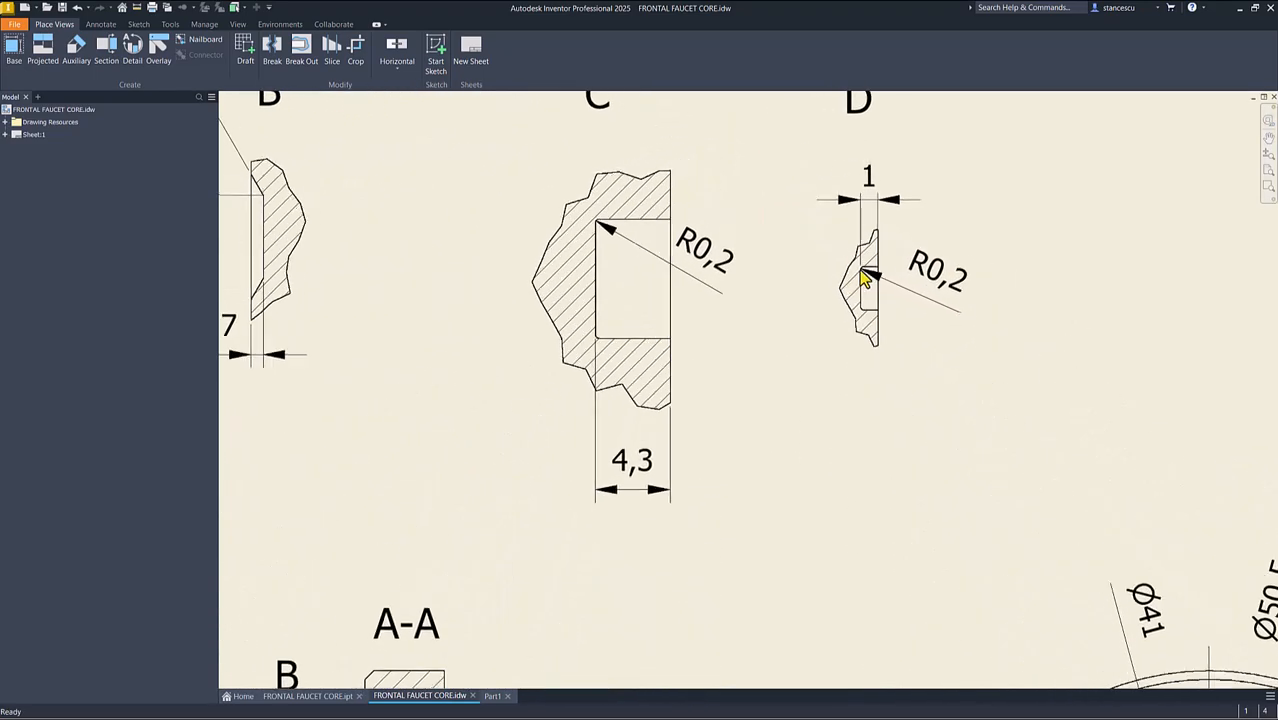
click(868, 279)
click(983, 280)
scroll(979, 282, down, 2)
scroll(965, 288, down, 1)
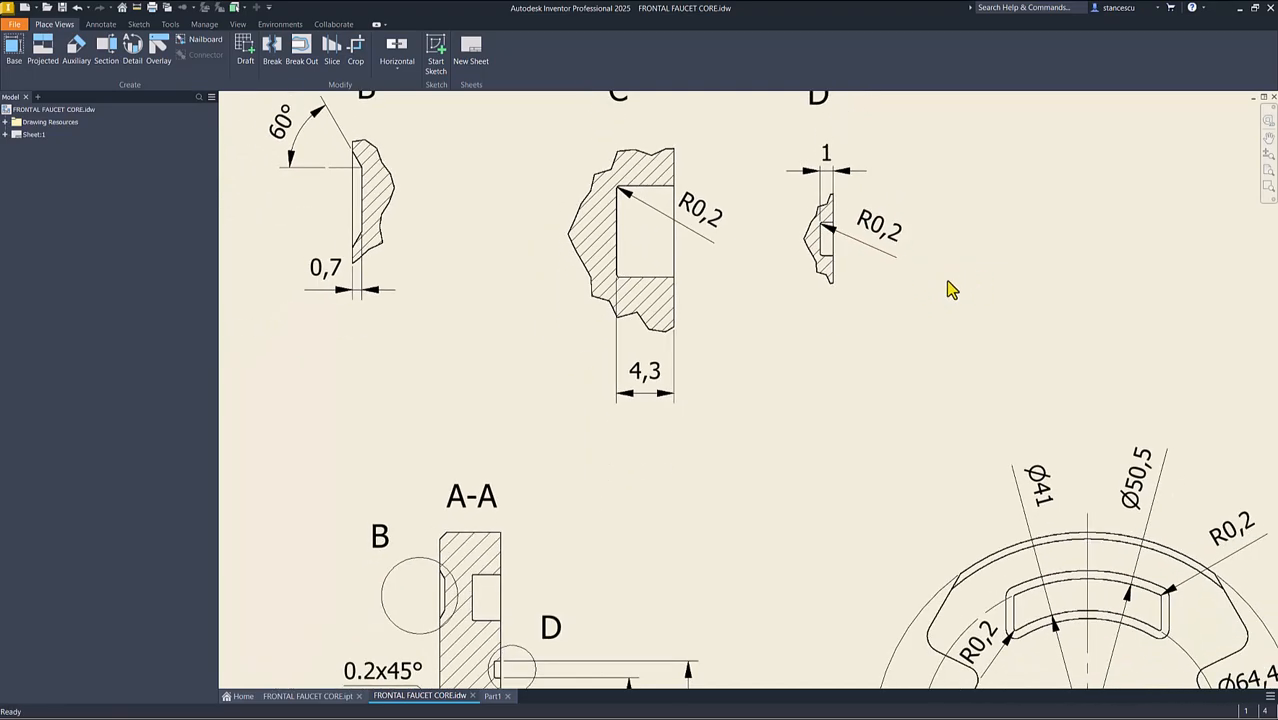
key(F6)
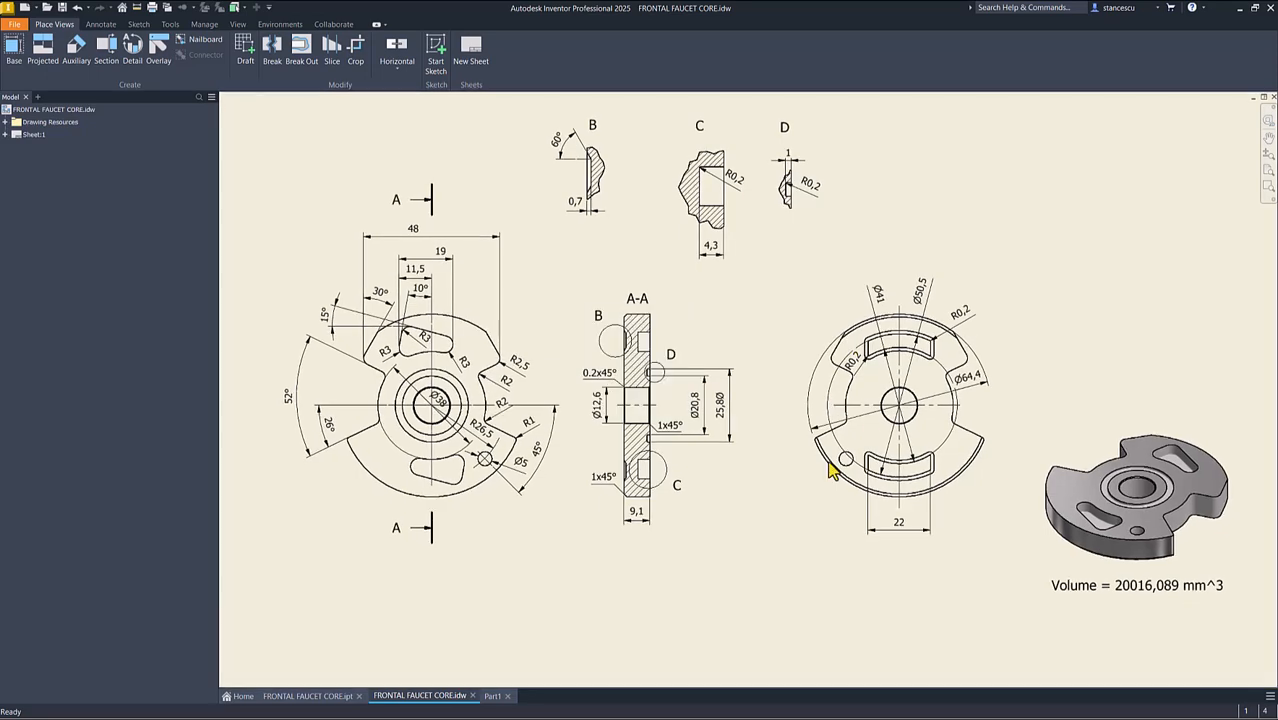
Step: Start a sketch on the front face of Part1 and draw a 25,8 mm diameter circle centered on the origin
click(492, 697)
click(690, 466)
click(780, 451)
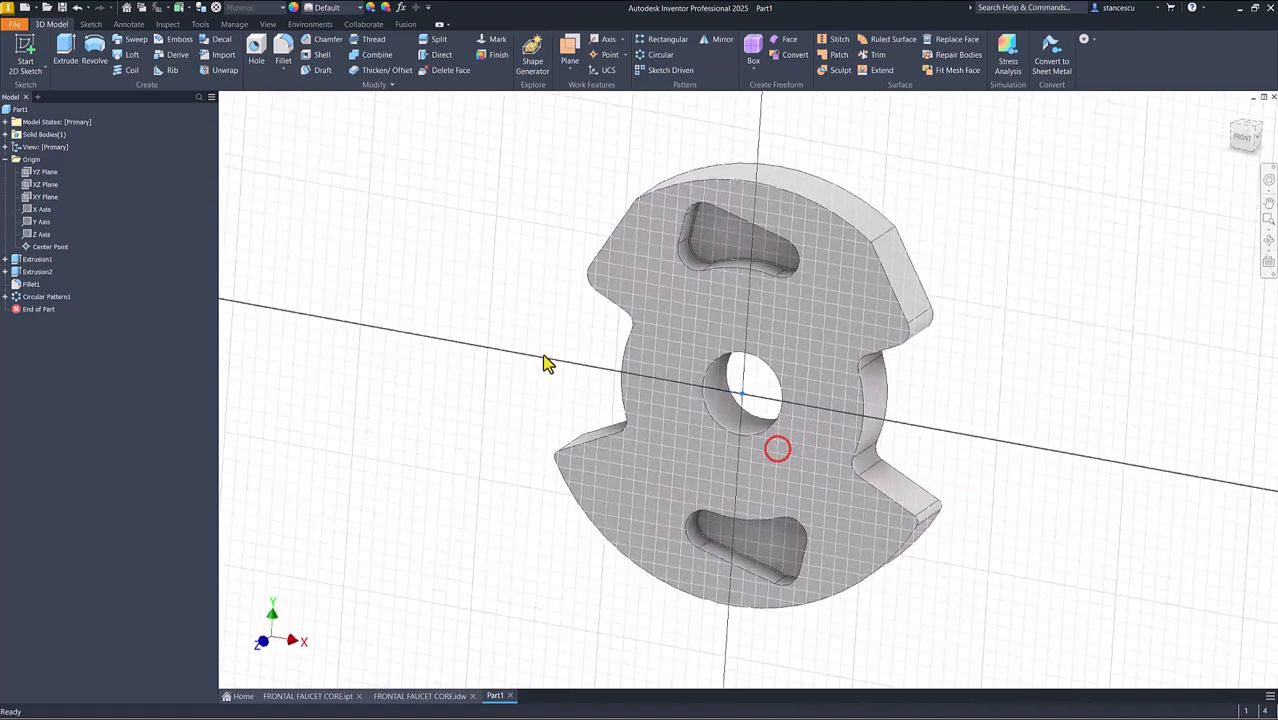
click(95, 42)
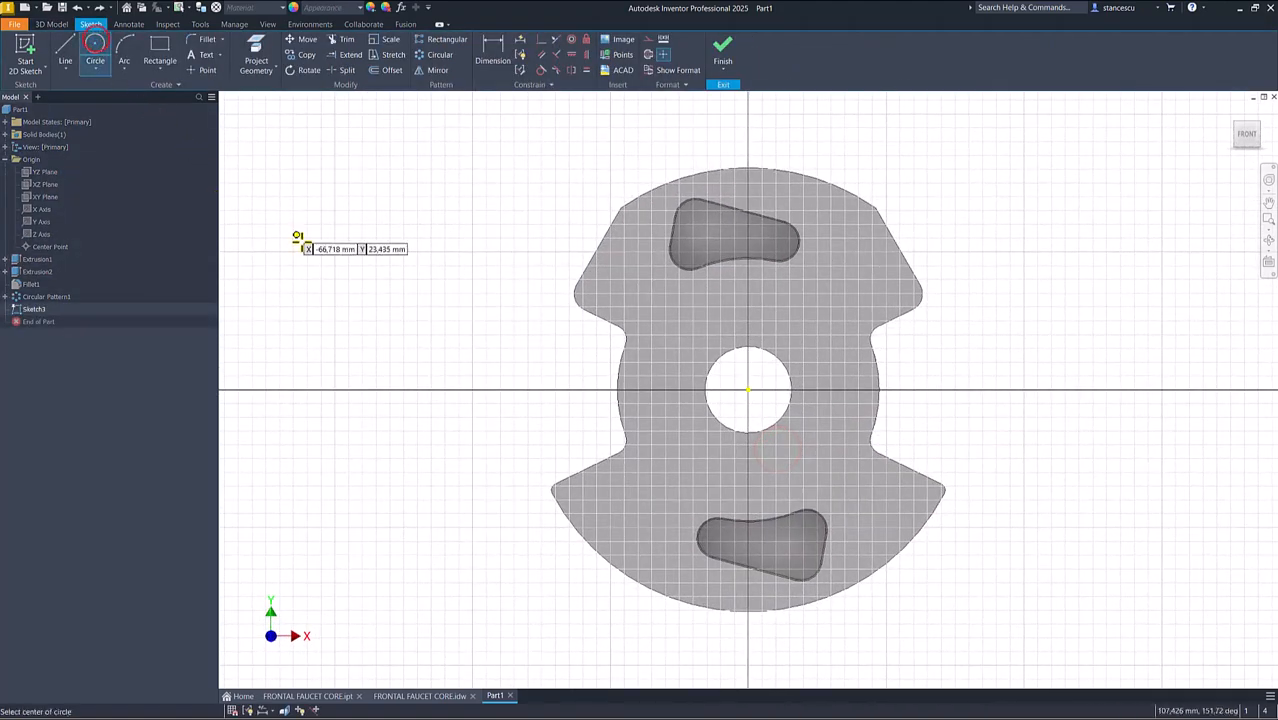
click(748, 389)
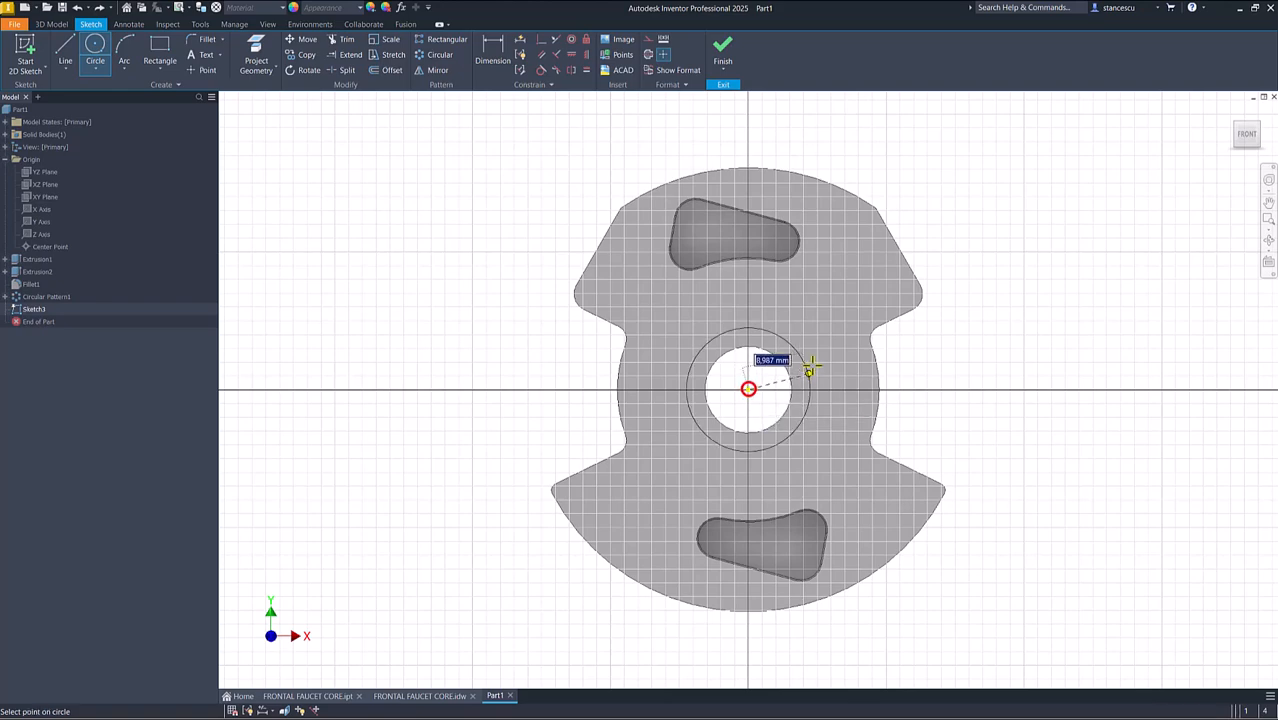
right_click(835, 340)
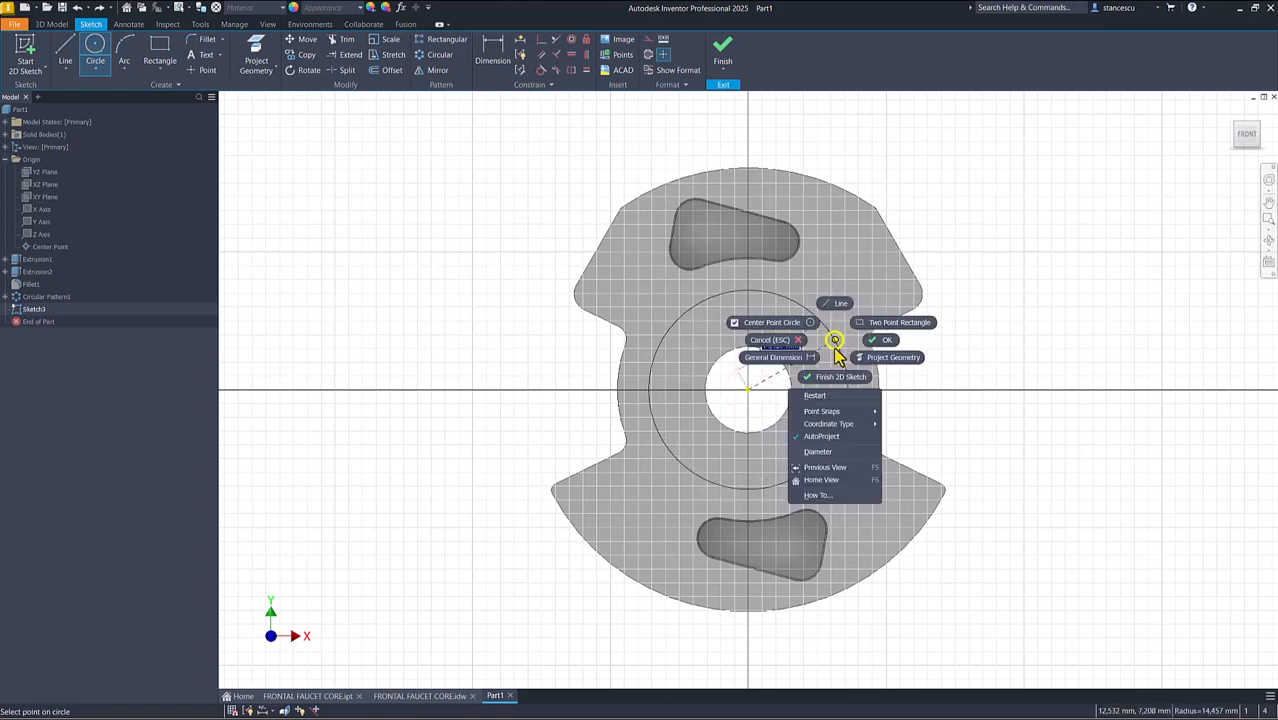
click(821, 453)
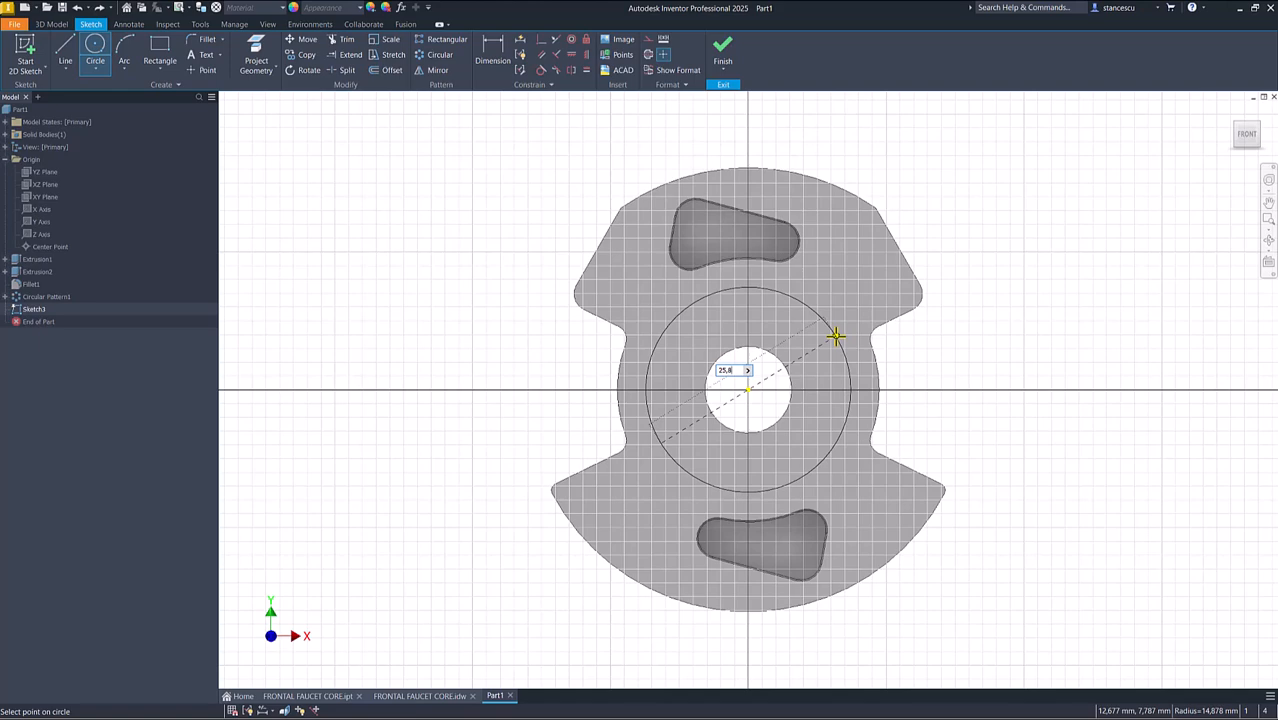
key(Return)
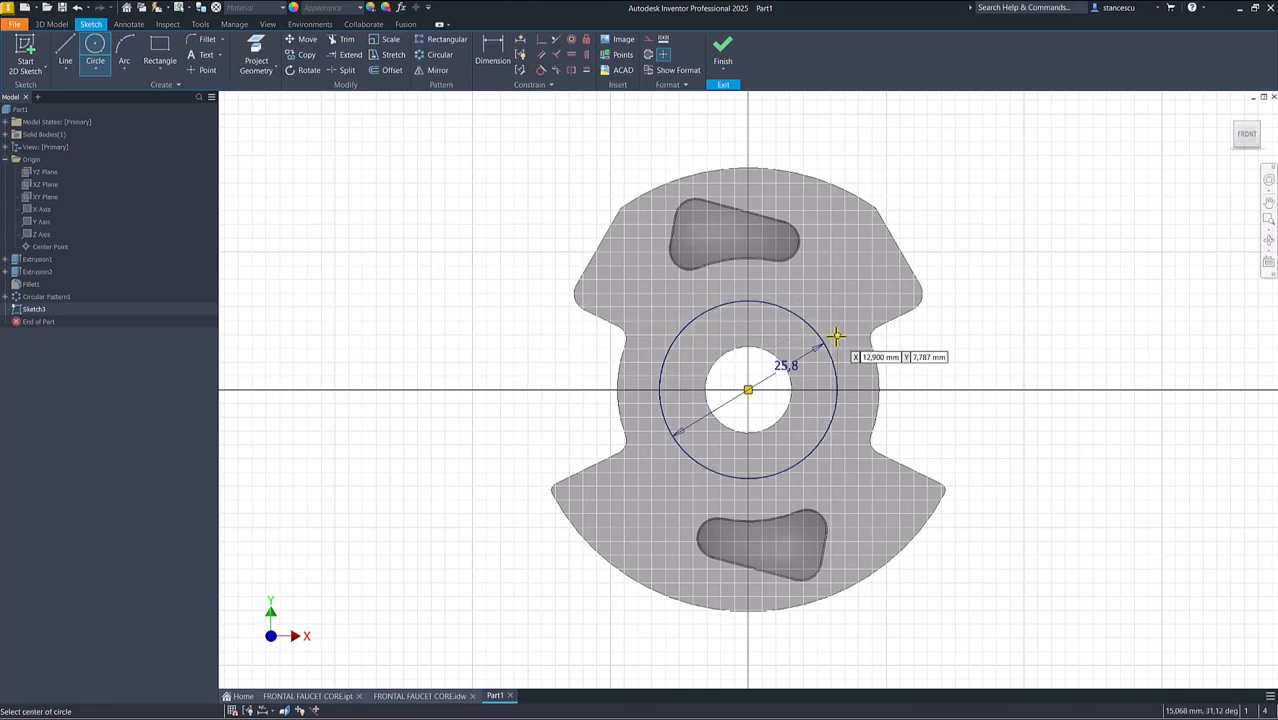
Step: Add a concentric circle with a 20,8 mm diameter at the origin and finish the sketch
click(748, 389)
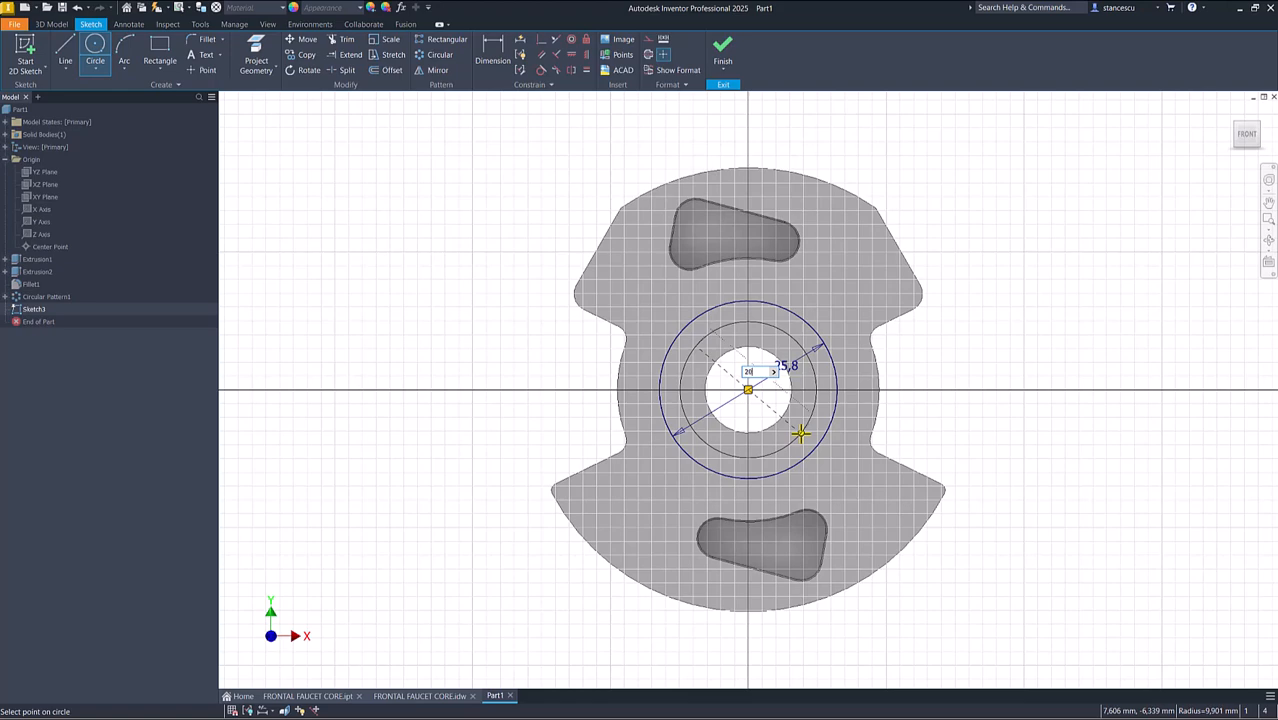
text(20,8)
key(Return)
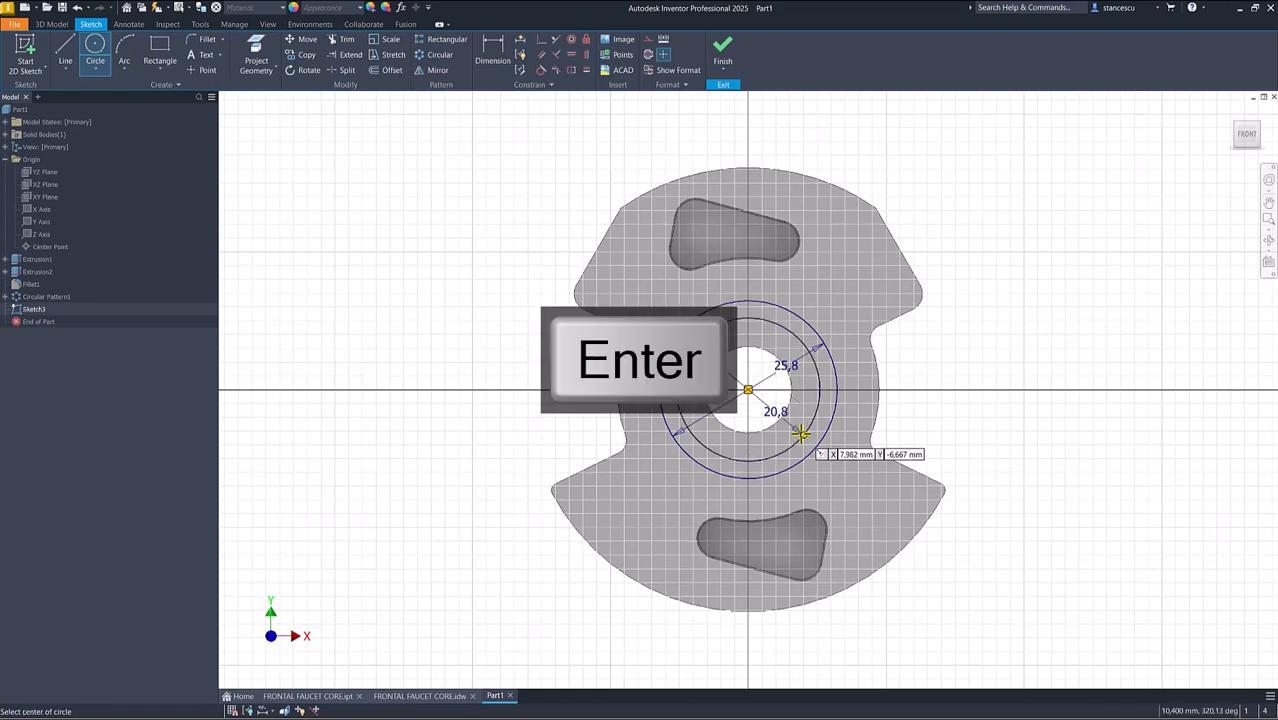
click(722, 46)
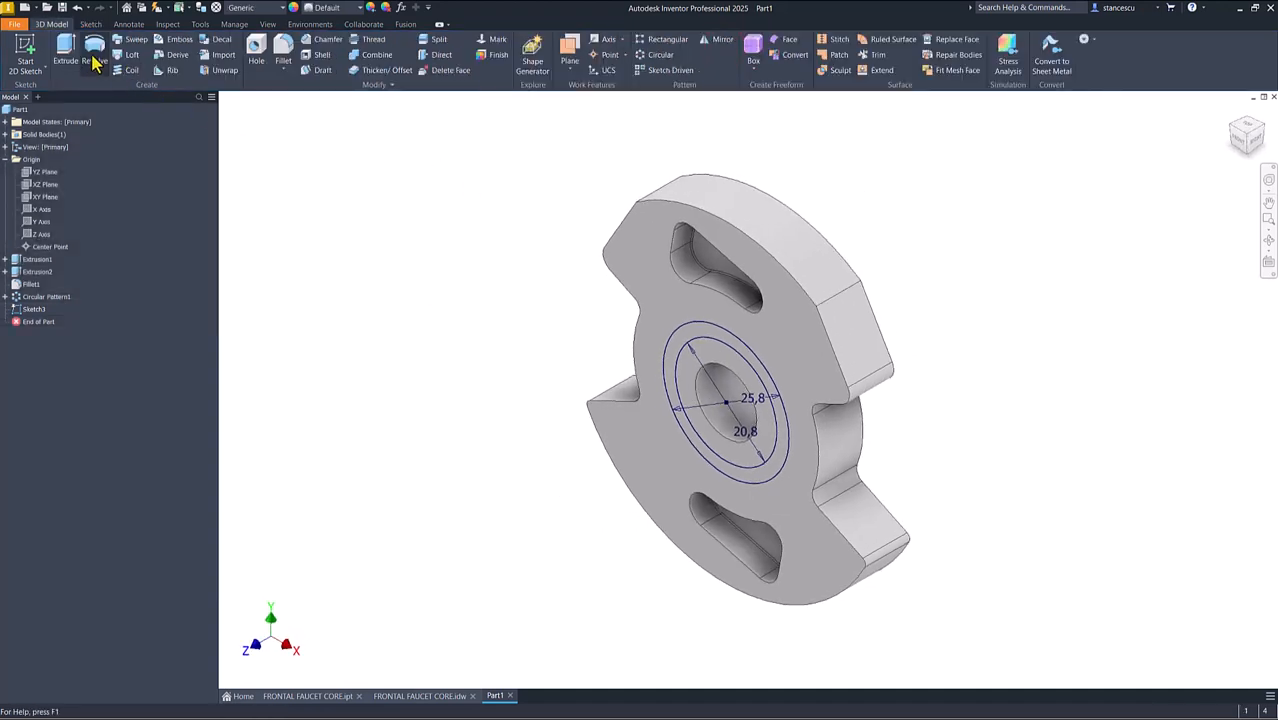
Step: Extrude the ring between the two circles as a cut 1 mm deep into the front face
click(66, 48)
click(670, 362)
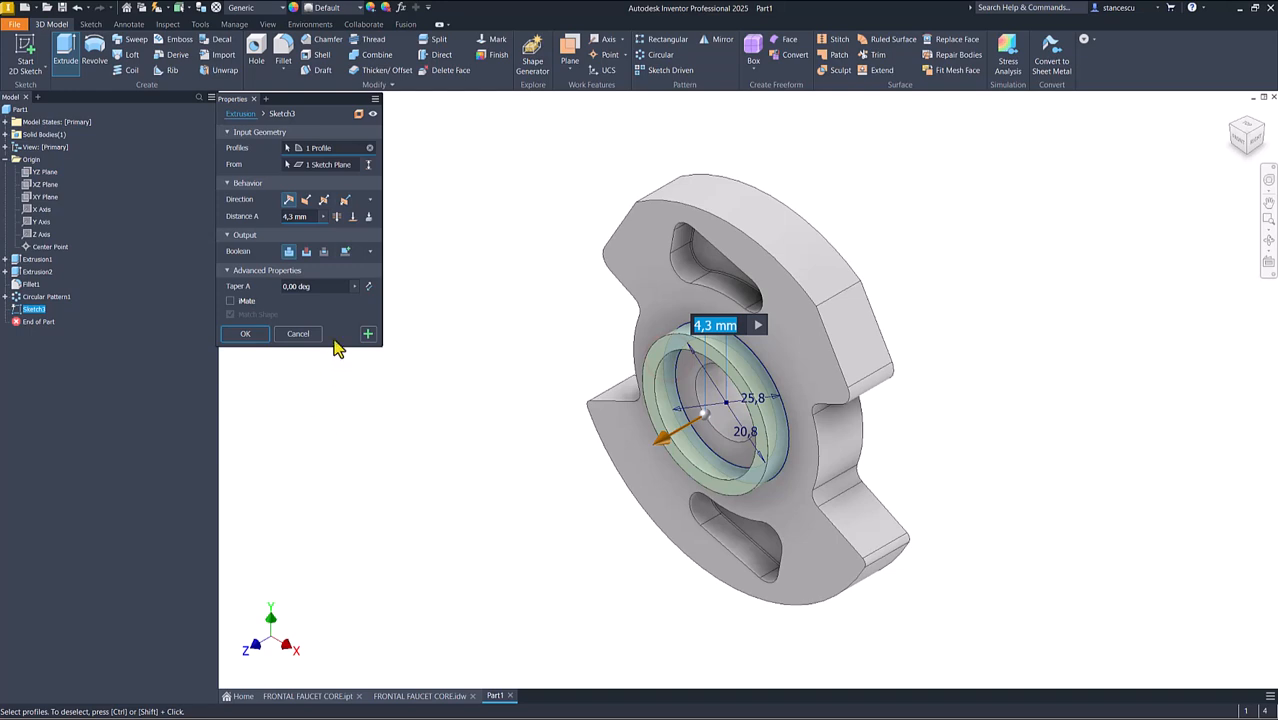
click(307, 251)
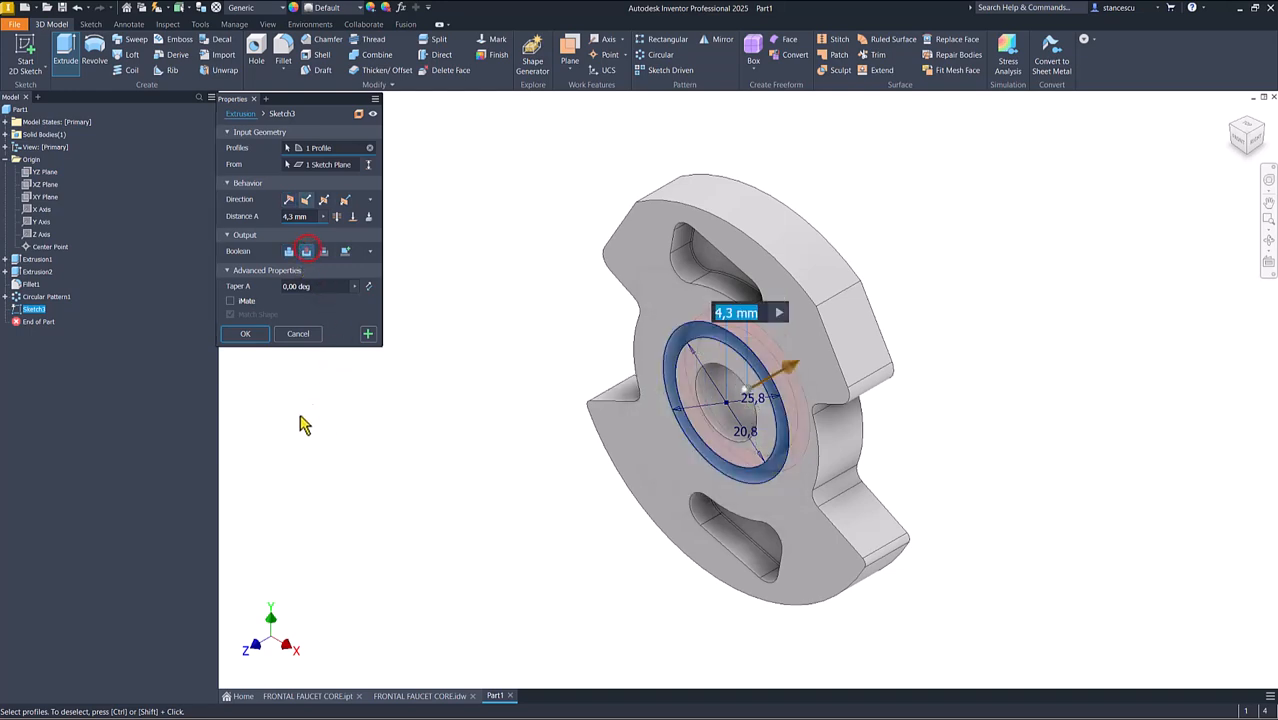
text(1)
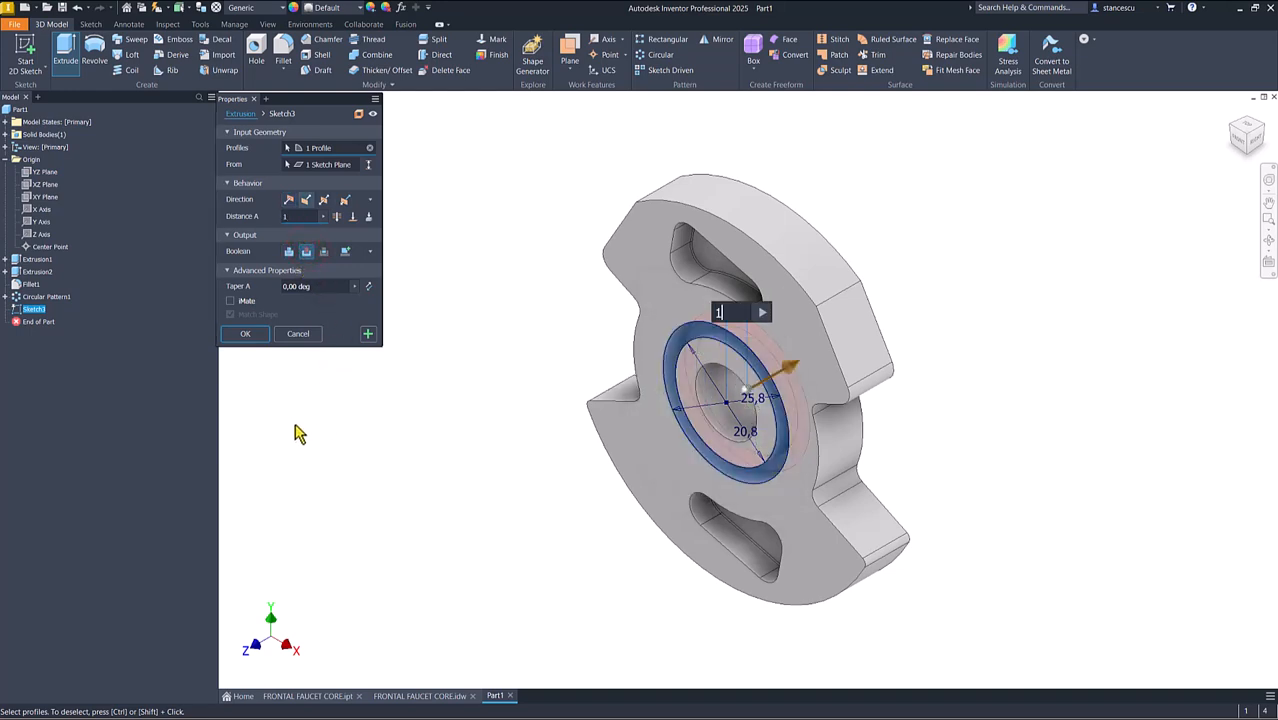
click(246, 334)
Step: Fillet the two circular floor edges of the ring groove with a 0,2 mm radius
scroll(900, 385, down, 4)
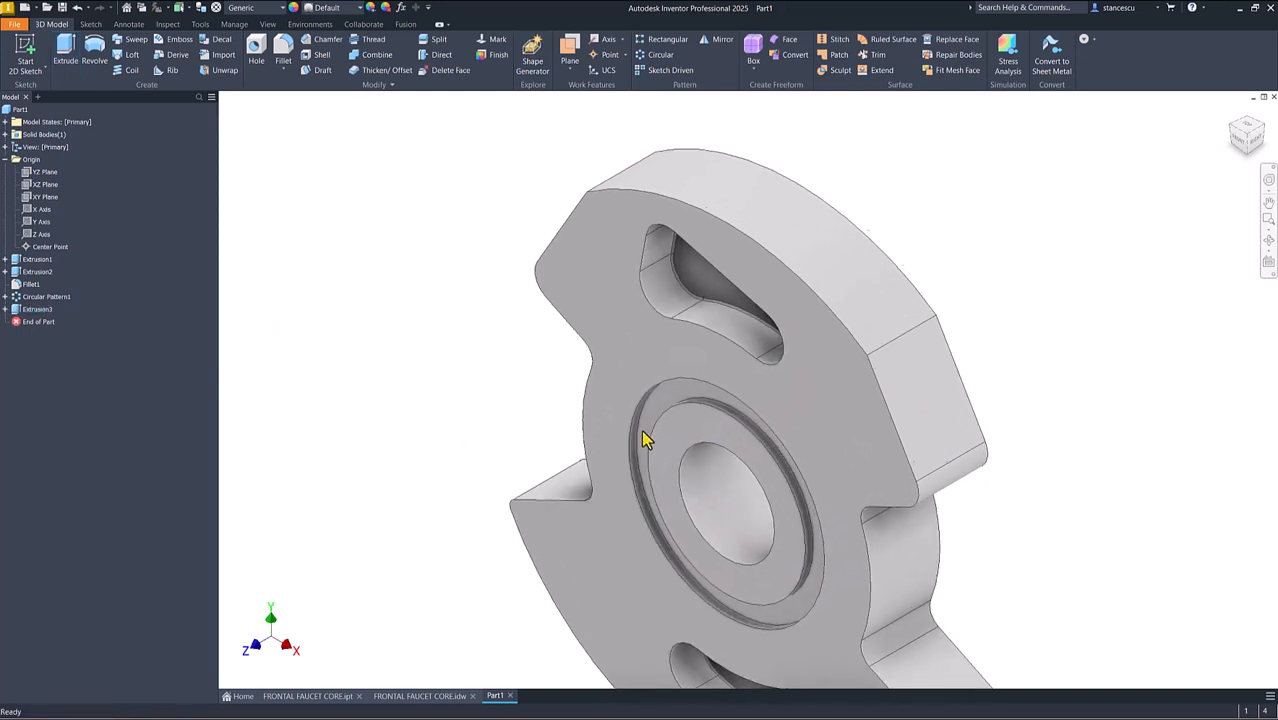
scroll(645, 440, down, 2)
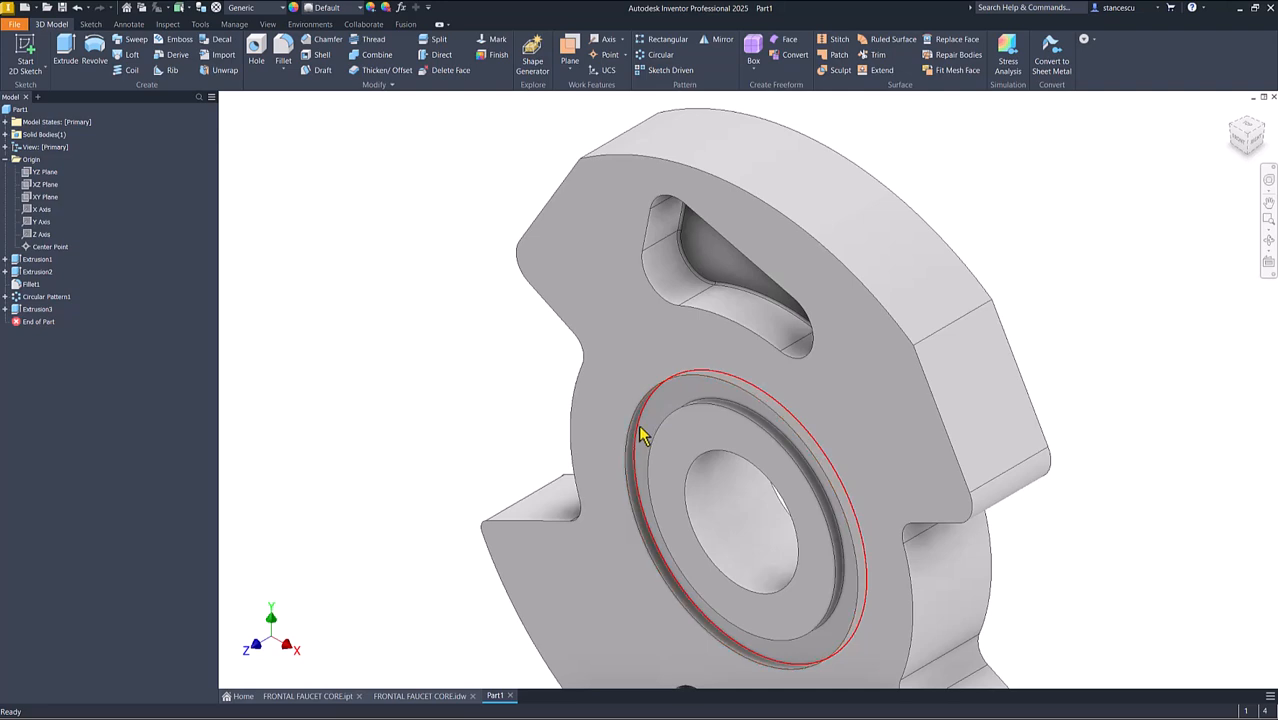
click(643, 433)
click(656, 421)
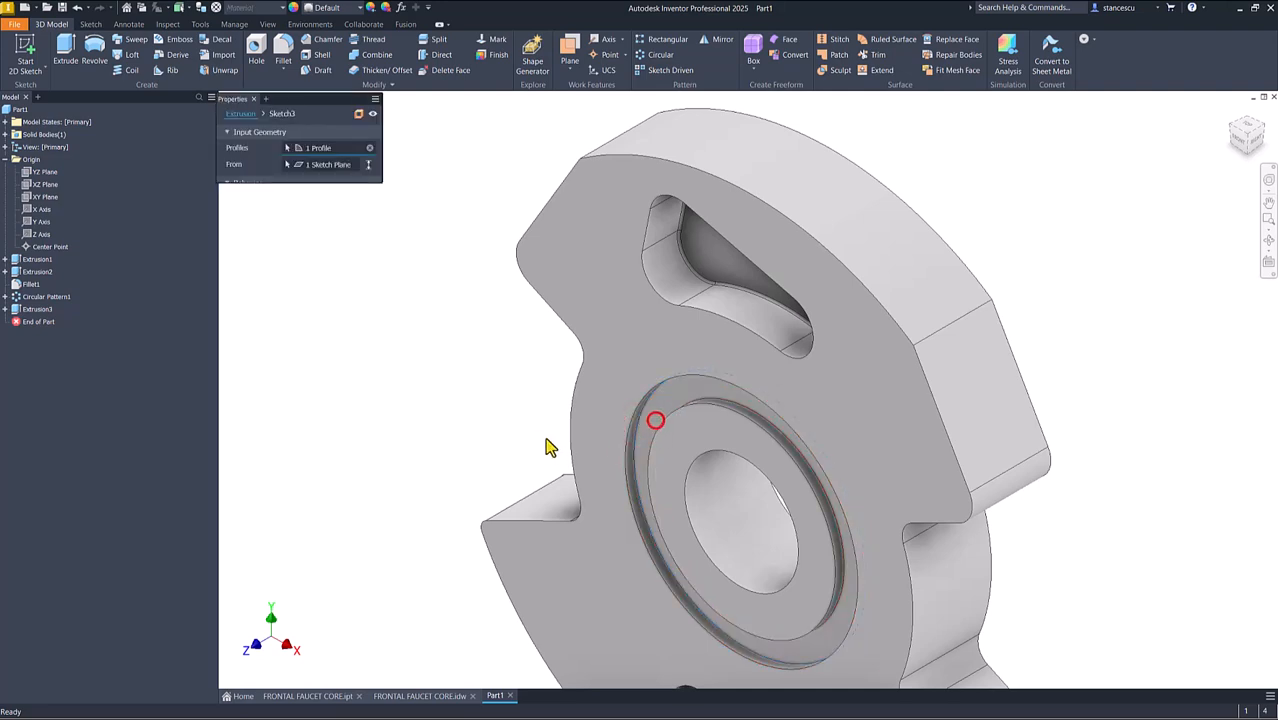
text(0,2)
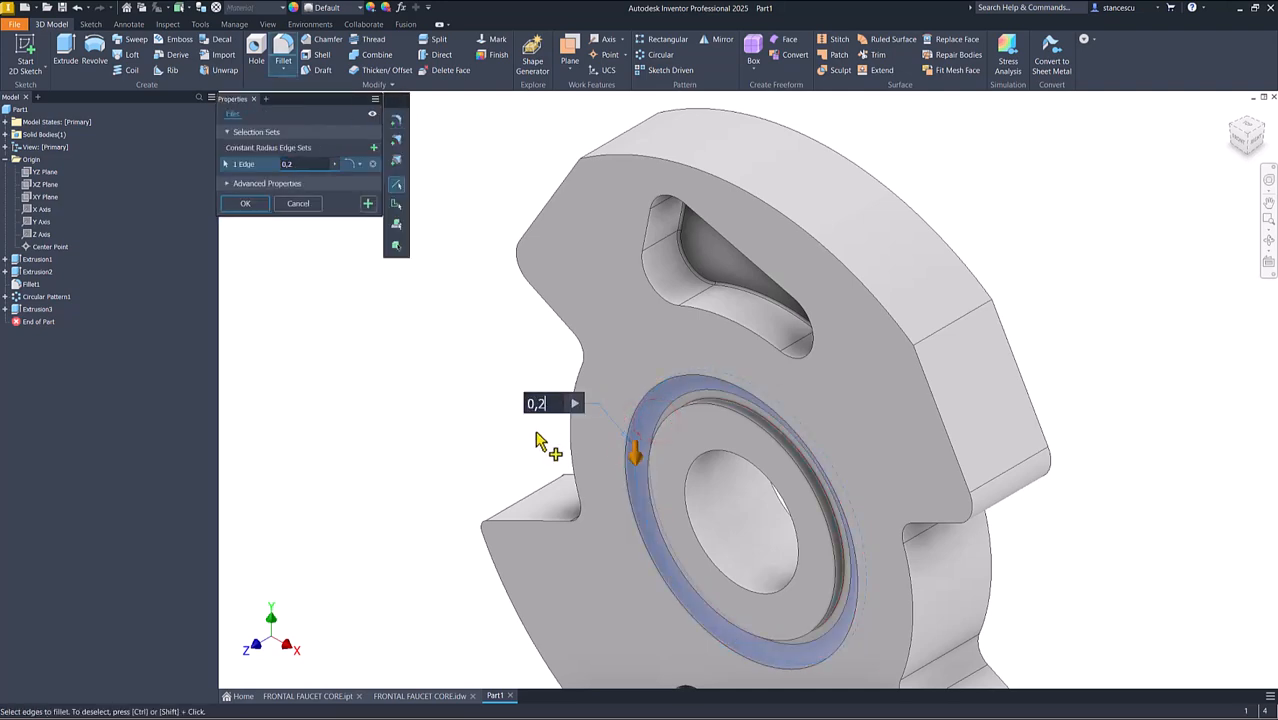
click(727, 403)
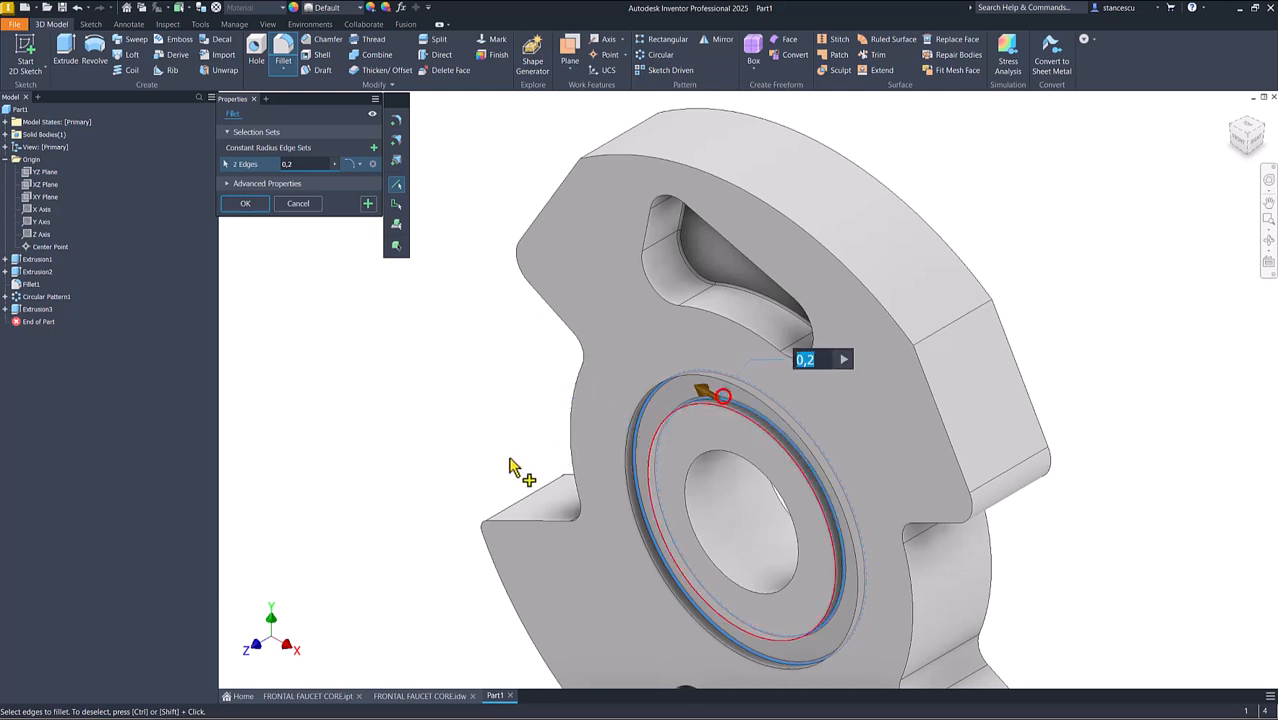
click(250, 205)
key(F6)
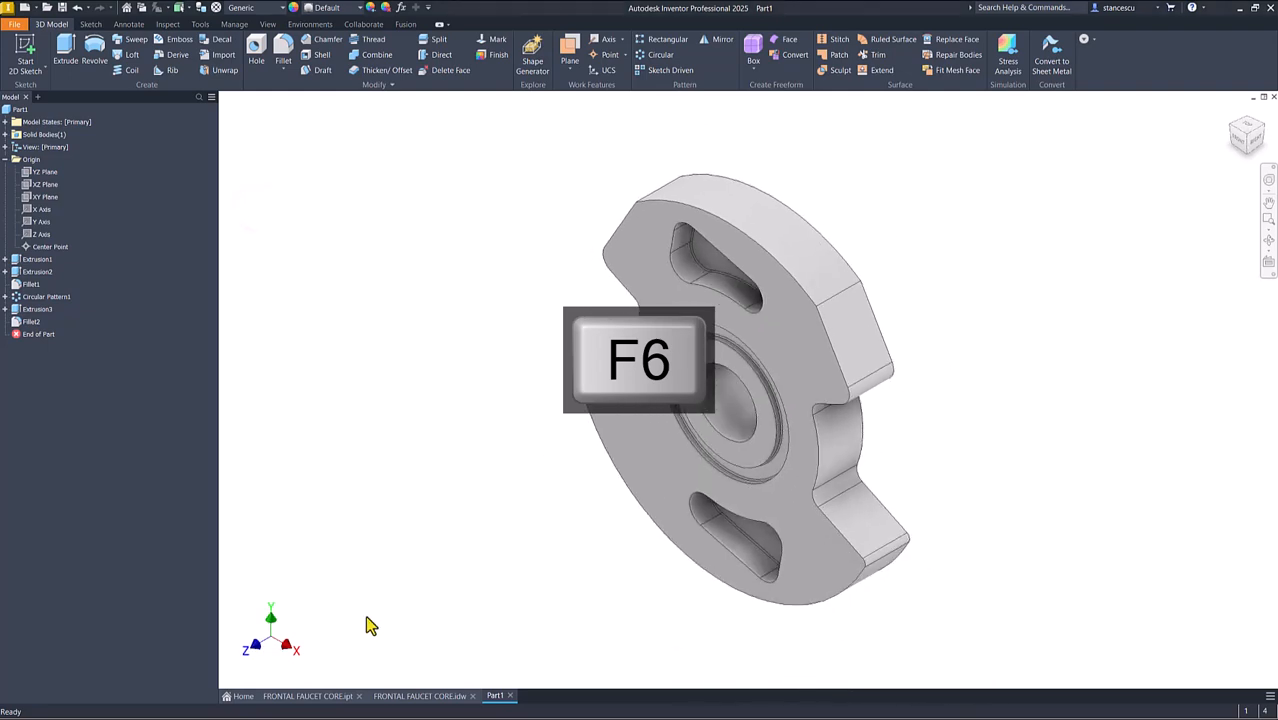
Step: Switch to the finished reference part FRONTAL FAUCET CORE.ipt and inspect the two curved pockets on its back face
click(296, 697)
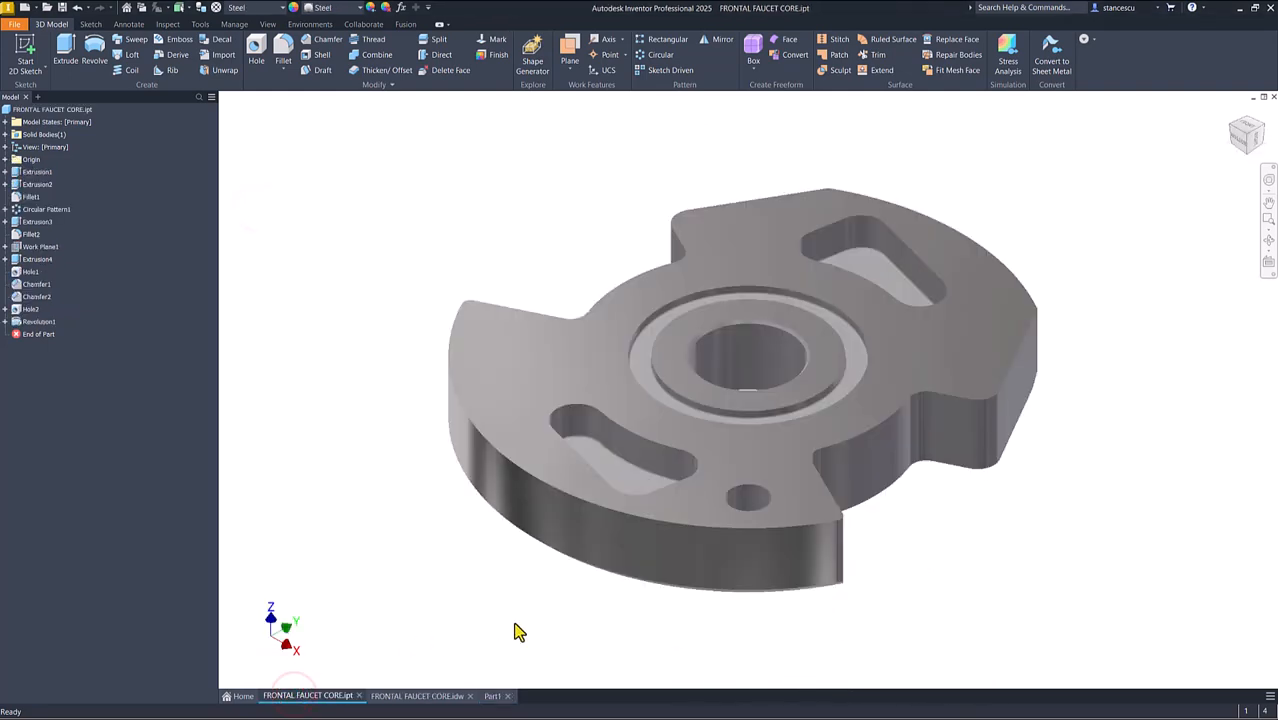
shift+middle_drag(567, 615, 785, 223)
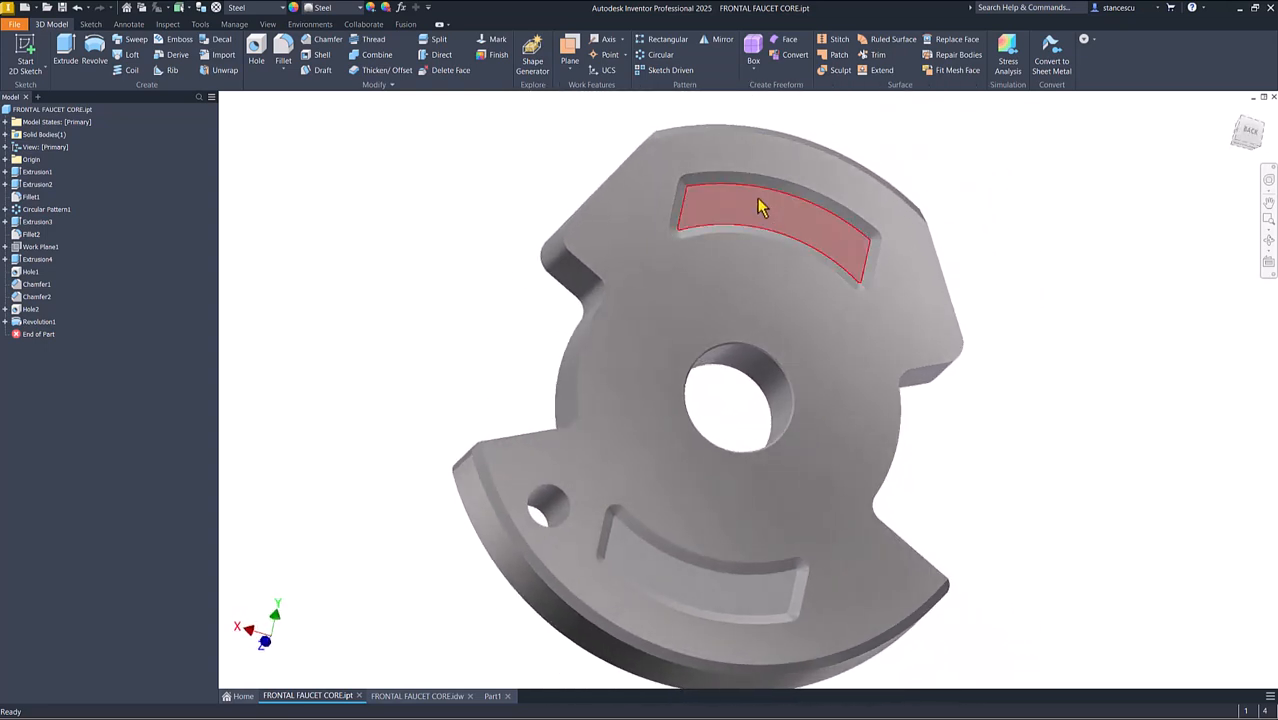
key(F6)
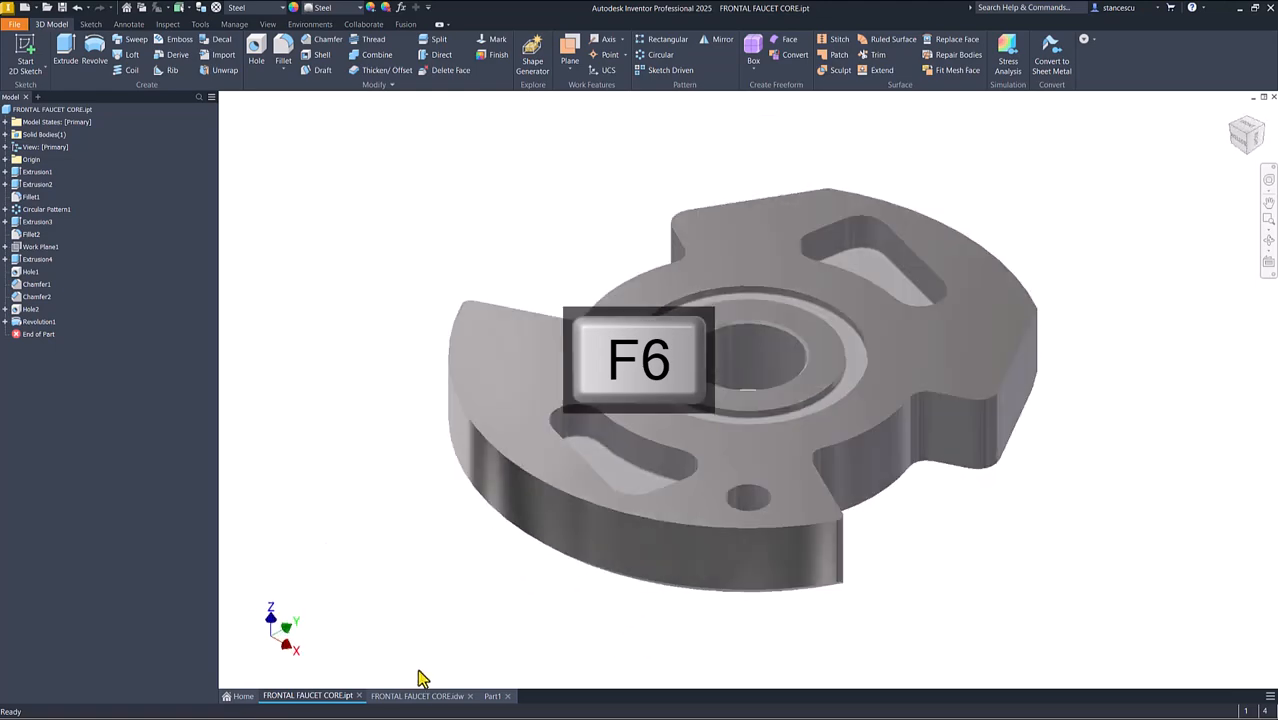
Step: Examine the back-face pocket dimensions in the FRONTAL FAUCET CORE.idw drawing, covering detail B's depth and wall angle and the rear view's diameters, width and radii
click(422, 697)
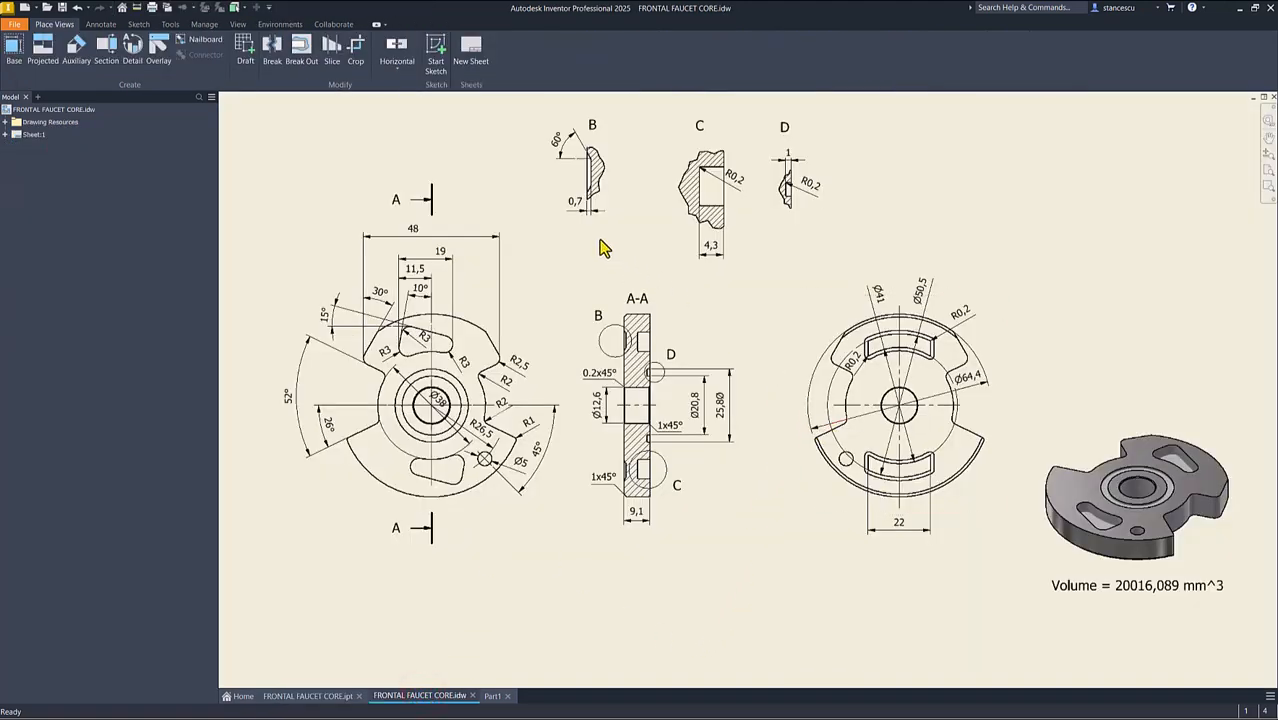
click(574, 151)
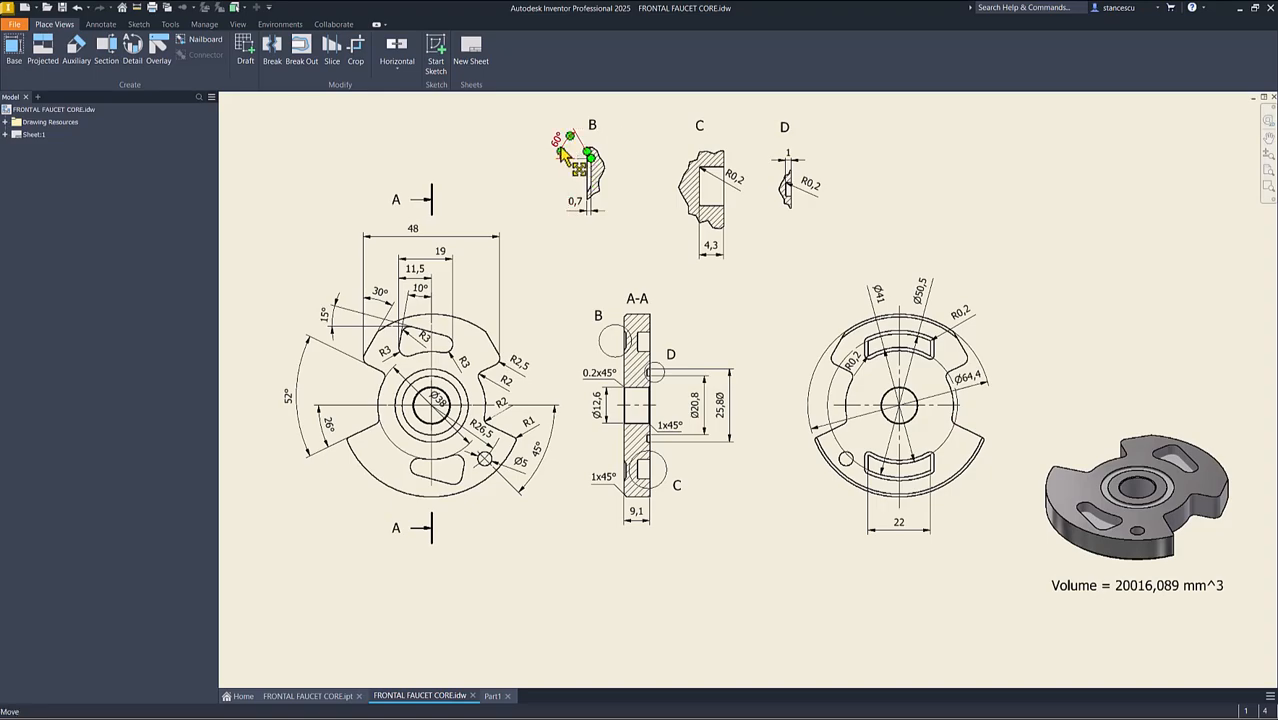
scroll(595, 170, up, 5)
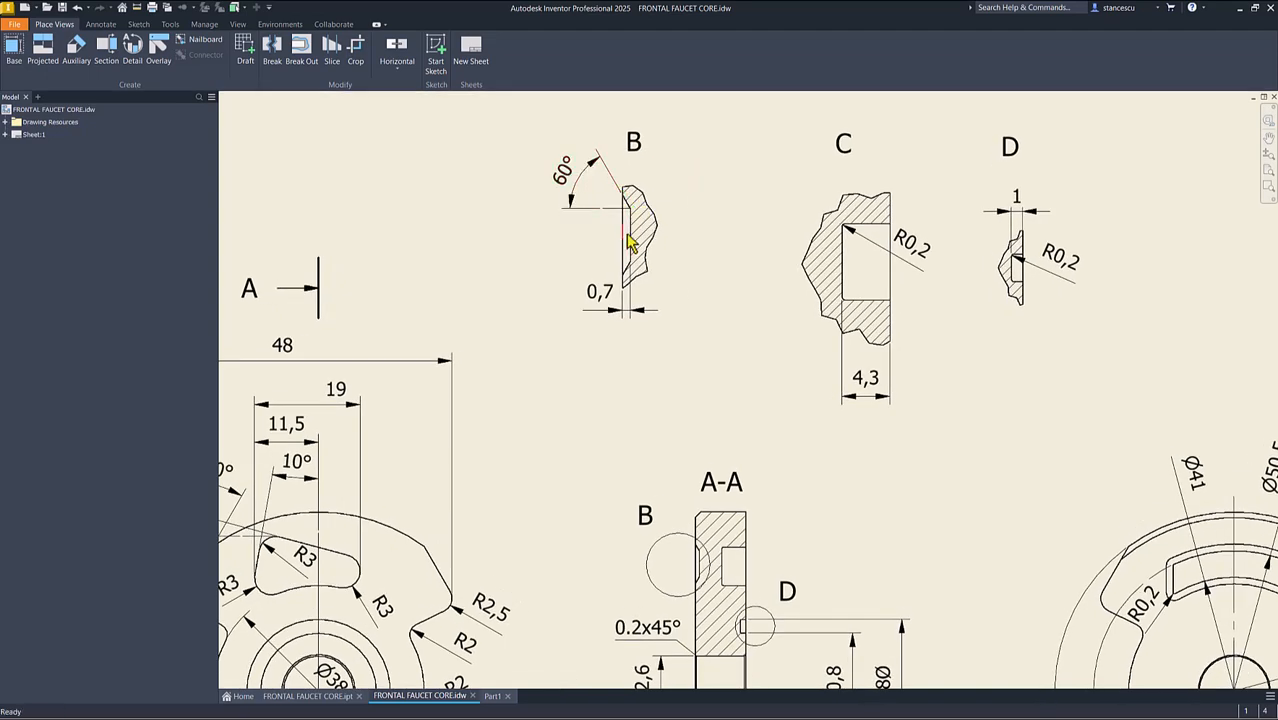
click(600, 309)
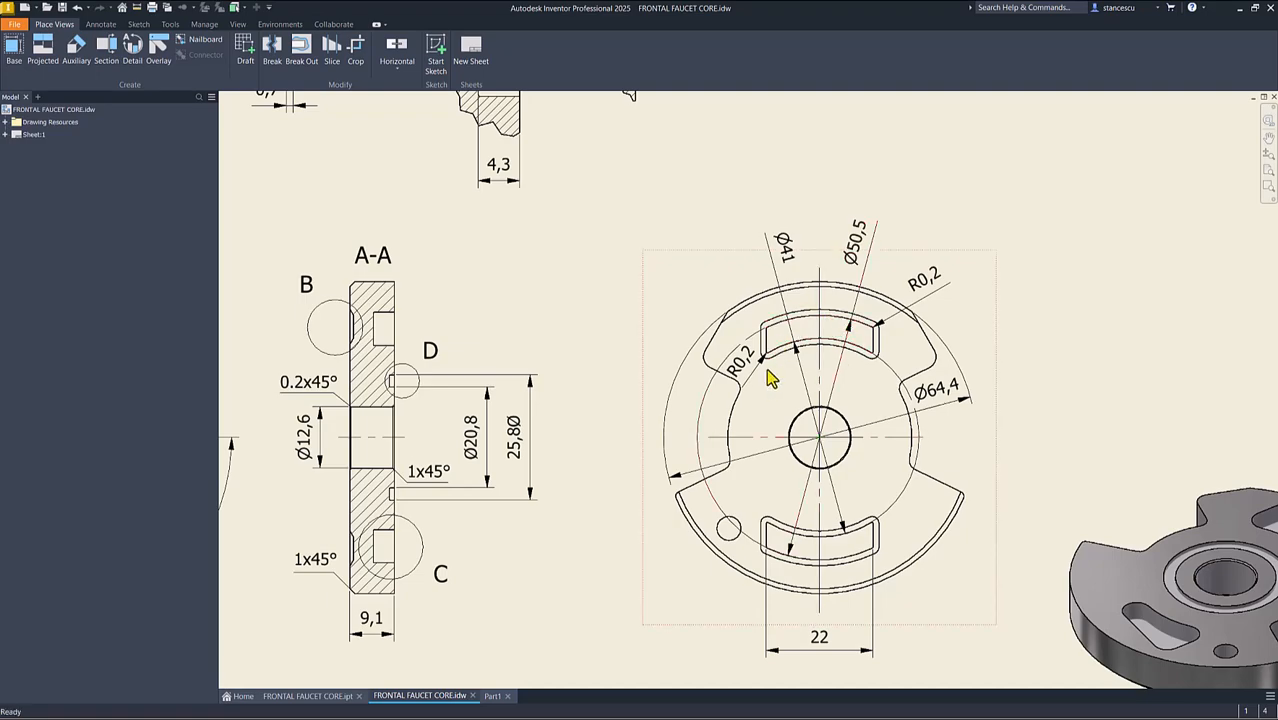
scroll(793, 350, up, 5)
scroll(795, 350, up, 2)
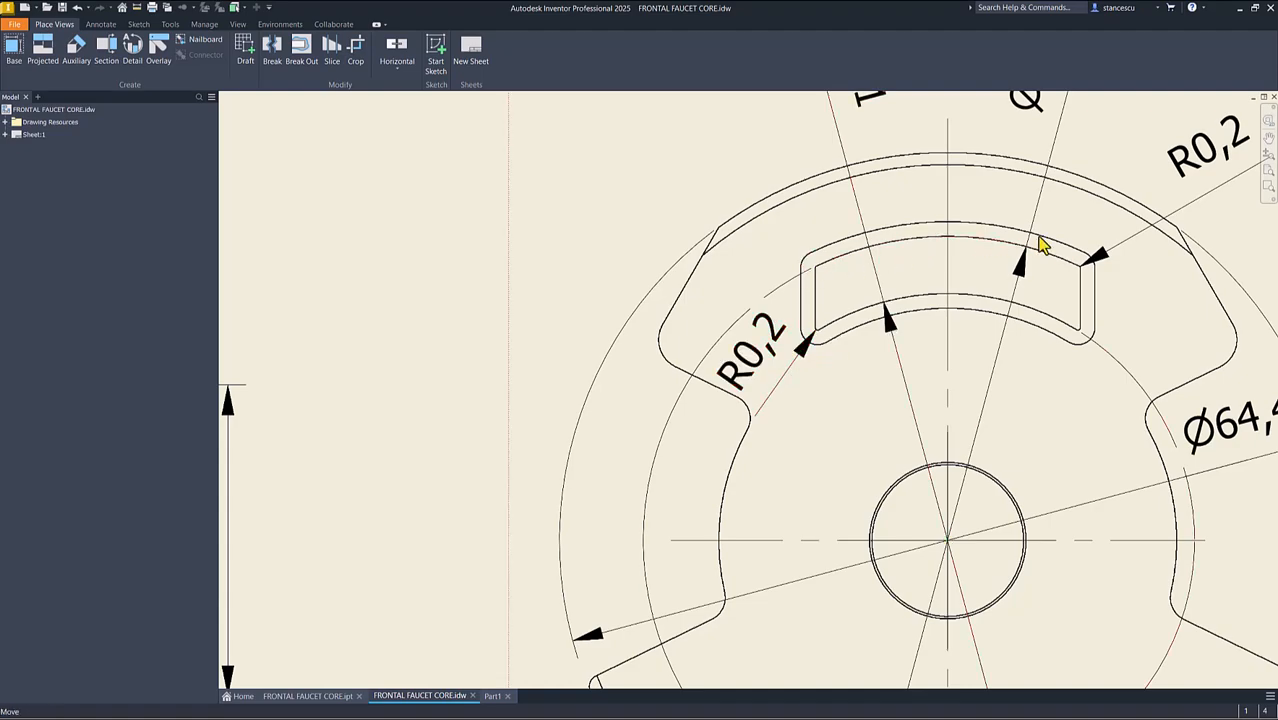
scroll(1061, 286, down, 2)
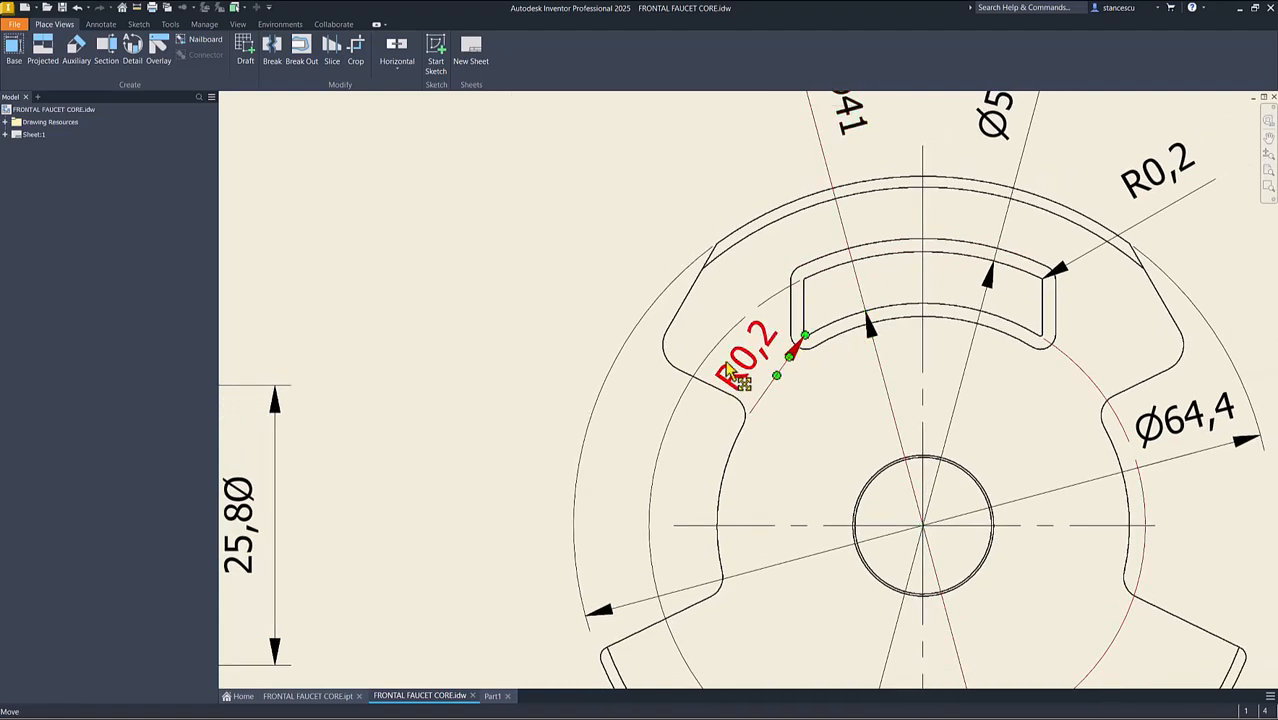
key(Home)
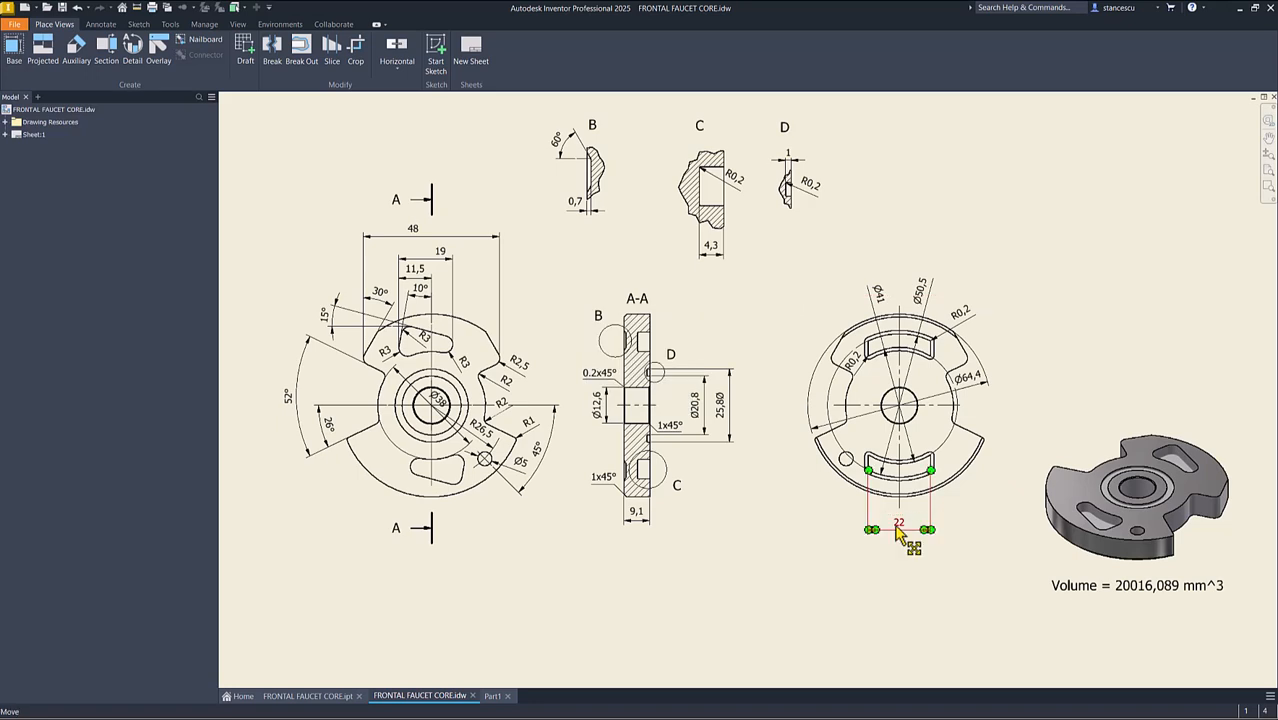
drag(866, 508, 905, 532)
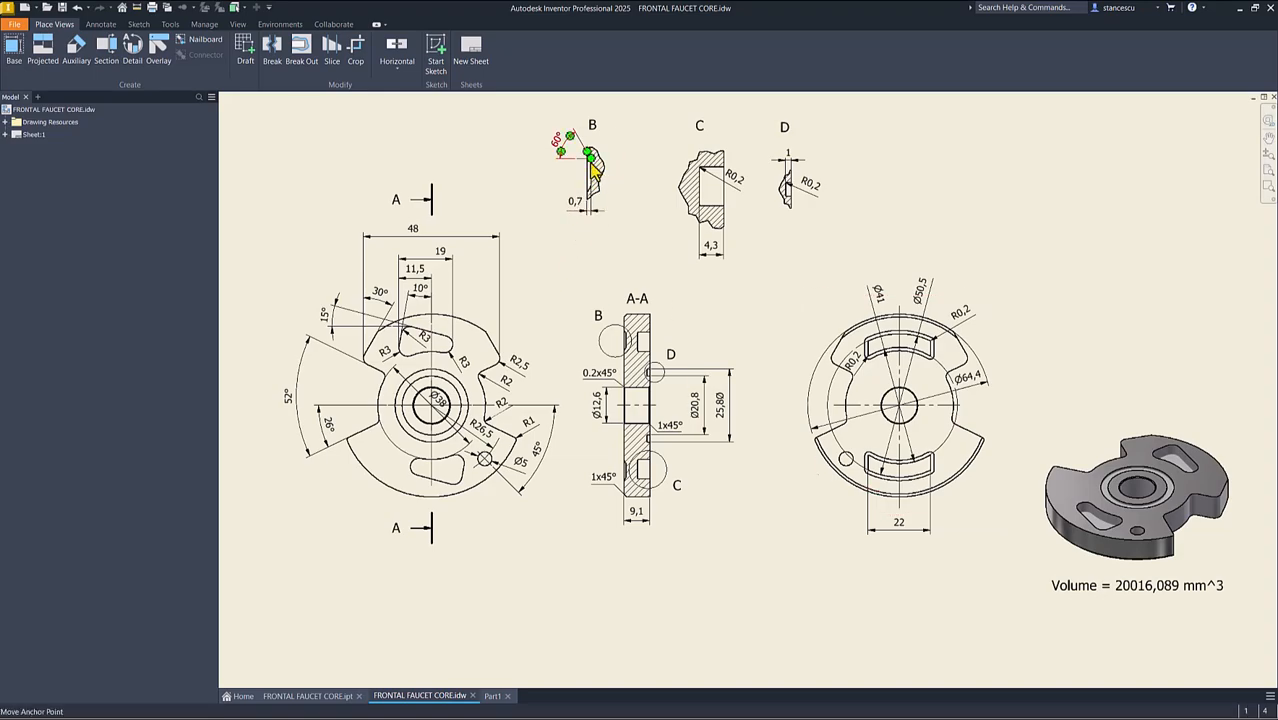
scroll(603, 177, down, 3)
scroll(620, 204, down, 1)
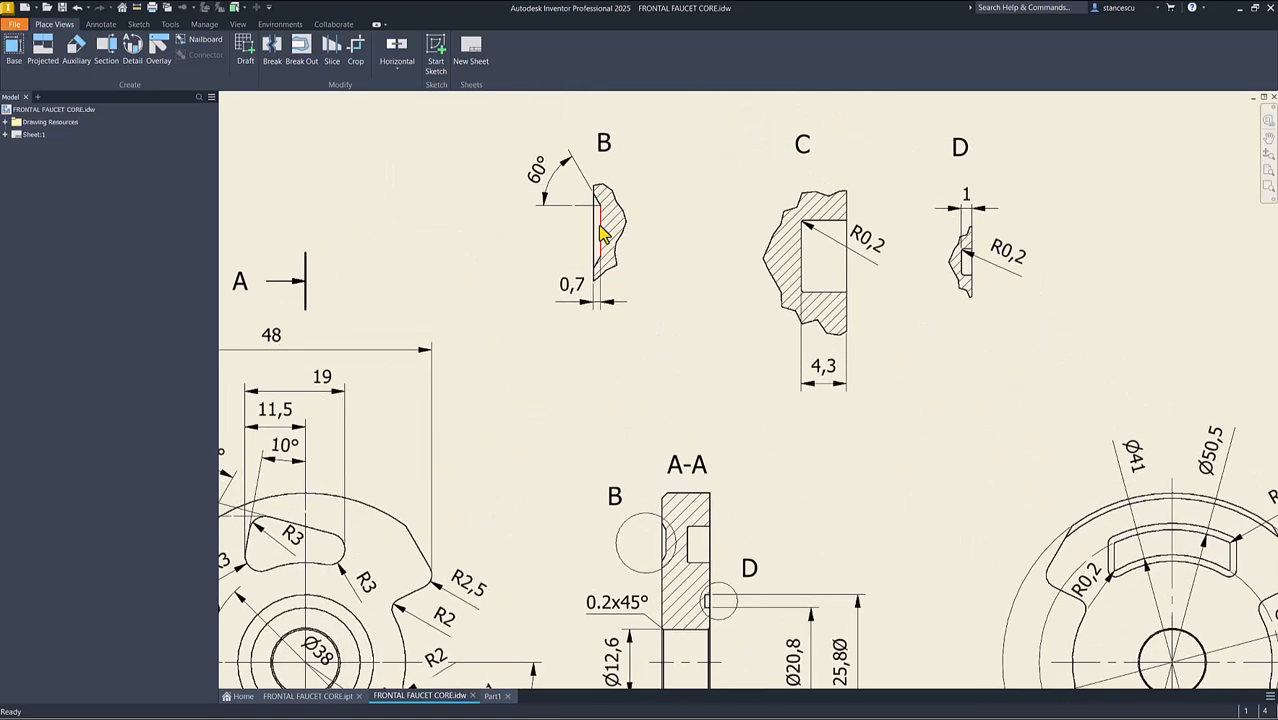
click(597, 300)
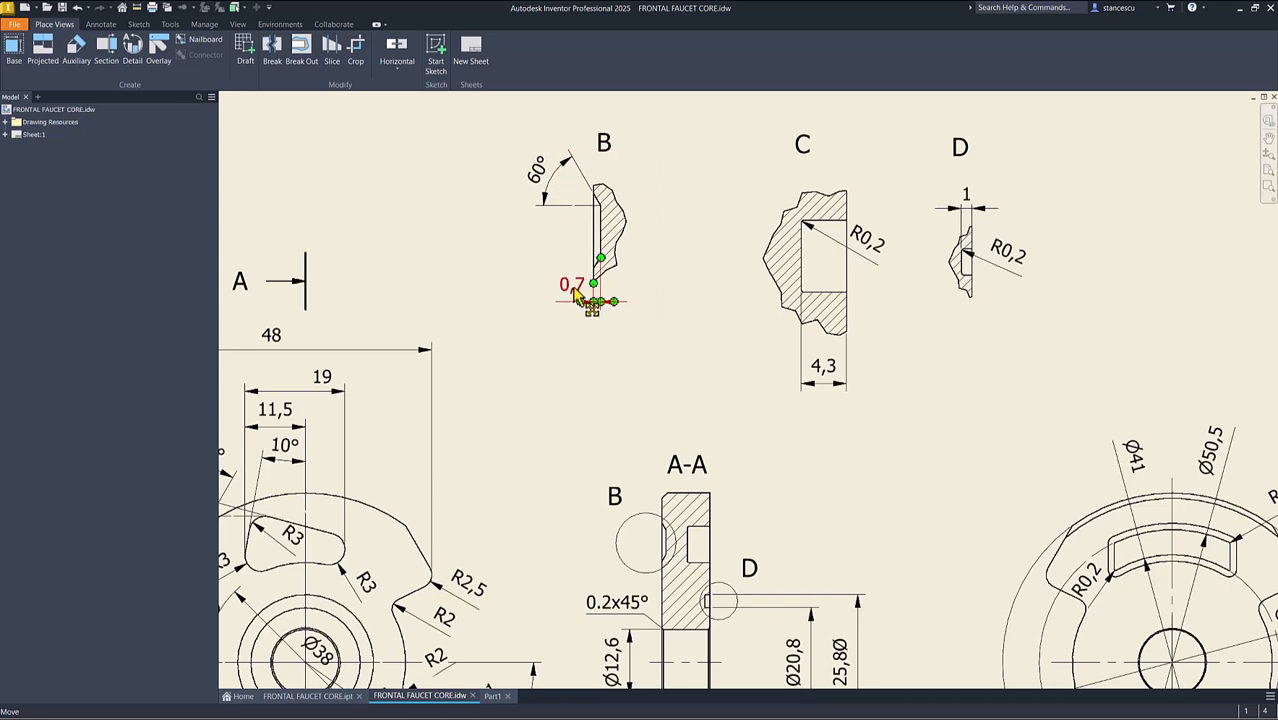
key(Home)
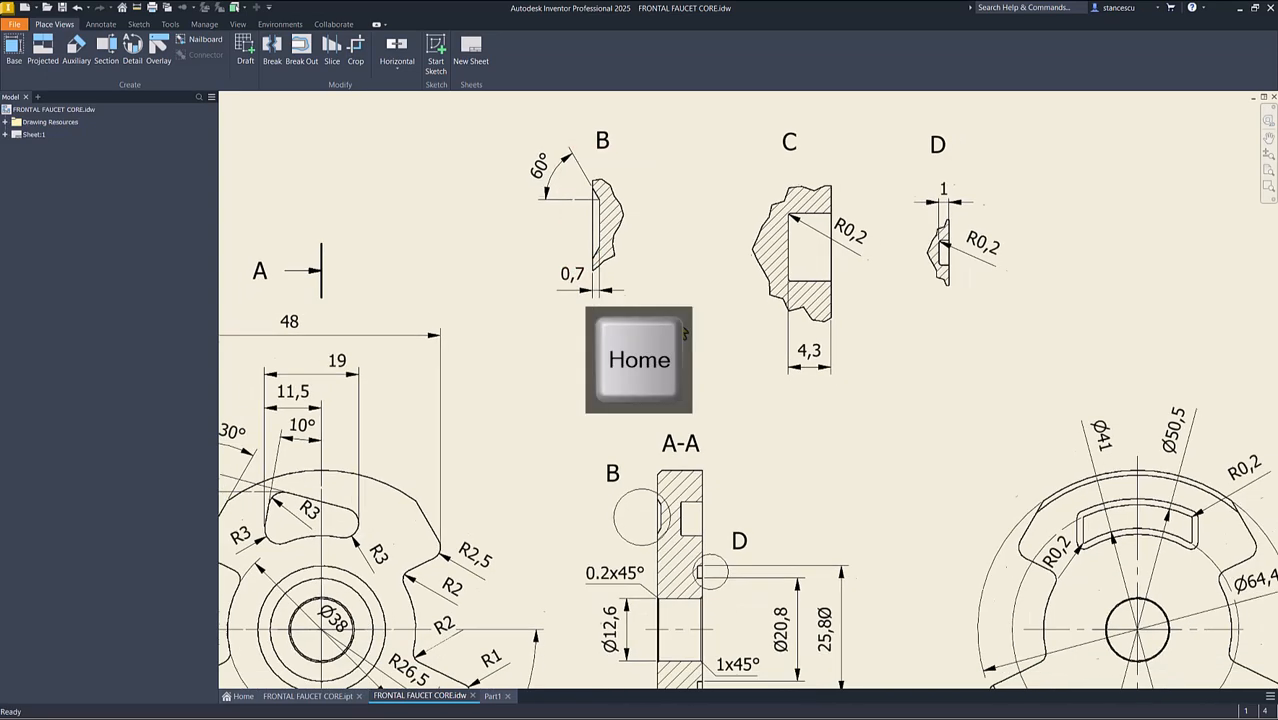
Step: In Part1, create a work plane offset inward from the flat back face
click(491, 697)
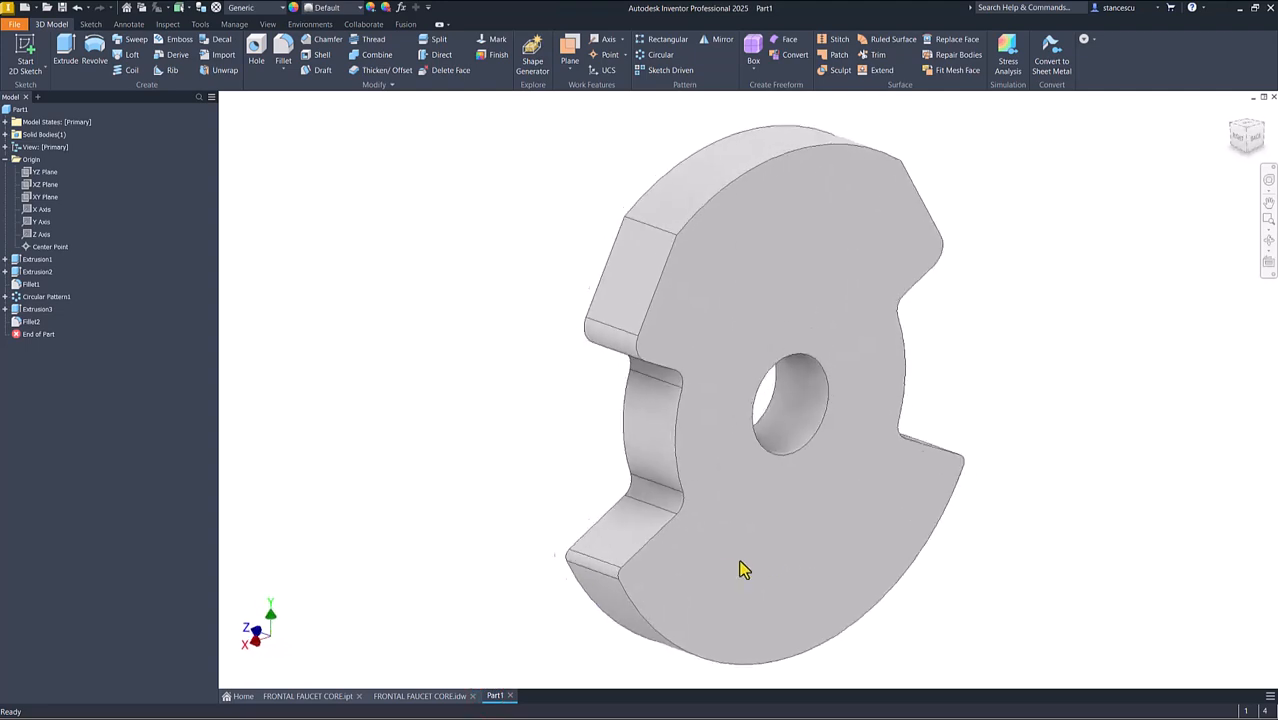
click(570, 50)
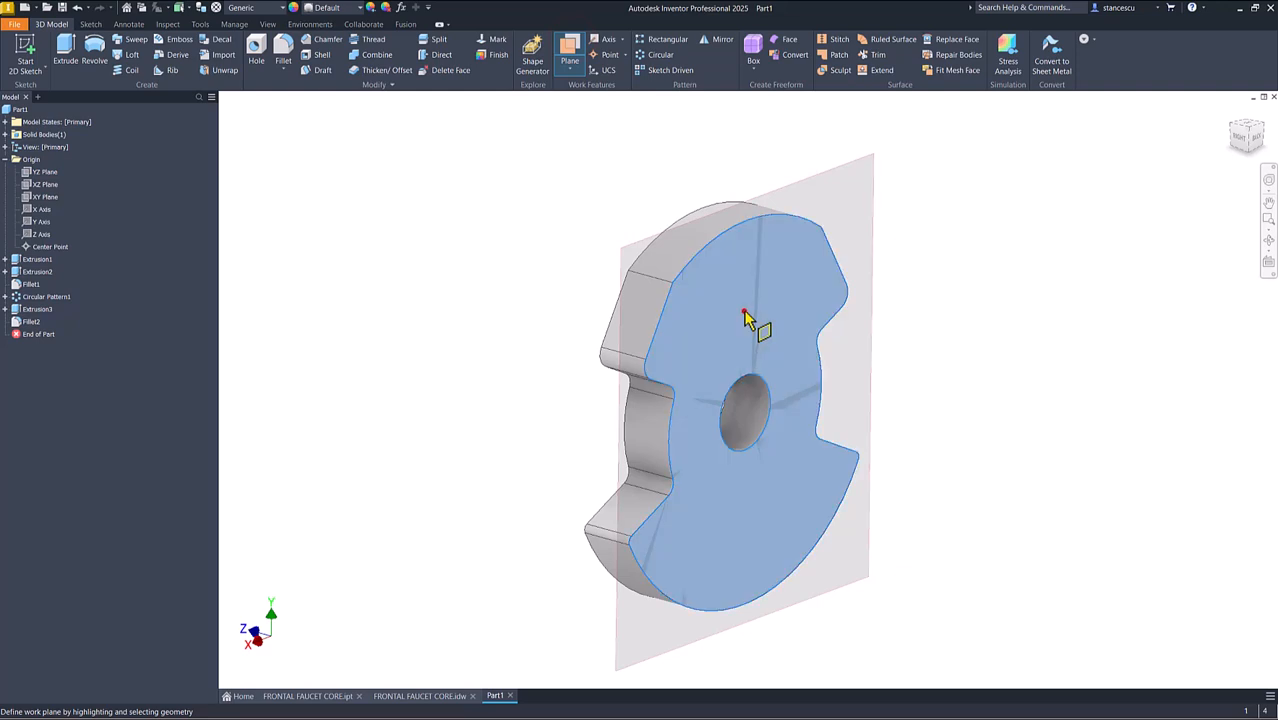
click(745, 316)
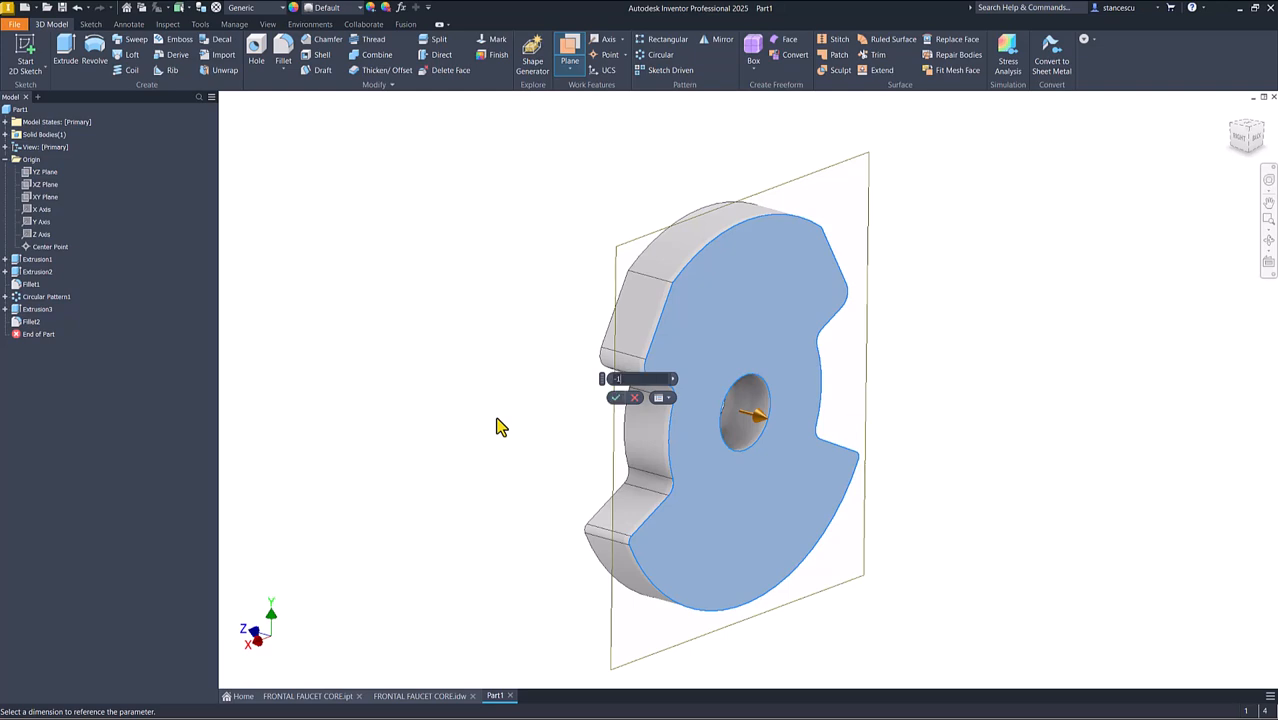
key(Return)
Step: Start a sketch on the offset work plane and slice the model graphics at the sketch plane
key(Page_Up)
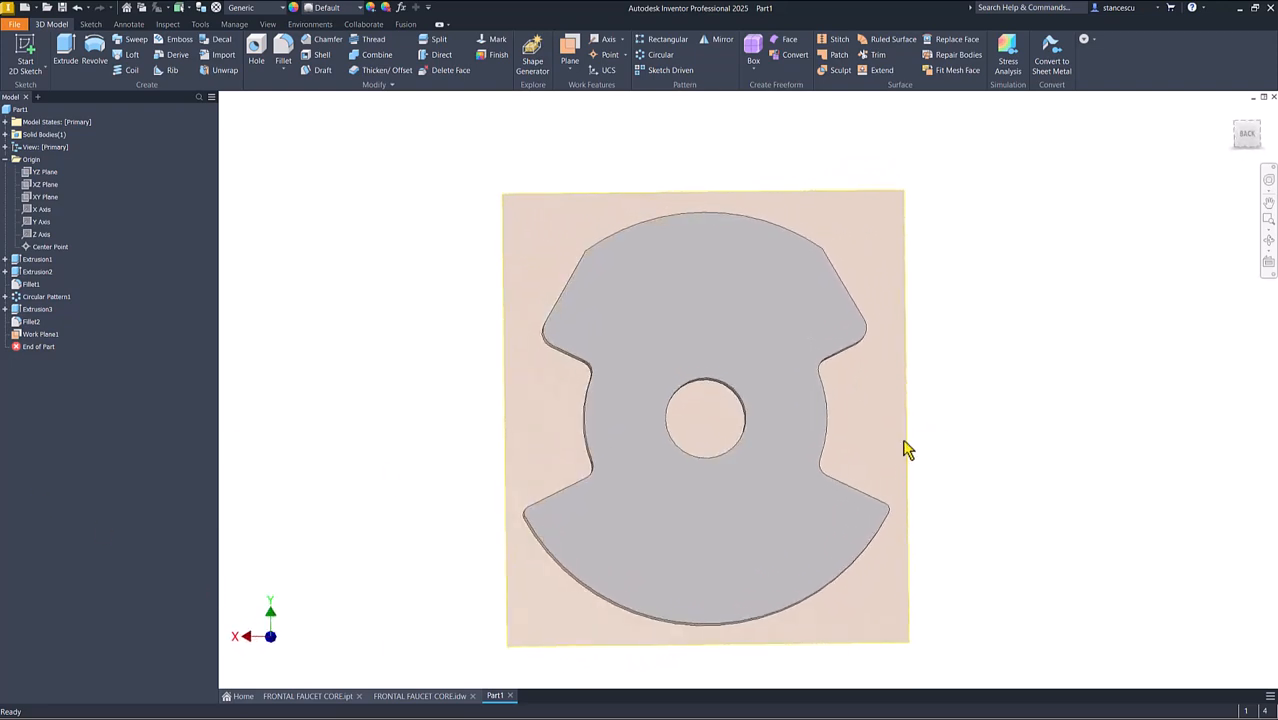
click(905, 445)
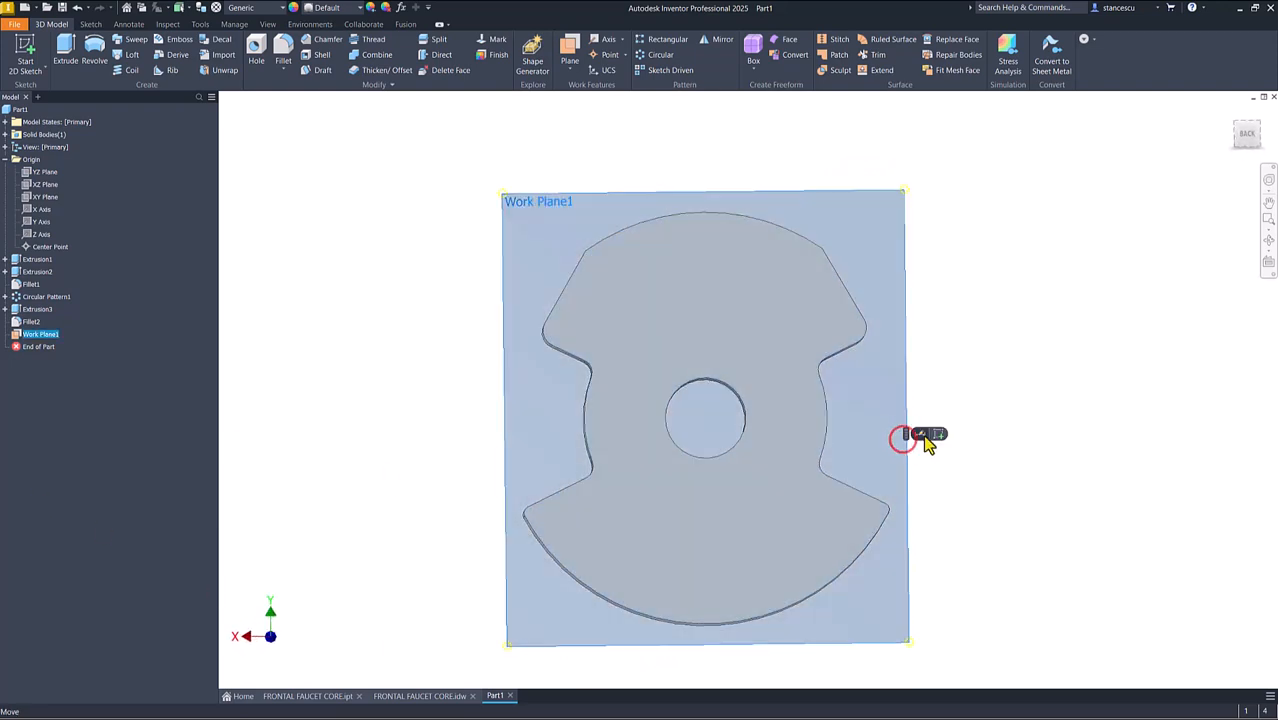
key(s)
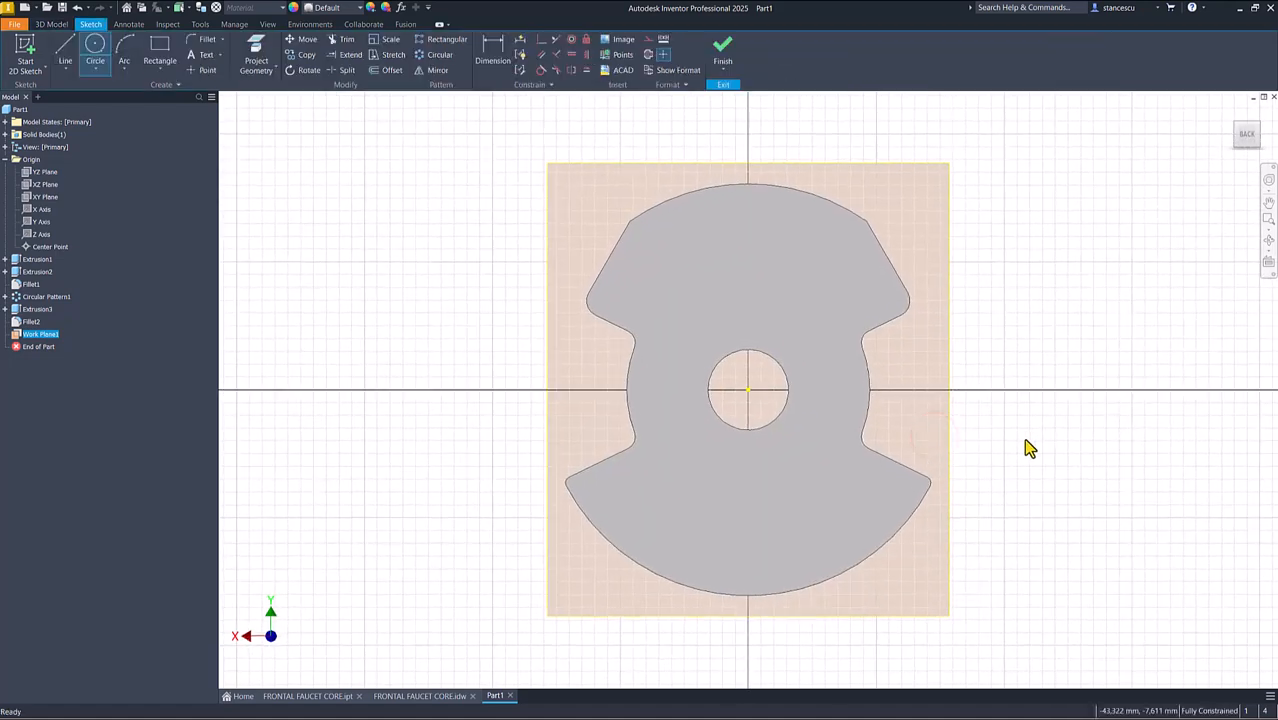
key(F7)
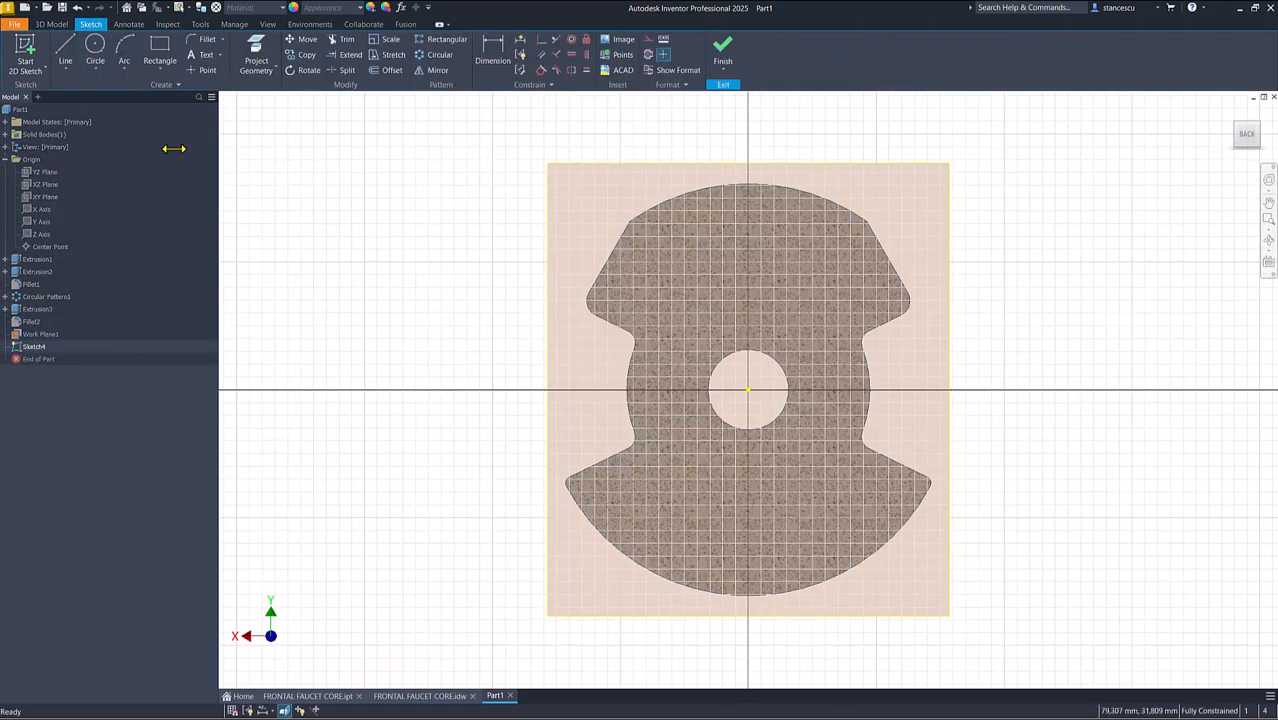
Step: Draw two concentric circles centered on the origin with diameters of 50,5 mm and 41 mm
click(100, 62)
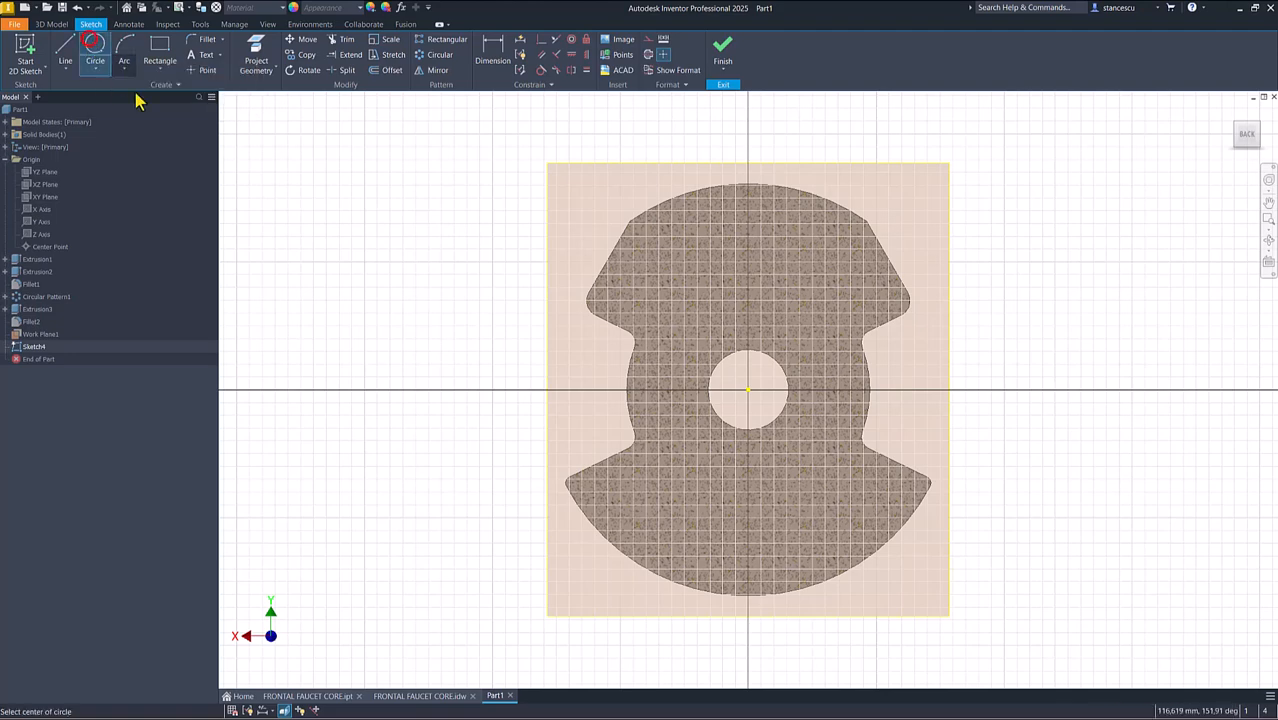
click(748, 390)
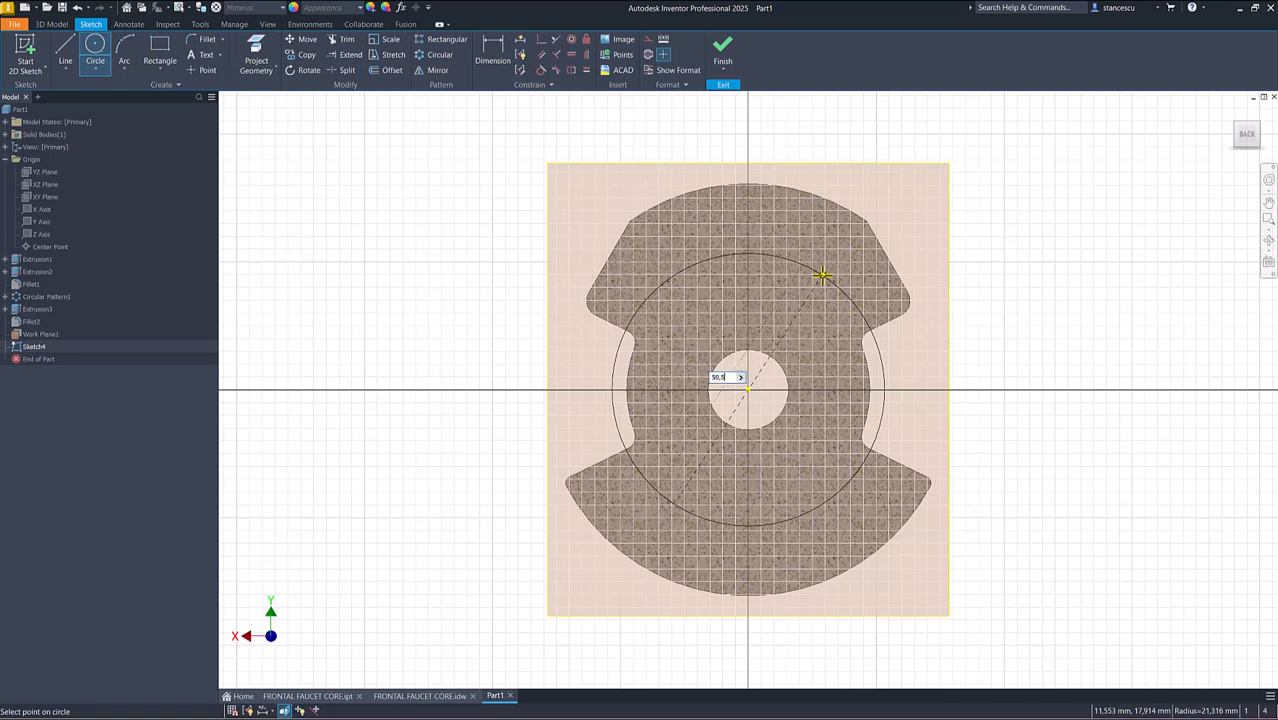
text(50,5)
key(Return)
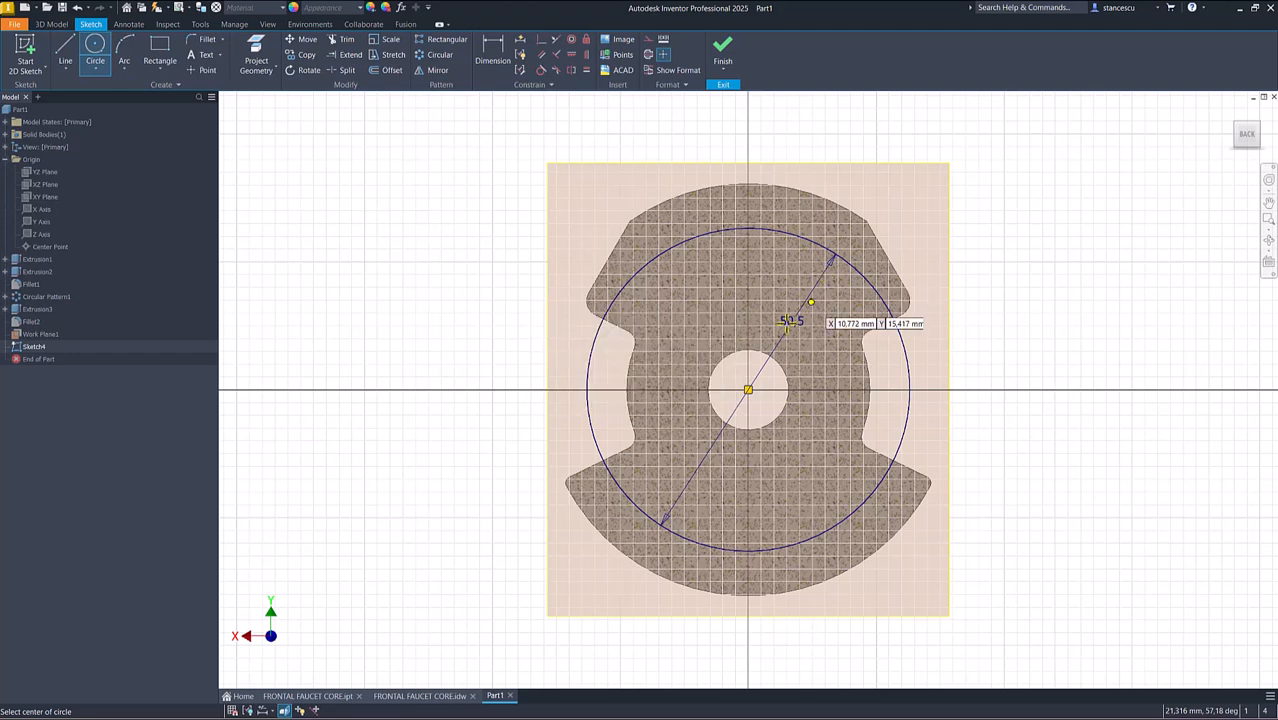
click(748, 390)
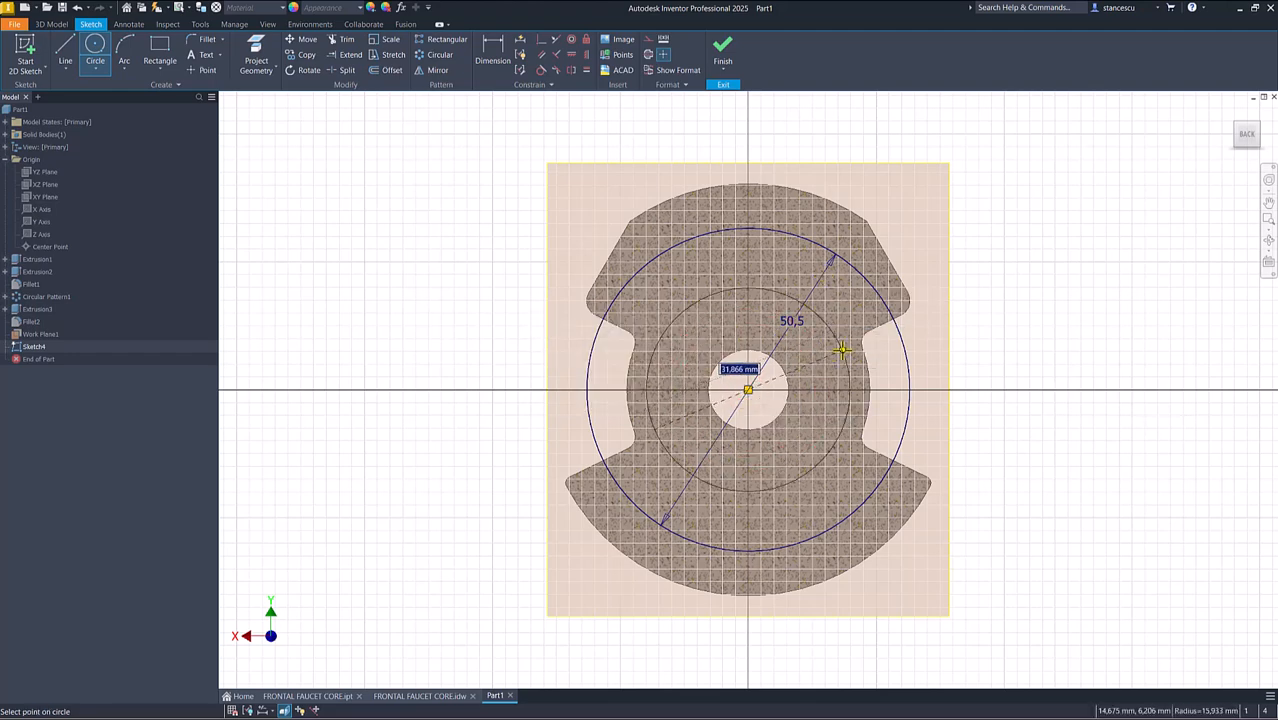
text(41)
key(Return)
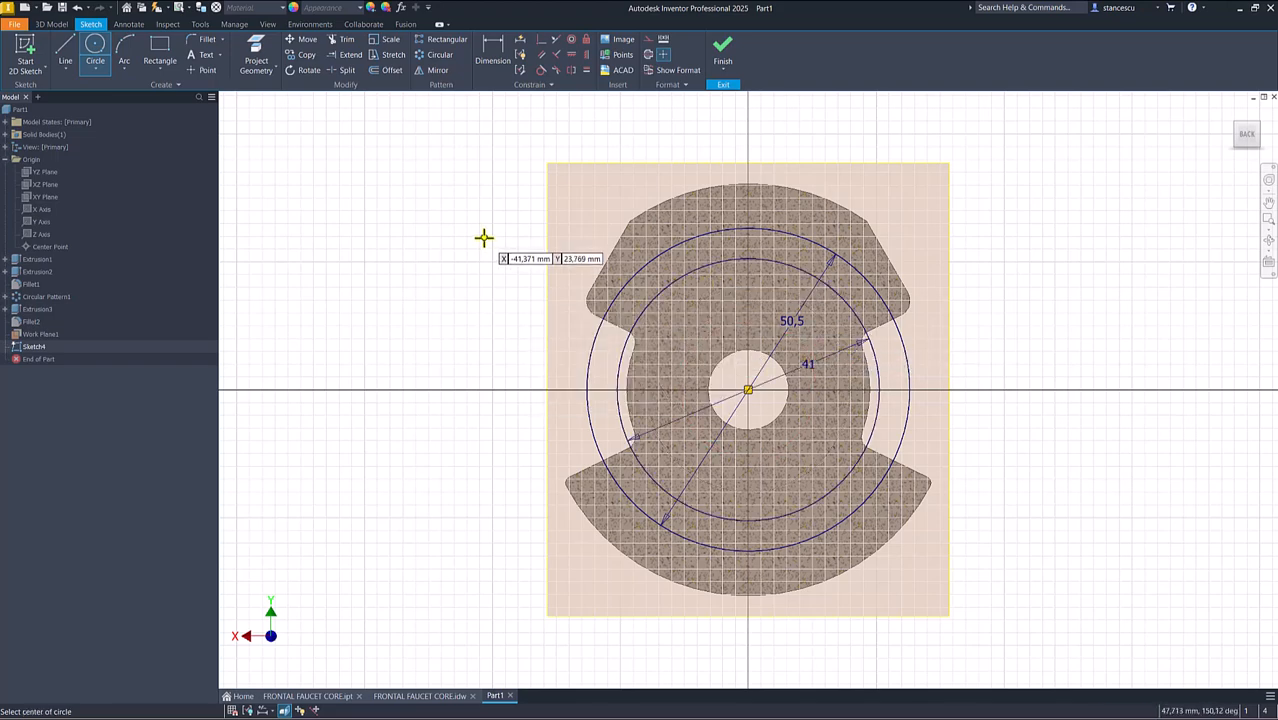
Step: Draw two vertical lines joining the two circles, one on each side of the vertical axis in the upper half
click(64, 48)
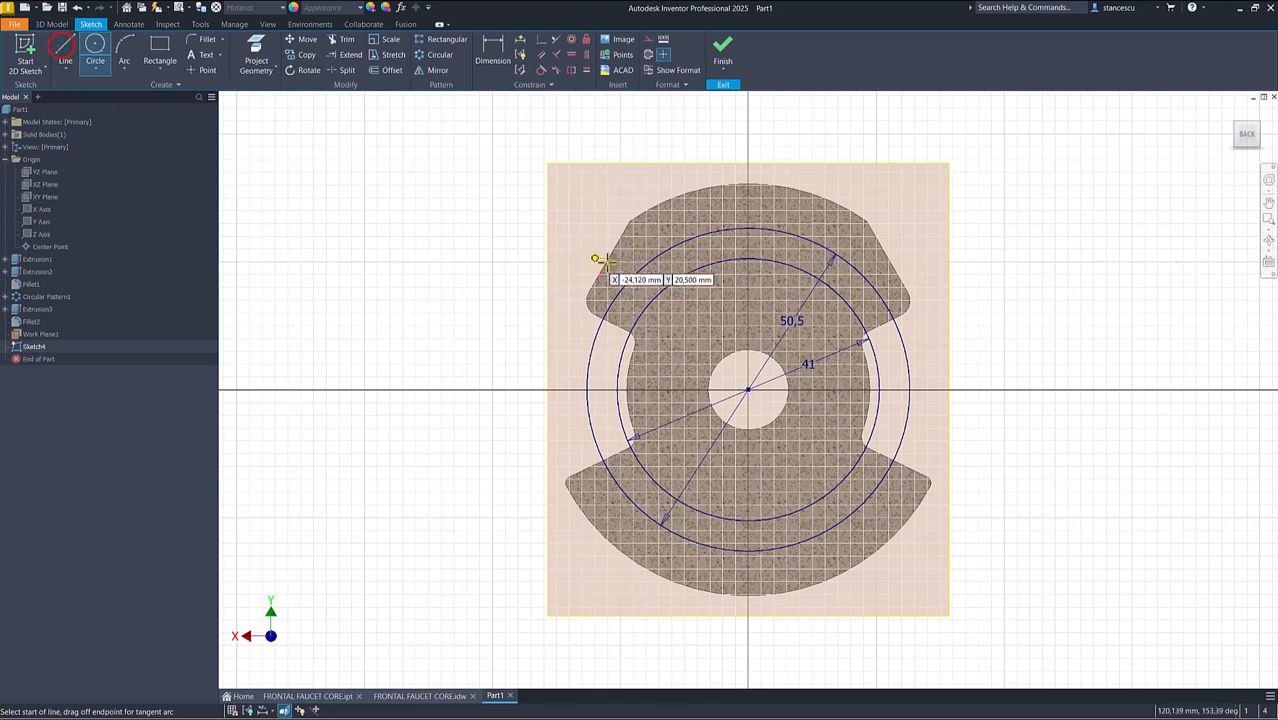
click(690, 241)
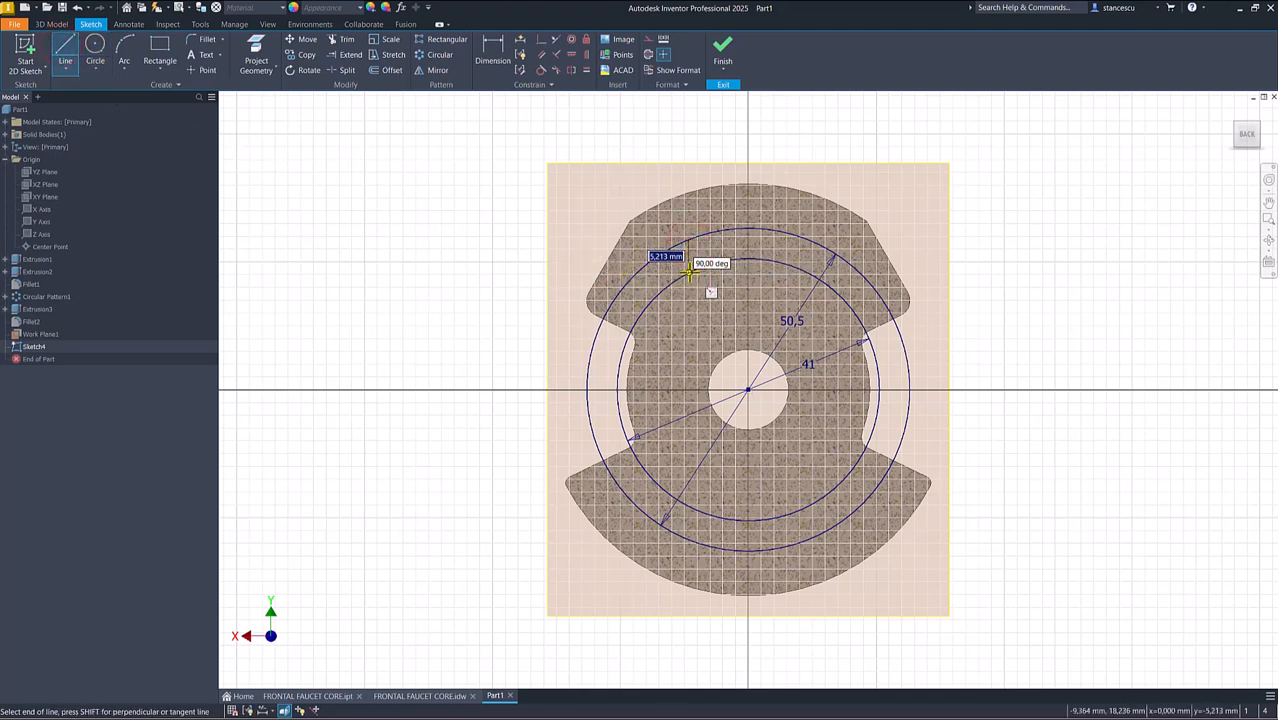
double_click(689, 272)
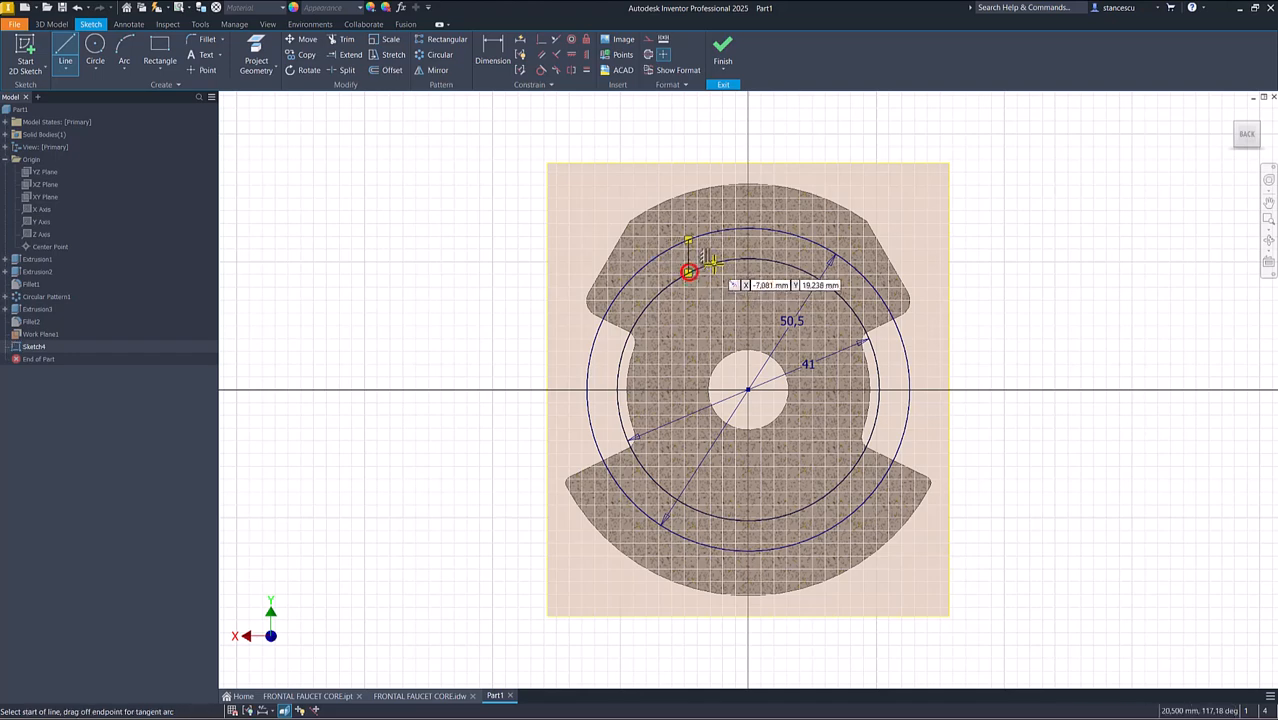
click(779, 228)
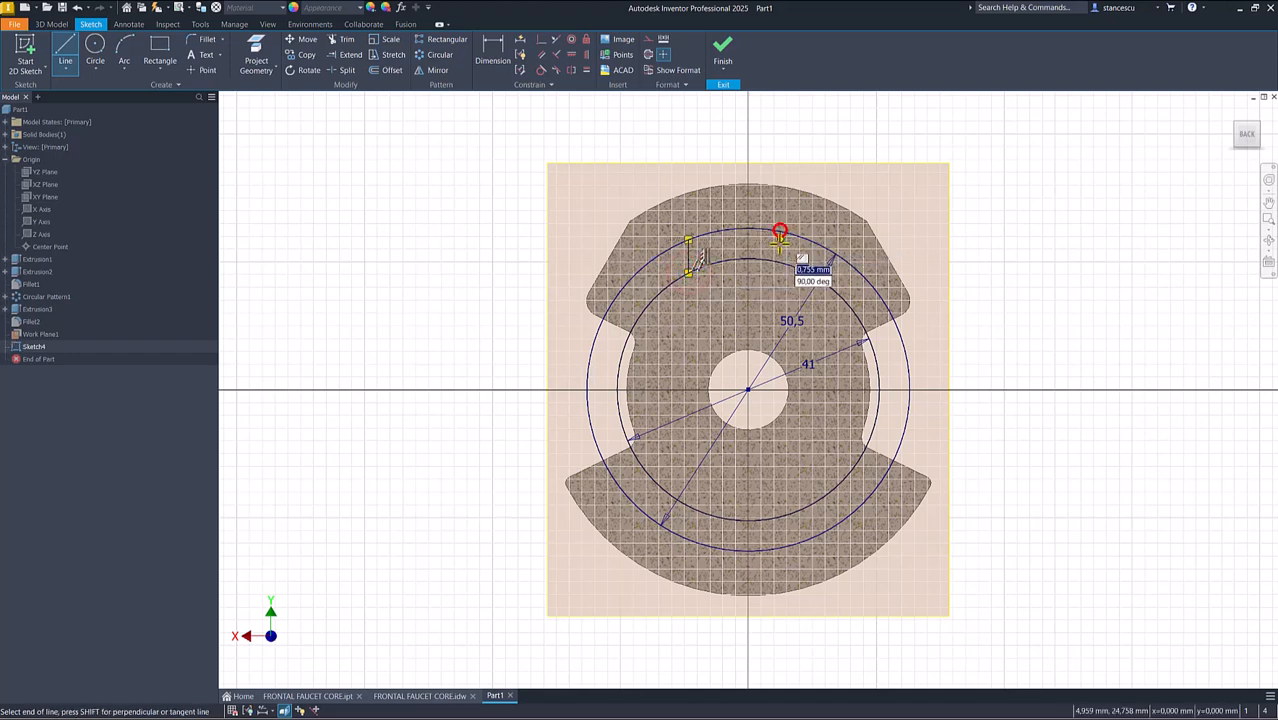
double_click(779, 262)
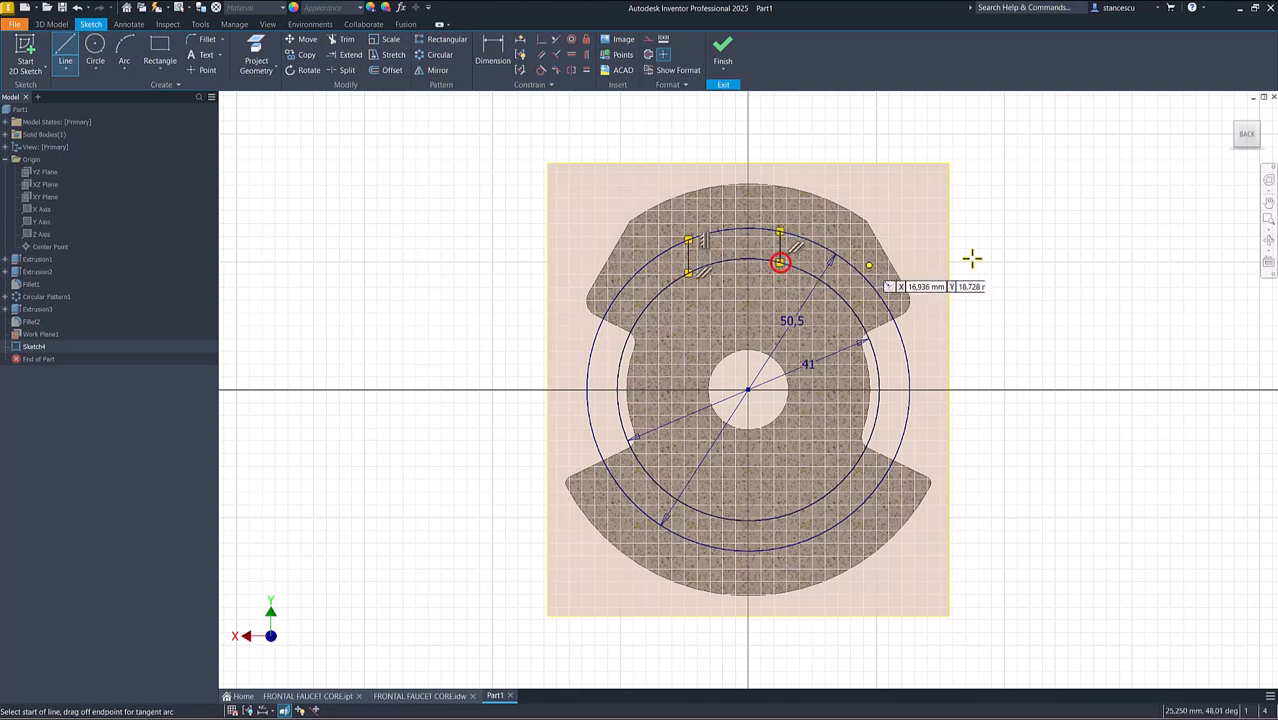
key(Escape)
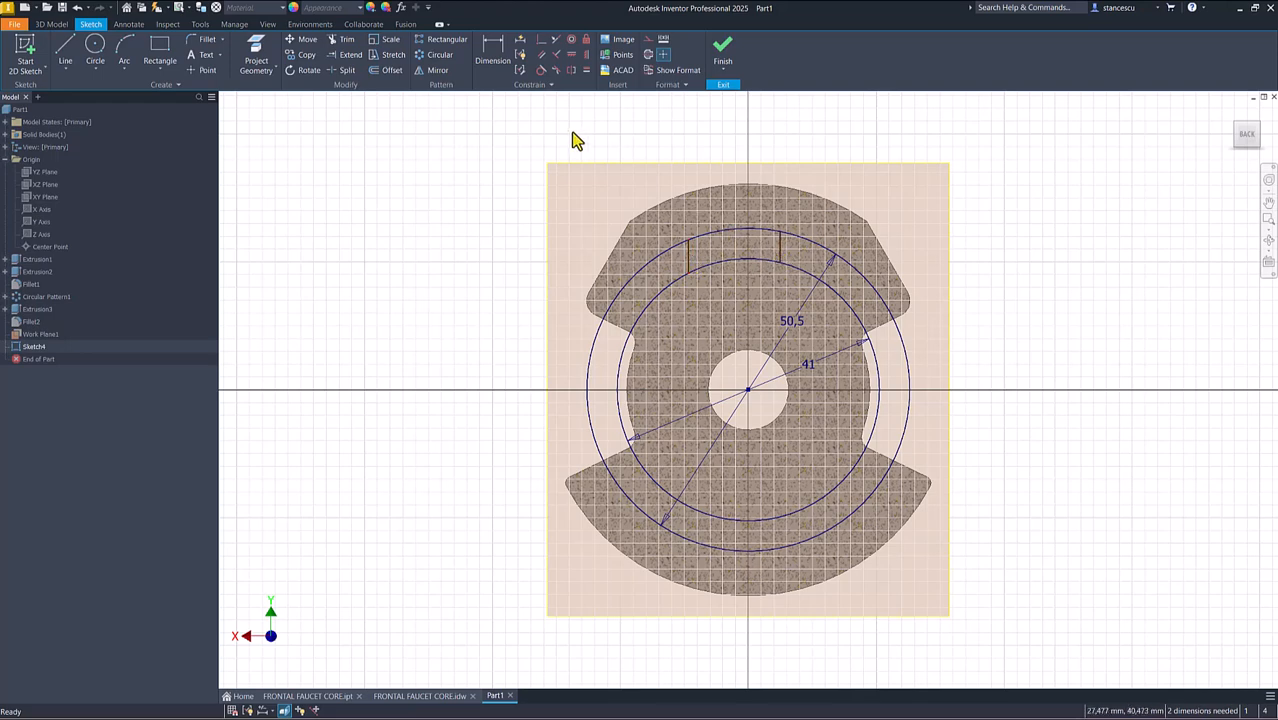
Step: Constrain the two vertical lines to equal length and spread them farther apart symmetrically about the vertical axis
click(587, 71)
click(689, 250)
click(779, 250)
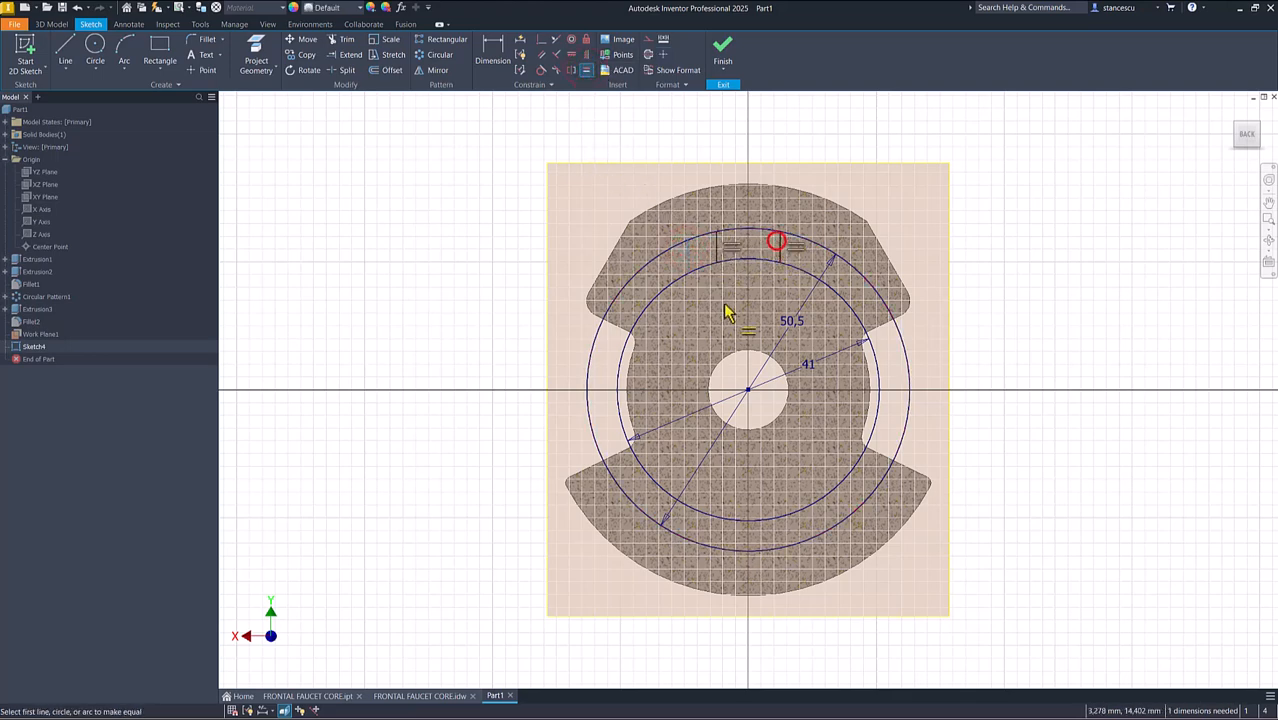
key(Escape)
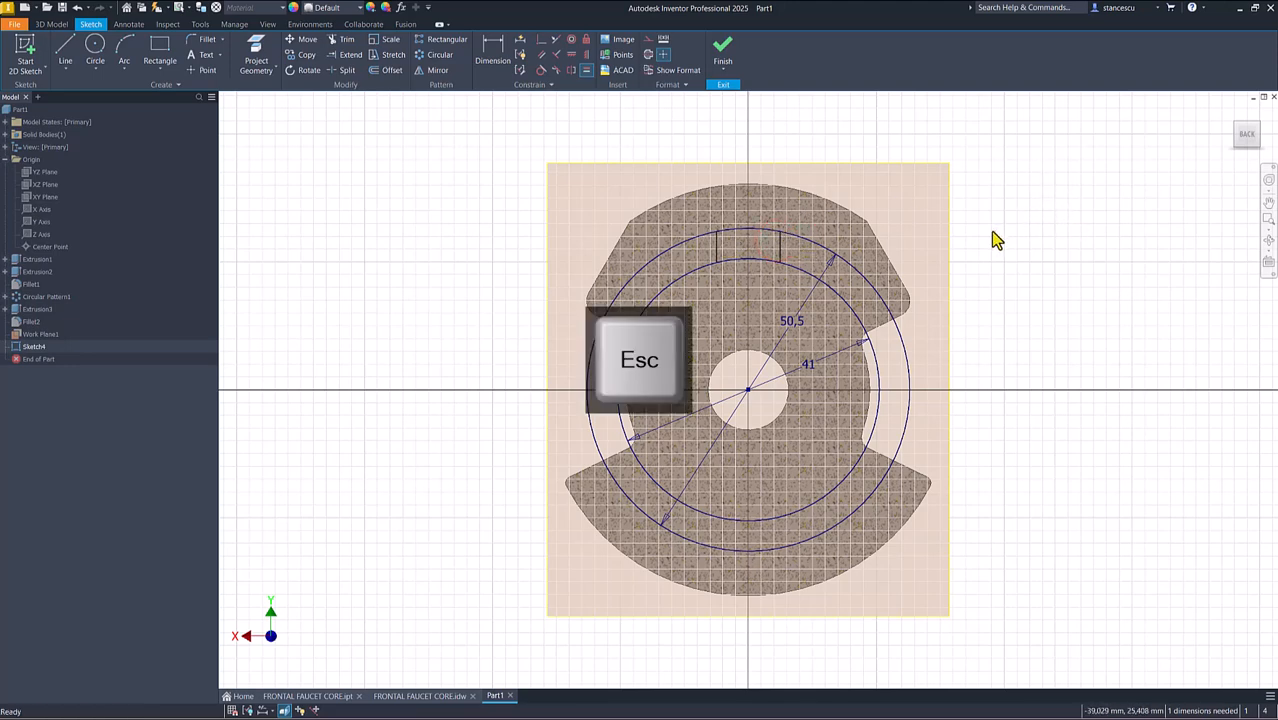
drag(785, 258, 808, 265)
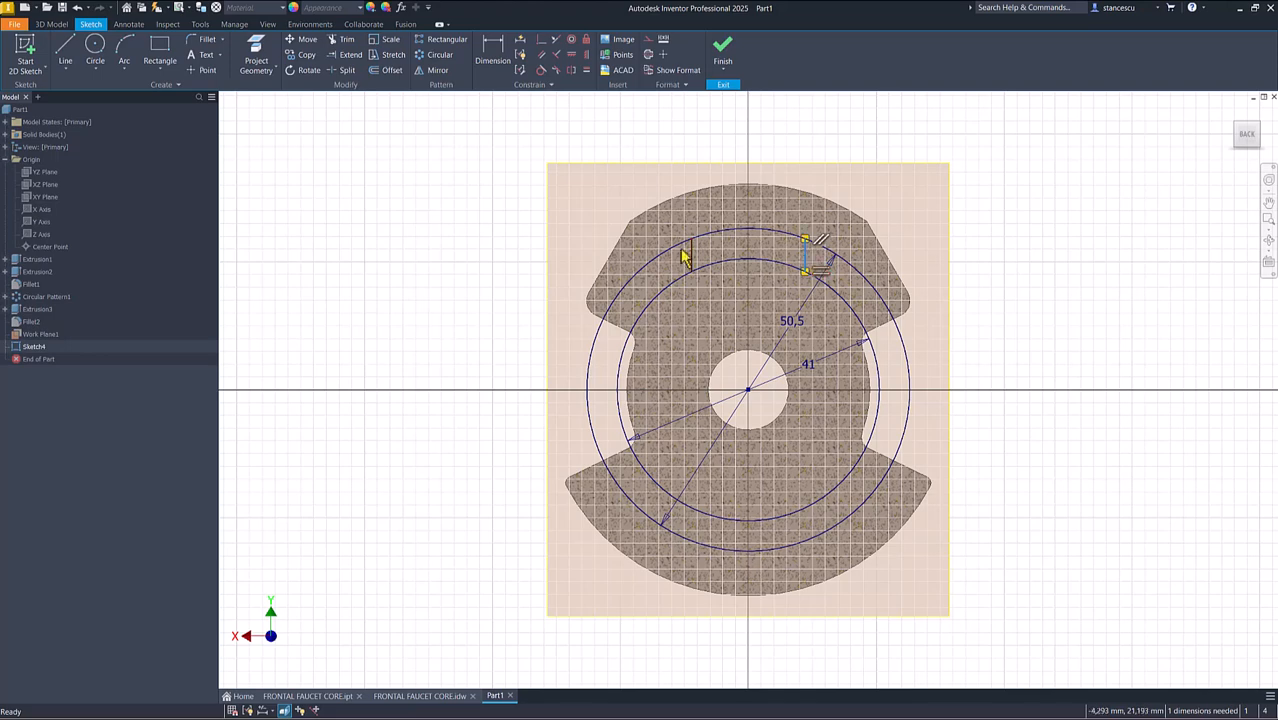
Step: Dimension the distance between the two vertical lines as 22 mm, placed above the part
click(492, 45)
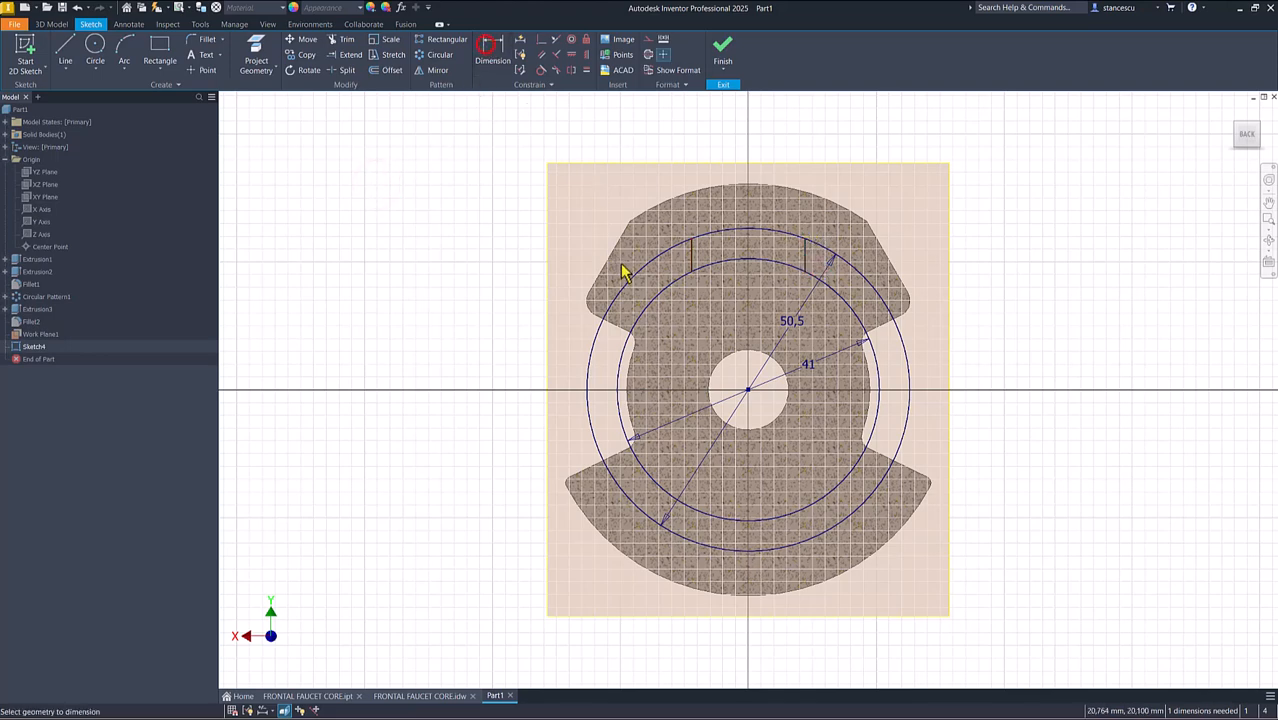
click(690, 252)
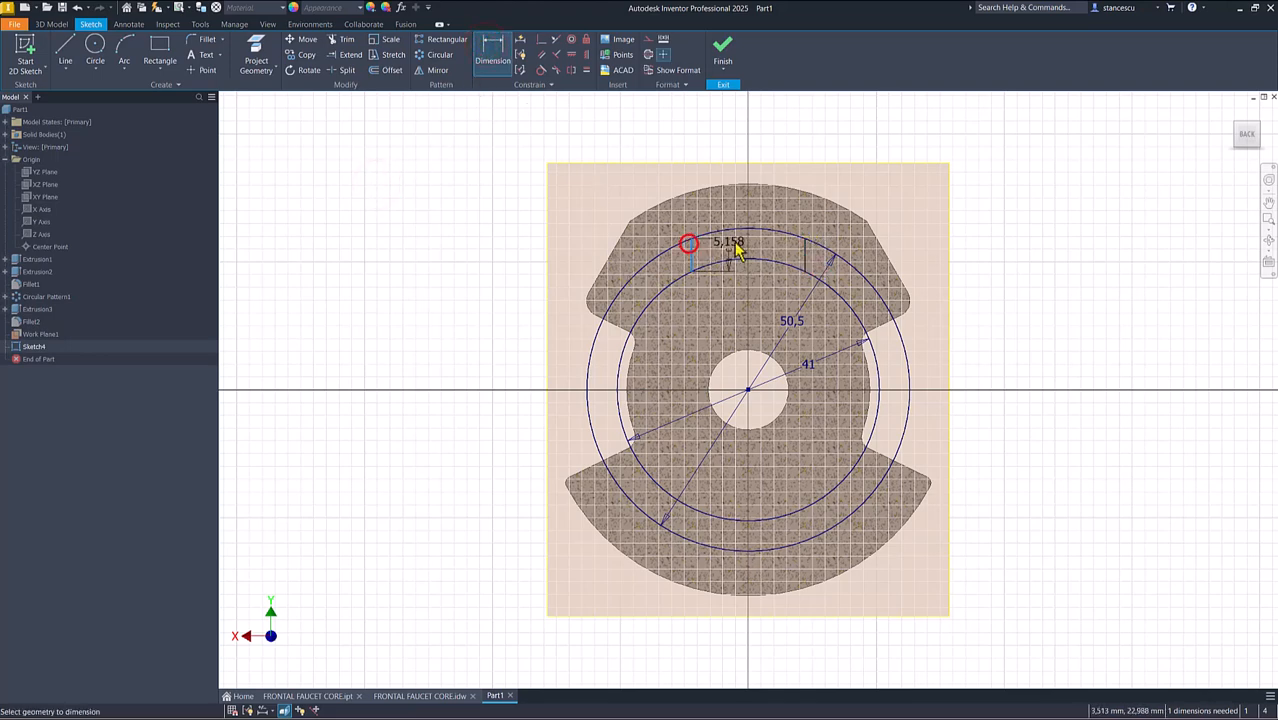
click(806, 258)
click(766, 140)
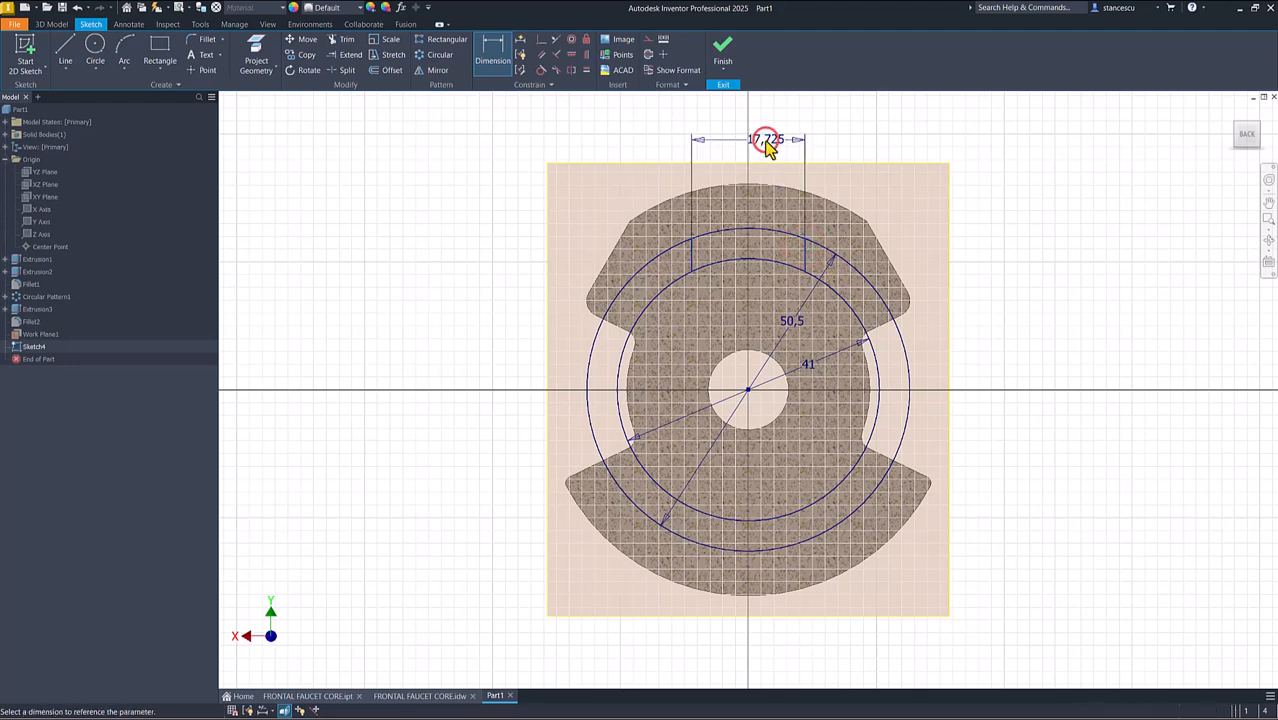
text(22)
key(Return)
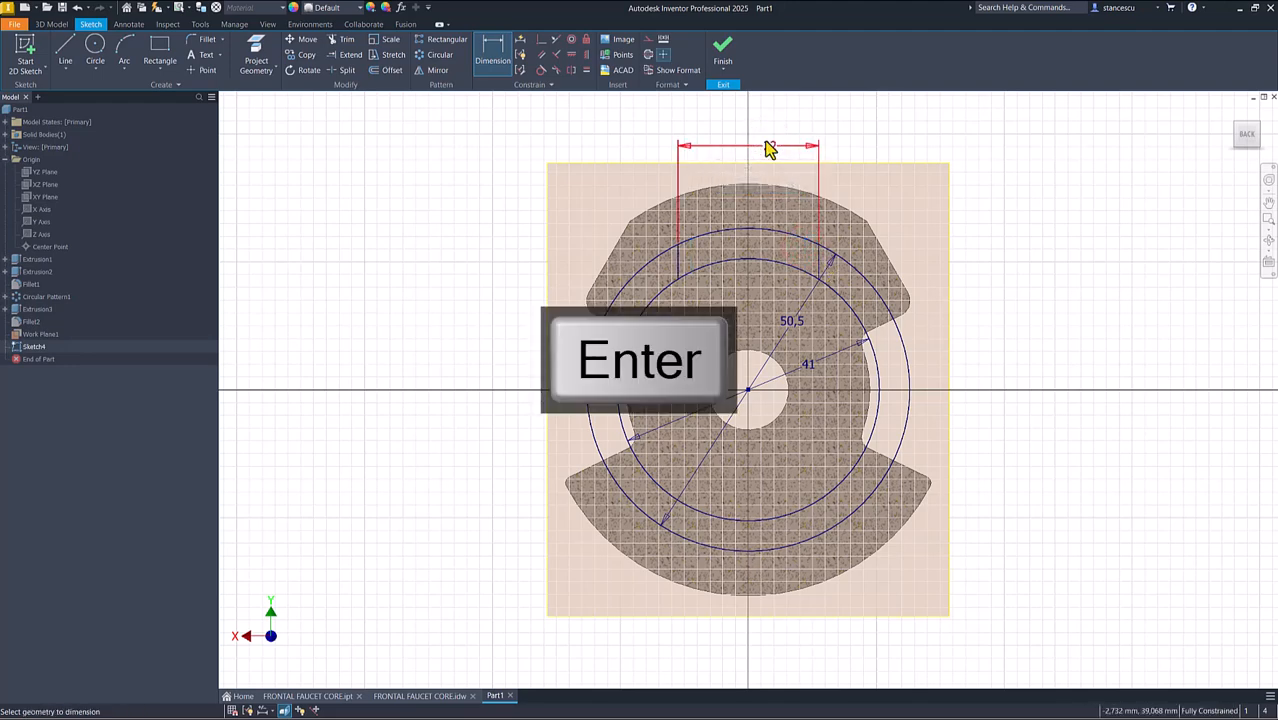
Step: Trim both circles outside the vertical lines, leaving only the upper arcs that close the pocket profile
click(343, 39)
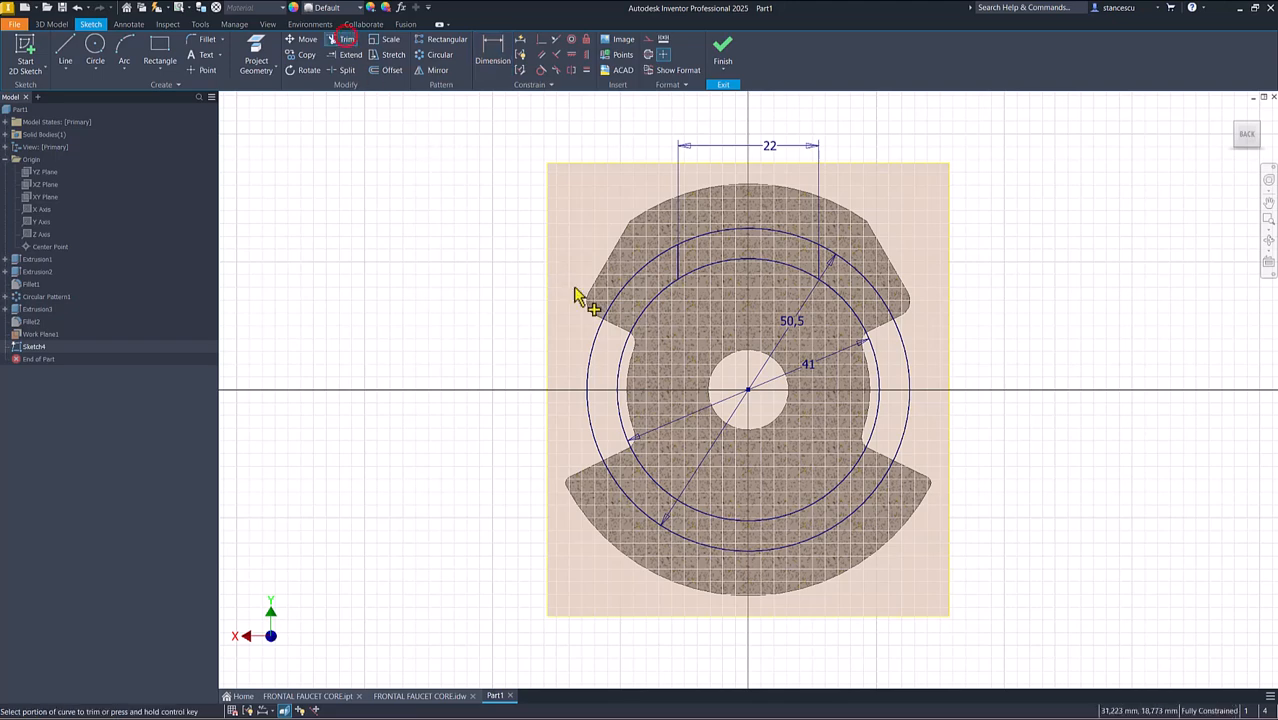
click(595, 335)
click(623, 354)
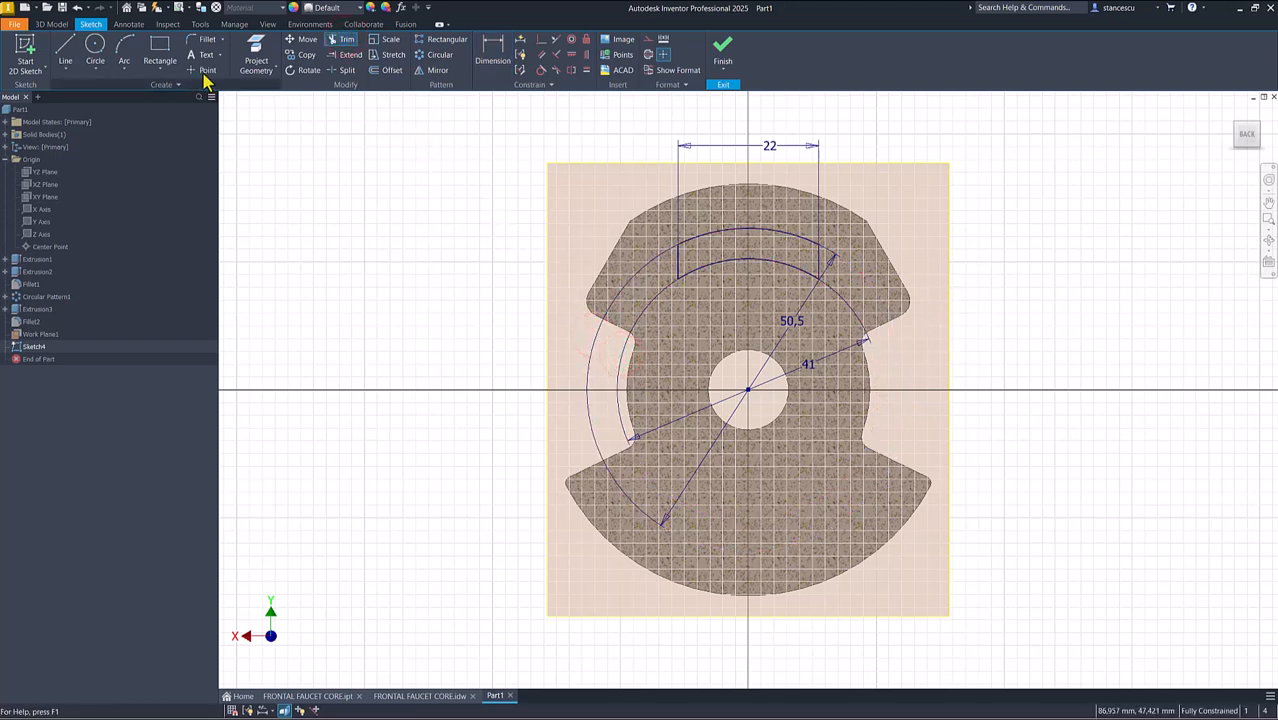
Step: Round all four corners of the pocket profile with 0,2 mm sketch fillets and finish the sketch
click(205, 40)
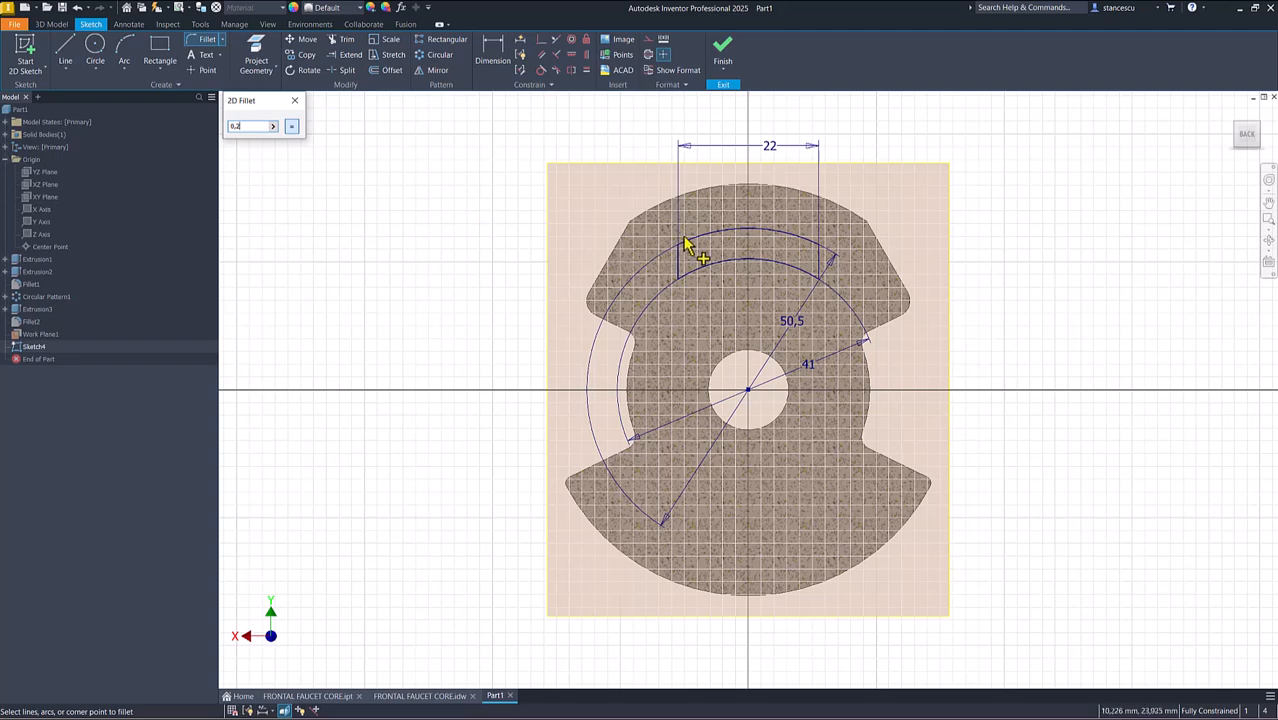
scroll(690, 251, up, 3)
middle_drag(708, 306, 597, 398)
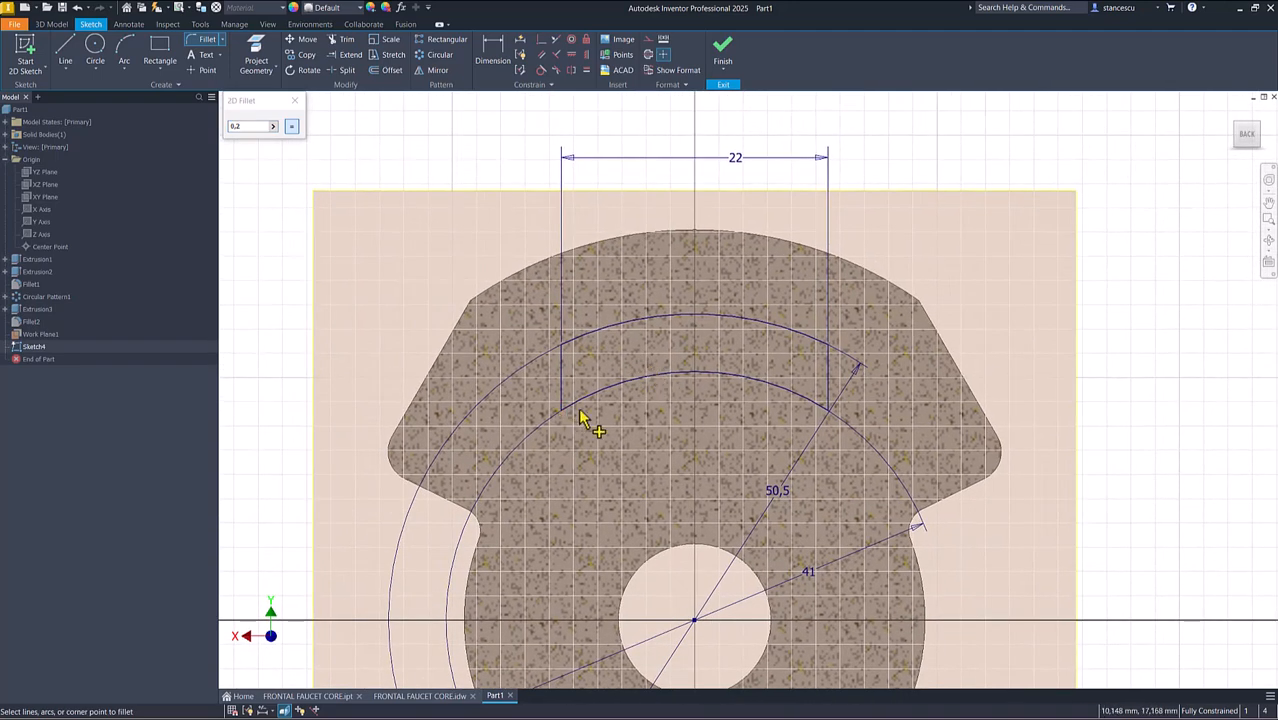
click(579, 401)
click(563, 400)
click(561, 357)
click(585, 342)
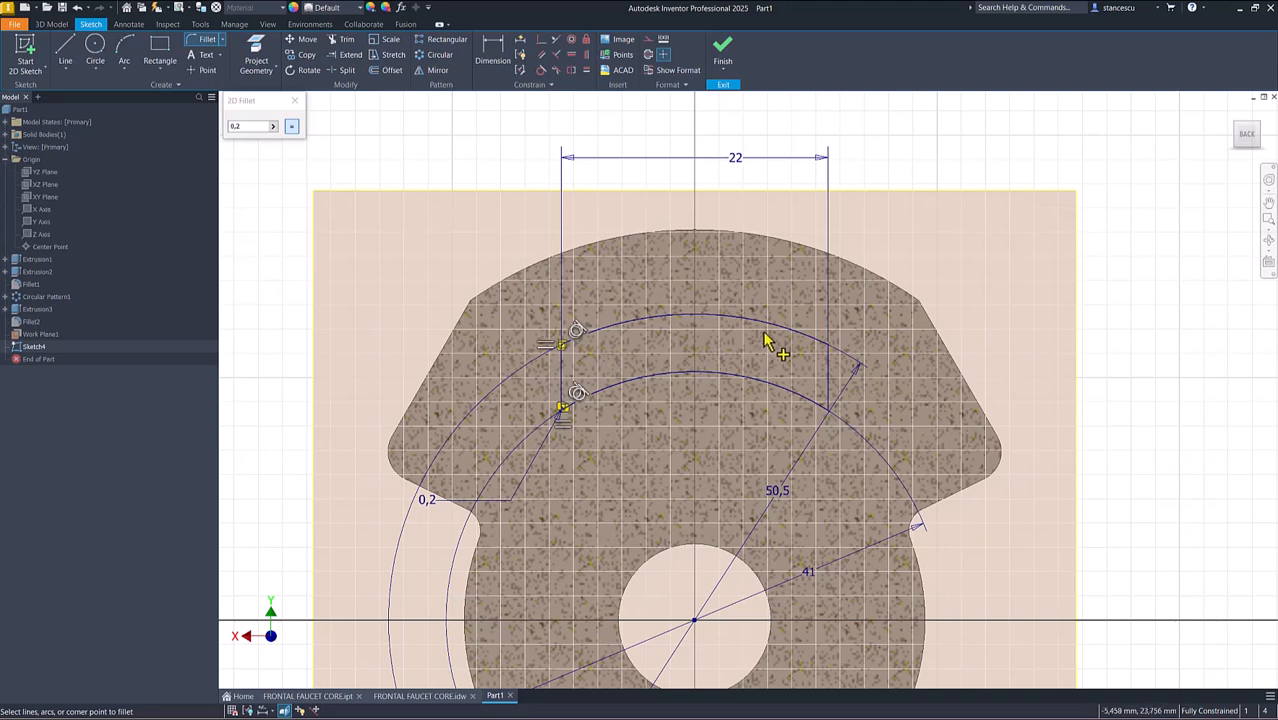
click(808, 343)
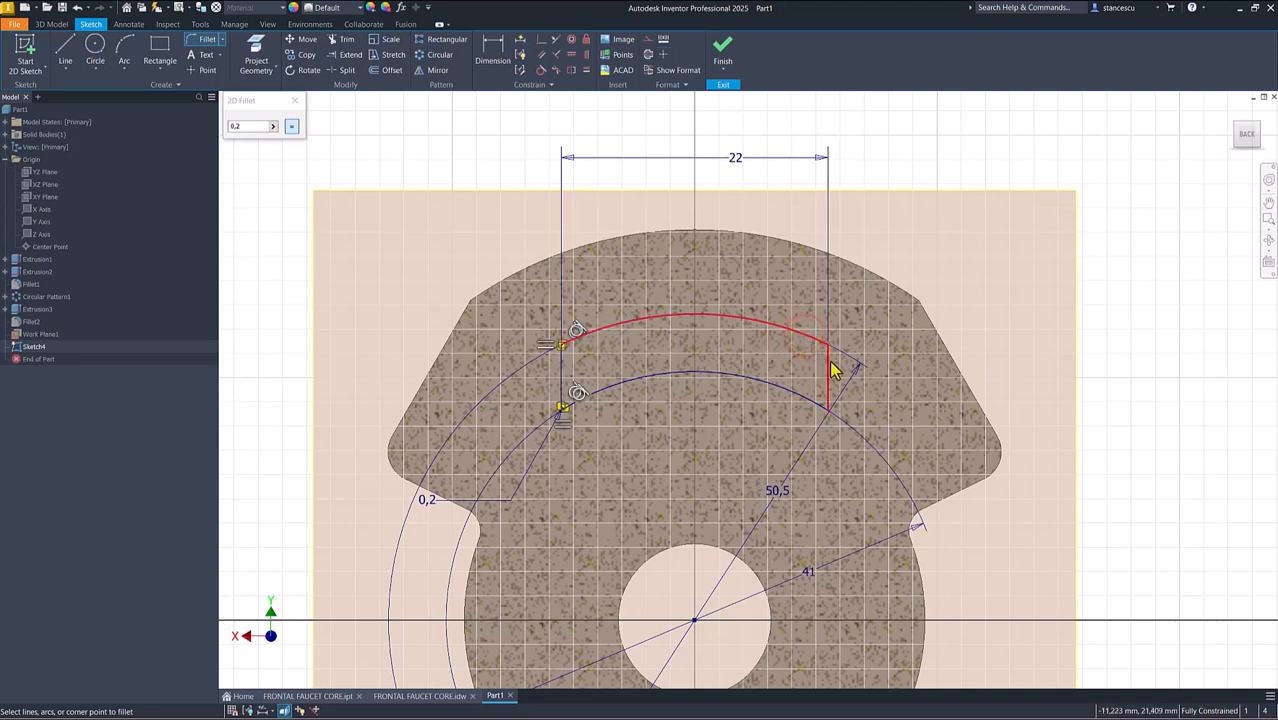
click(832, 370)
click(800, 400)
click(829, 392)
click(728, 46)
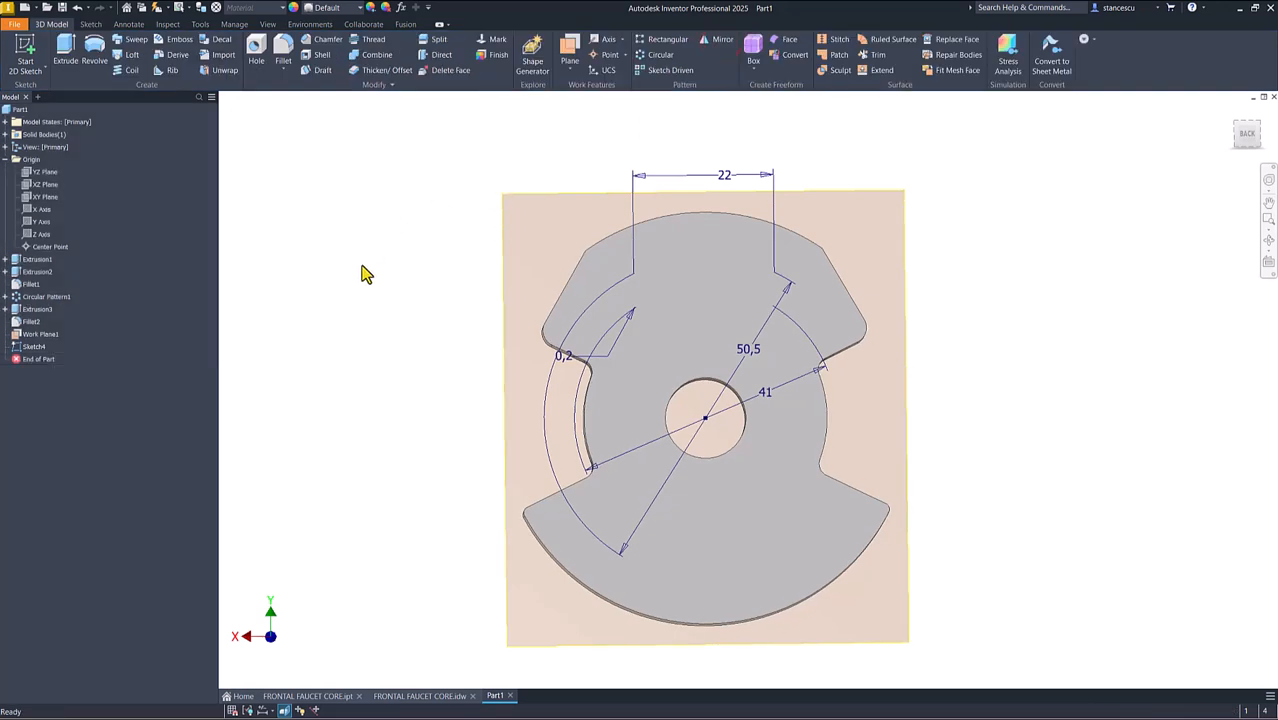
Step: Hide the offset work plane
shift+middle_drag(611, 365, 950, 214)
click(953, 208)
right_click(953, 207)
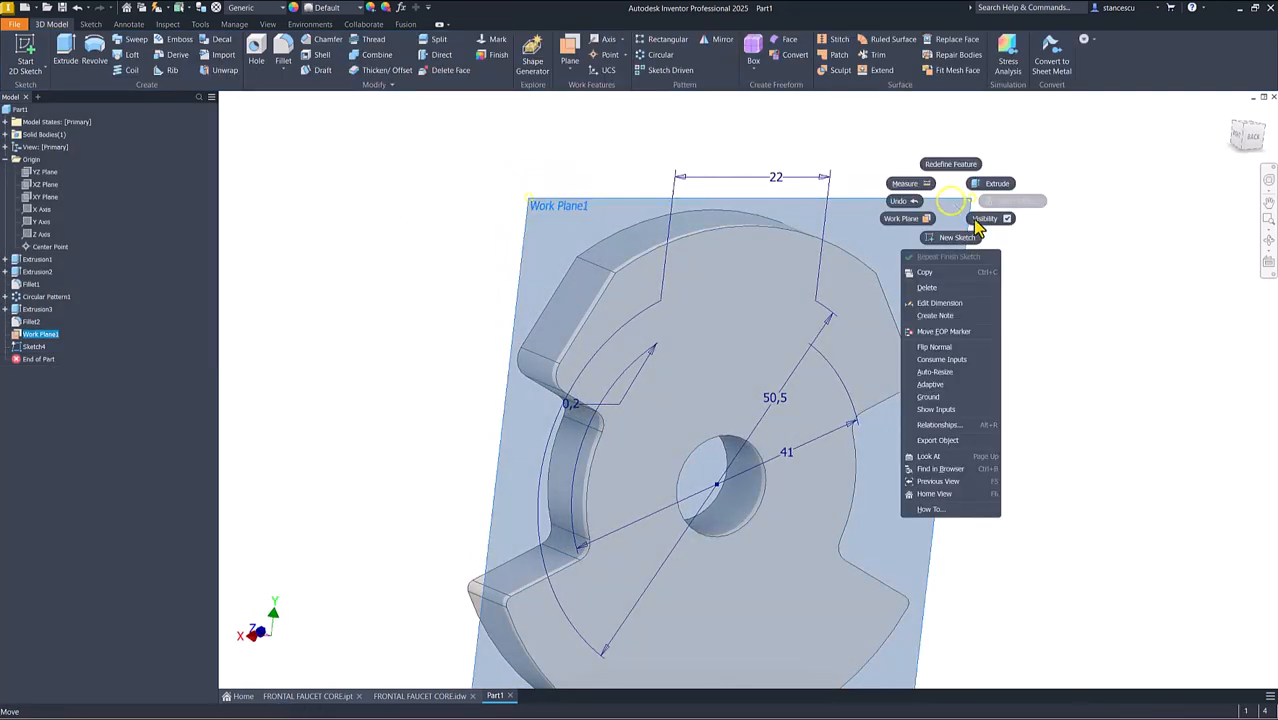
click(985, 219)
shift+middle_drag(391, 225, 295, 147)
Step: Extrude the pocket profile as a cut from the sketch plane through all toward the back face, with a 60° taper
click(65, 45)
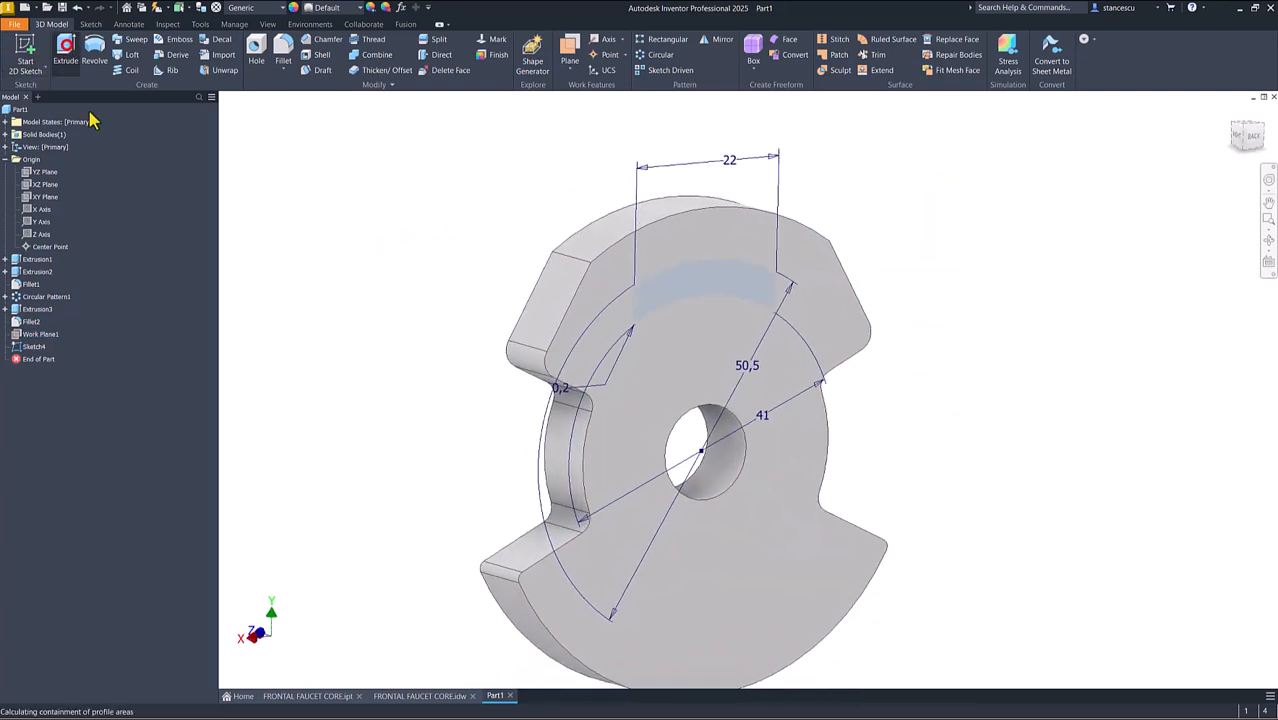
shift+middle_drag(676, 305, 815, 285)
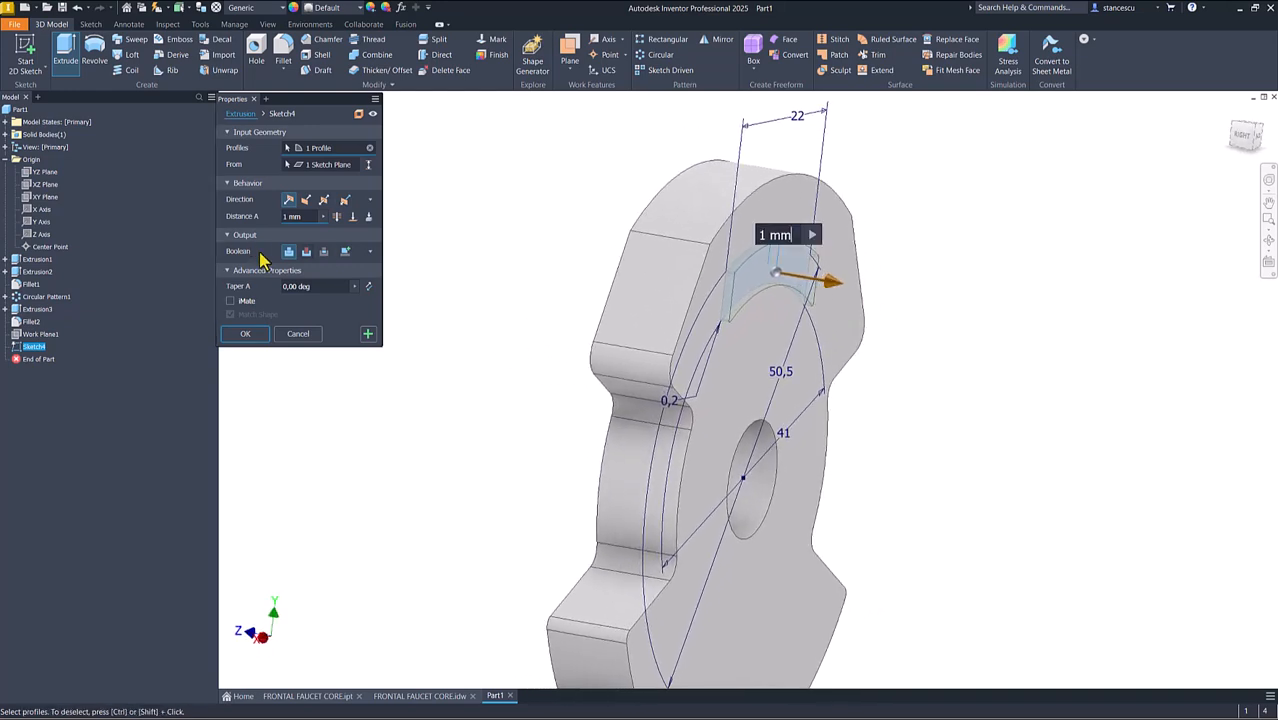
click(306, 251)
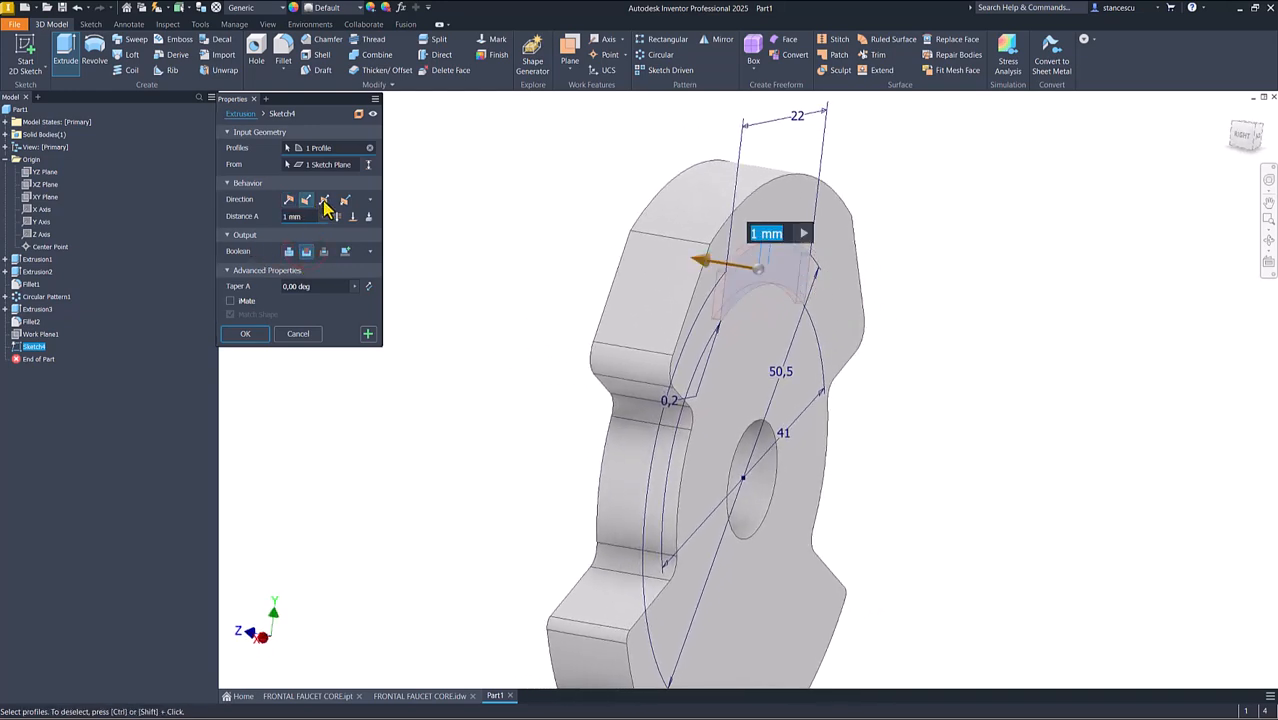
click(289, 200)
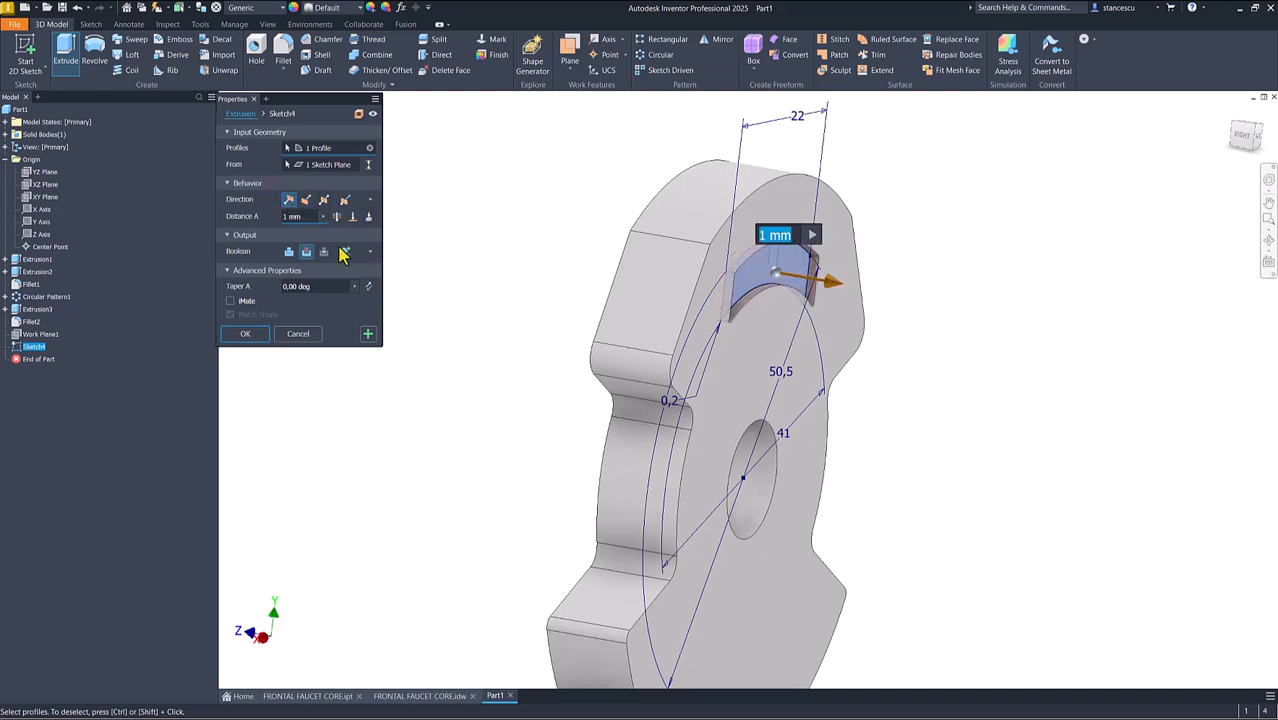
click(314, 287)
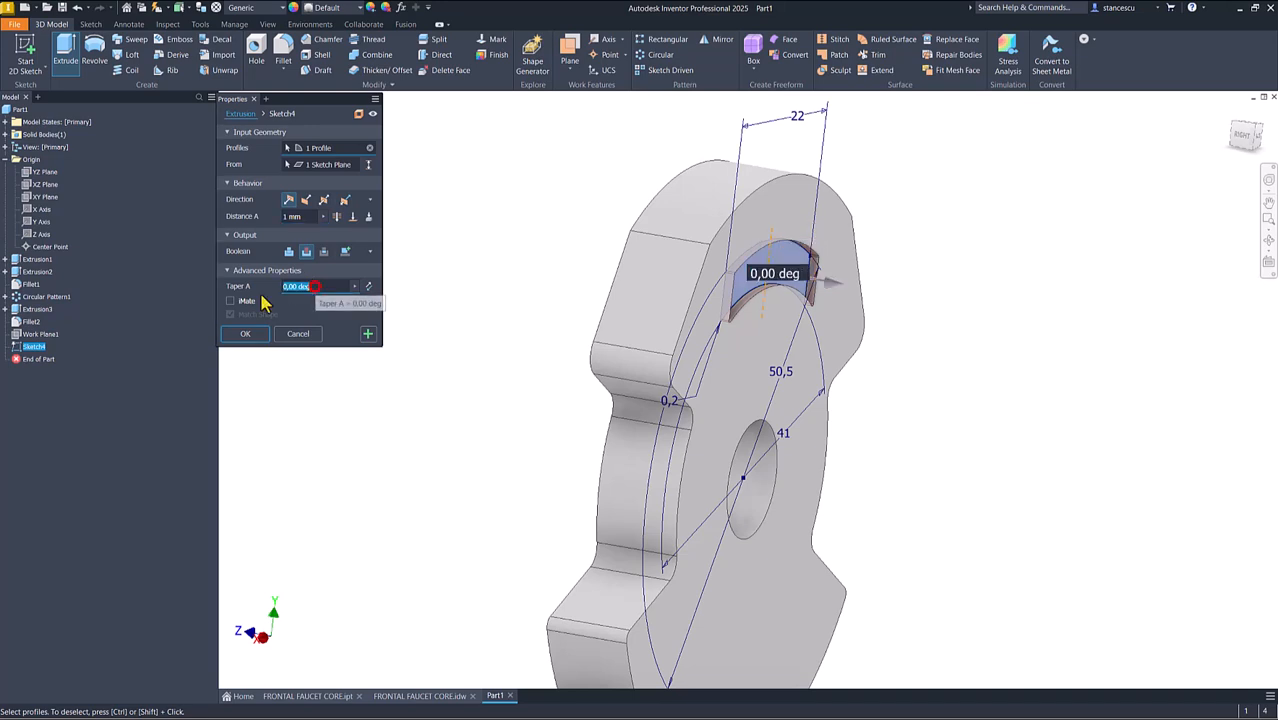
text(60)
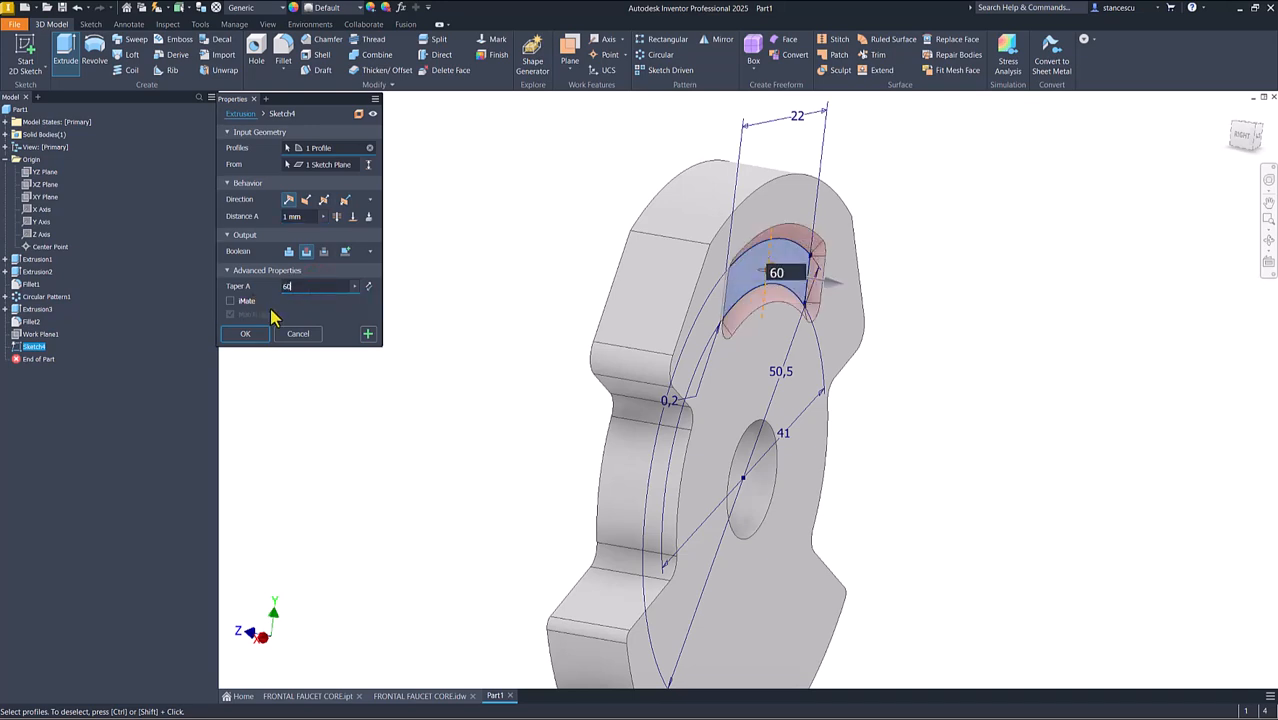
shift+middle_drag(420, 345, 1028, 306)
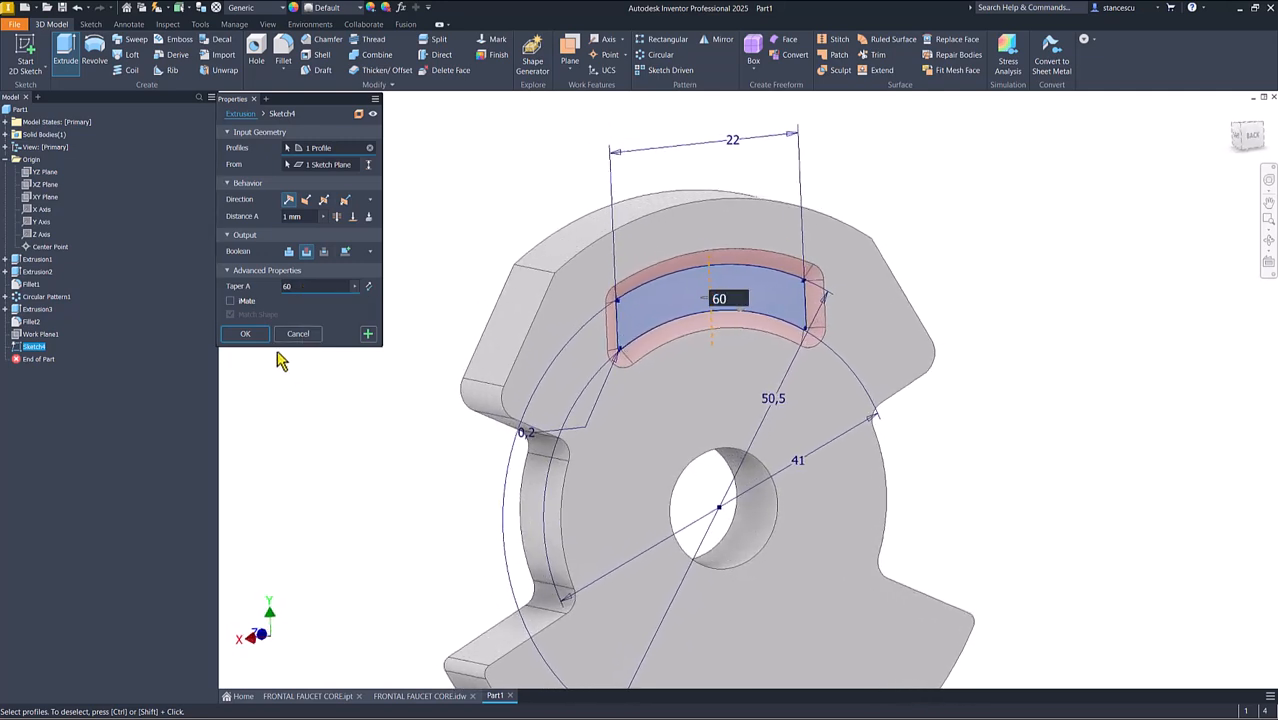
click(337, 217)
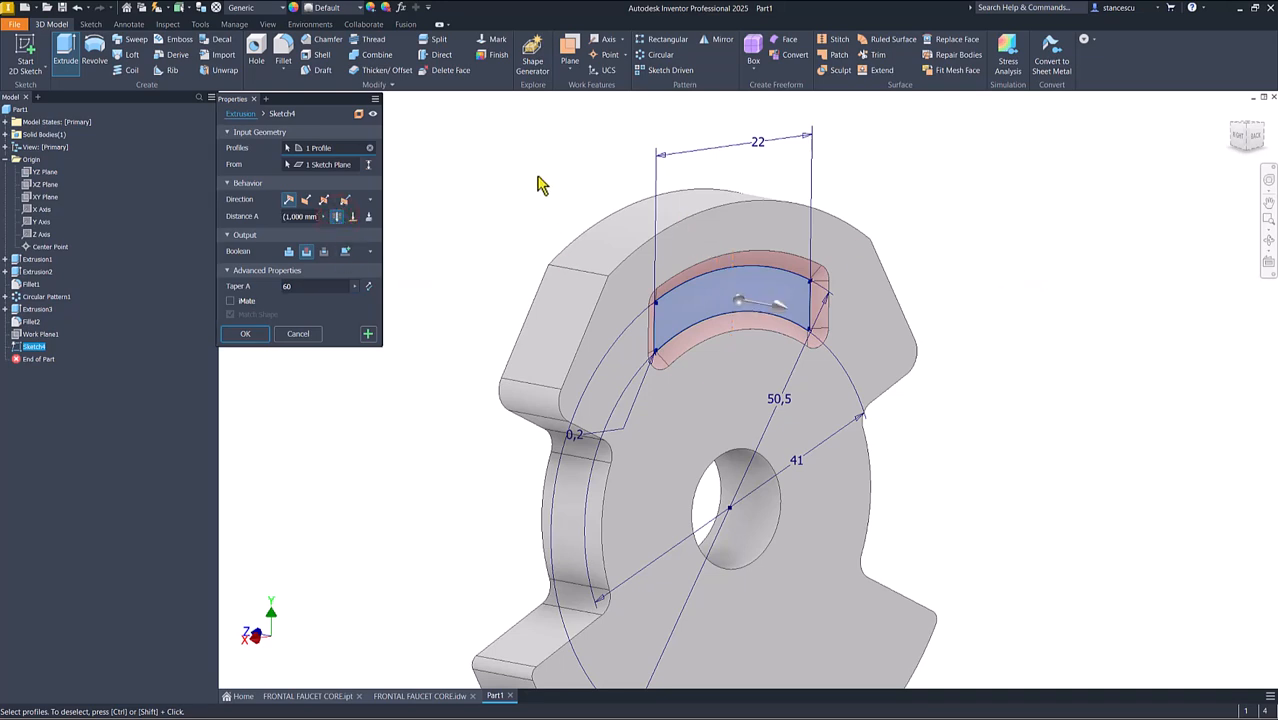
click(250, 335)
key(F6)
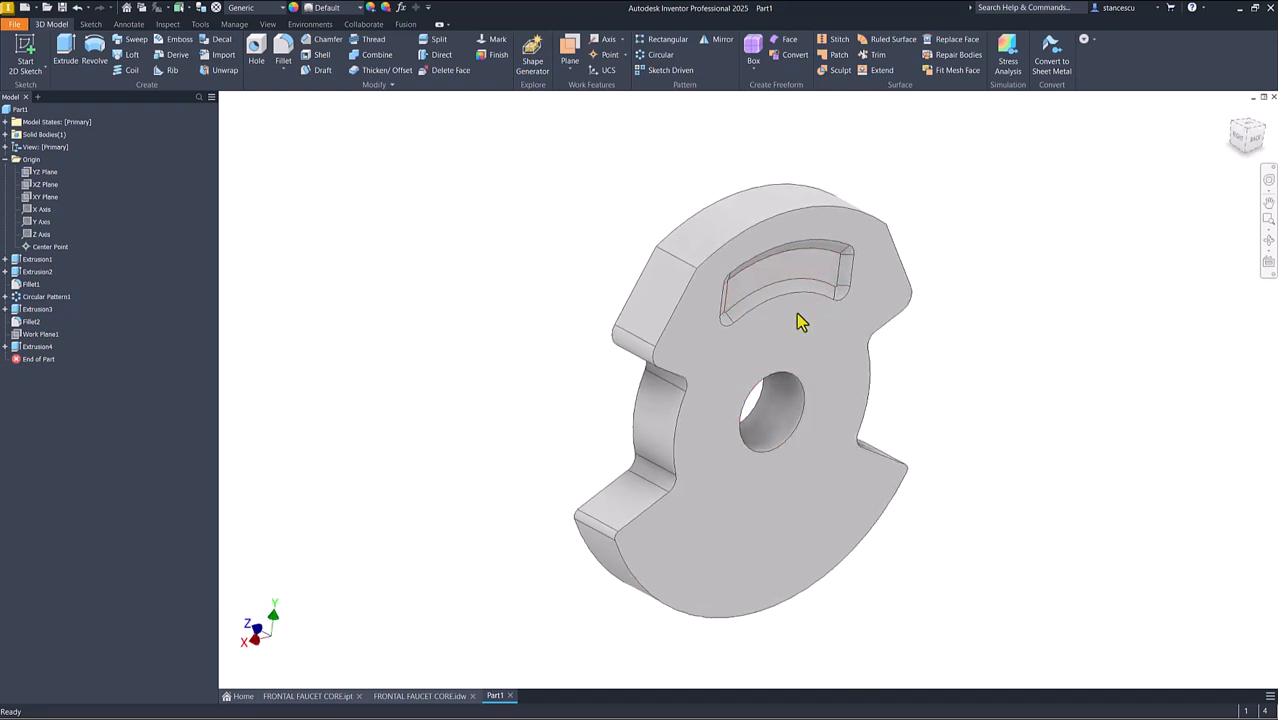
Step: Mirror the tapered pocket cut about the XZ plane to the opposite side of the back face
click(525, 314)
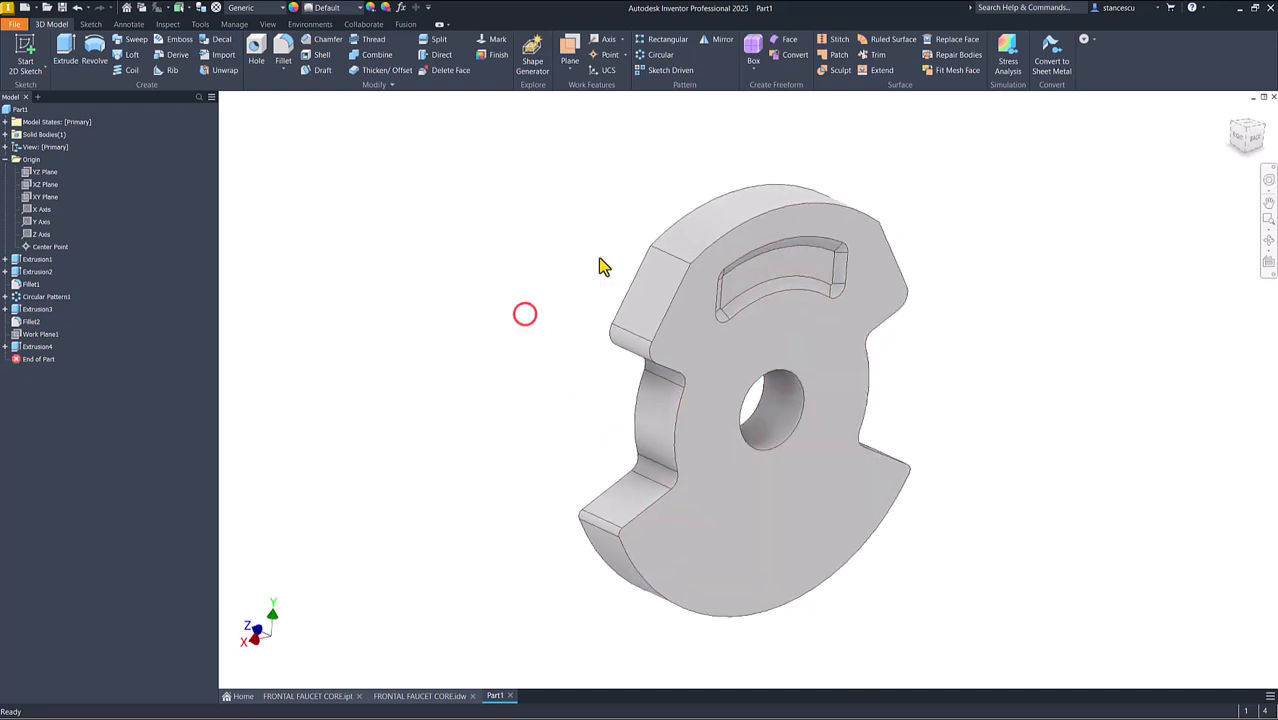
click(715, 55)
click(30, 346)
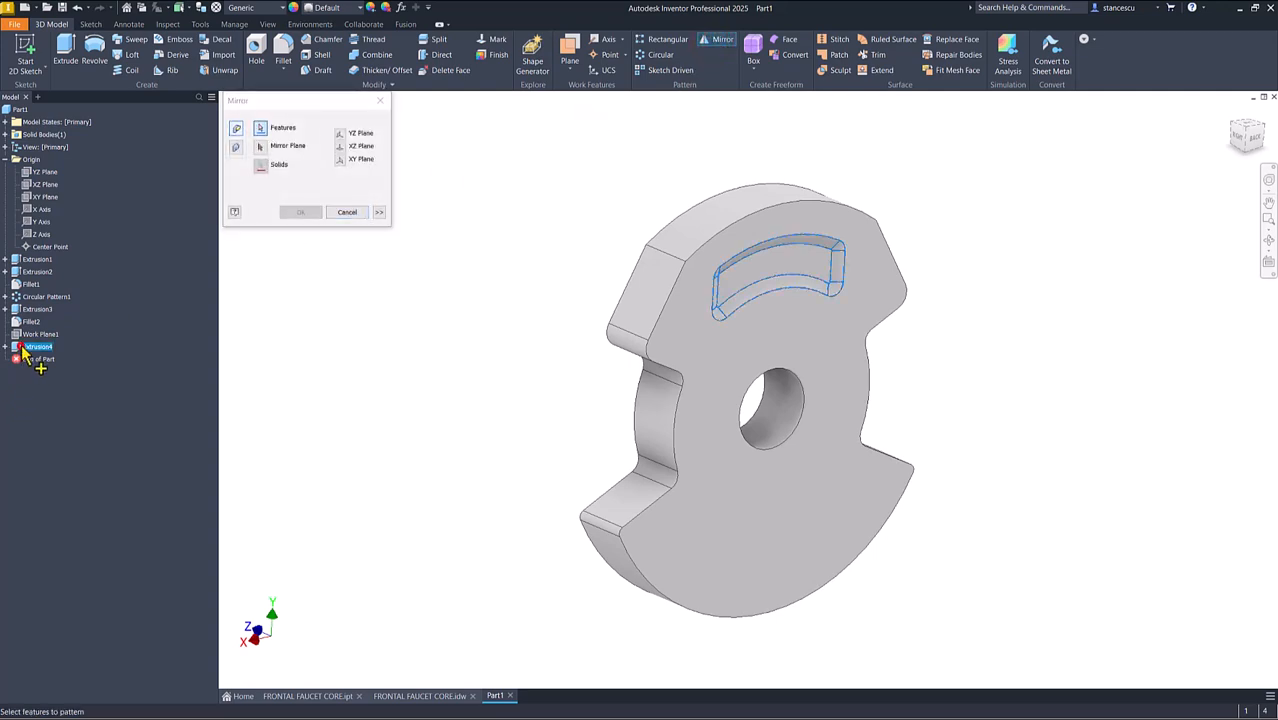
click(261, 150)
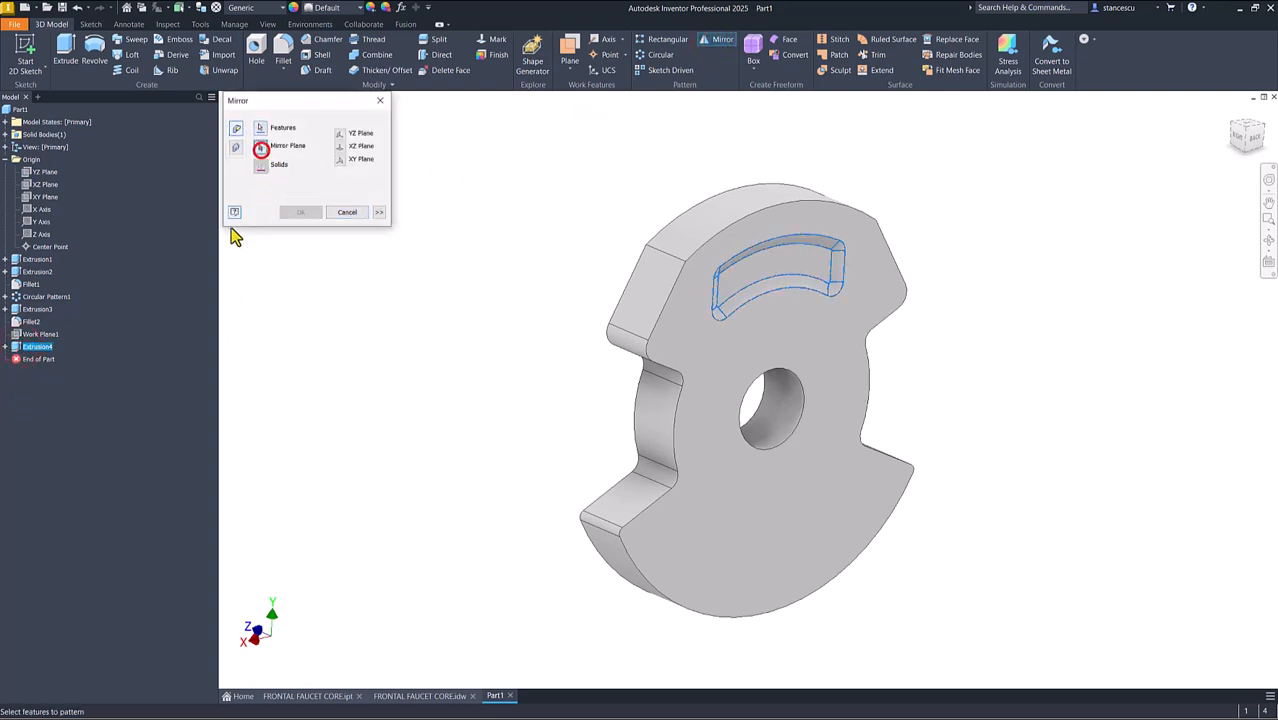
click(45, 184)
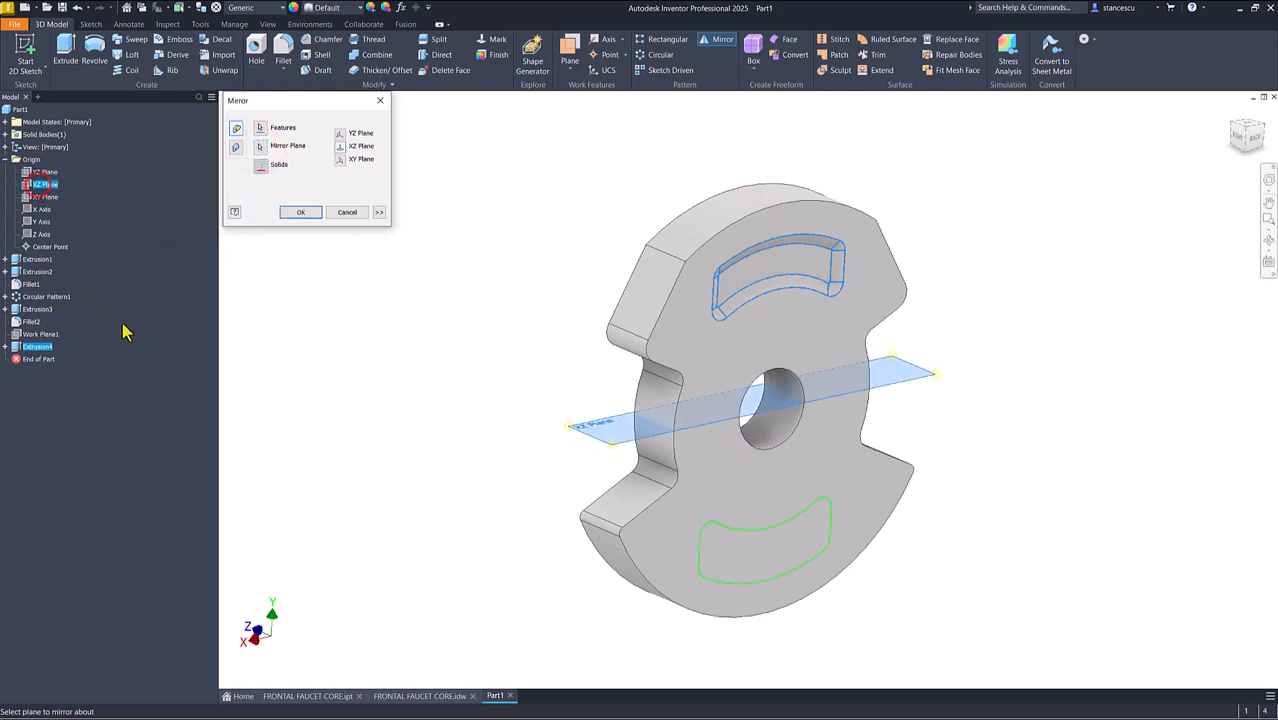
click(316, 218)
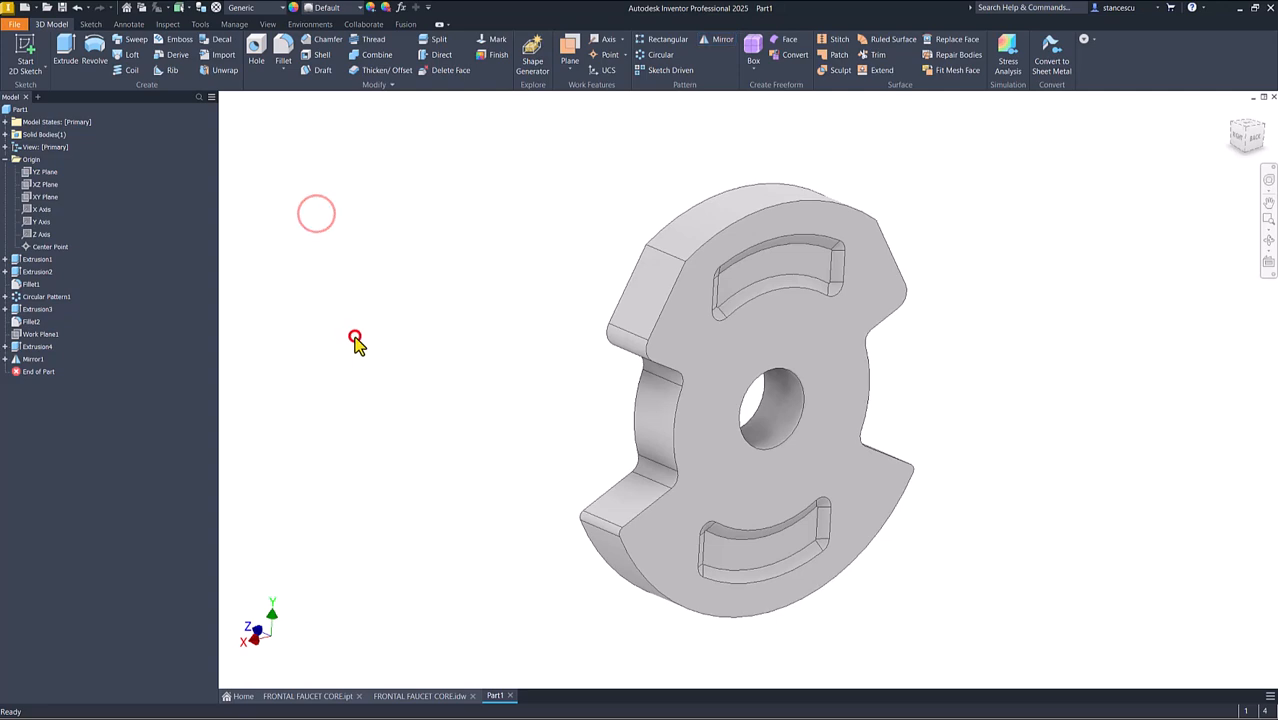
key(F6)
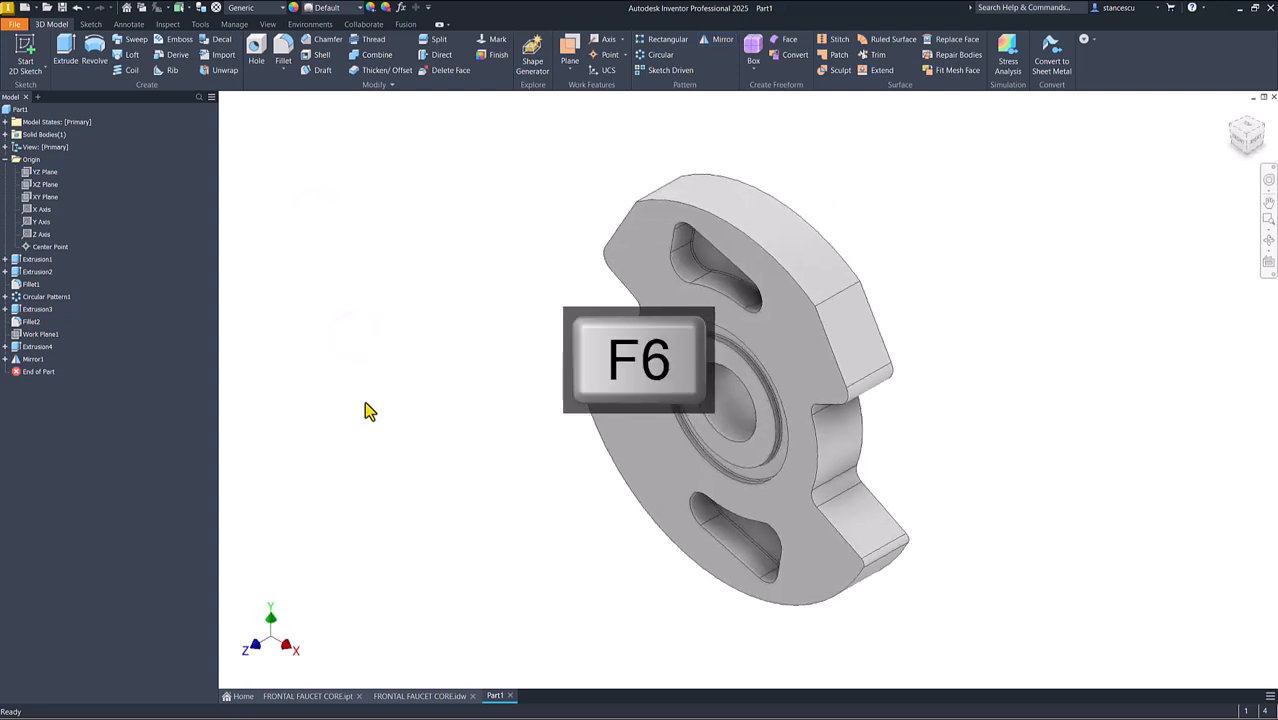
Step: Check the small hole's position in the FRONTAL FAUCET CORE drawing and start a sketch on the front face of Part1
click(419, 697)
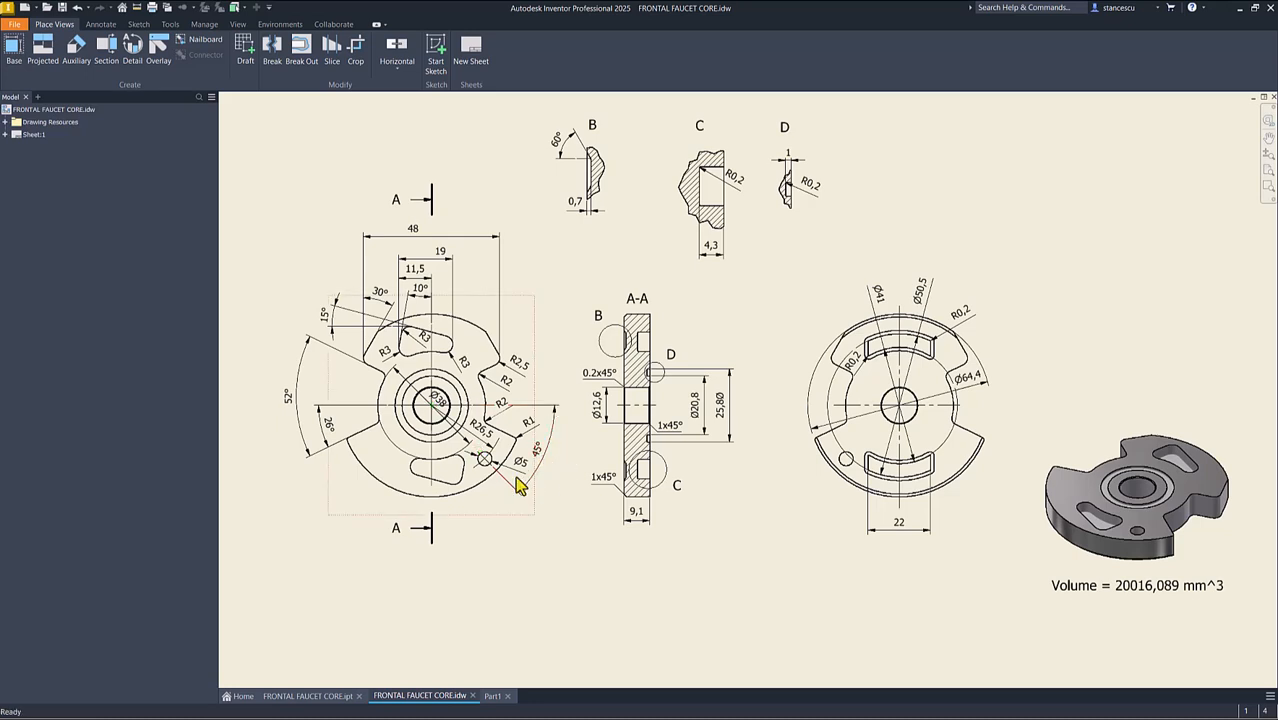
click(492, 692)
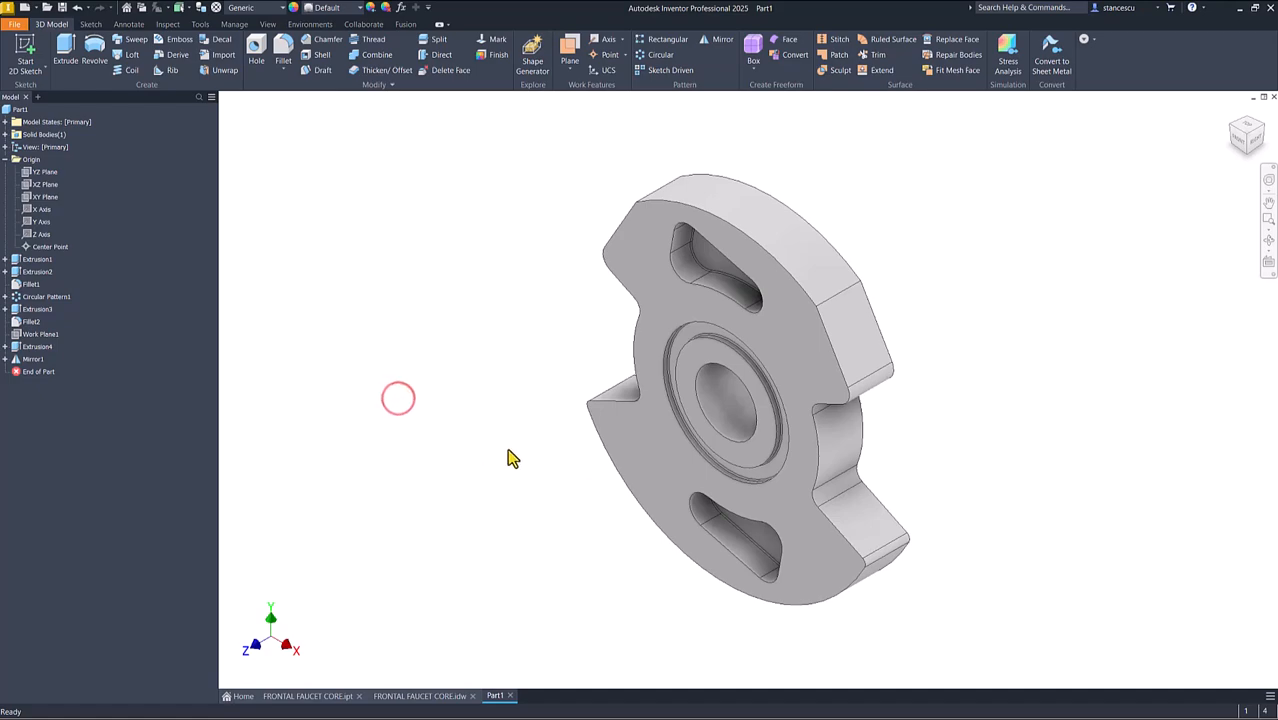
click(674, 474)
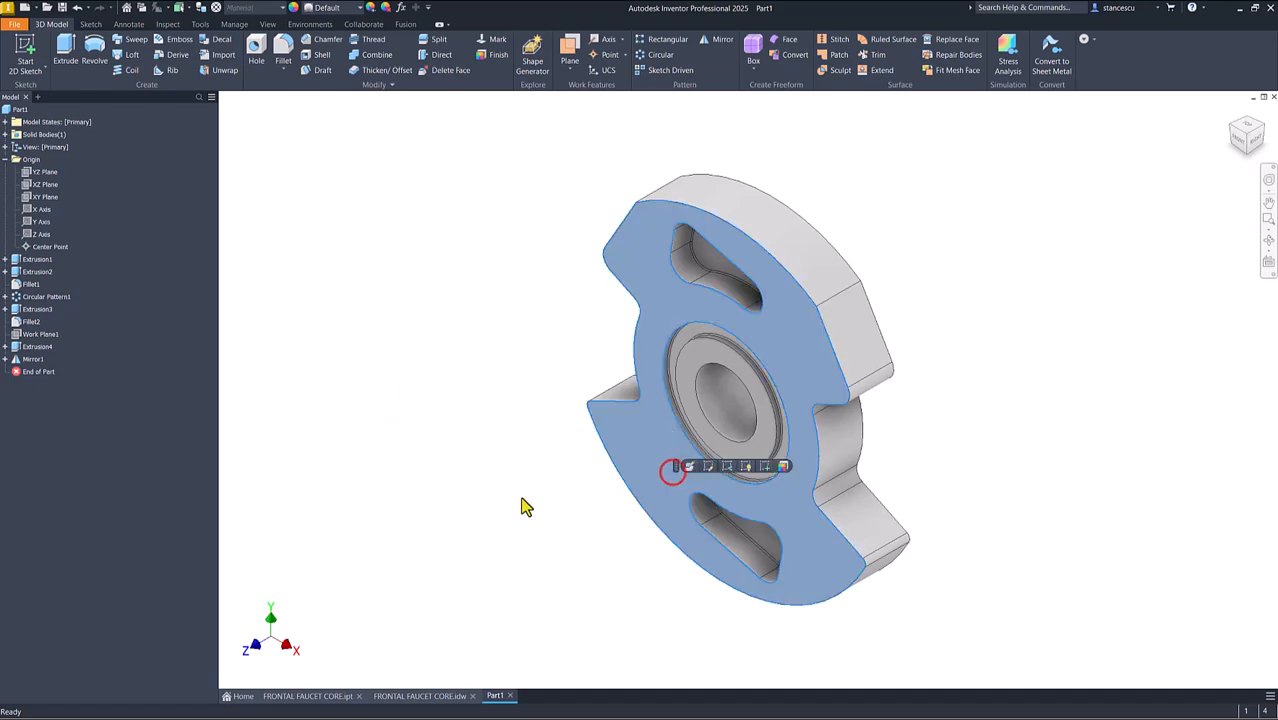
click(767, 466)
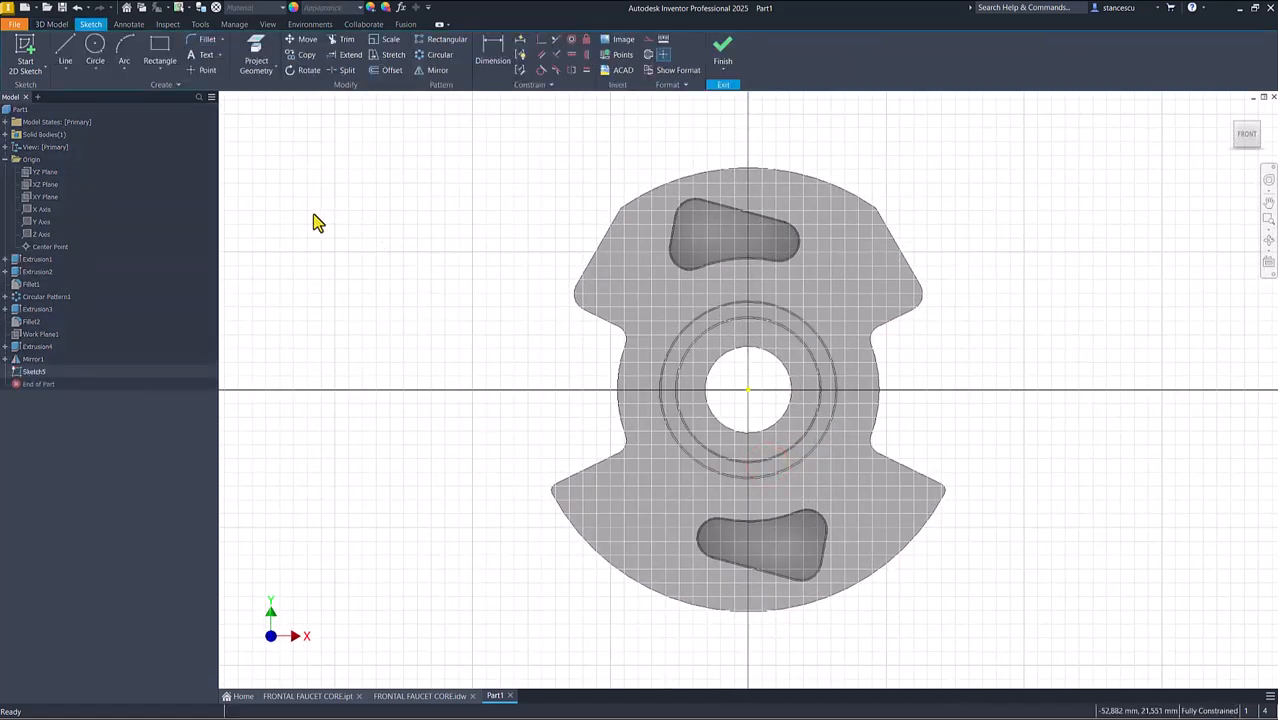
Step: Sketch a 26,5 mm line from the part's center down to the lower right at 45° and finish the sketch
click(65, 50)
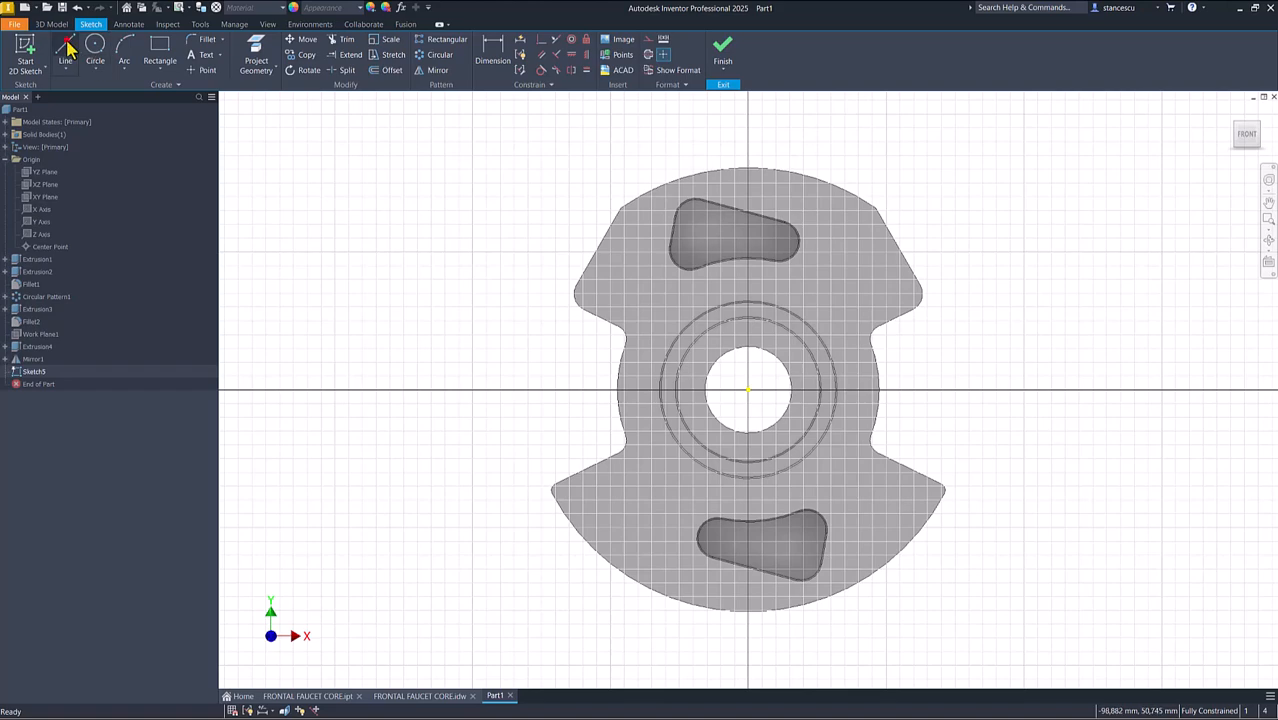
click(748, 391)
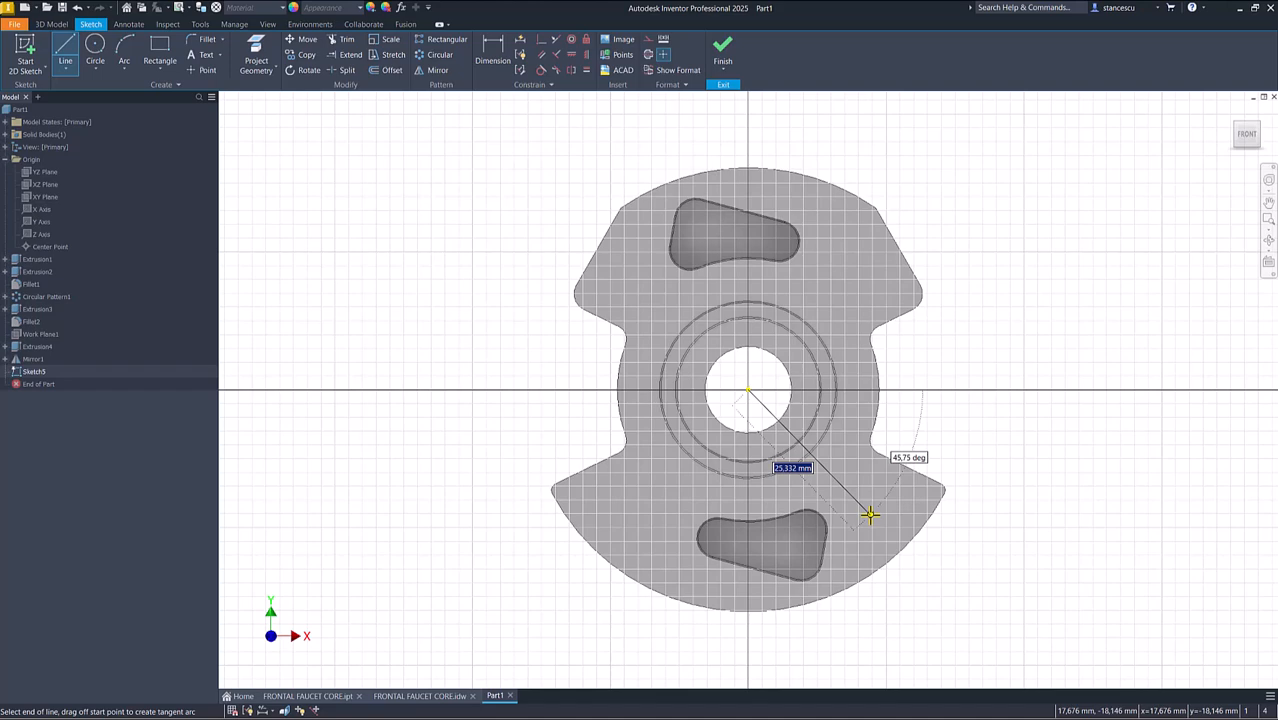
text(26,5)
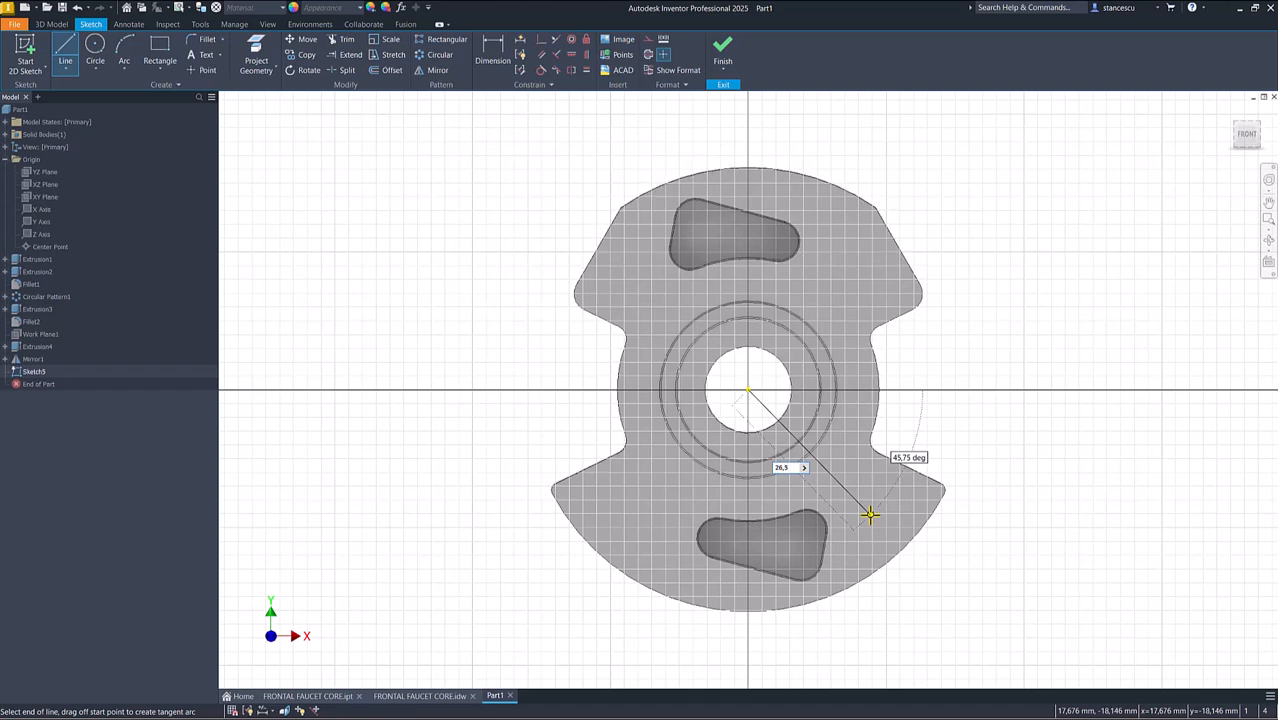
key(Tab)
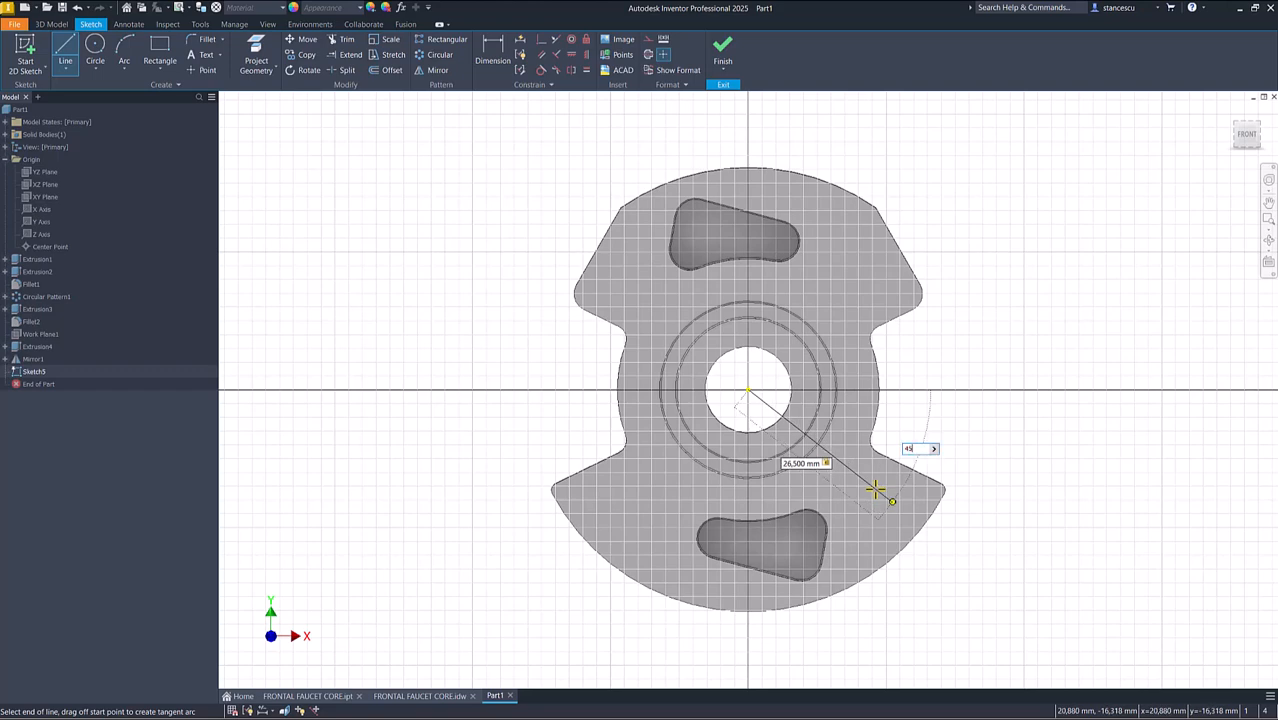
key(Return)
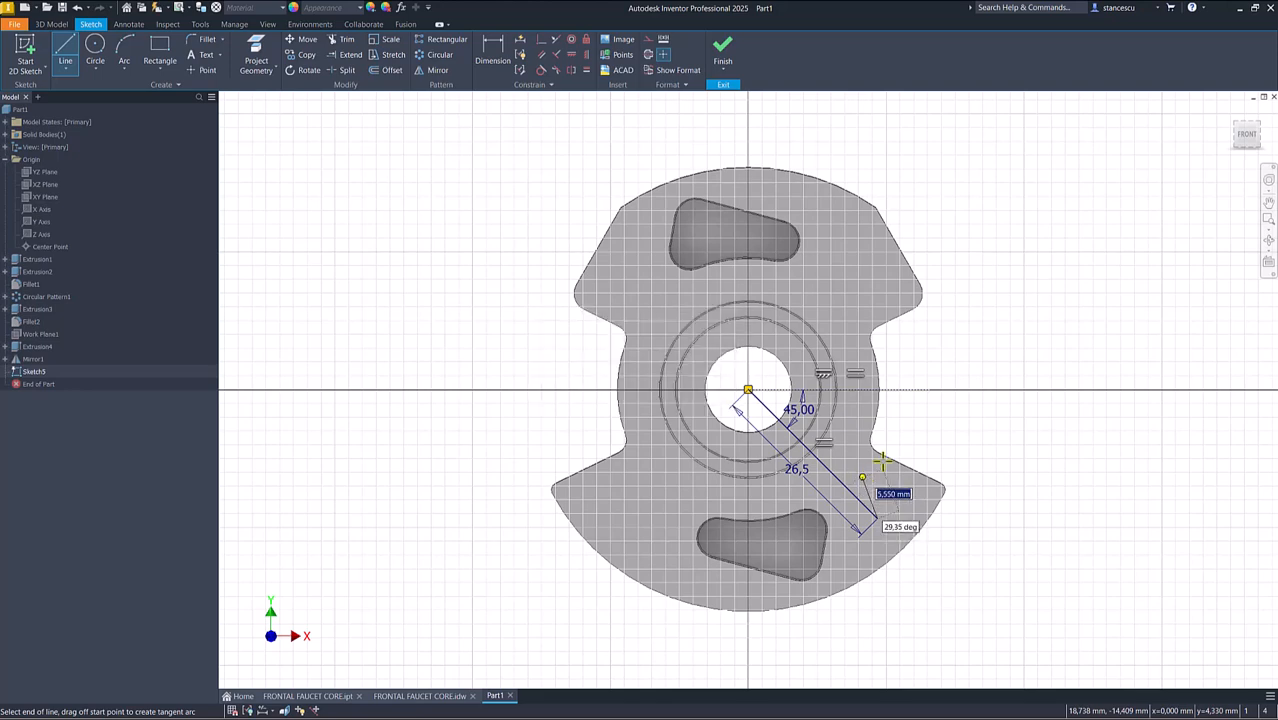
key(Escape)
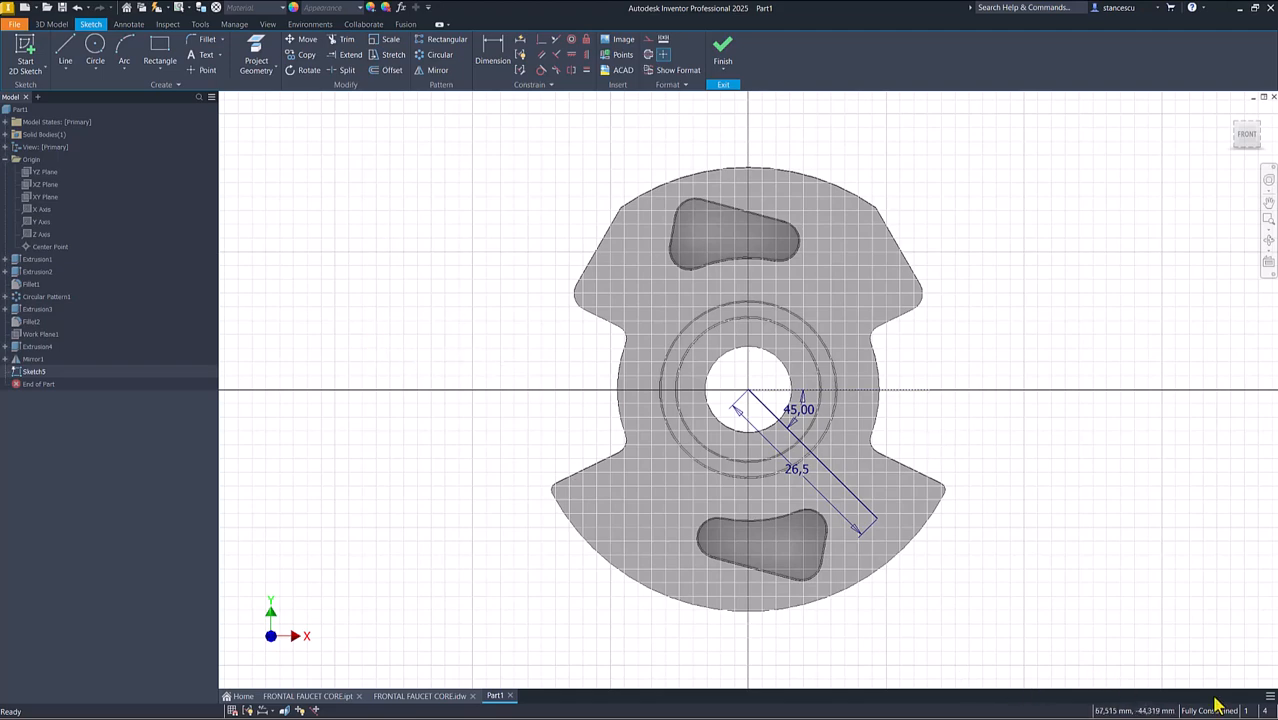
click(722, 50)
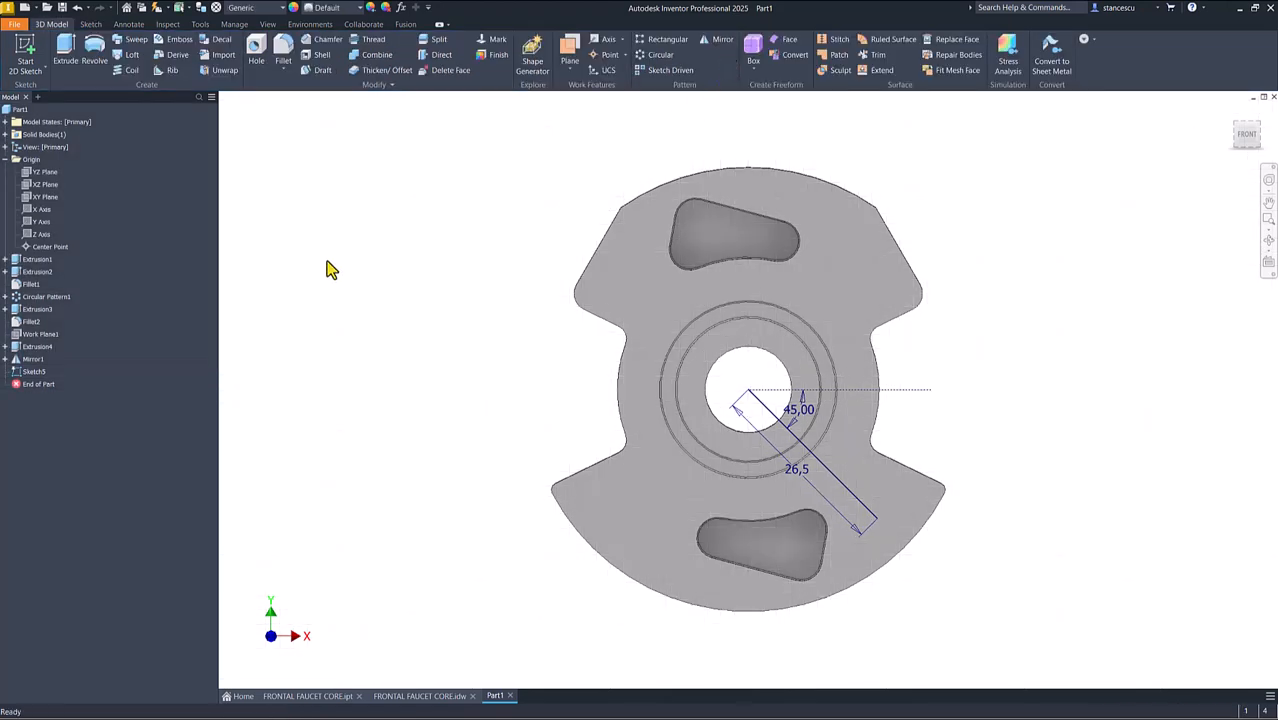
Step: Create a 5 mm diameter simple hole through all at the outer endpoint of the 45° sketch line
click(256, 62)
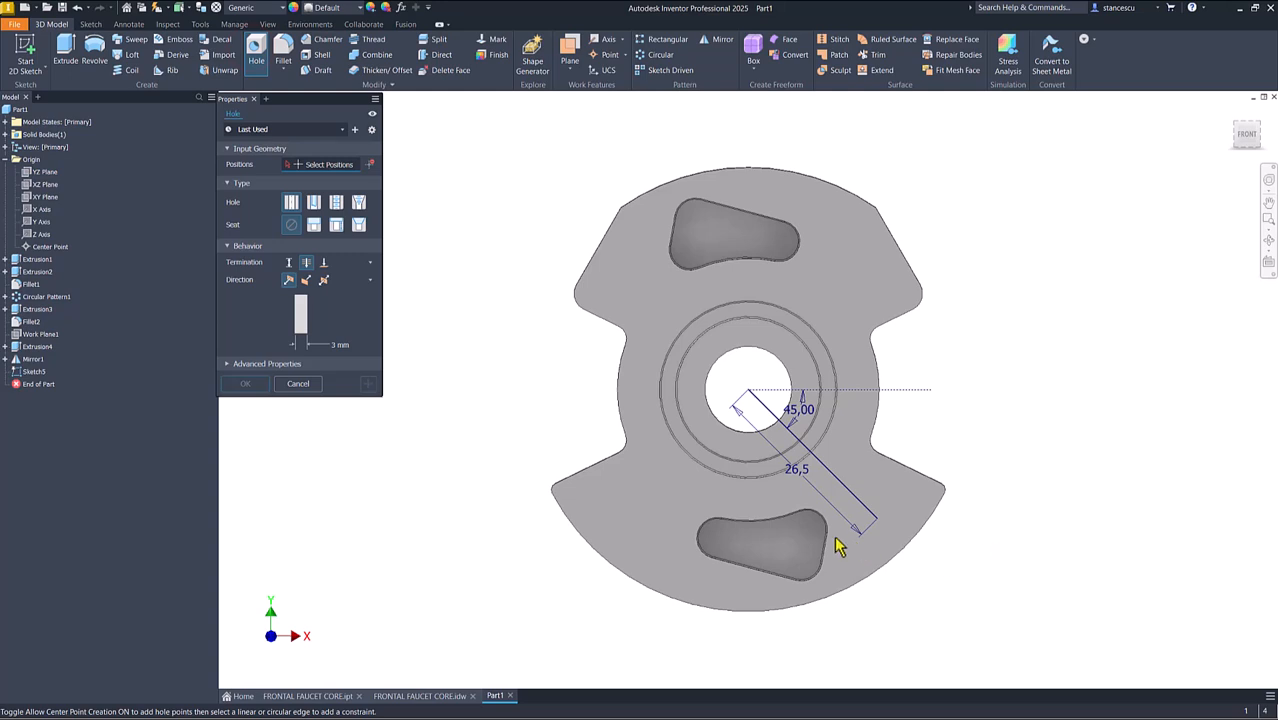
click(874, 522)
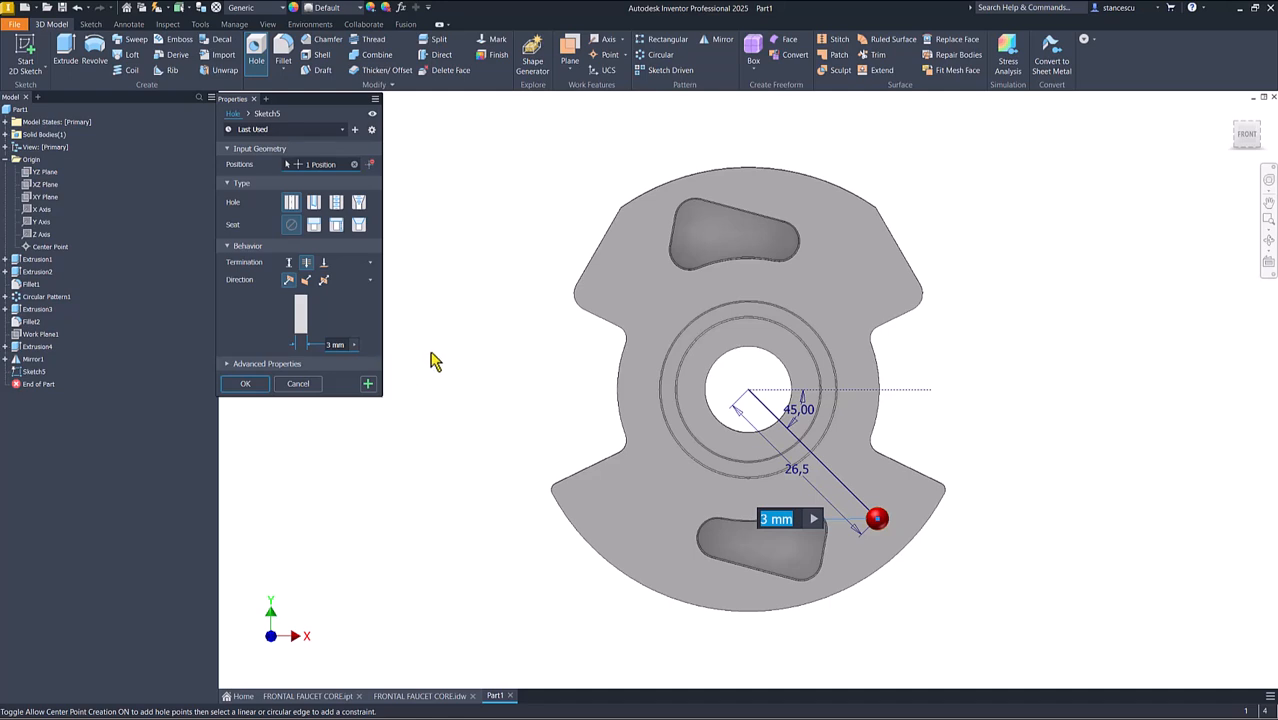
text(5)
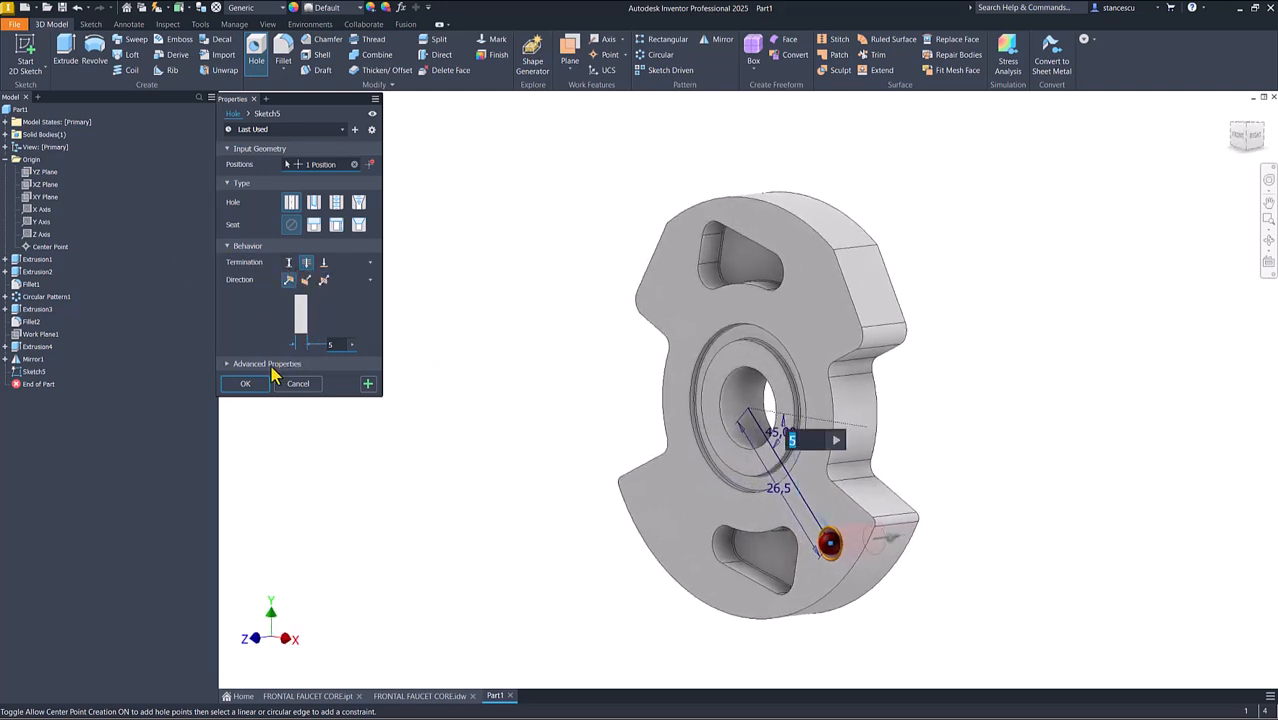
click(245, 385)
key(F6)
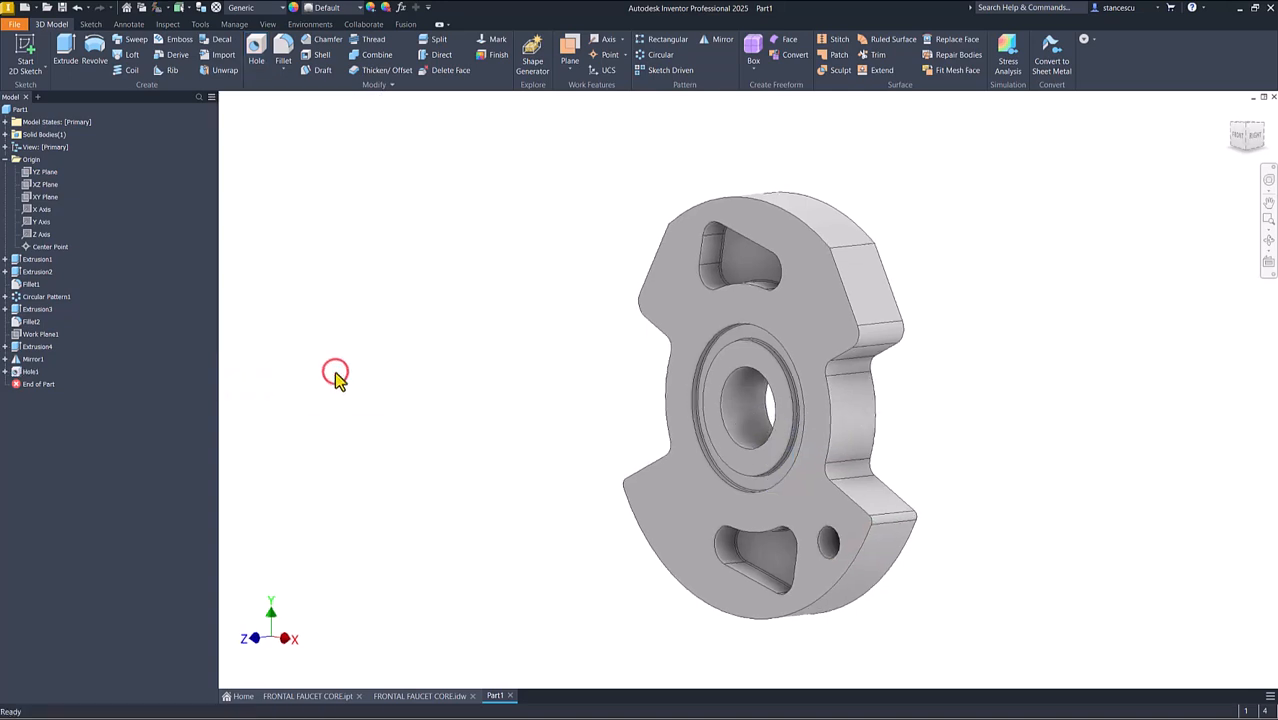
Step: Check the bore's chamfer callouts in the FRONTAL FAUCET CORE drawing and chamfer the bore's front edge in Part1 by 1 mm
click(427, 695)
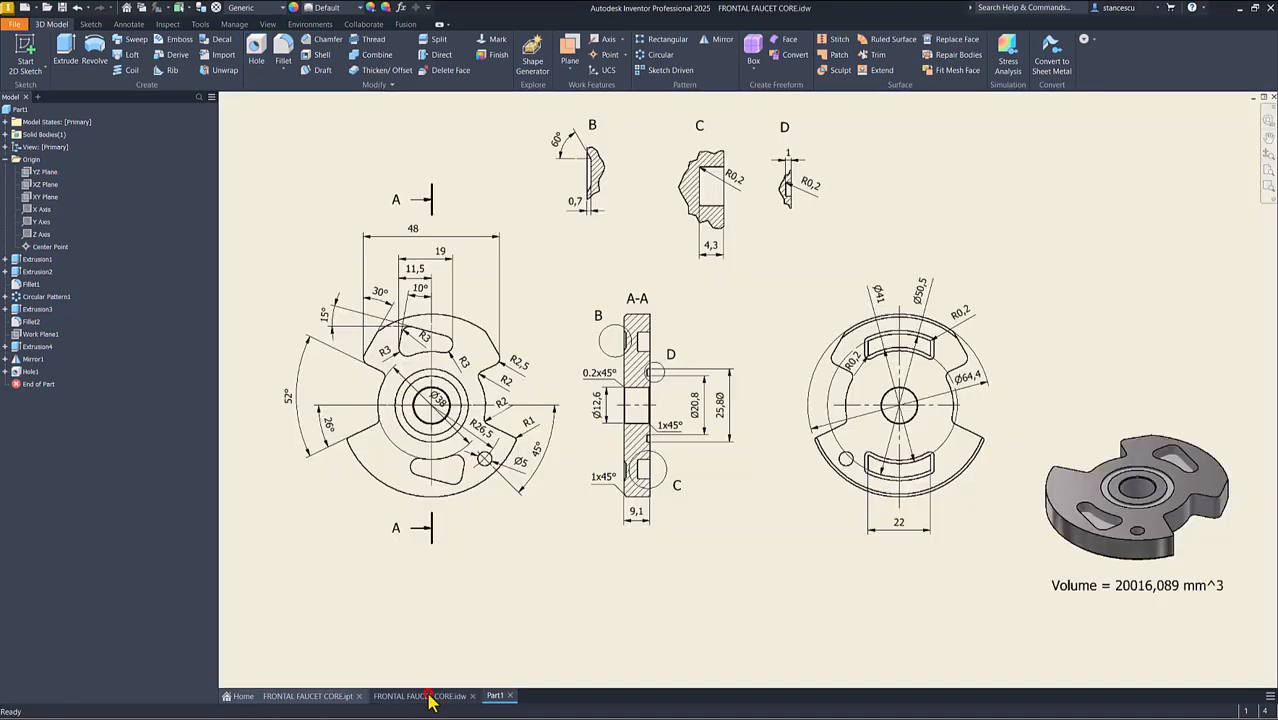
drag(727, 447, 728, 447)
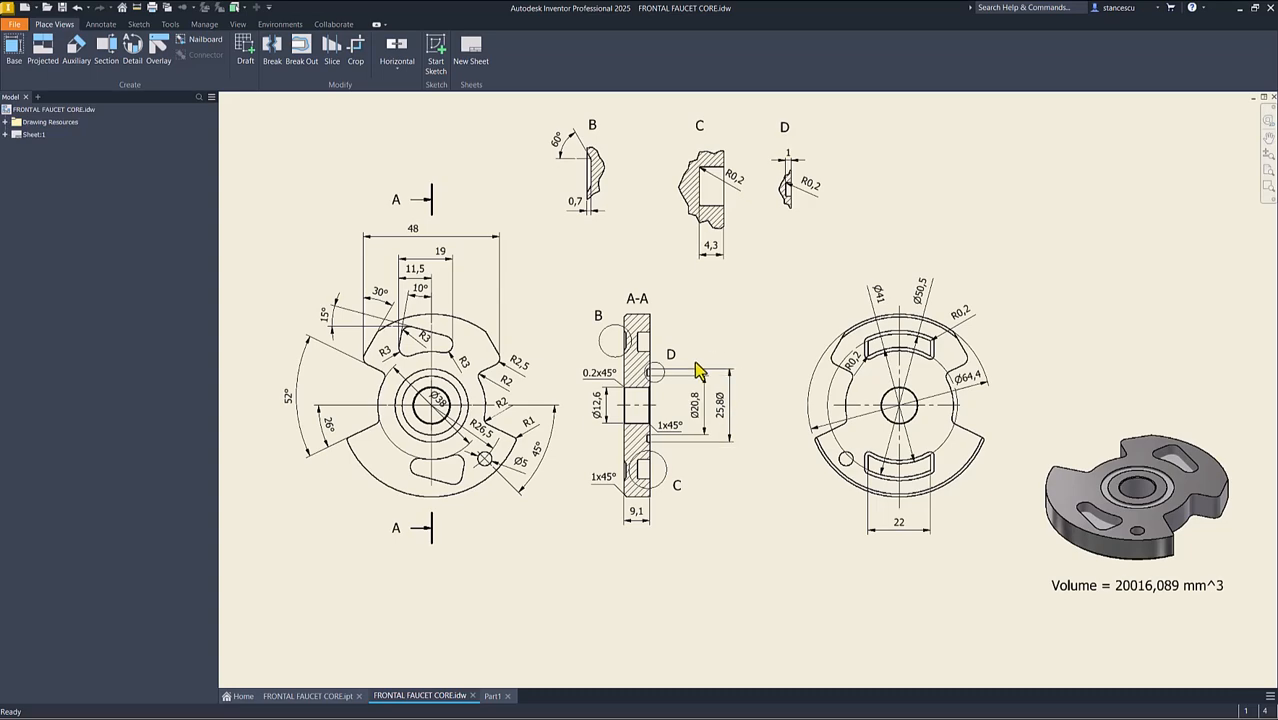
scroll(655, 403, up, 3)
scroll(608, 411, up, 2)
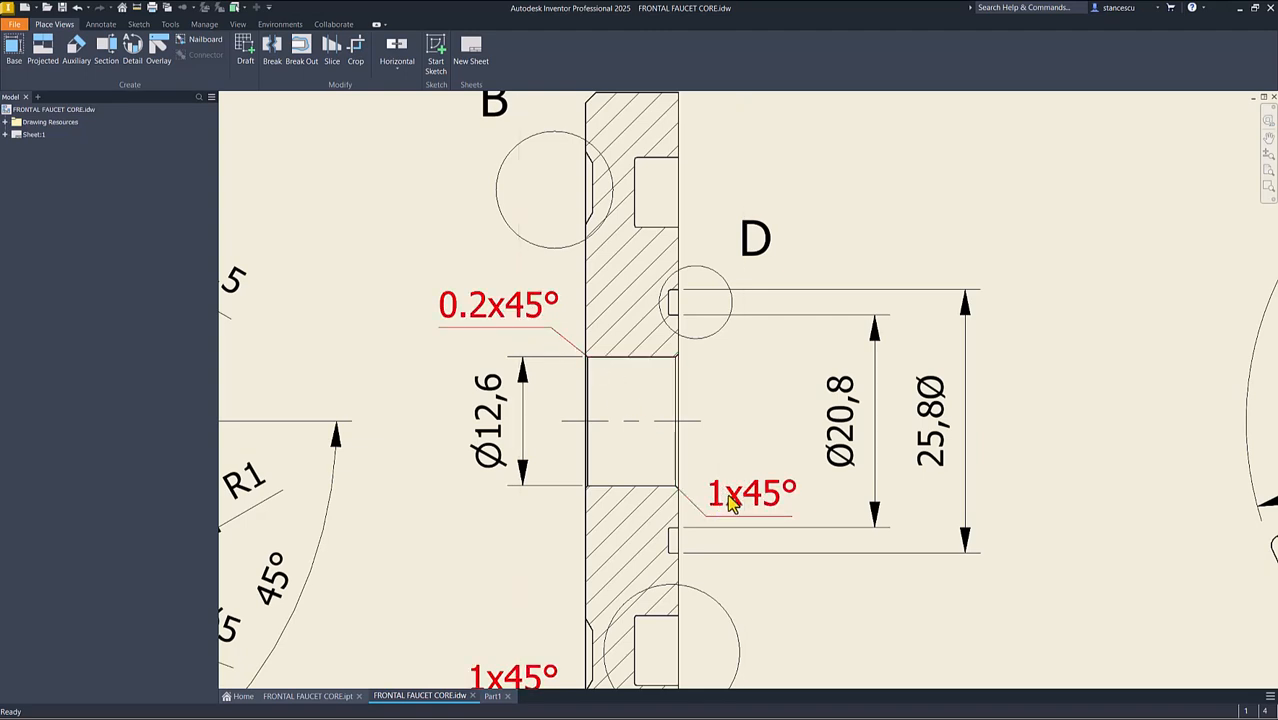
key(Home)
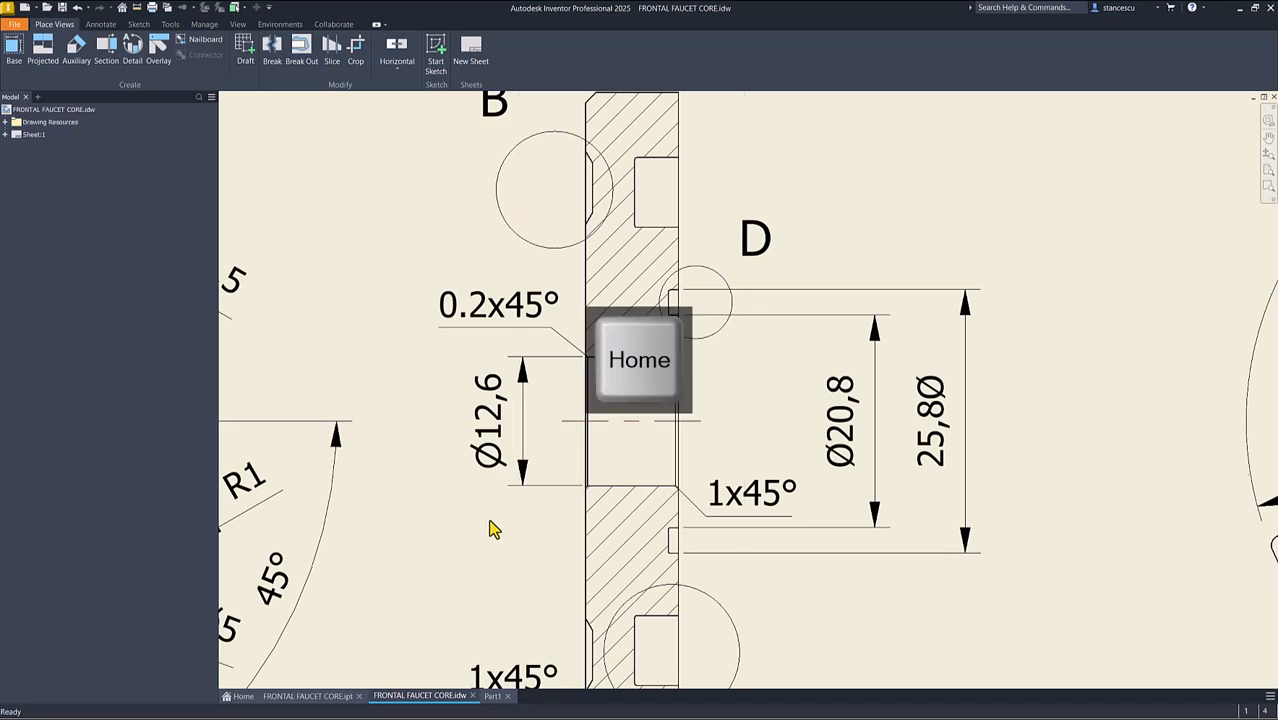
click(492, 695)
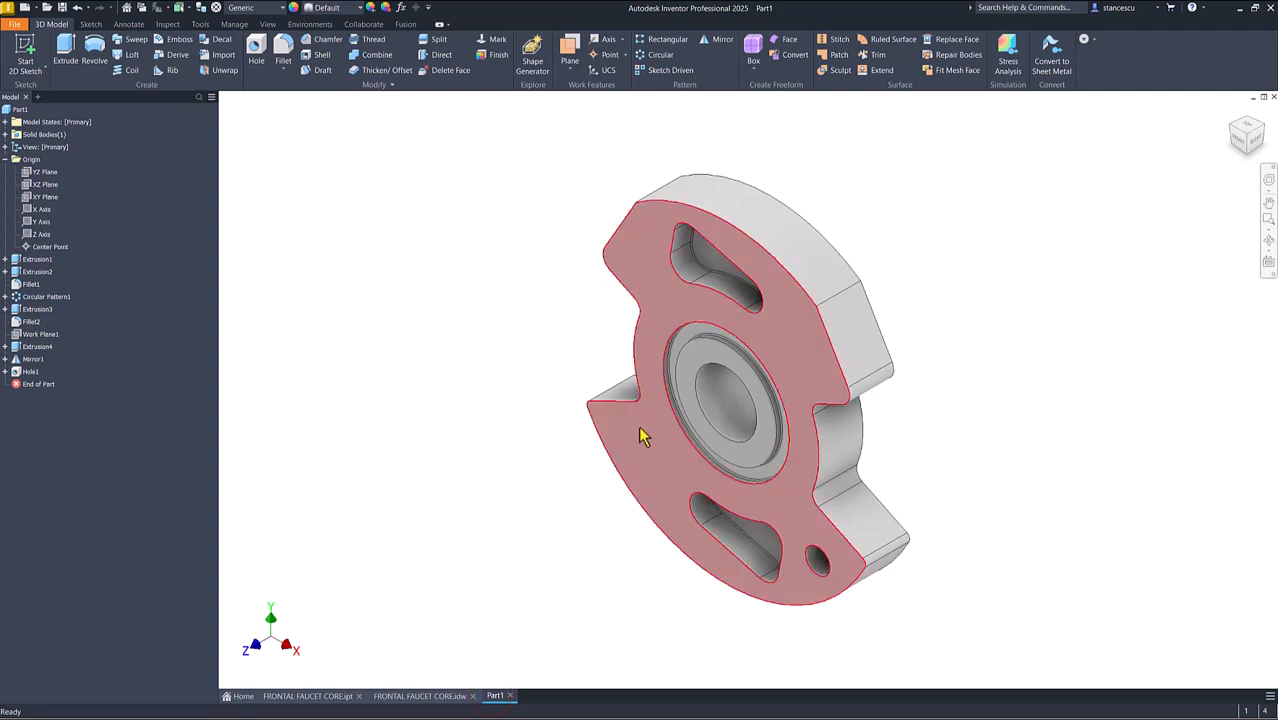
click(701, 407)
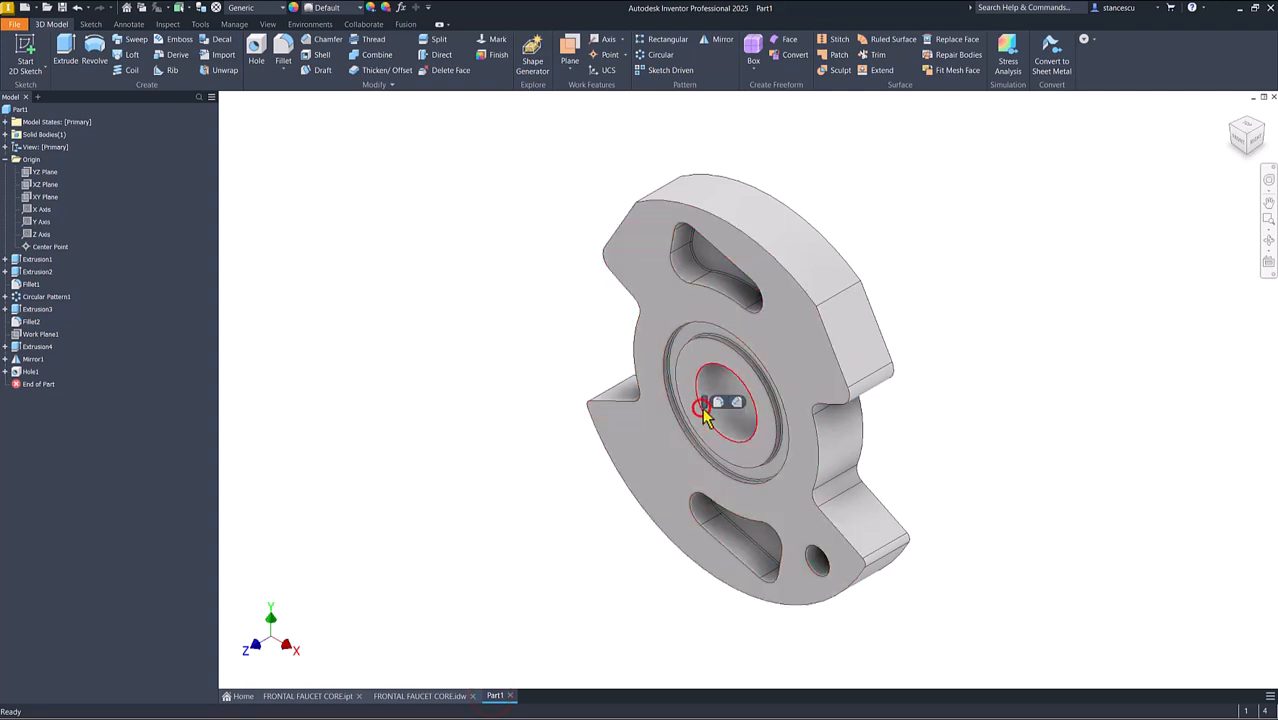
click(737, 402)
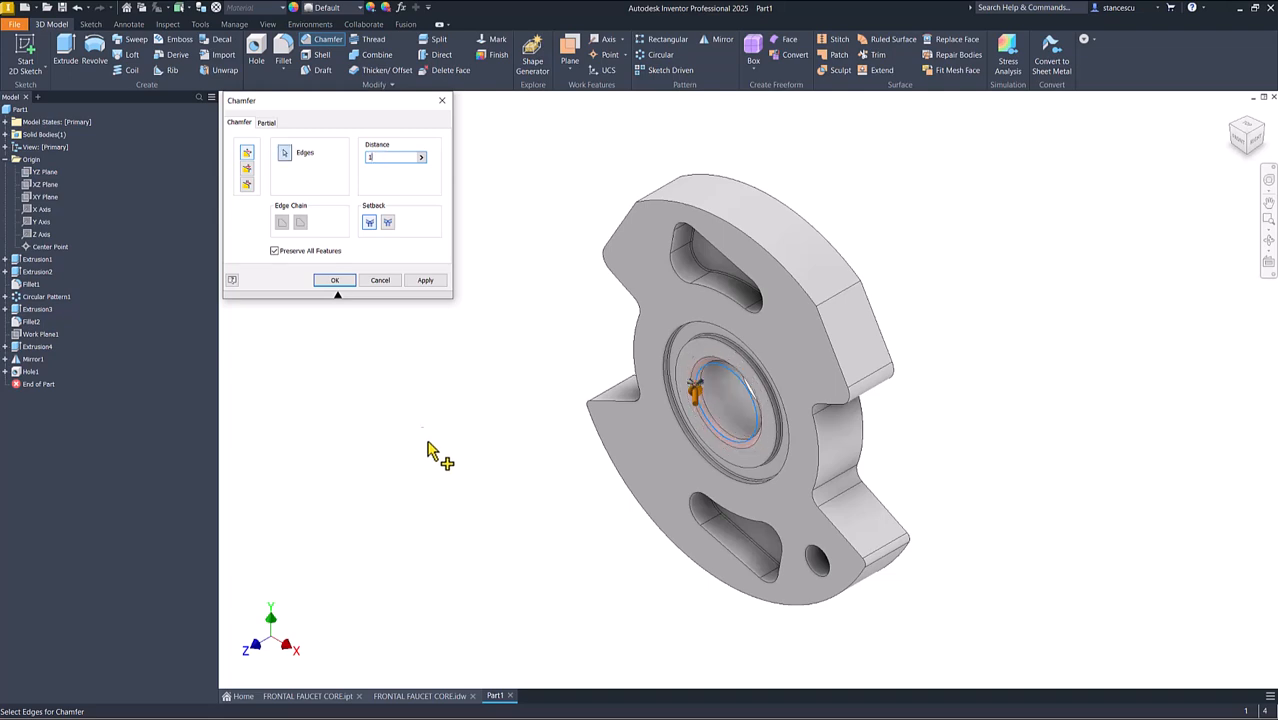
click(428, 278)
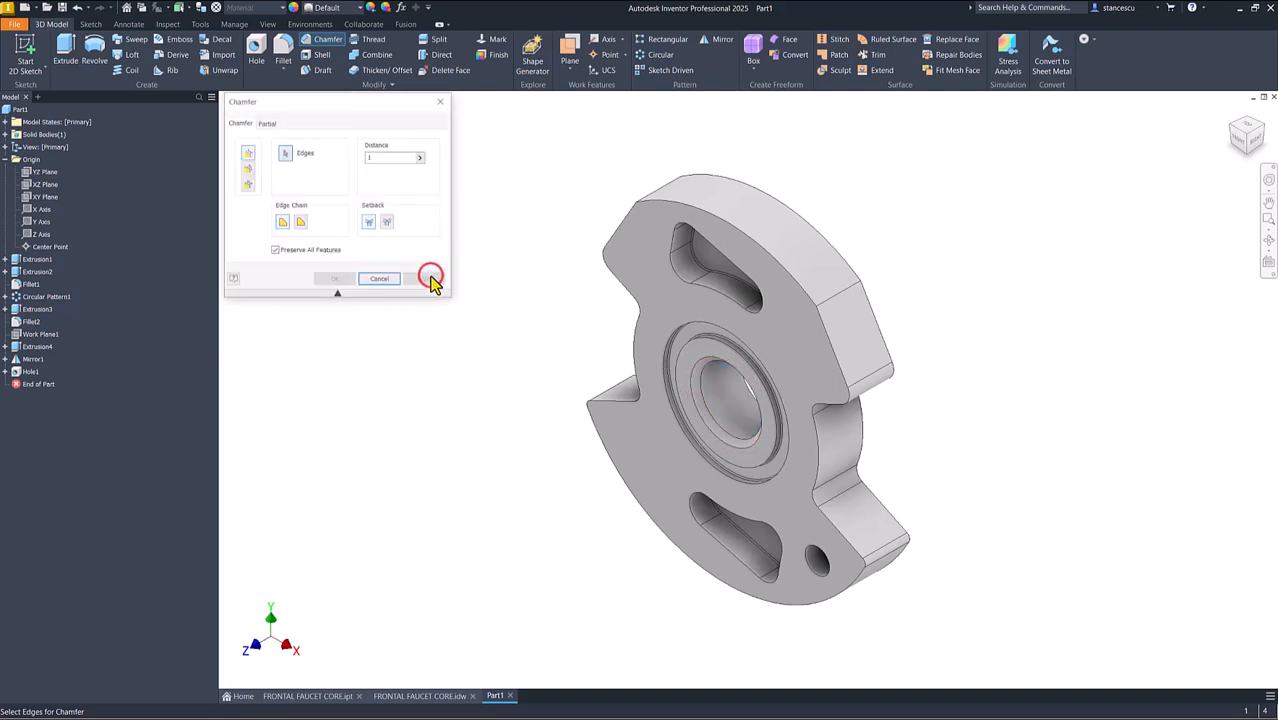
Step: Chamfer the central bore's edge on the back face by 0,2 mm and finish the chamfer command
shift+middle_drag(1101, 354, 819, 393)
click(821, 393)
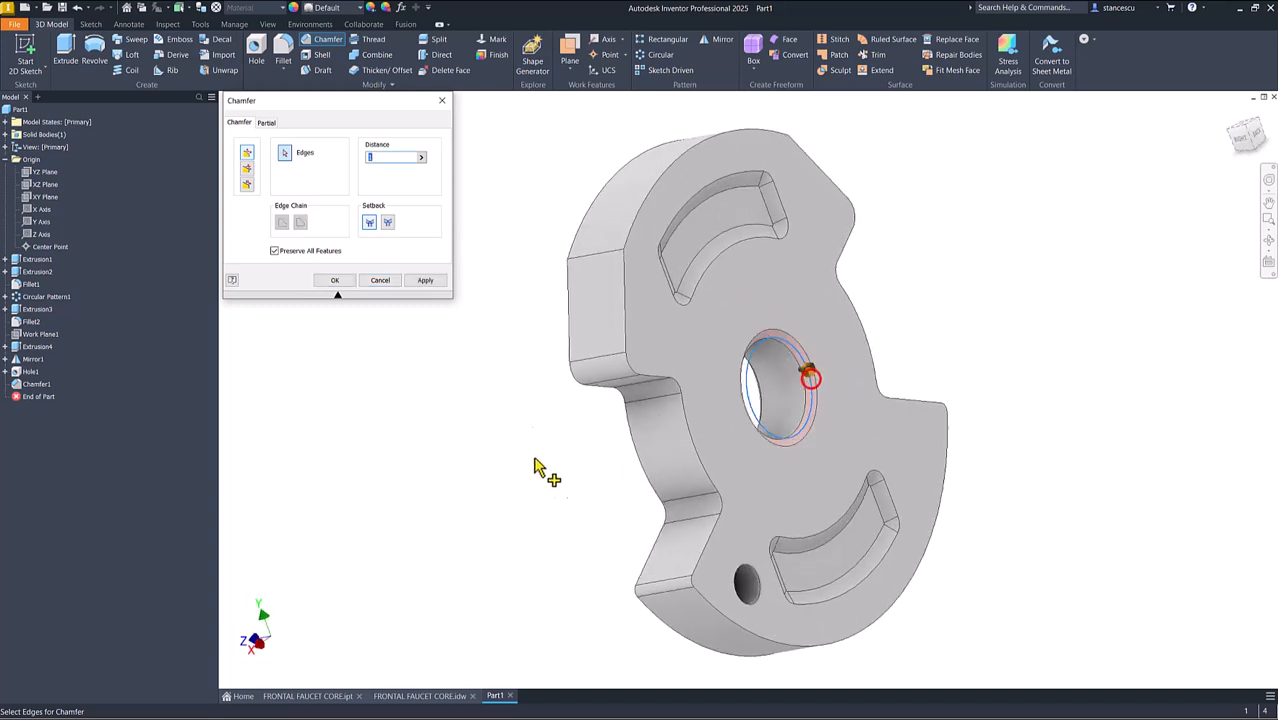
click(388, 156)
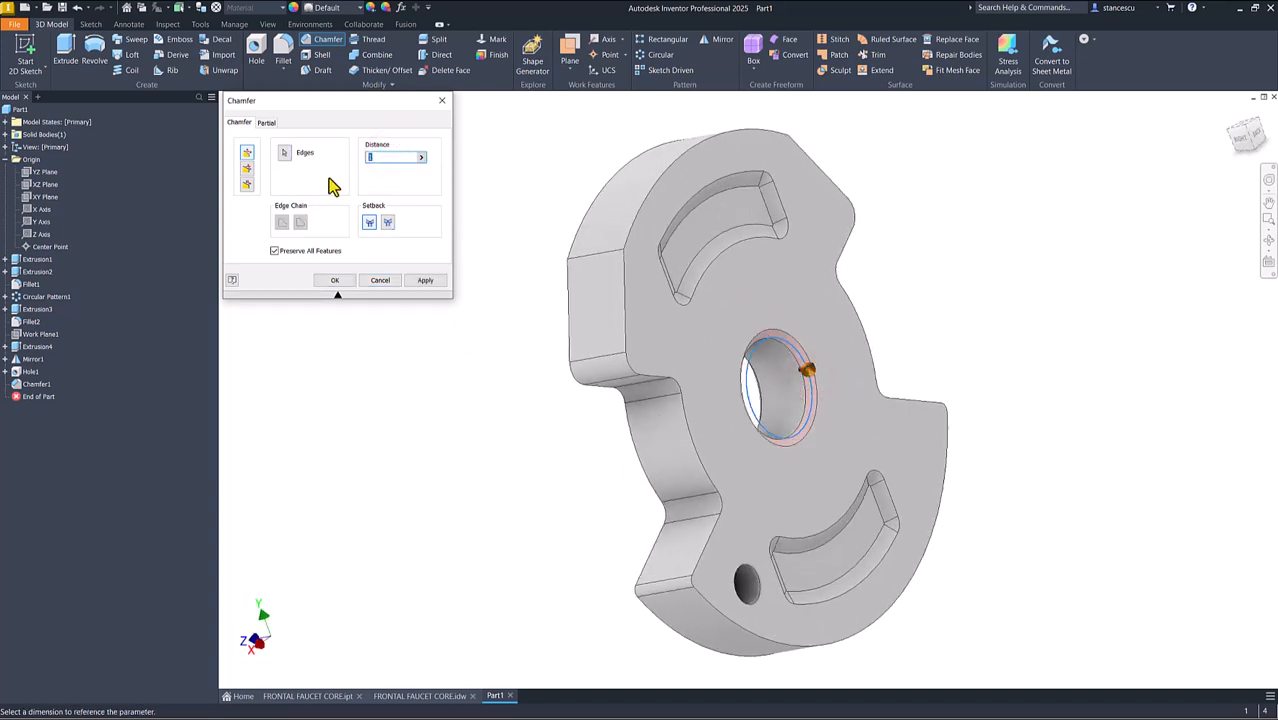
key(BackSpace)
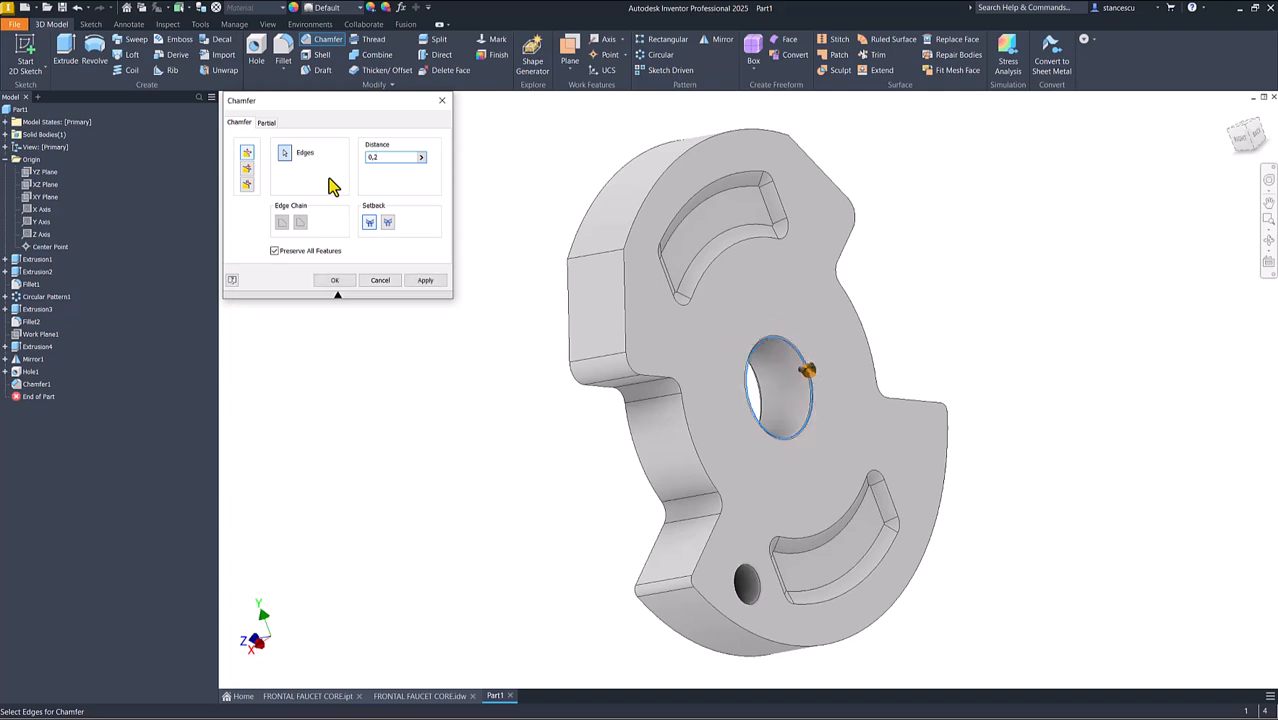
click(340, 282)
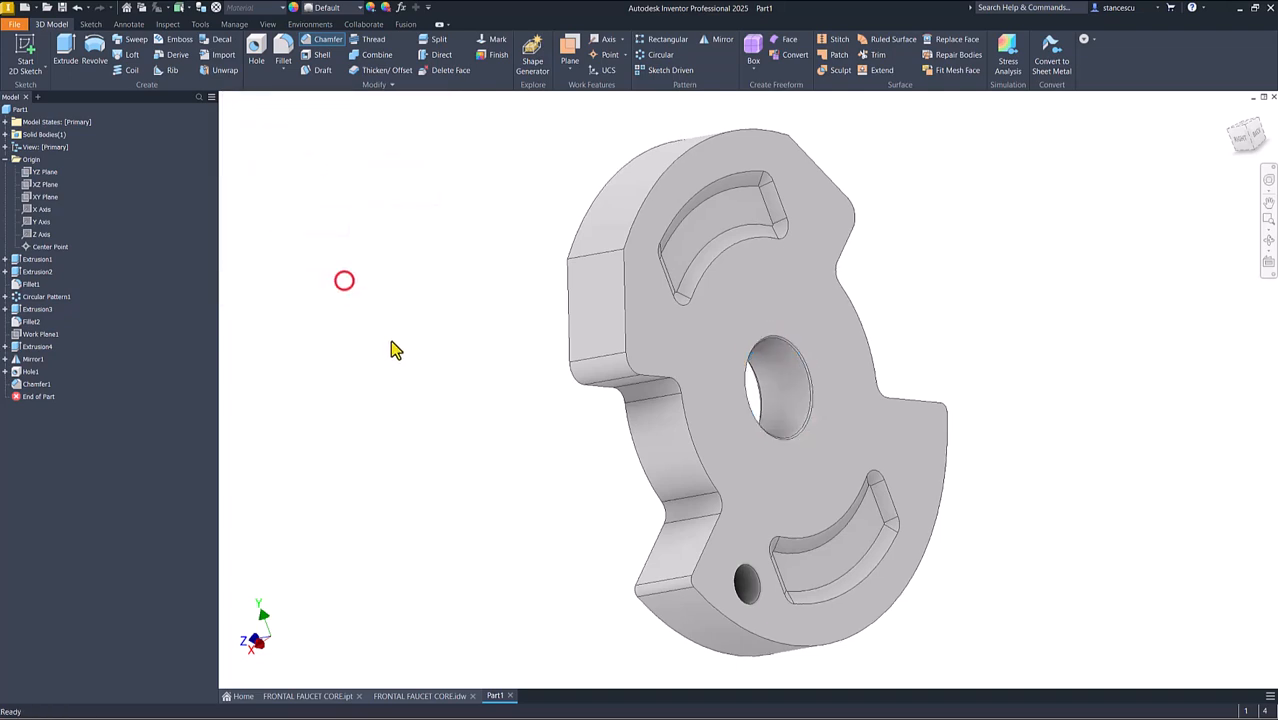
key(F6)
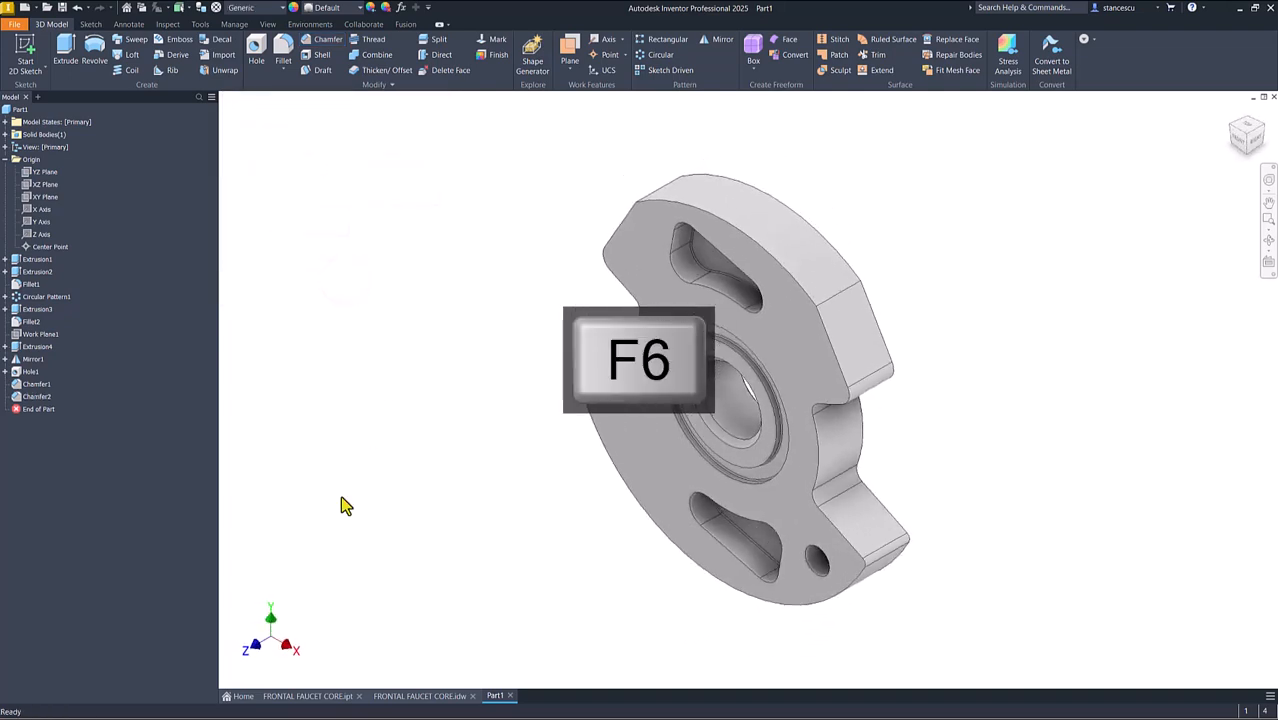
Step: Check the outer rim chamfer on the finished FRONTAL FAUCET CORE part and in its drawing, and return to Part1
click(414, 696)
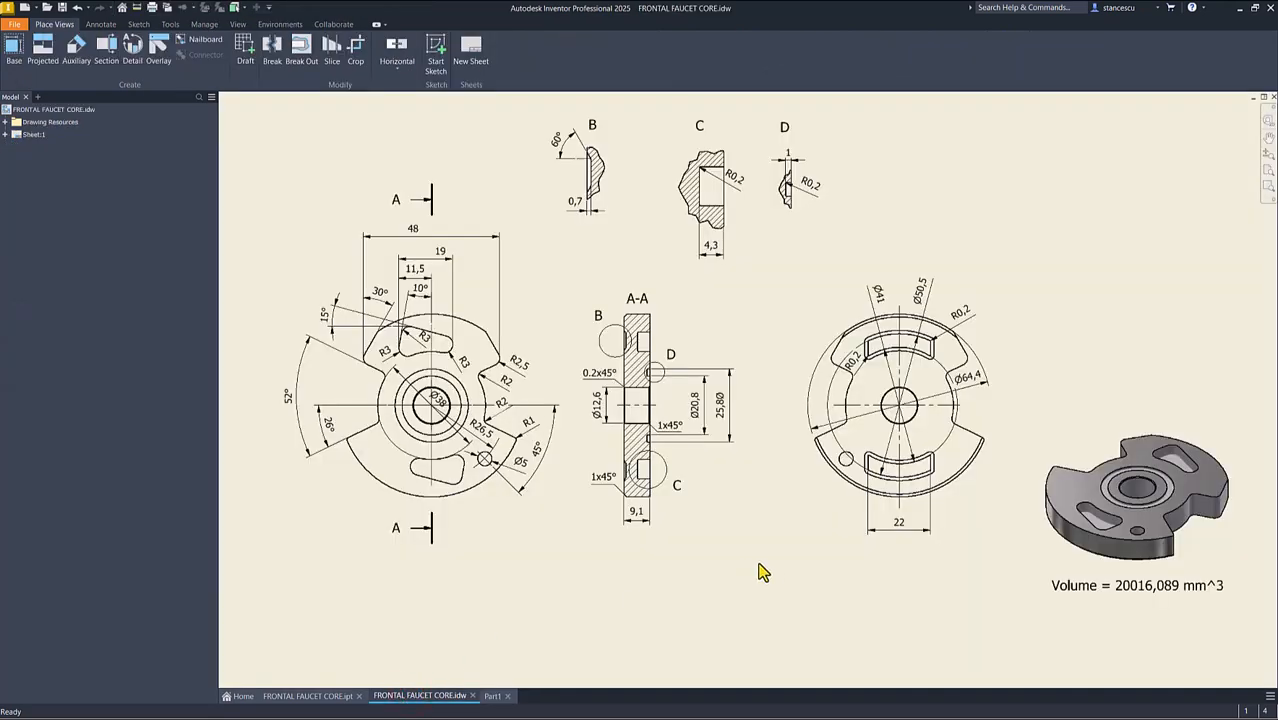
click(283, 698)
shift+middle_drag(607, 584, 451, 425)
key(F6)
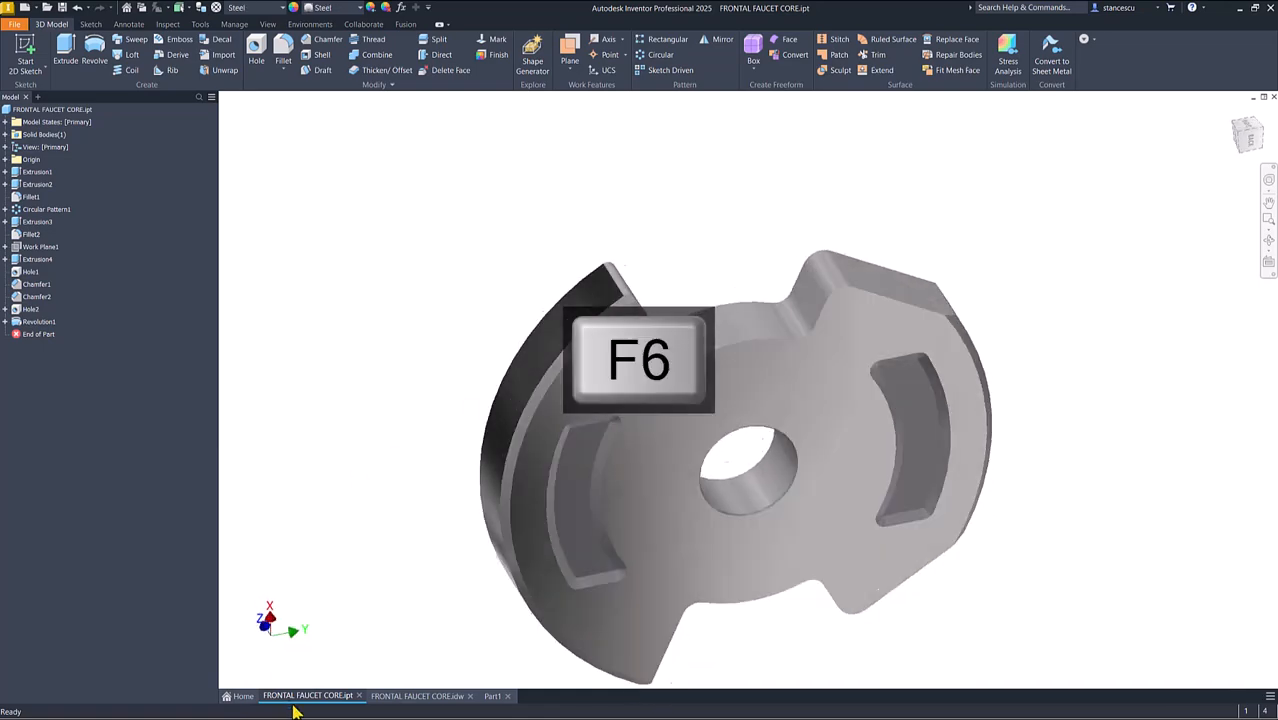
click(397, 698)
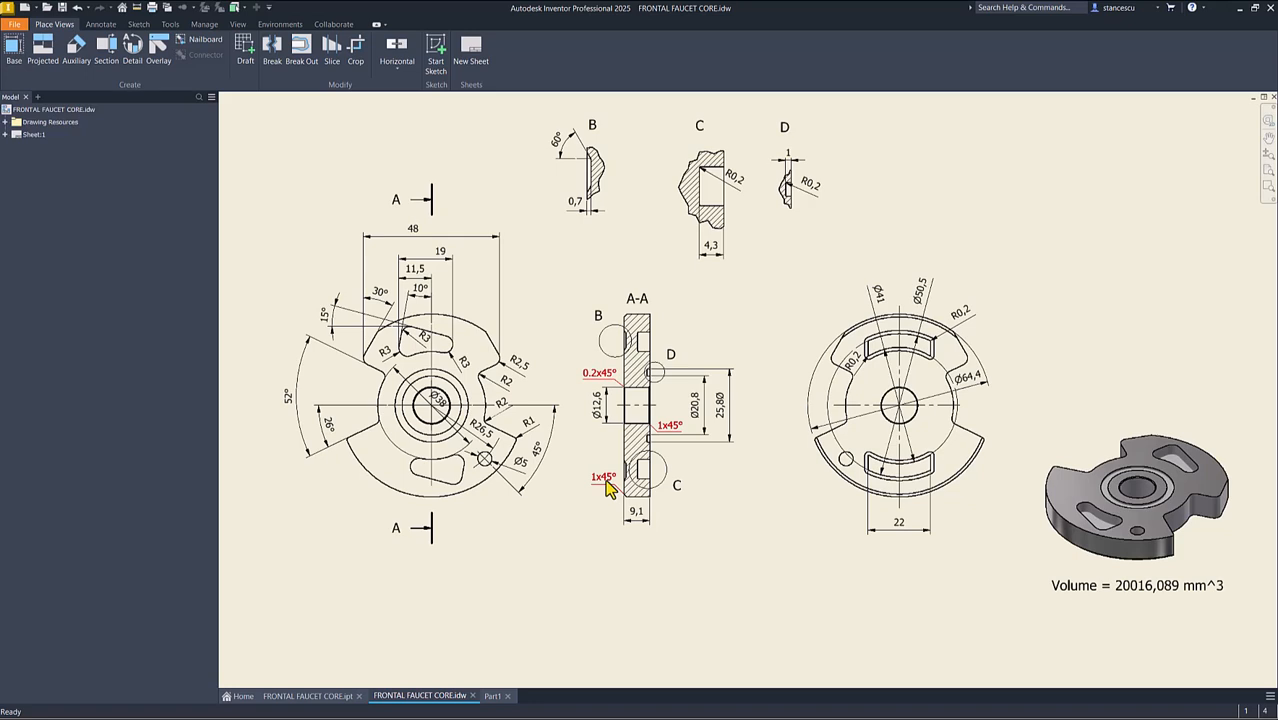
click(493, 696)
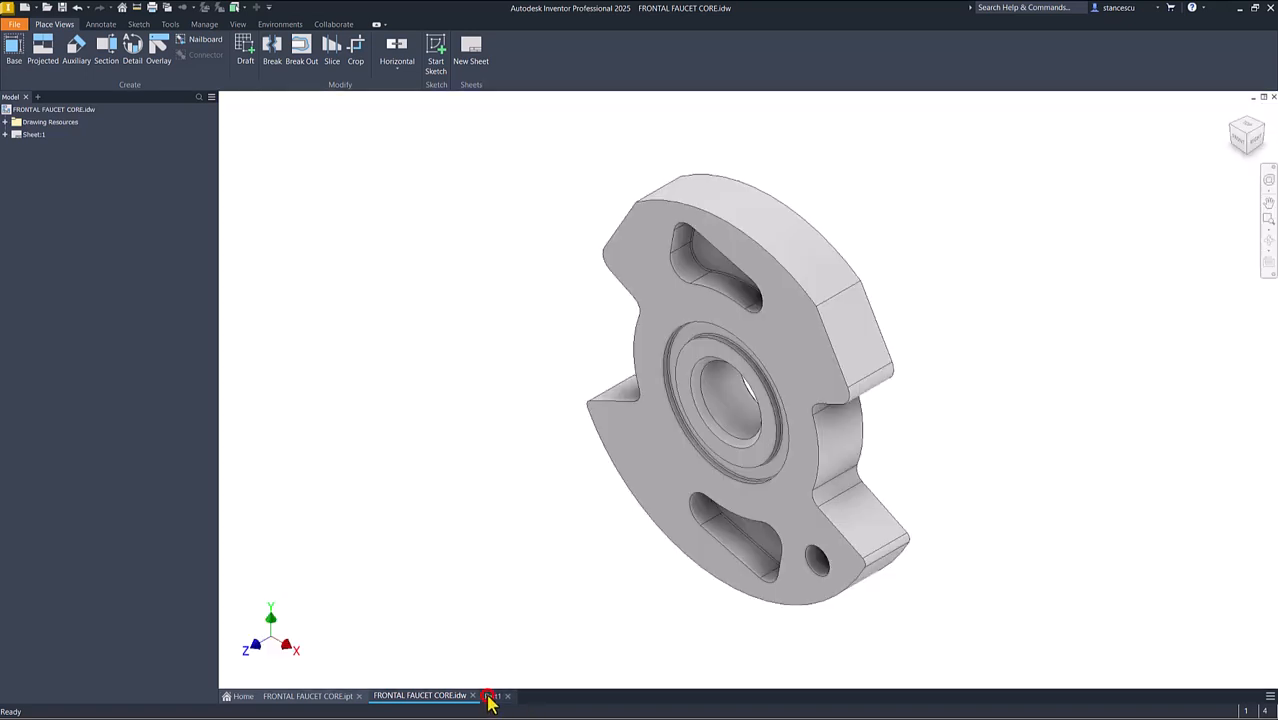
shift+middle_drag(561, 652, 670, 457)
click(642, 600)
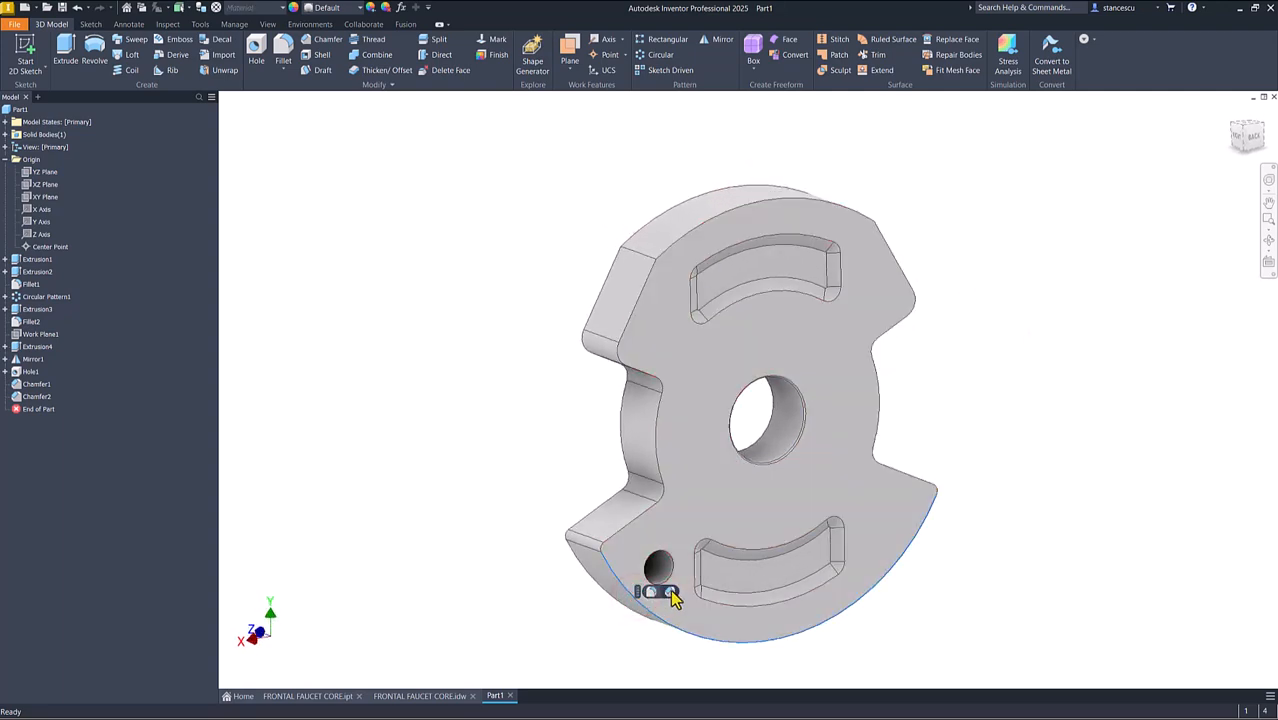
click(670, 592)
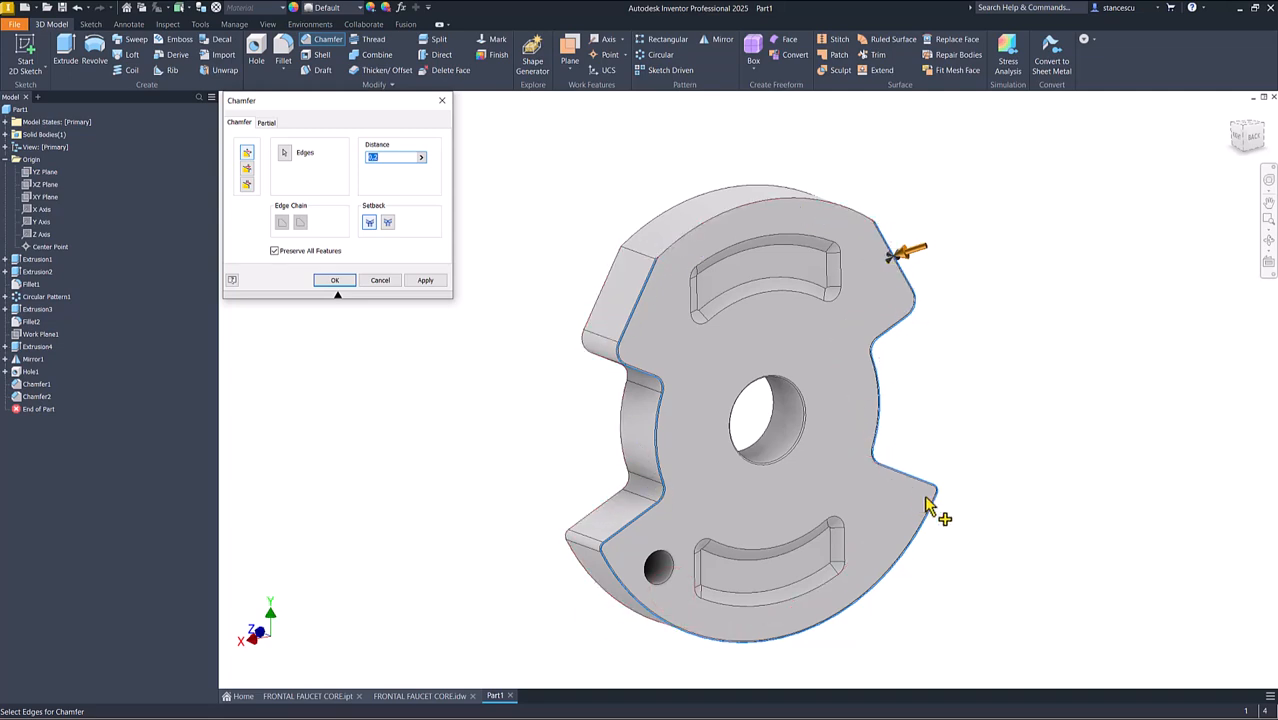
click(389, 281)
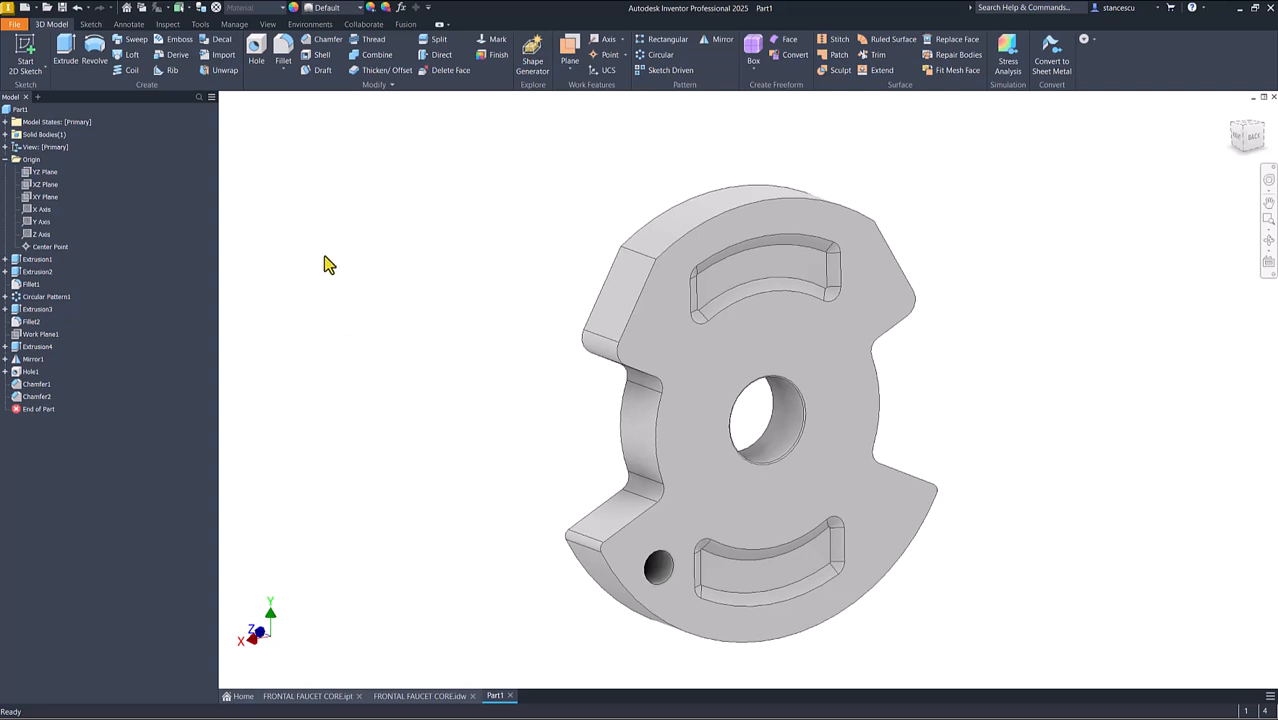
Step: Start a sketch on the YZ plane and slice the graphics to expose the part's upper cross-section
click(44, 172)
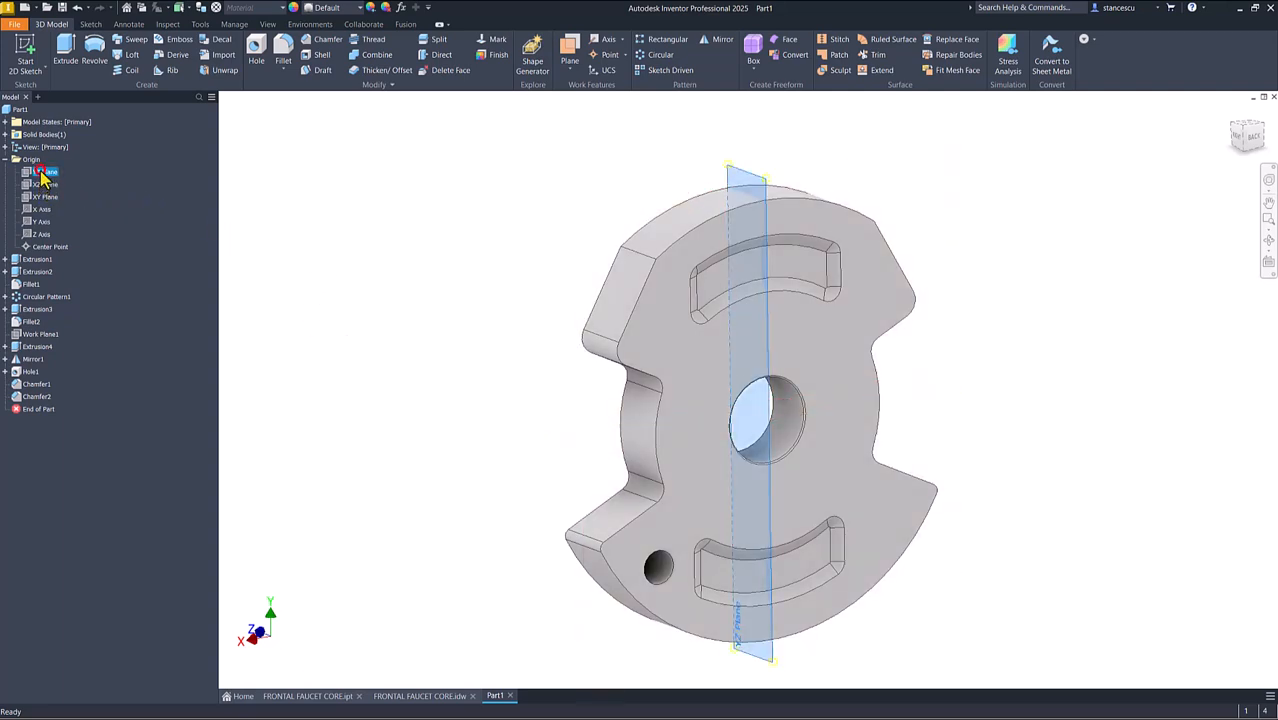
click(761, 409)
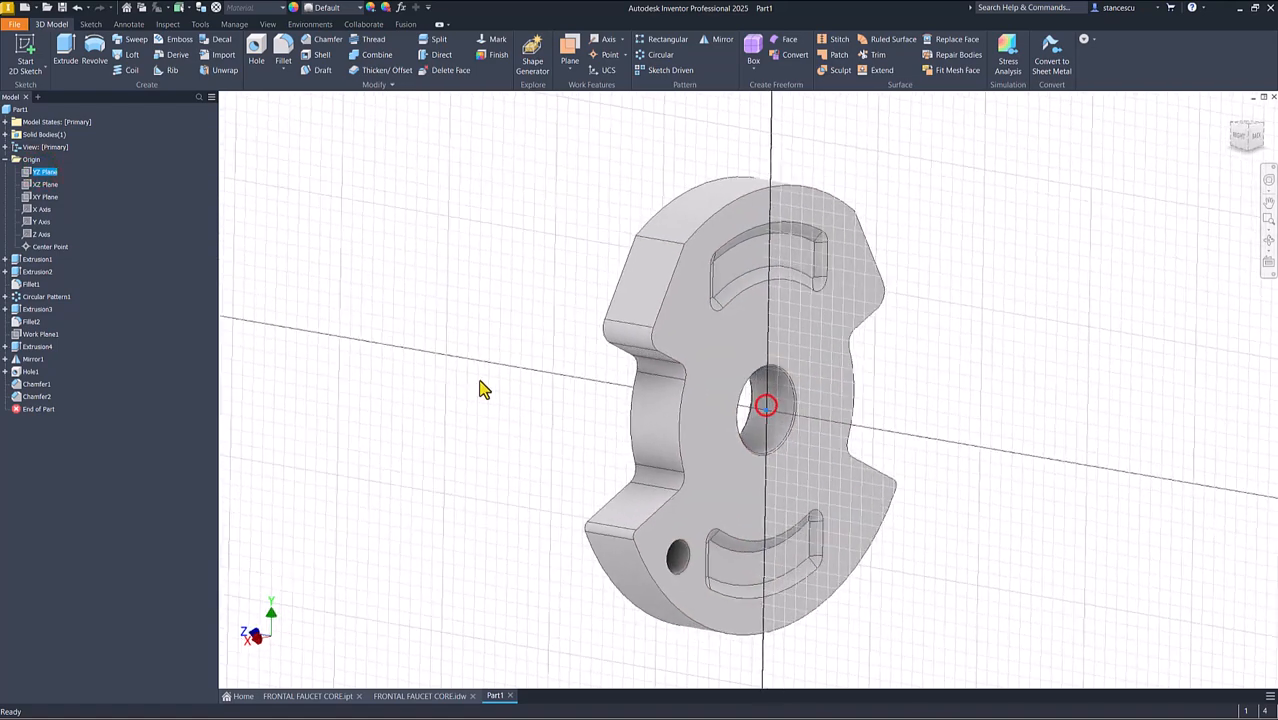
key(F7)
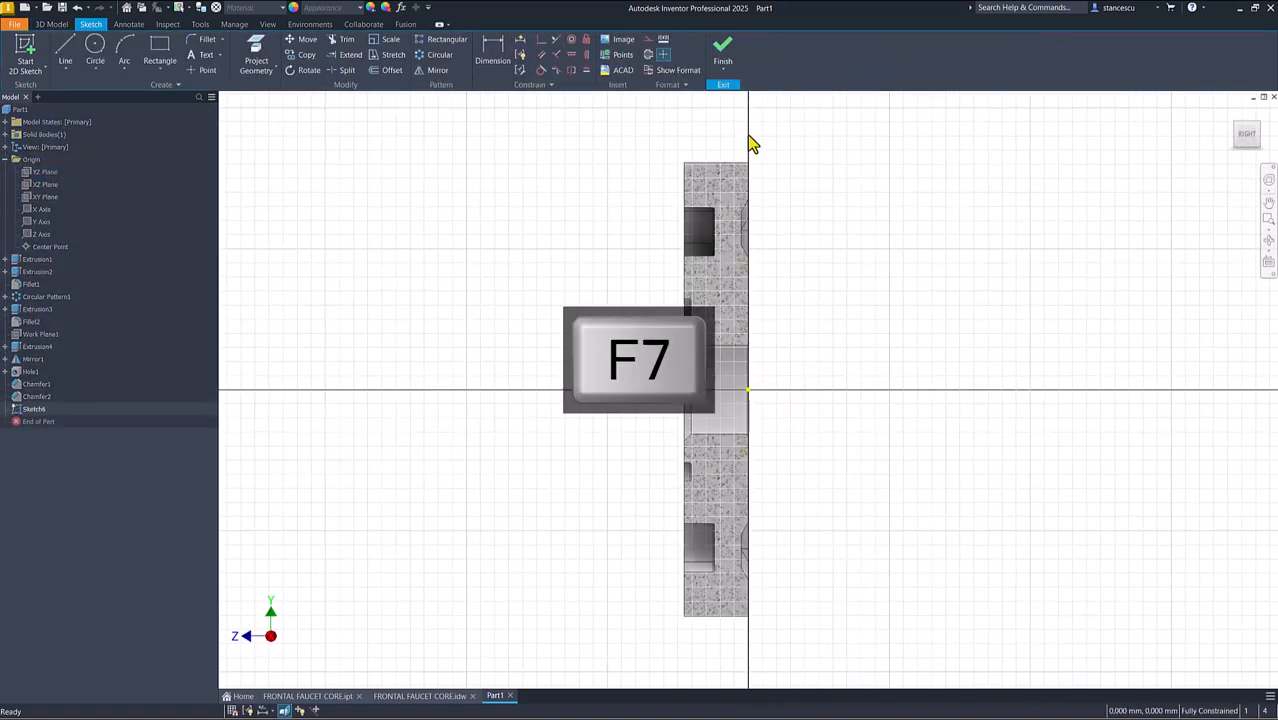
scroll(762, 160, up, 3)
middle_drag(762, 160, 745, 252)
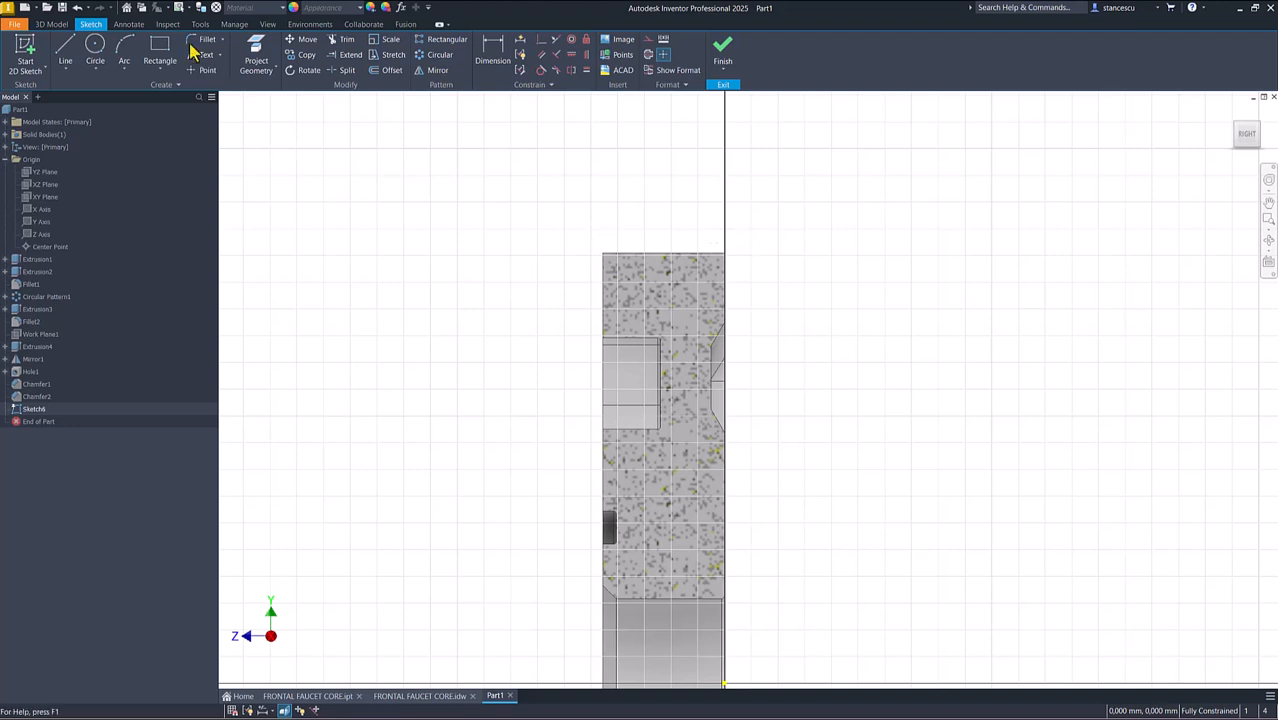
Step: Sketch a slanted line about 1,58 mm wide across the section's upper corner, between the outer rim edge and the back face
click(65, 50)
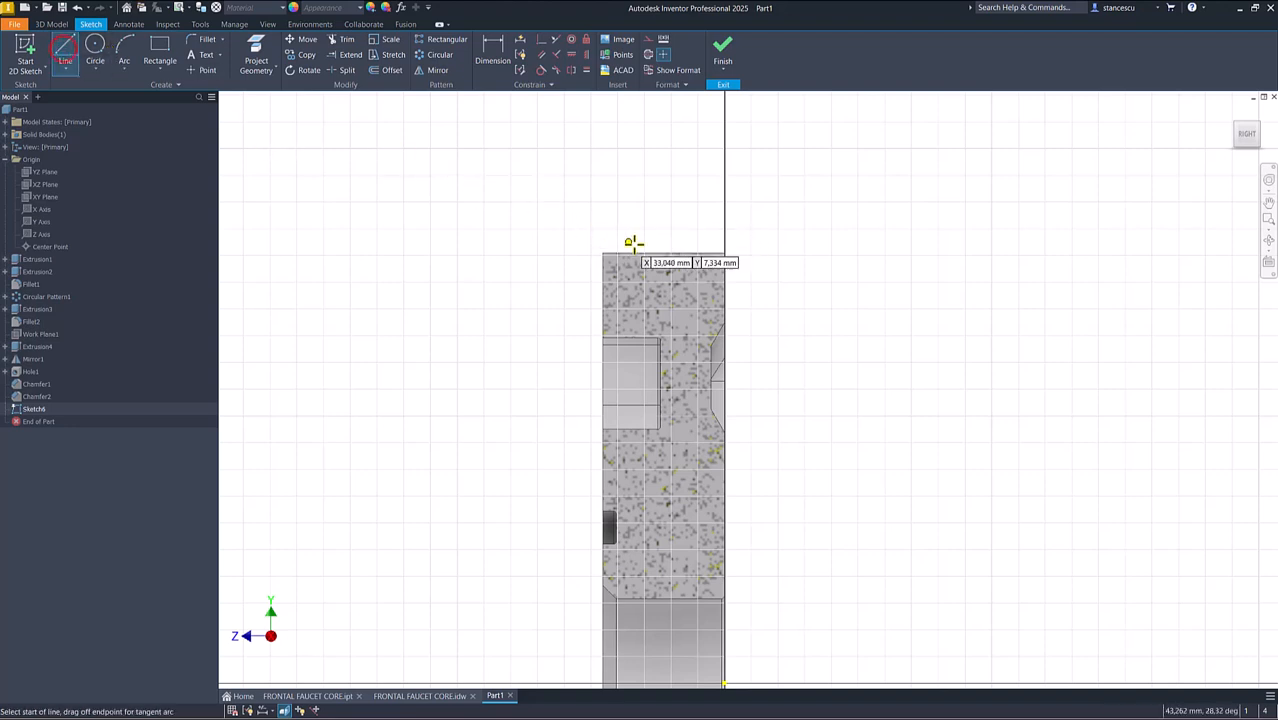
click(703, 253)
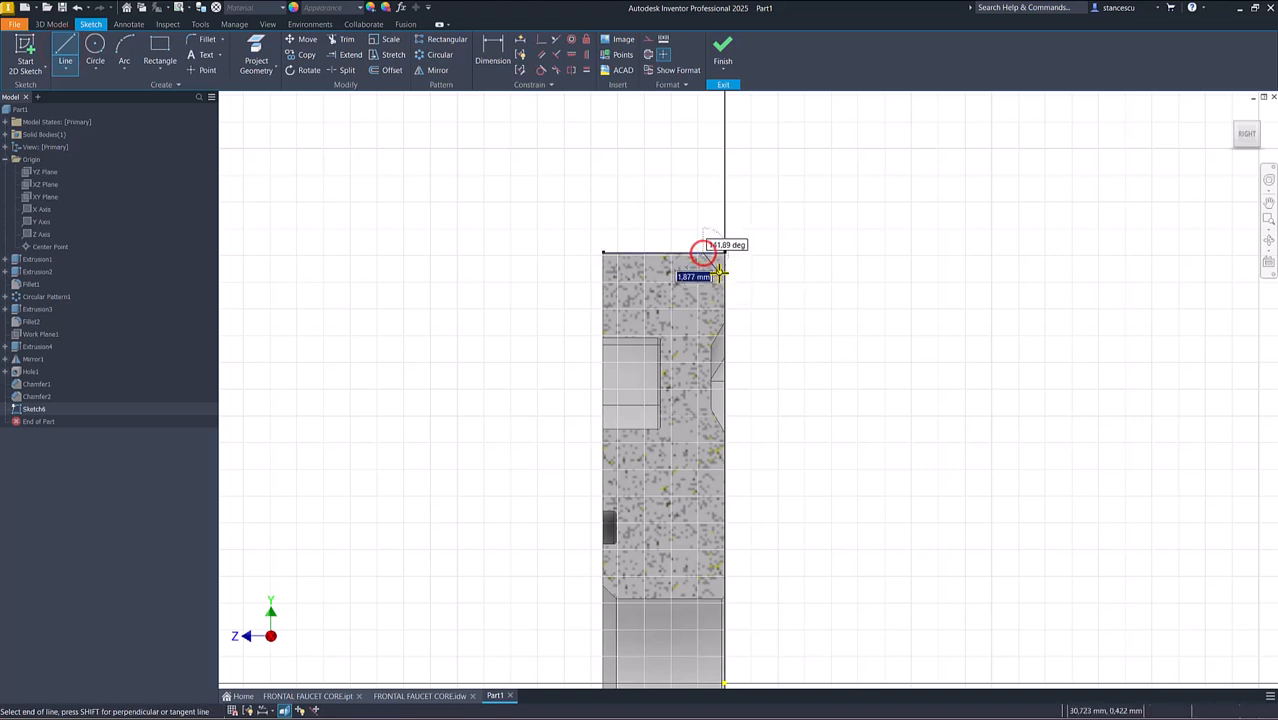
click(725, 279)
key(Escape)
Step: Dimension the slanted line with a horizontal width of 1 mm and an angle of 45° to the outer rim edge
click(496, 44)
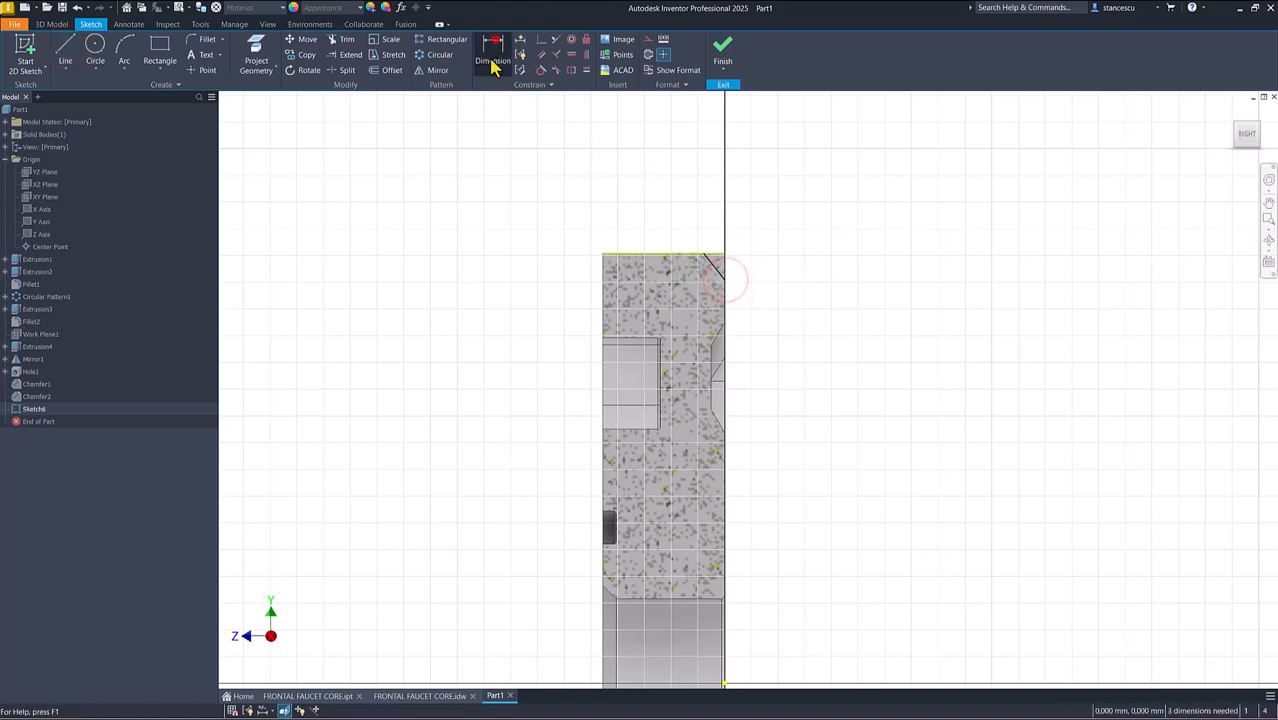
click(713, 259)
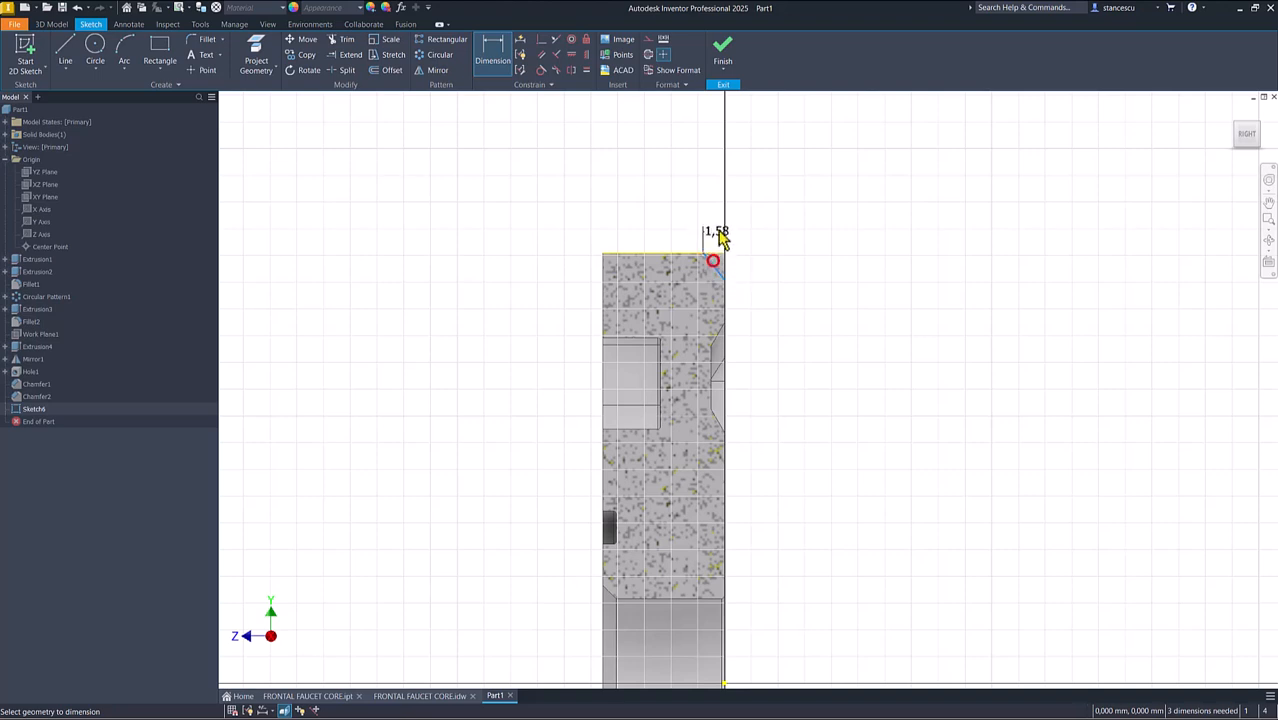
click(683, 201)
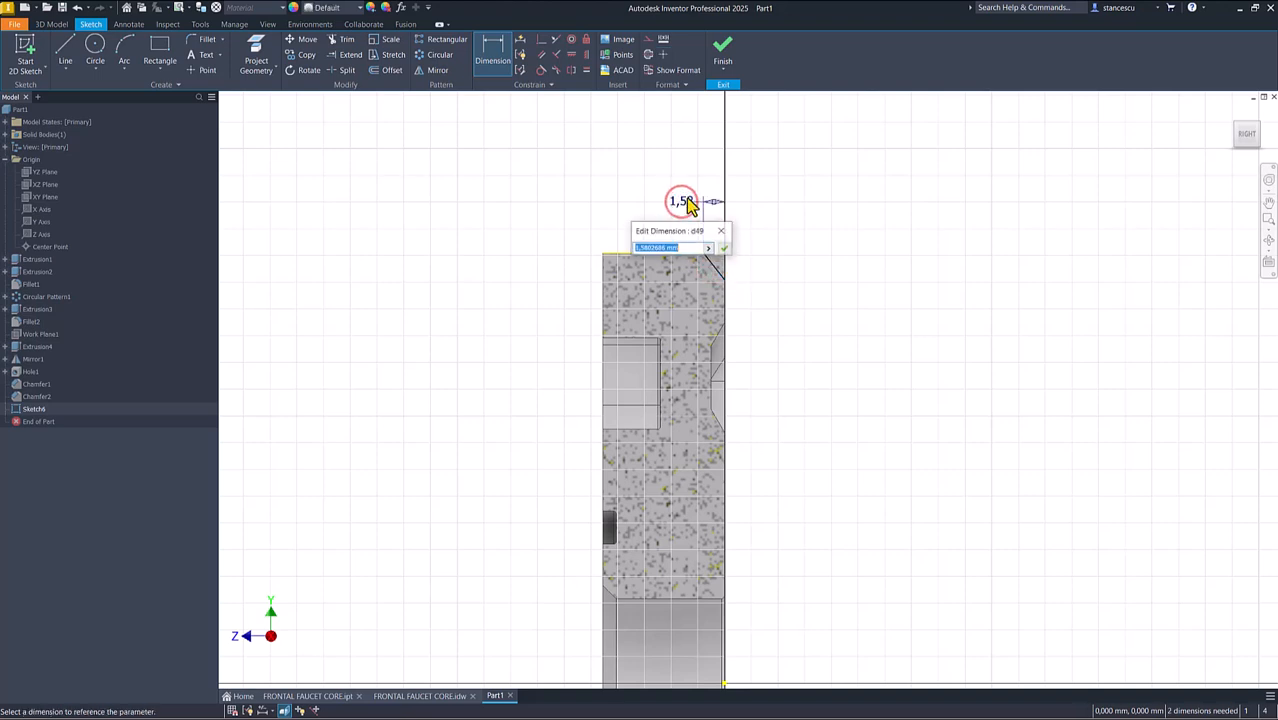
key(Return)
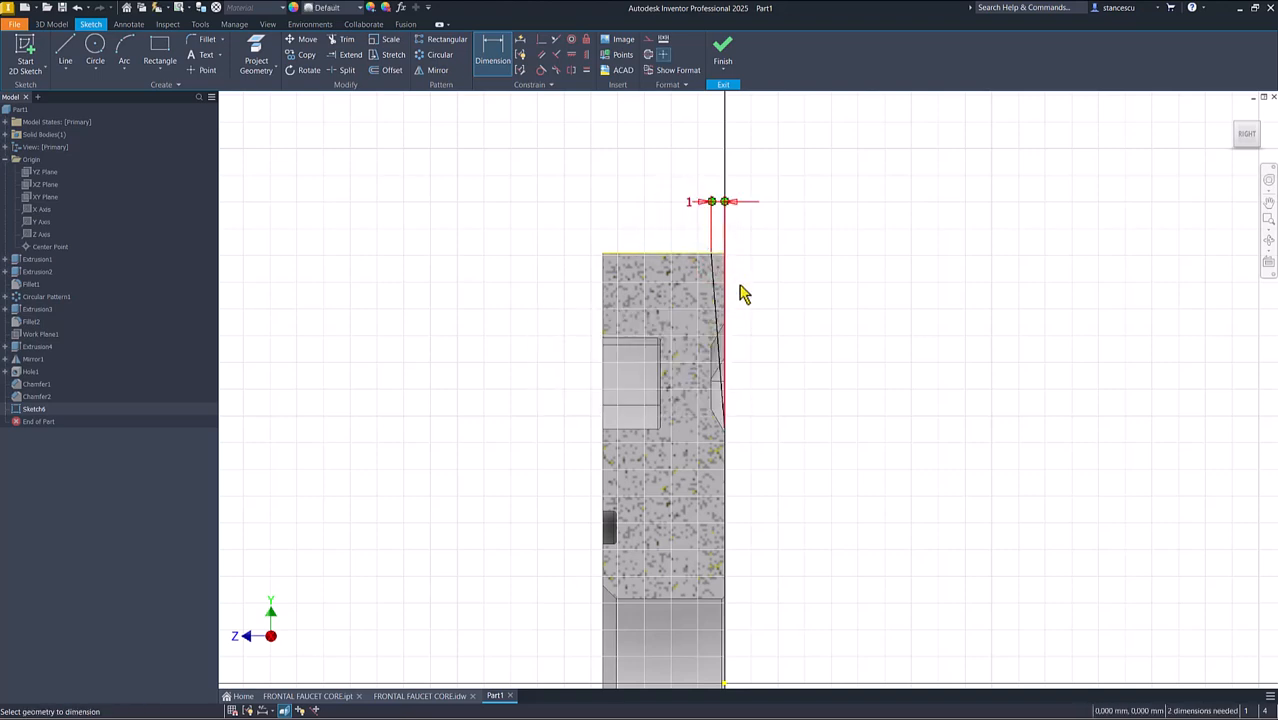
click(710, 297)
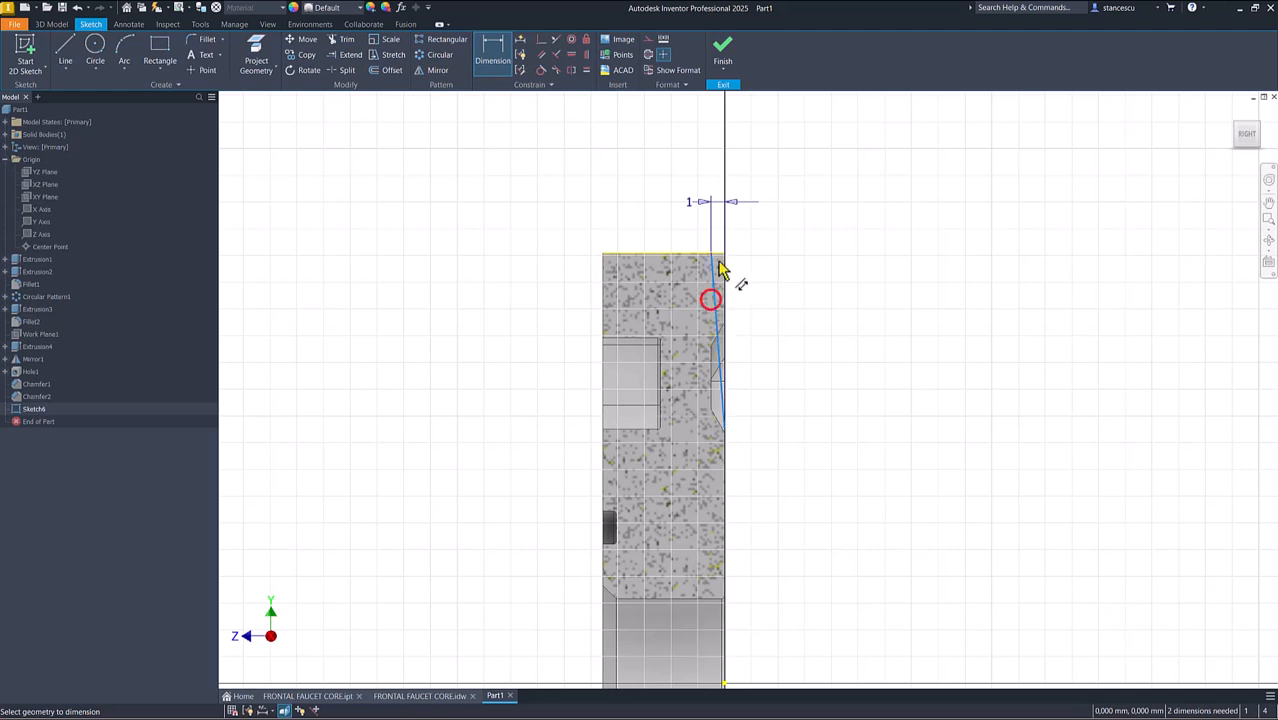
click(721, 256)
click(765, 300)
text(45)
key(Return)
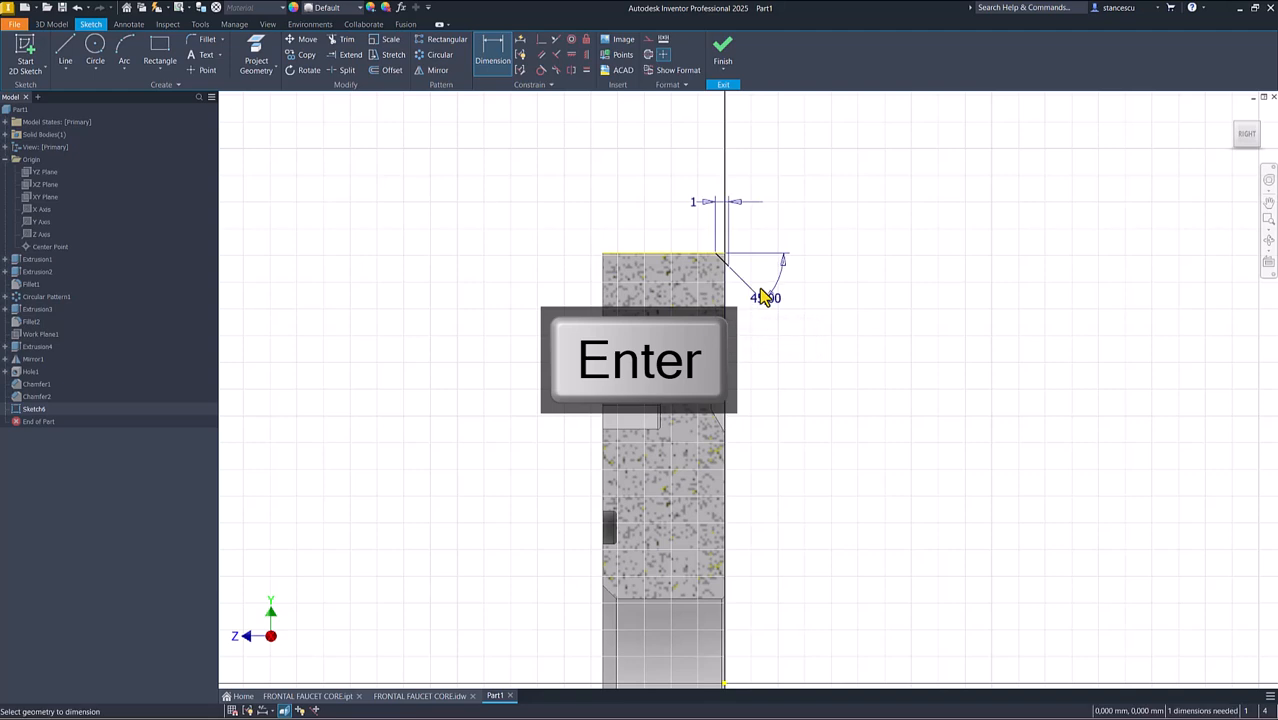
Step: Make the slanted line's lower endpoint coincident with the back face edge and finish the sketch
scroll(740, 285, down, 3)
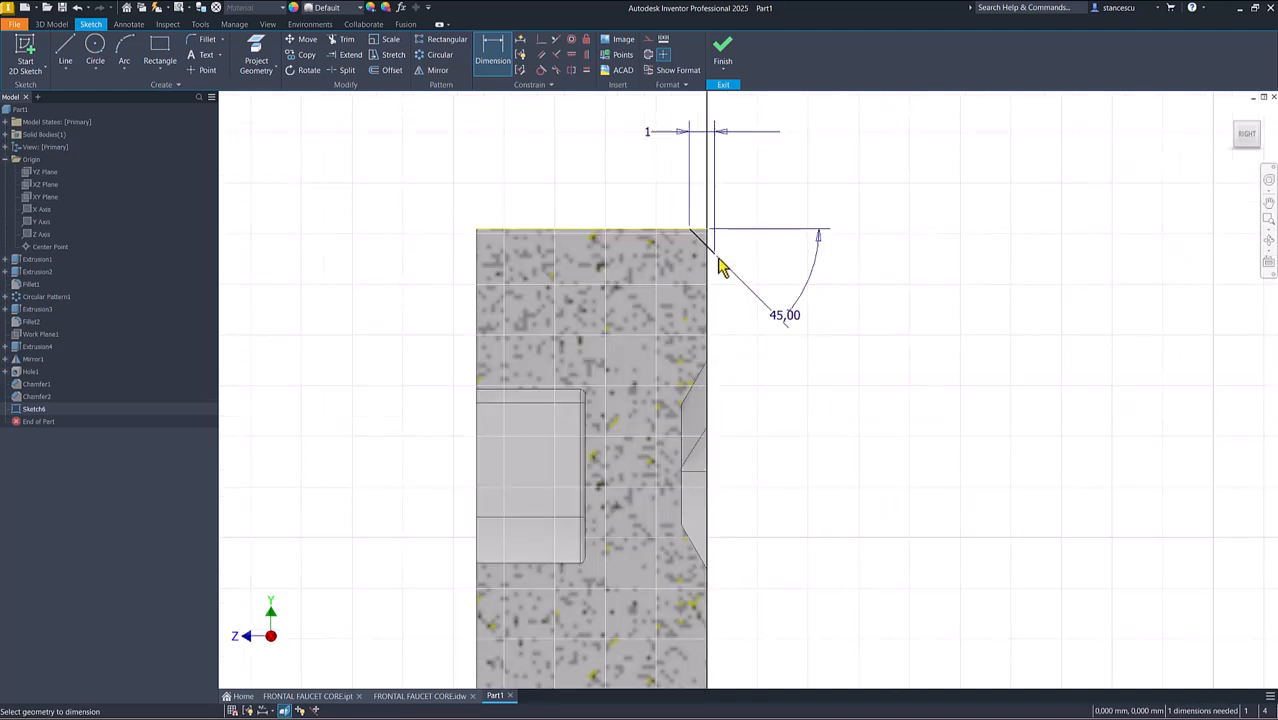
click(539, 42)
click(715, 253)
click(708, 265)
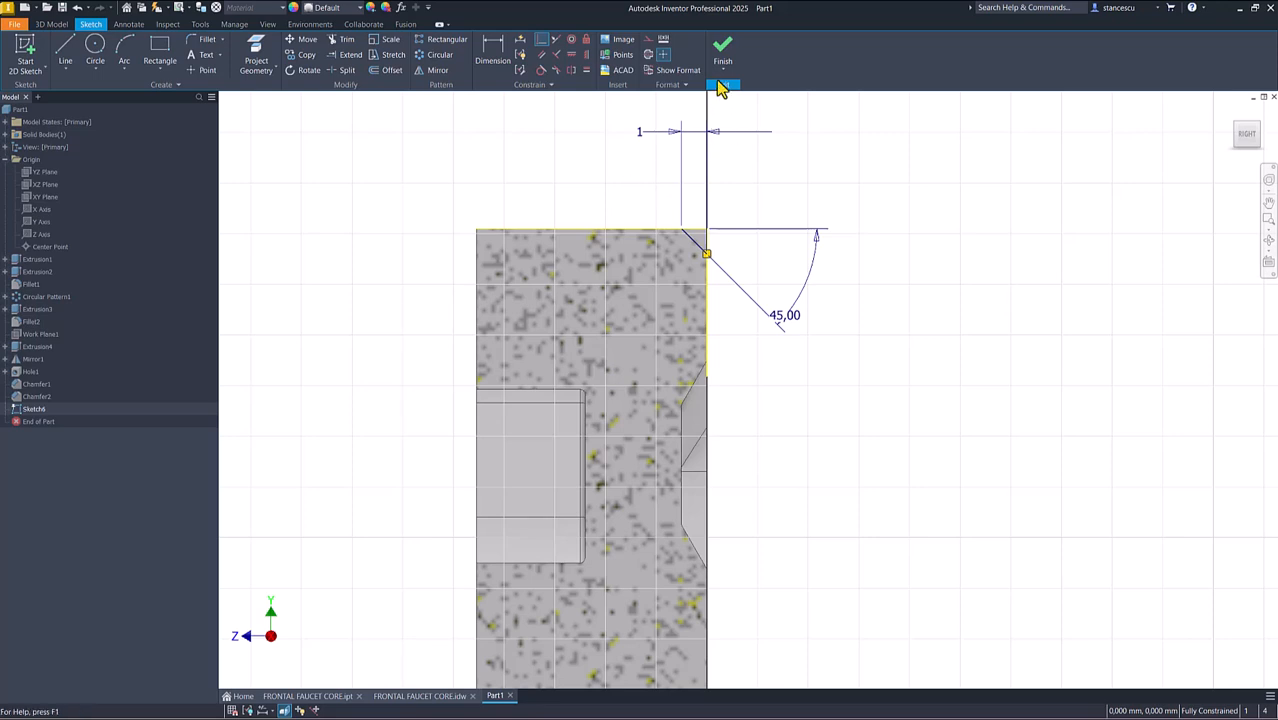
click(723, 46)
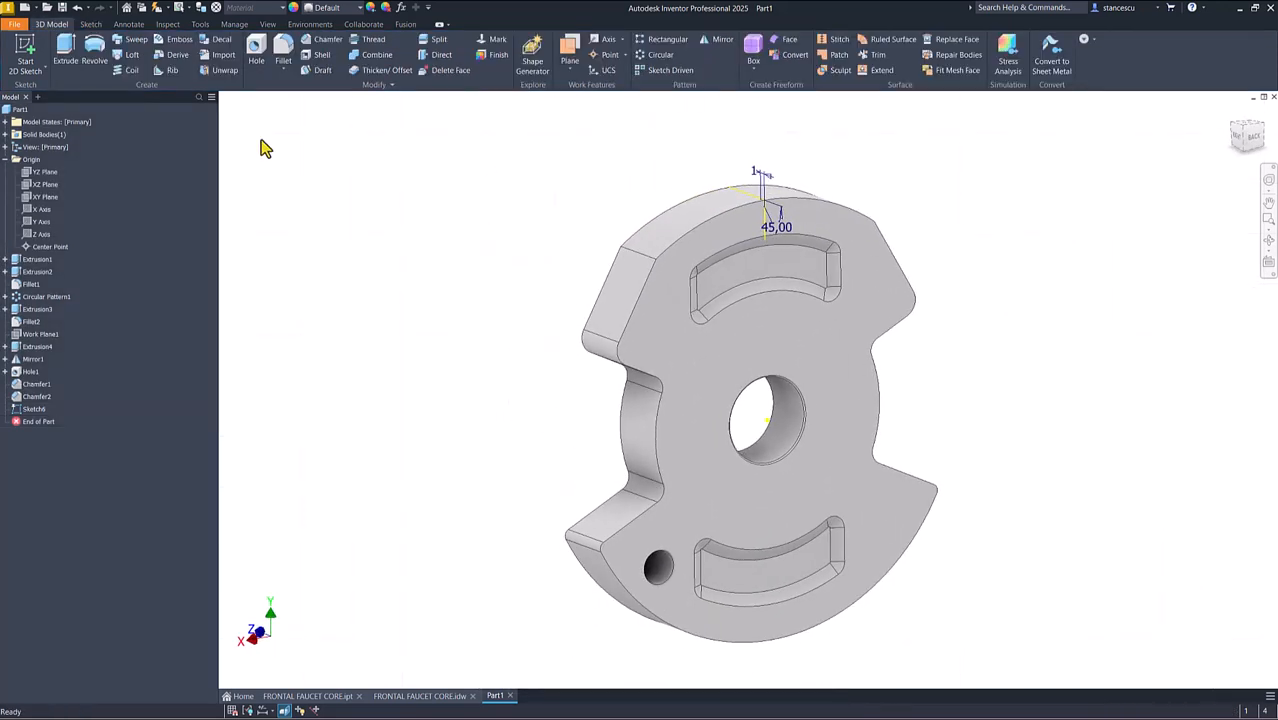
Step: Revolve the small triangular profile 360° around the Z axis as a cut to chamfer the outer rim
click(95, 47)
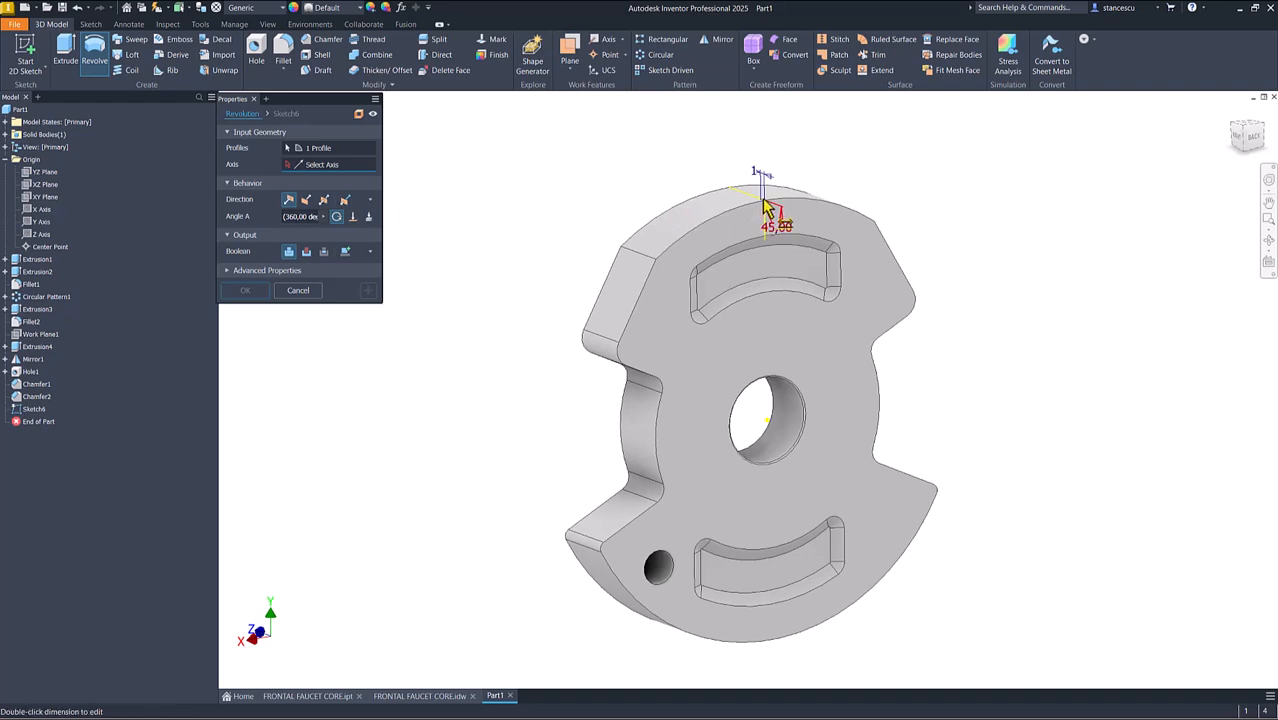
scroll(748, 203, up, 3)
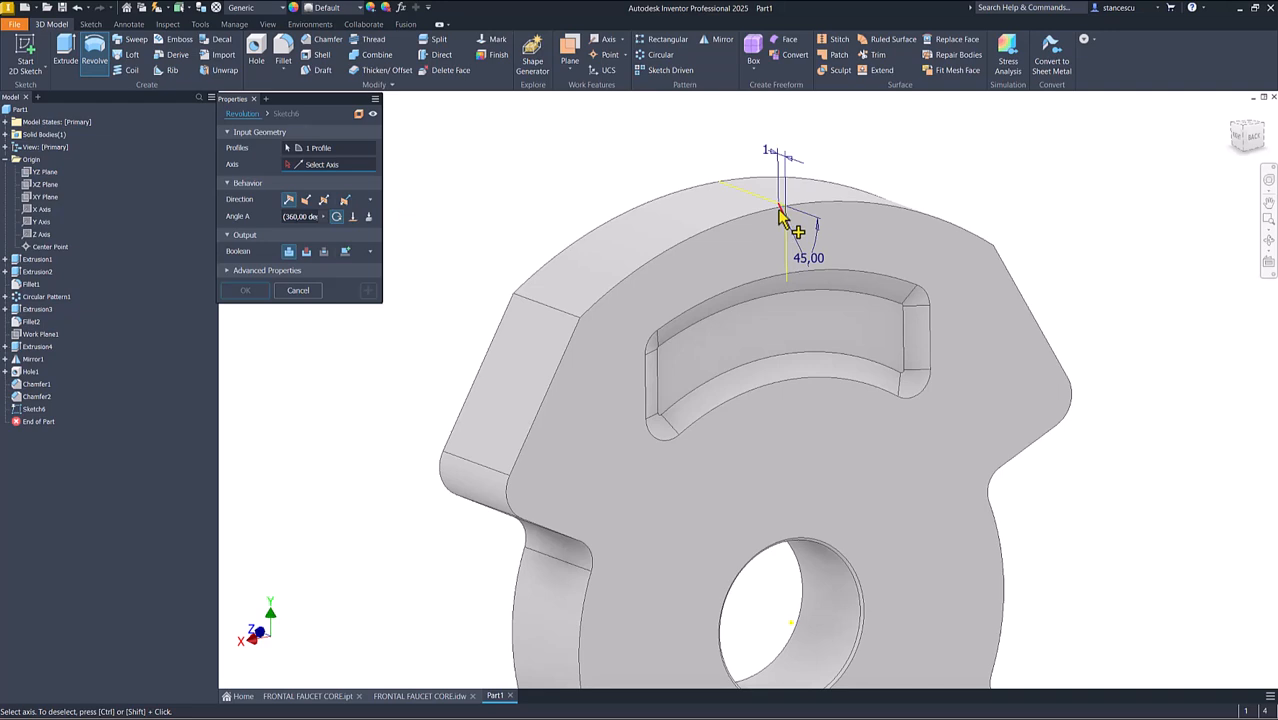
scroll(783, 214, up, 4)
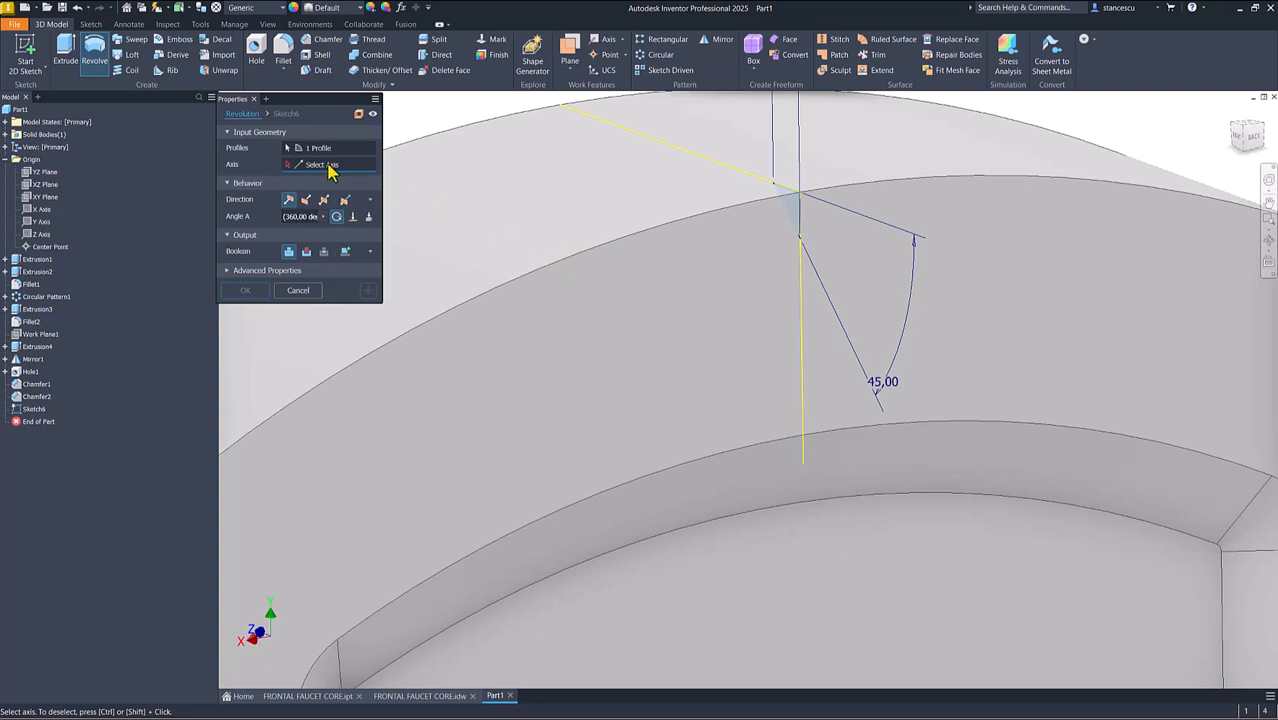
scroll(606, 333, down, 4)
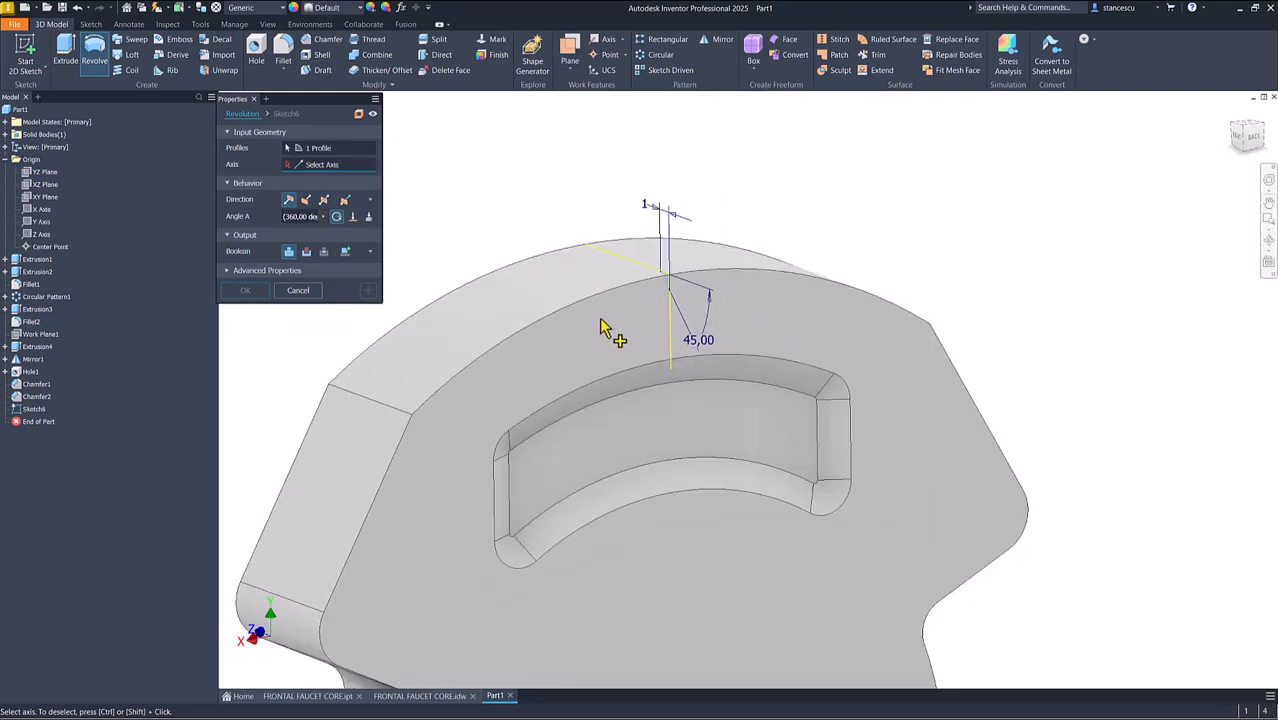
middle_drag(599, 337, 622, 165)
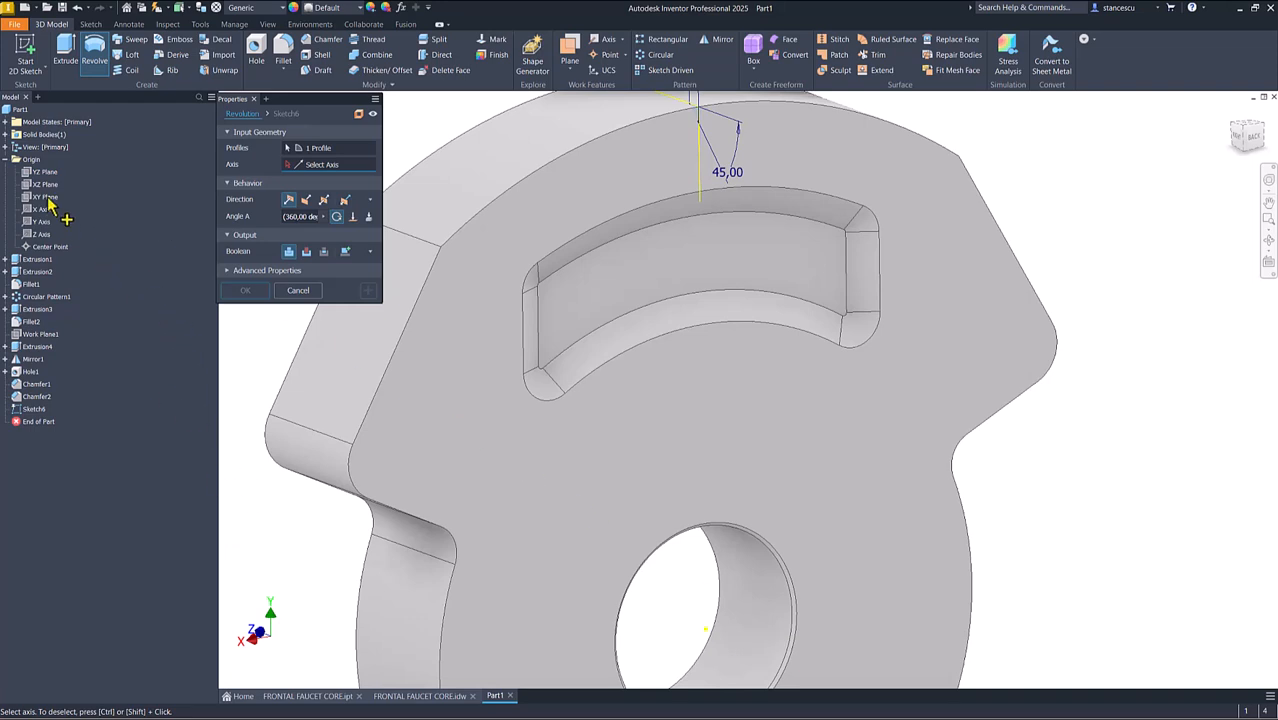
click(44, 236)
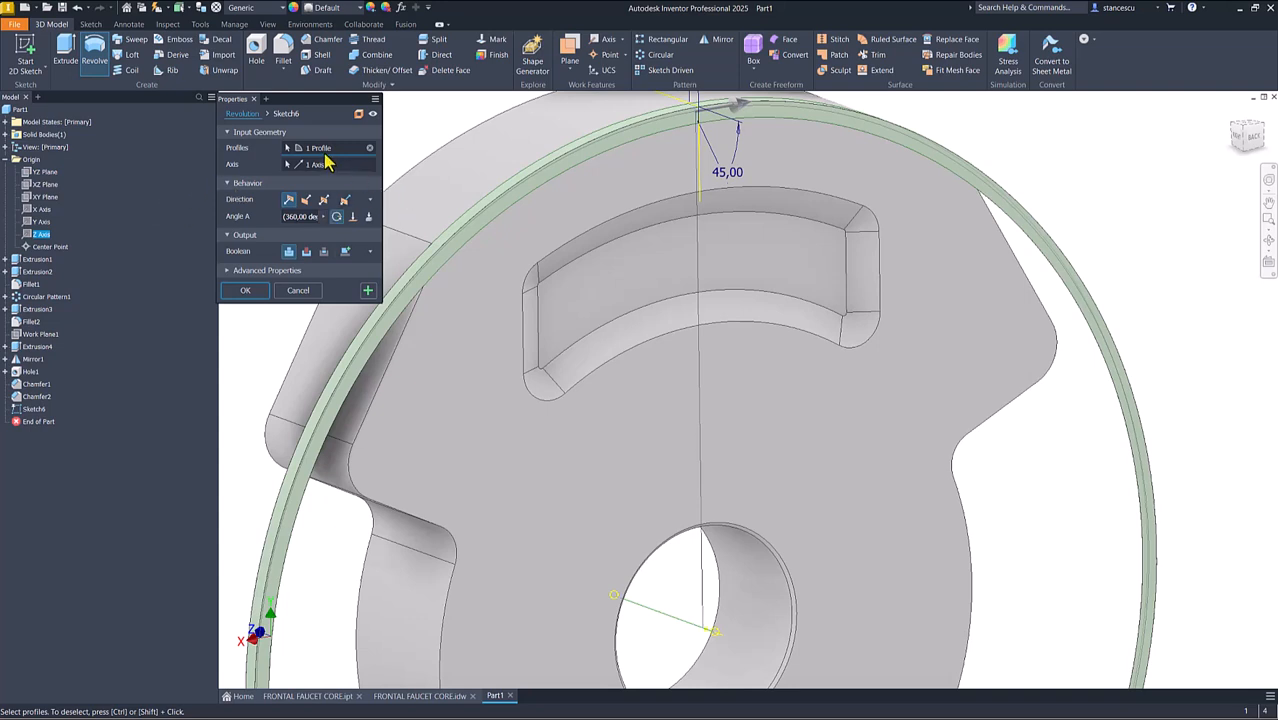
click(307, 252)
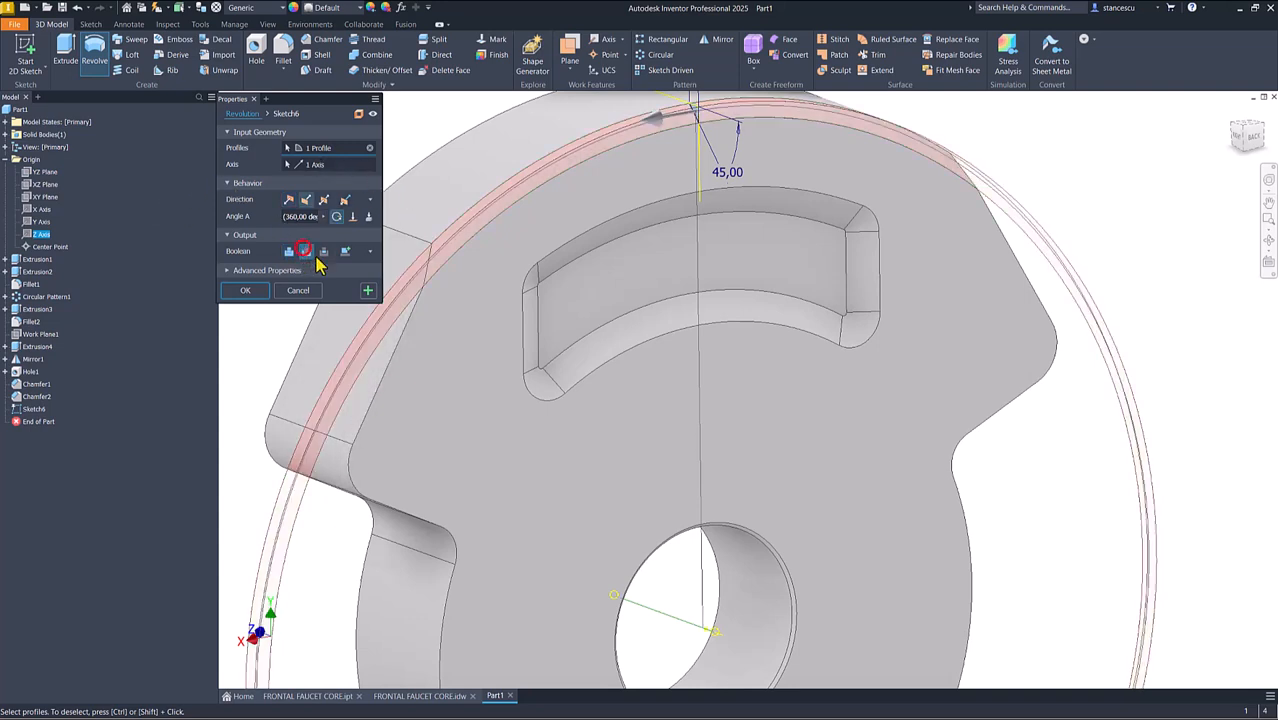
scroll(734, 417, up, 3)
shift+middle_drag(742, 418, 793, 163)
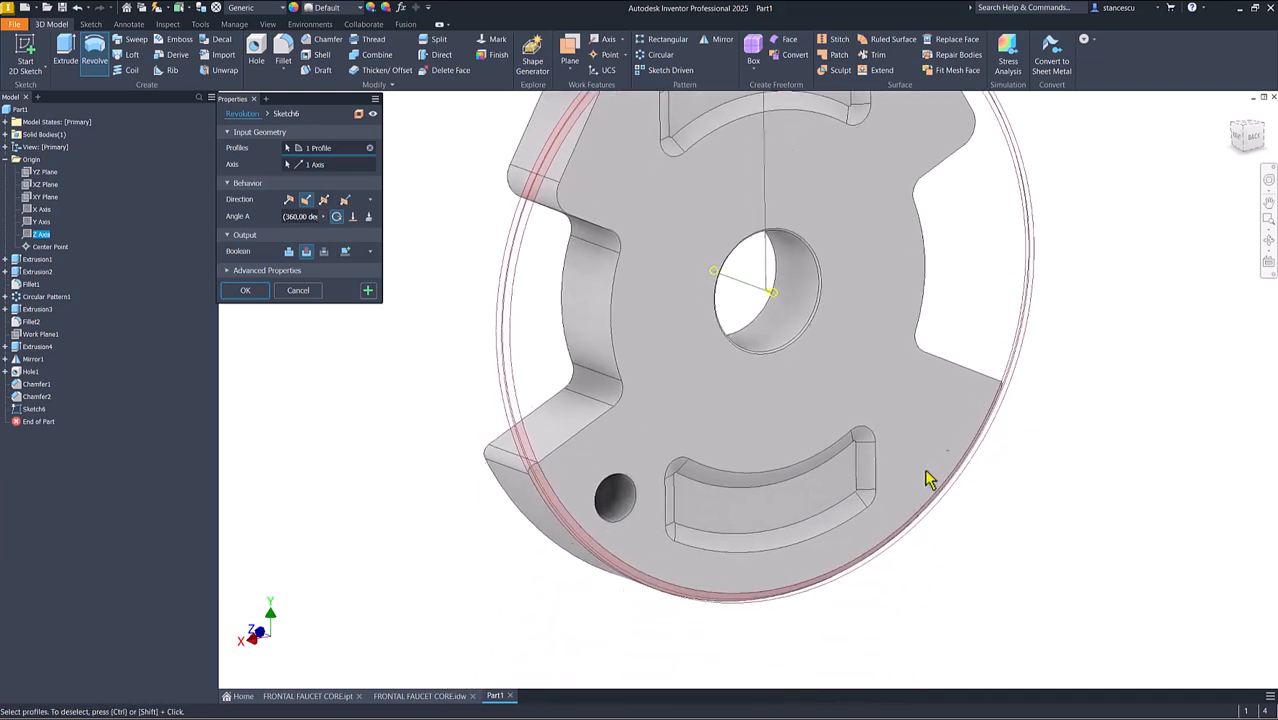
click(249, 291)
key(F6)
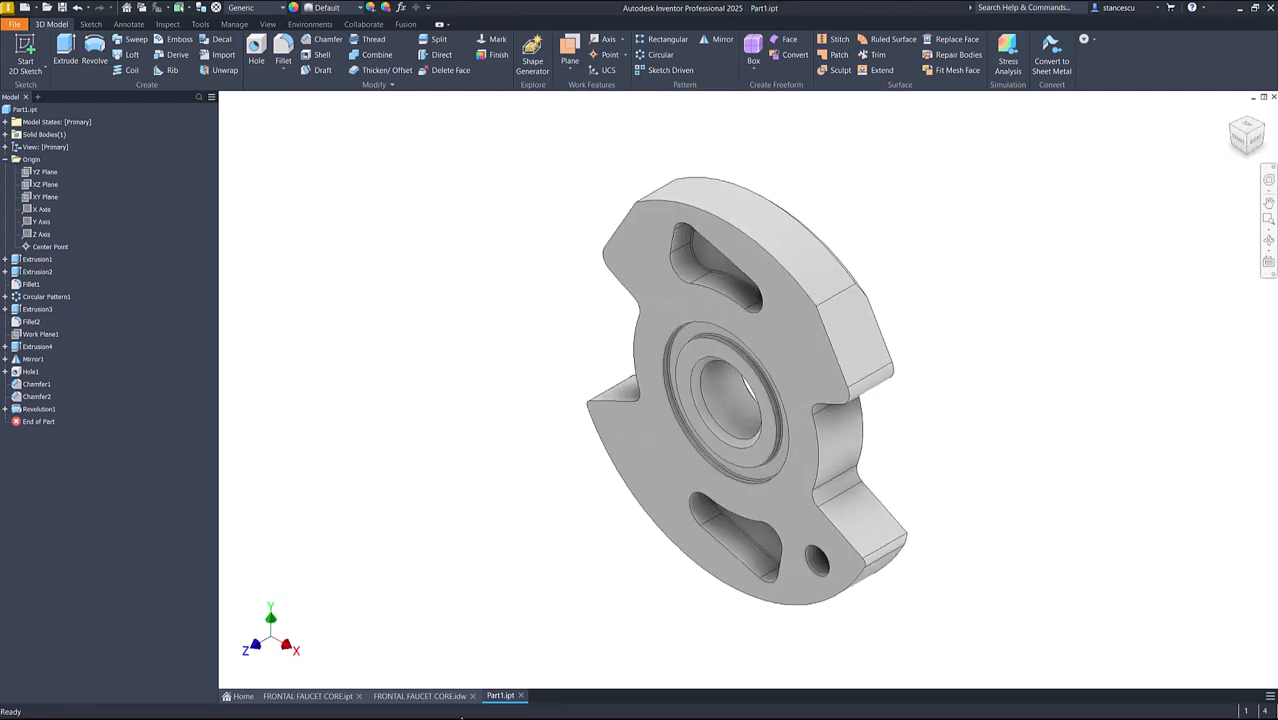
Step: Check the upper lobe's overall width dimension in the FRONTAL FAUCET CORE drawing and return to Part1
click(422, 697)
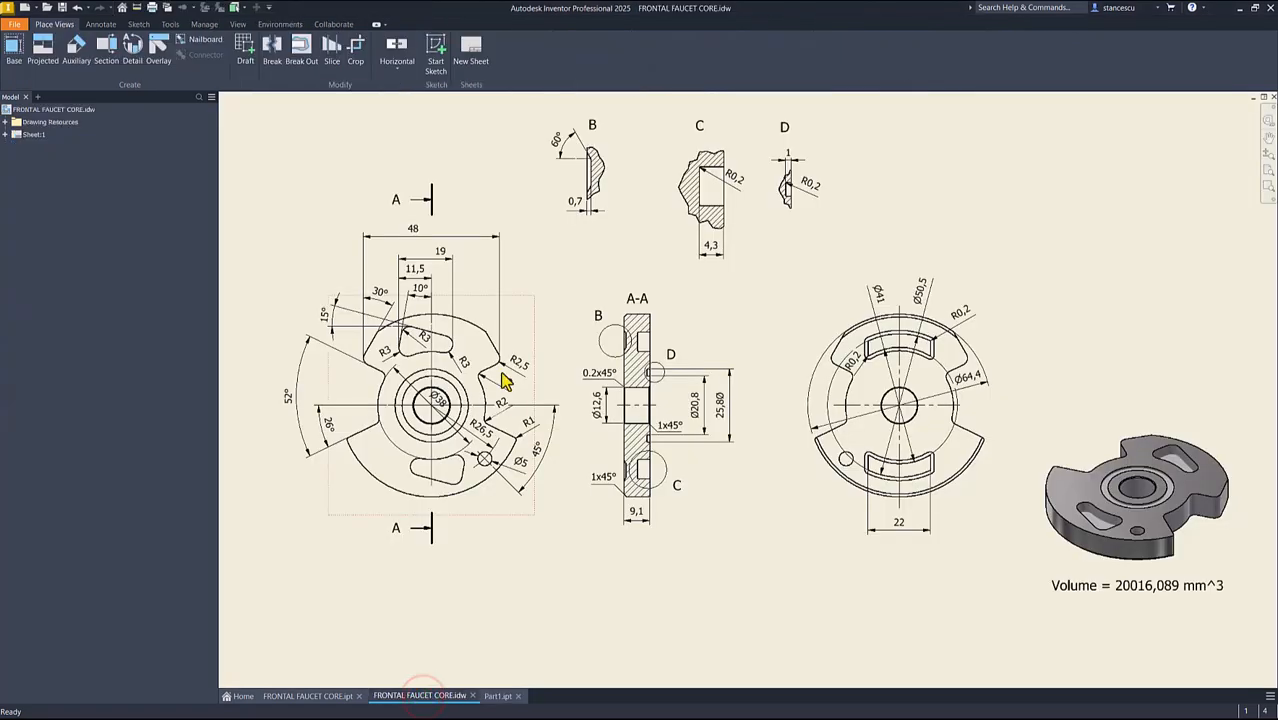
click(418, 231)
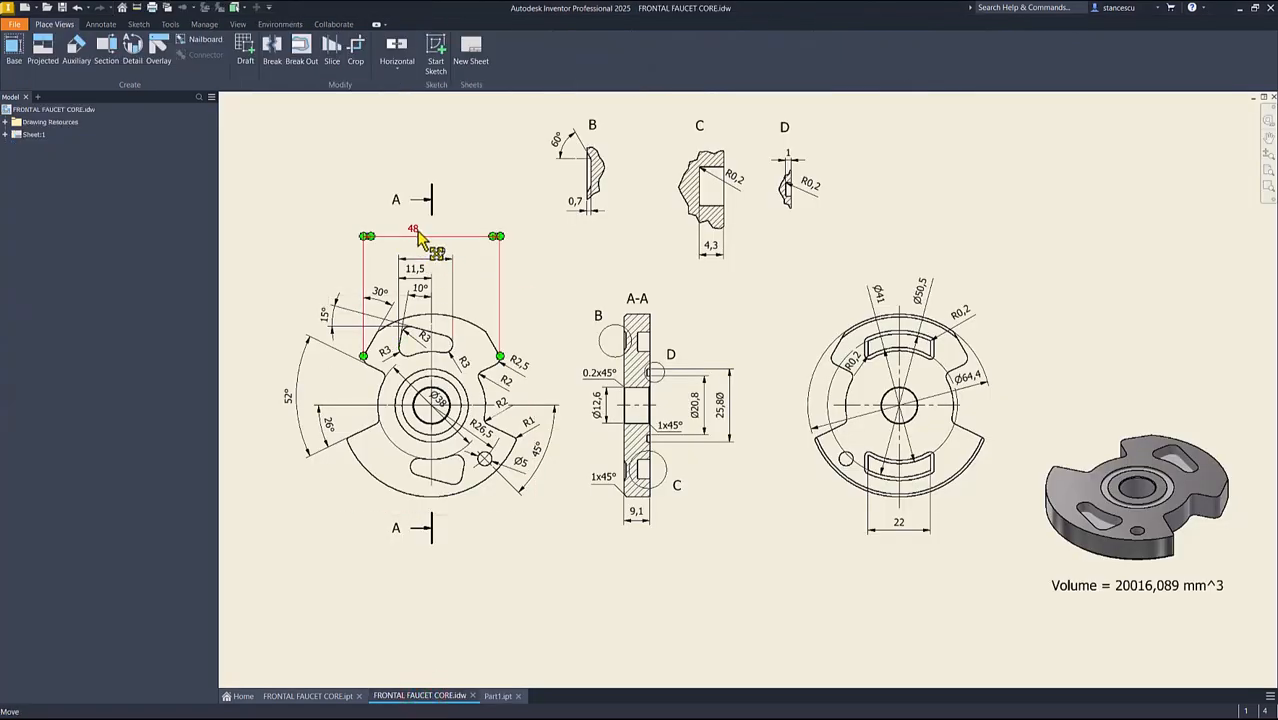
click(499, 696)
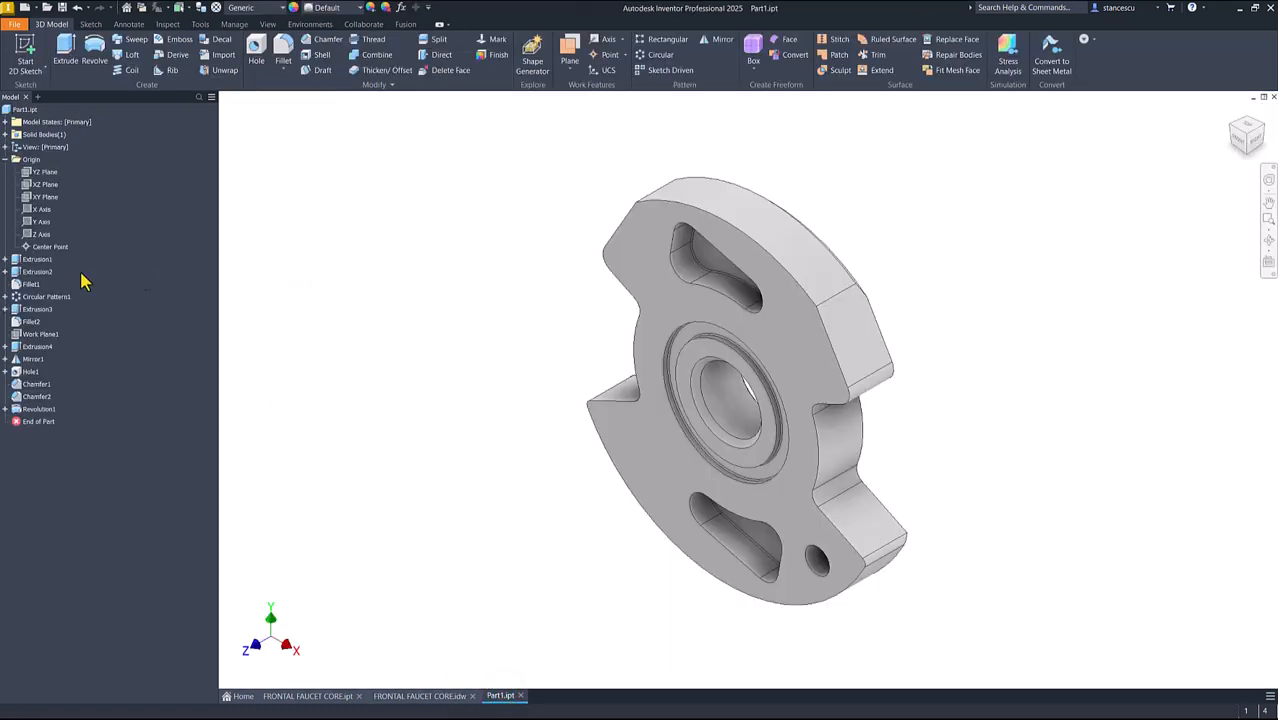
Step: Edit Extrusion1's sketch, dimension the width across the upper lobe's two rounded corners as 48 mm, and finish the sketch
click(6, 259)
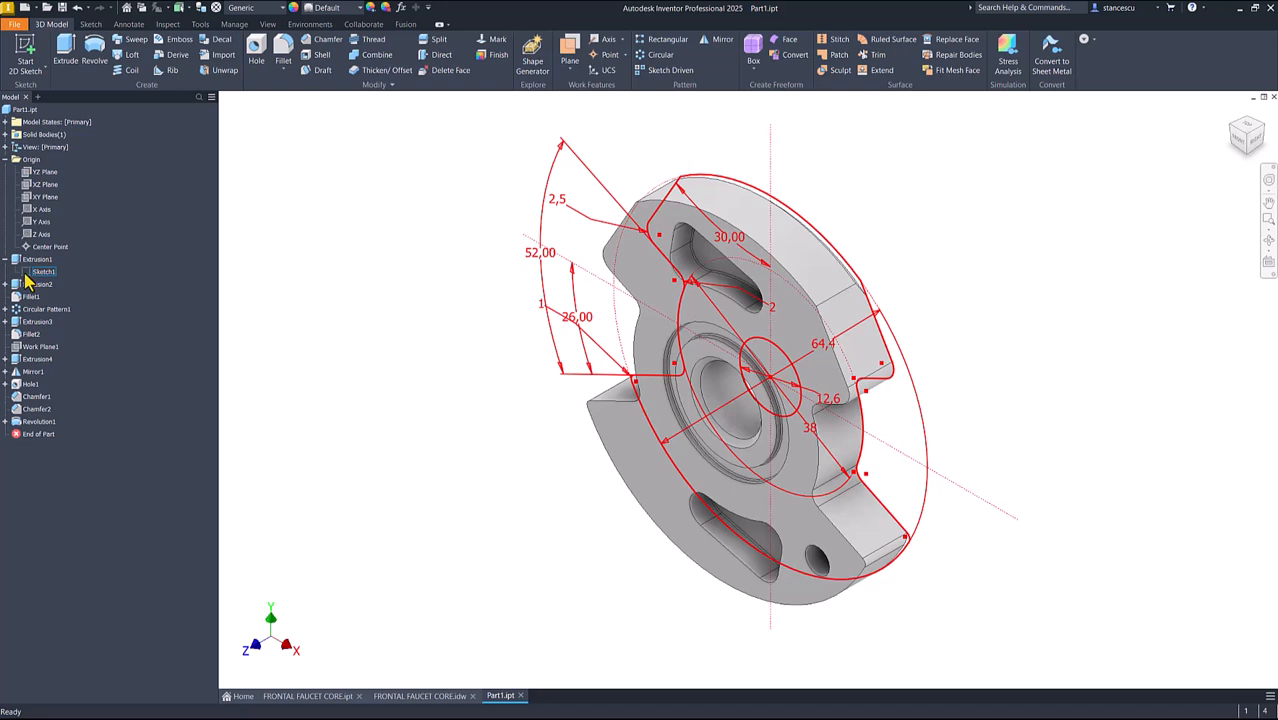
click(6, 284)
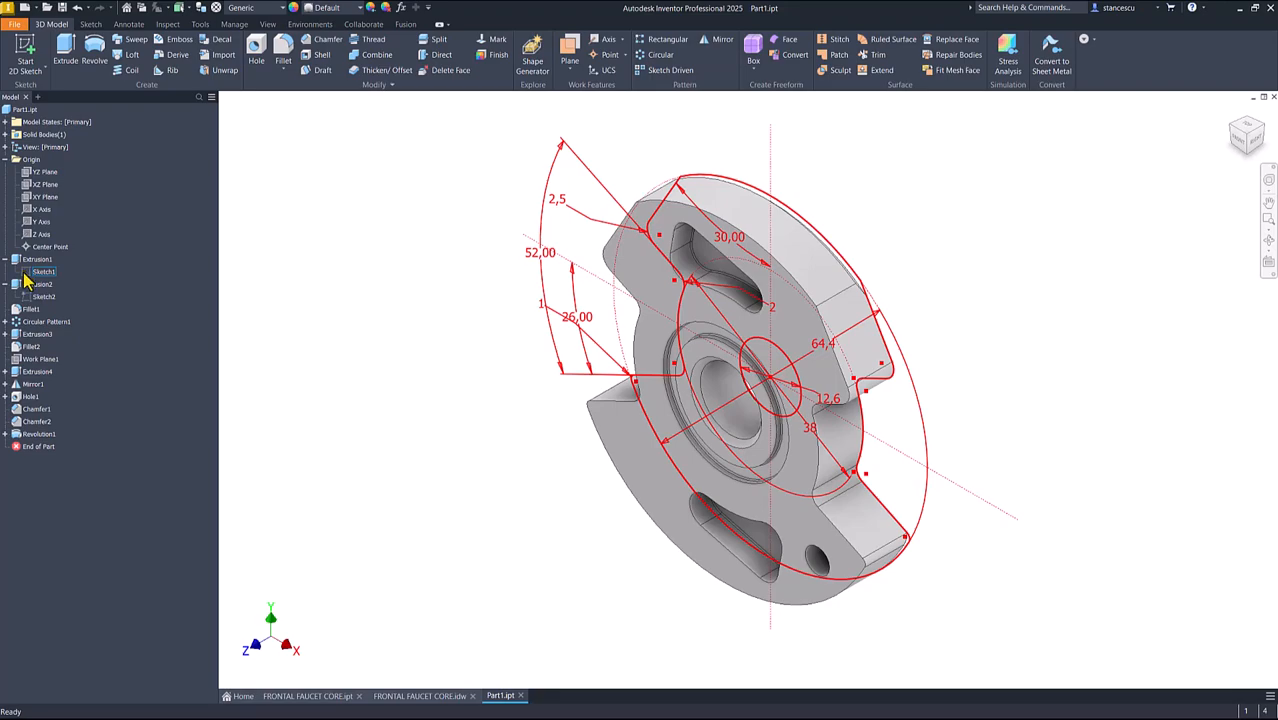
double_click(36, 272)
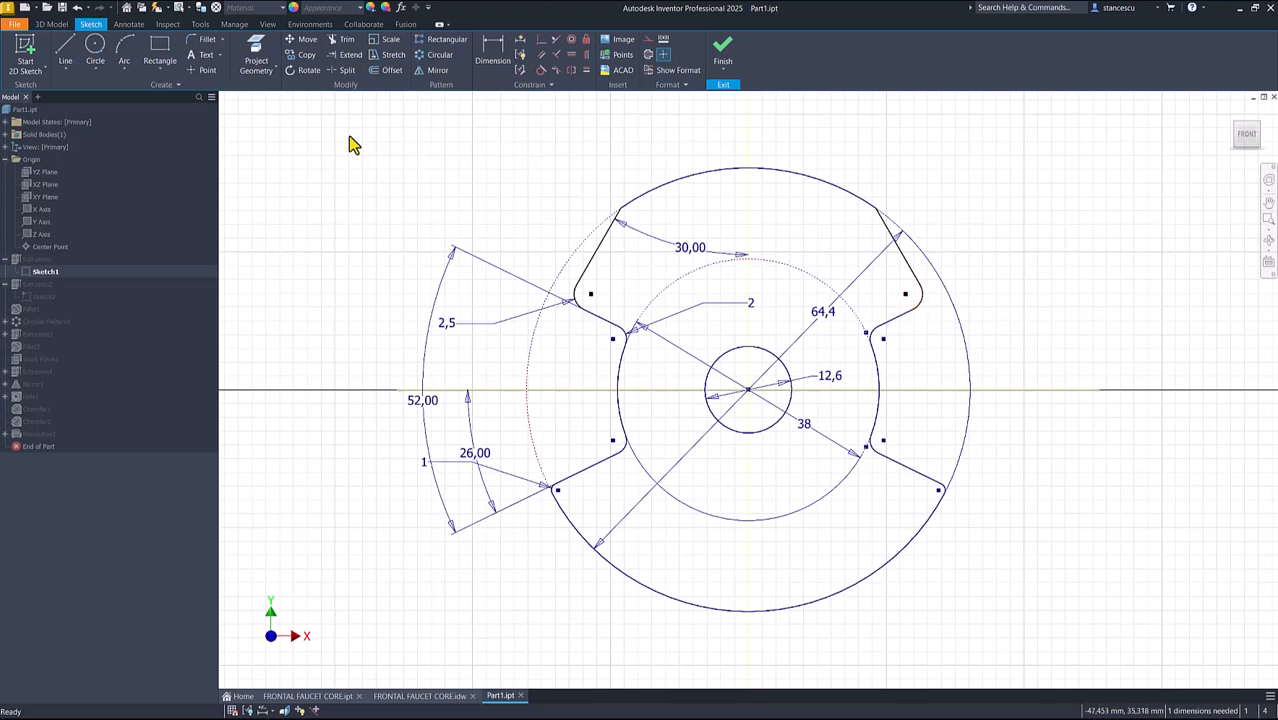
click(498, 47)
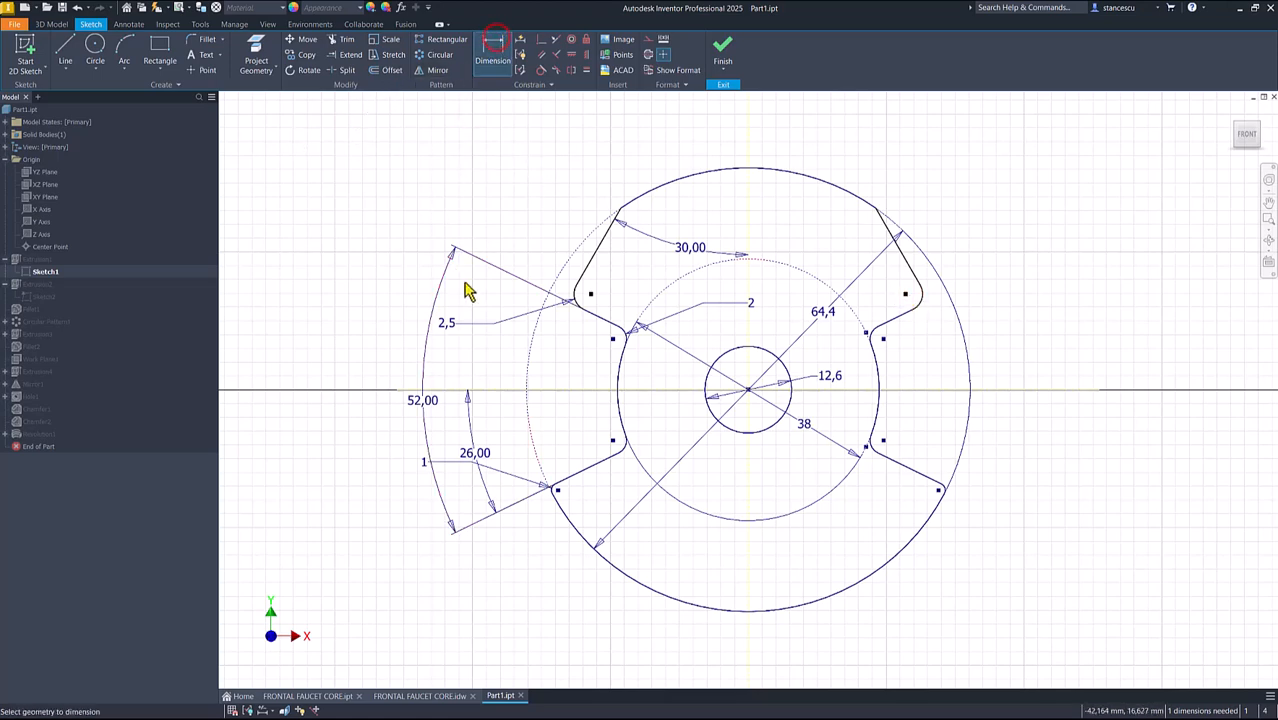
click(578, 296)
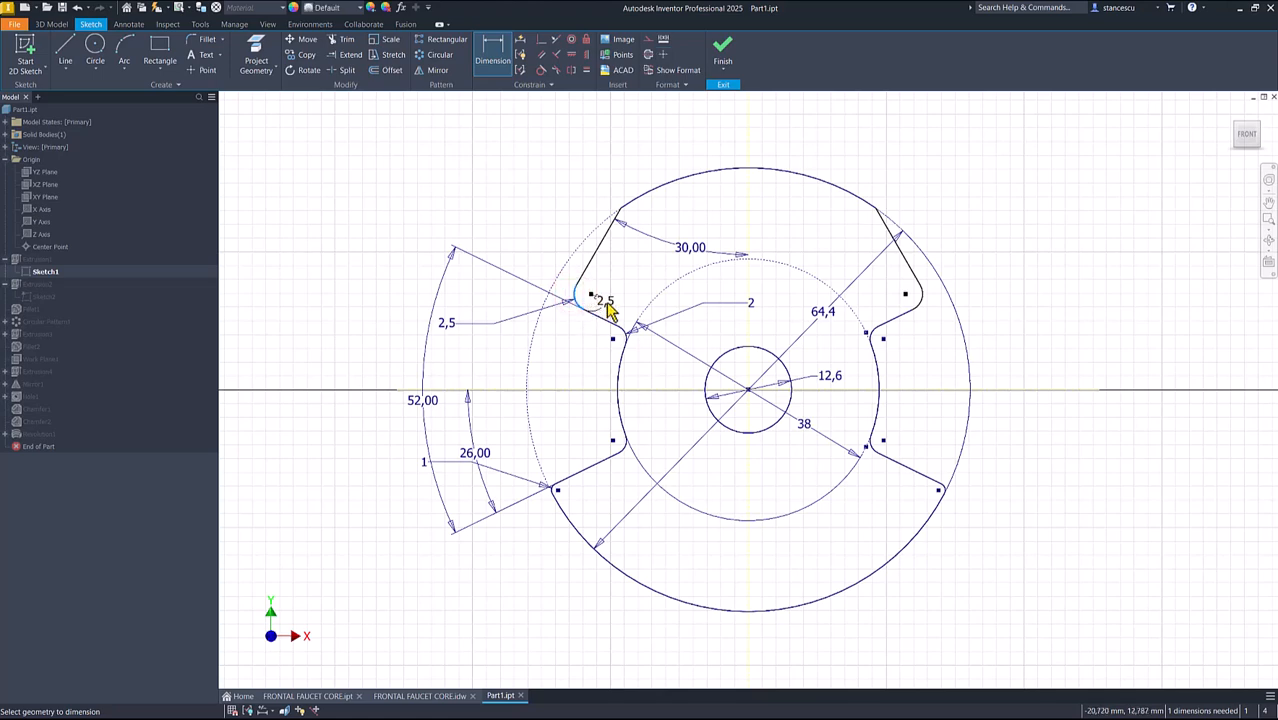
click(921, 297)
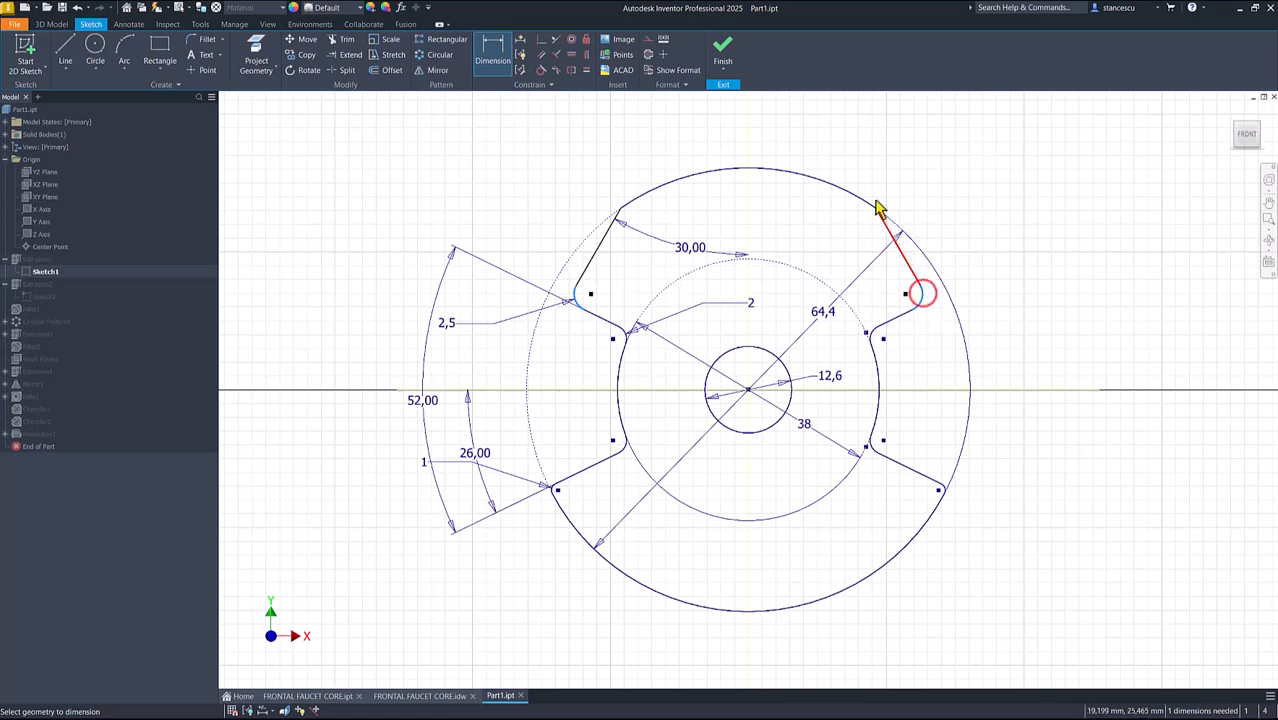
click(766, 132)
text(48)
key(Return)
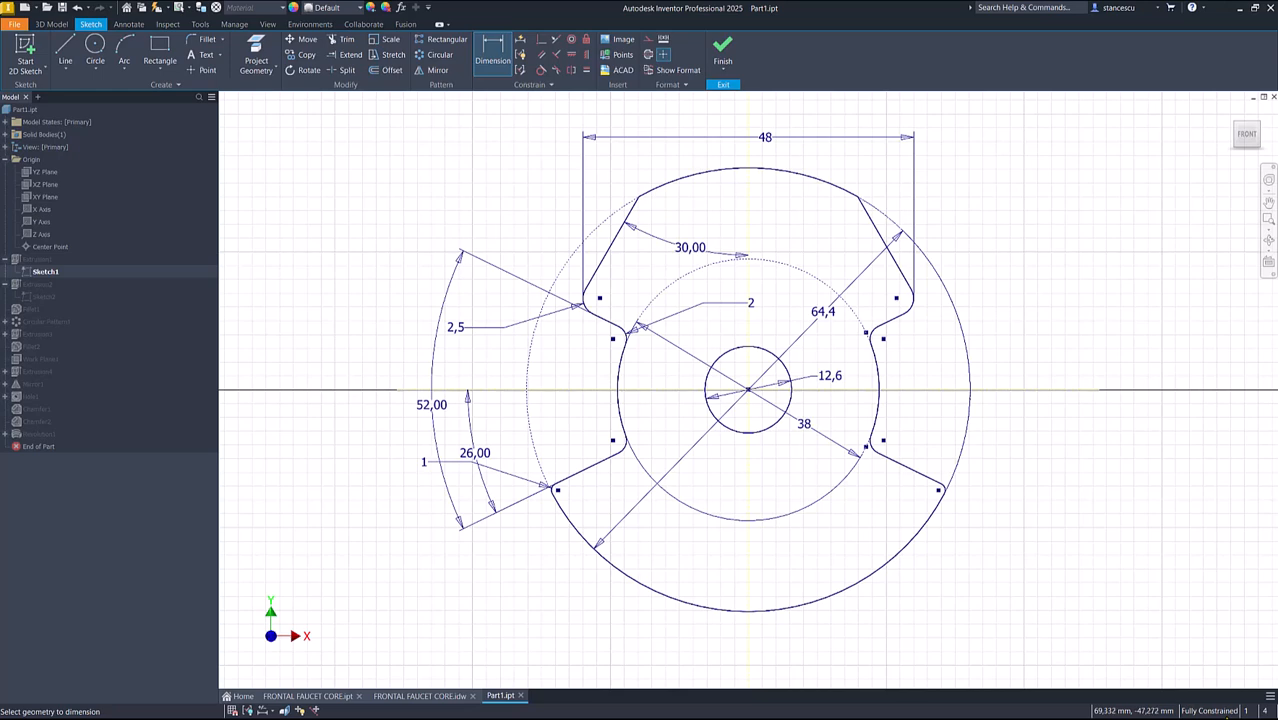
click(722, 56)
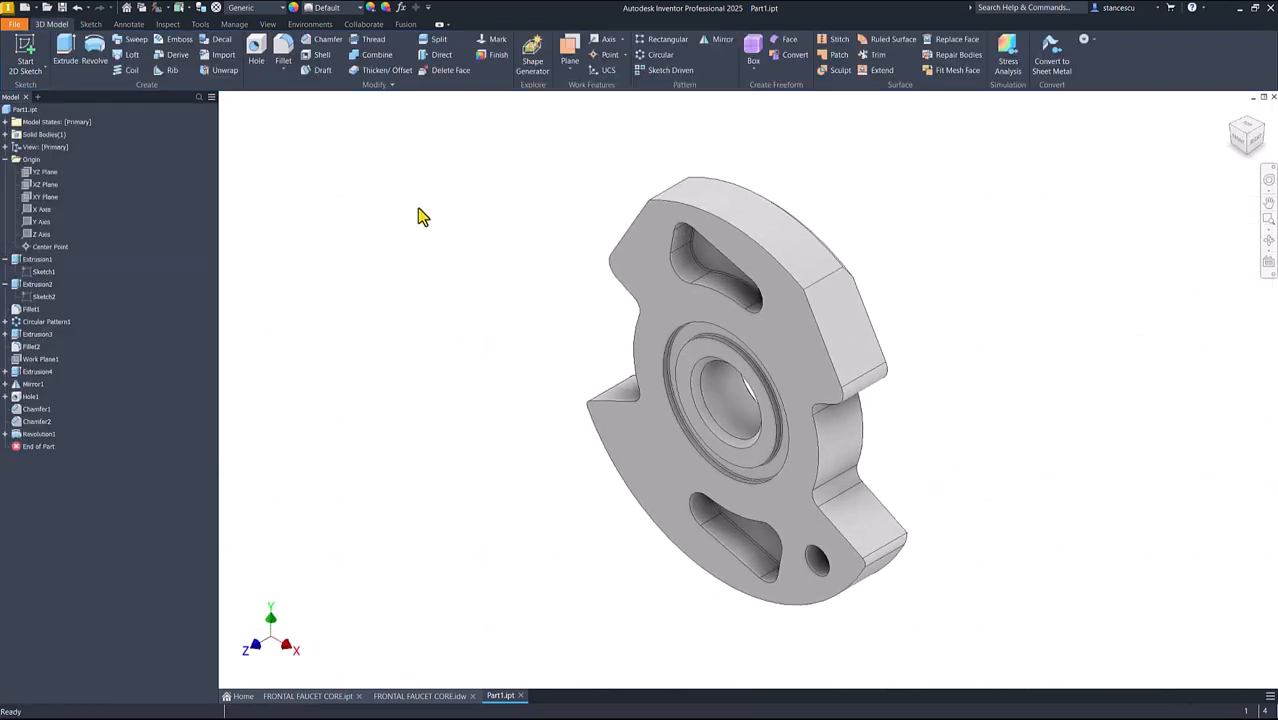
Step: Collapse the expanded Extrusion2, Extrusion1 and Origin nodes in the model tree and clear the selection
click(5, 284)
click(5, 259)
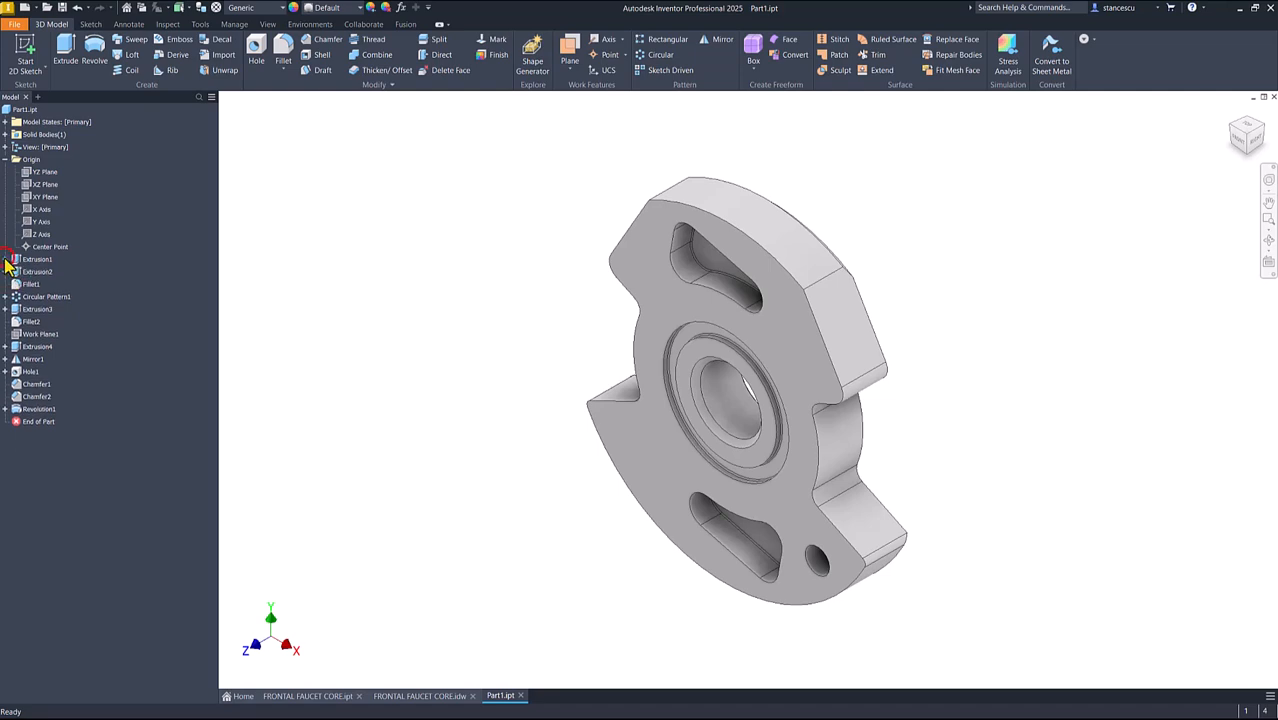
click(6, 160)
click(394, 257)
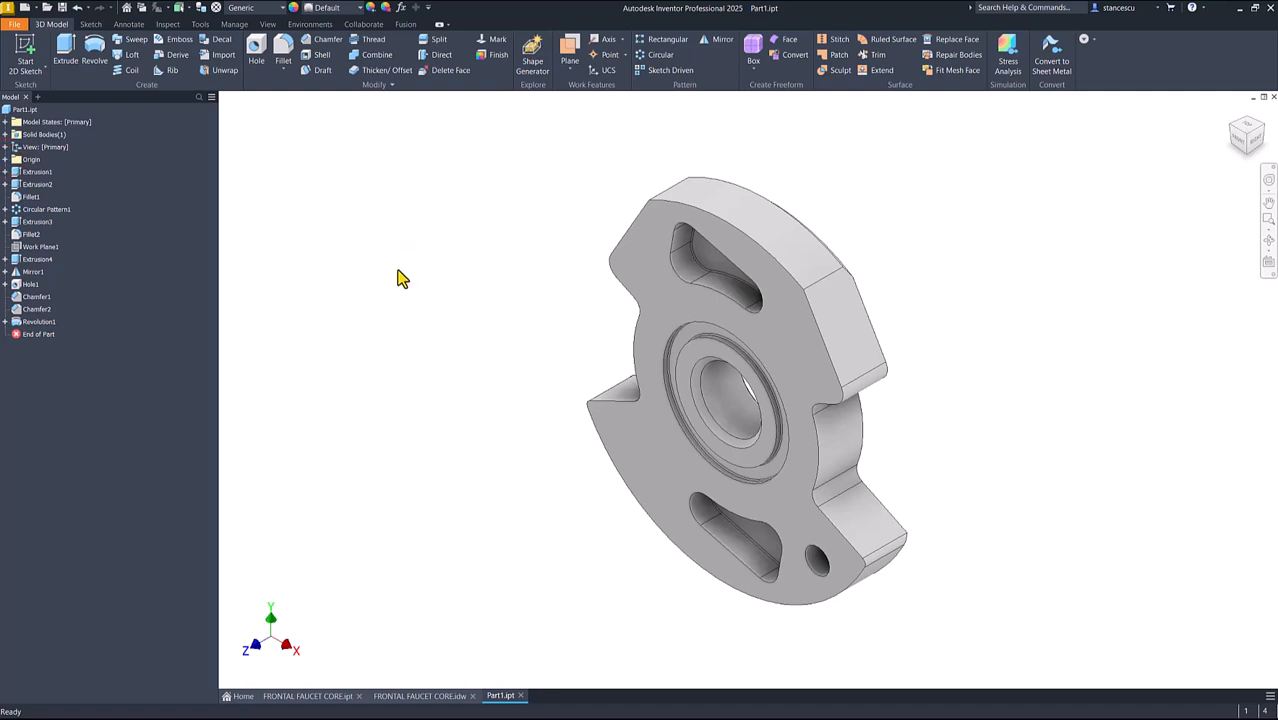
Step: Update Part1's physical properties in iProperties, copy the calculated volume value with its unit, and close the properties
key(F6)
right_click(28, 110)
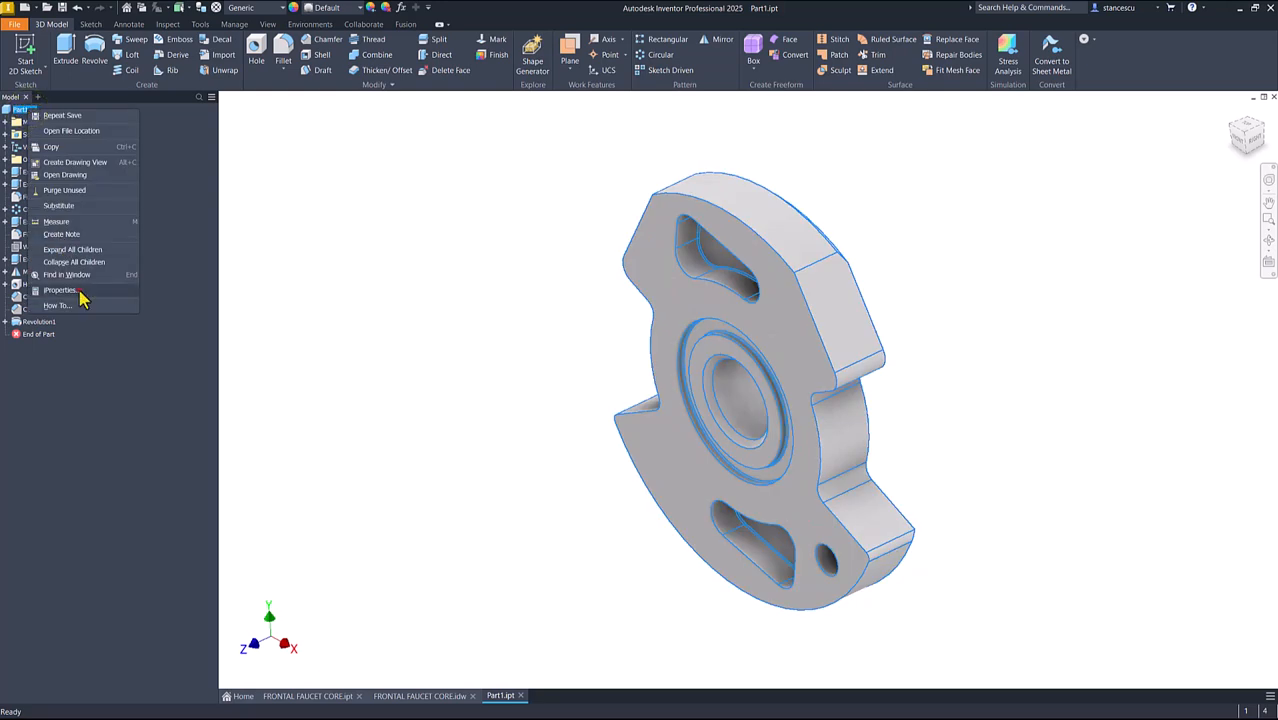
click(80, 294)
click(670, 178)
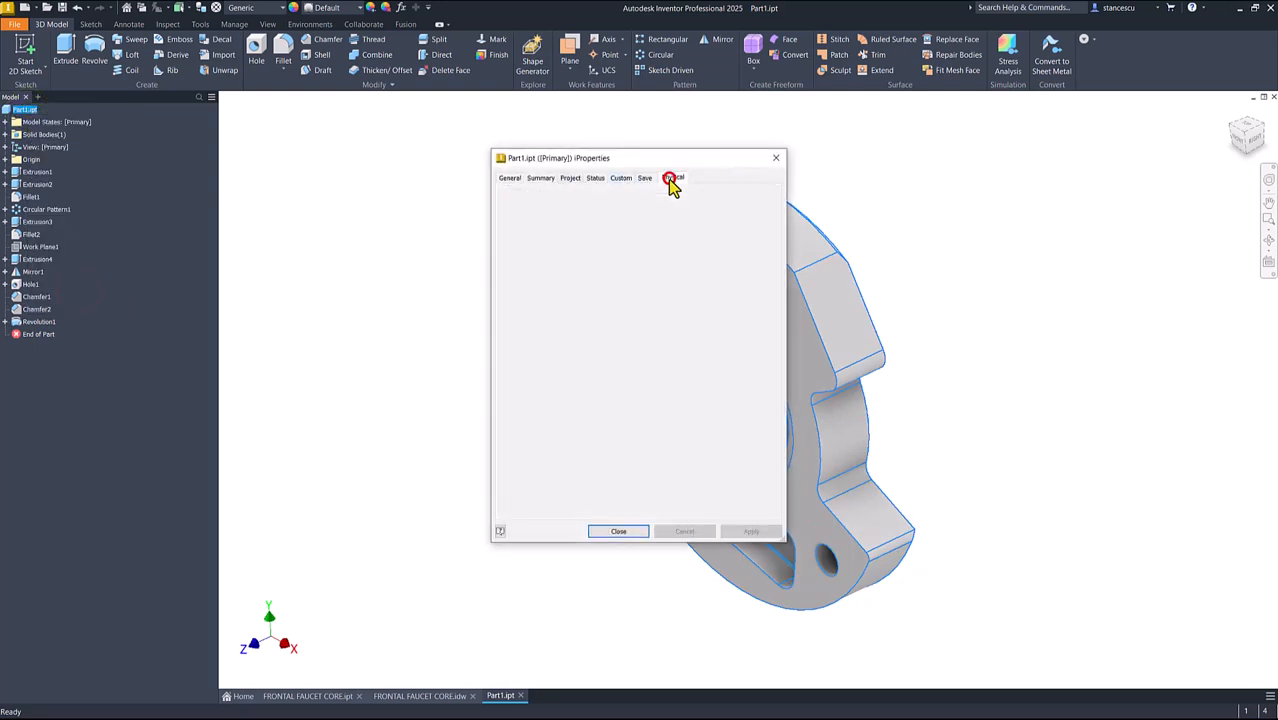
click(752, 207)
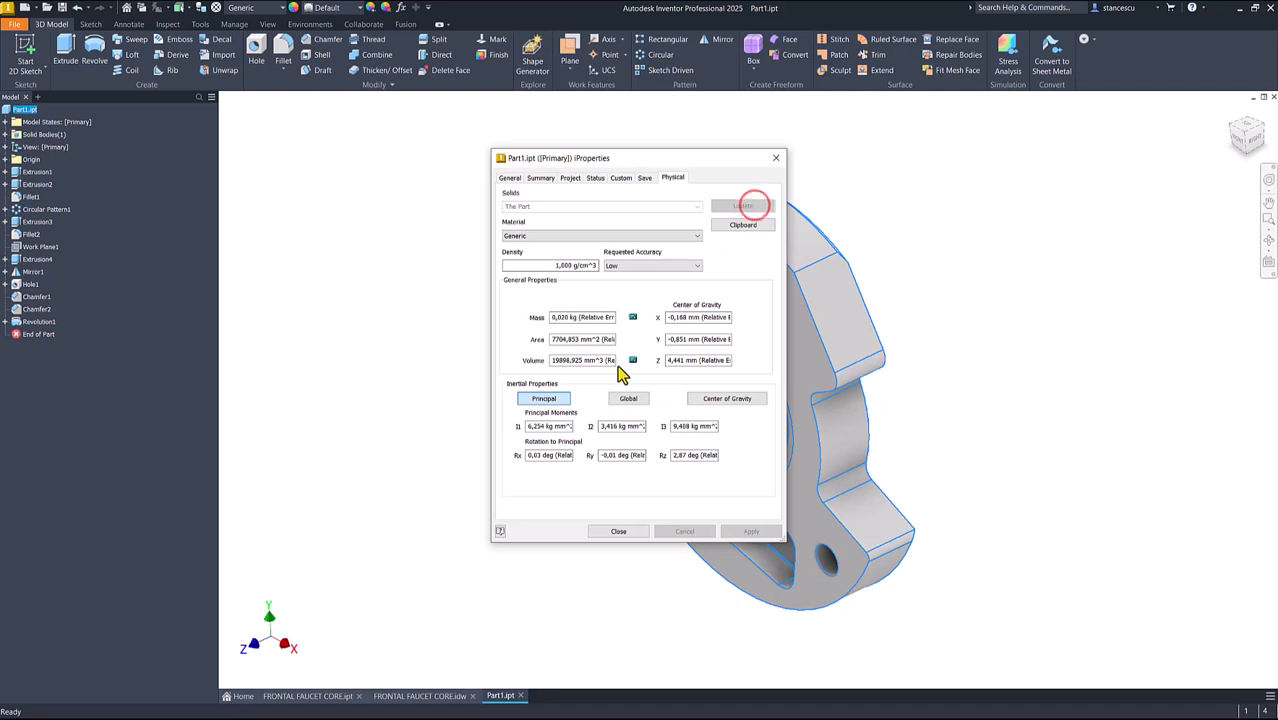
drag(604, 360, 551, 360)
key(ctrl+c)
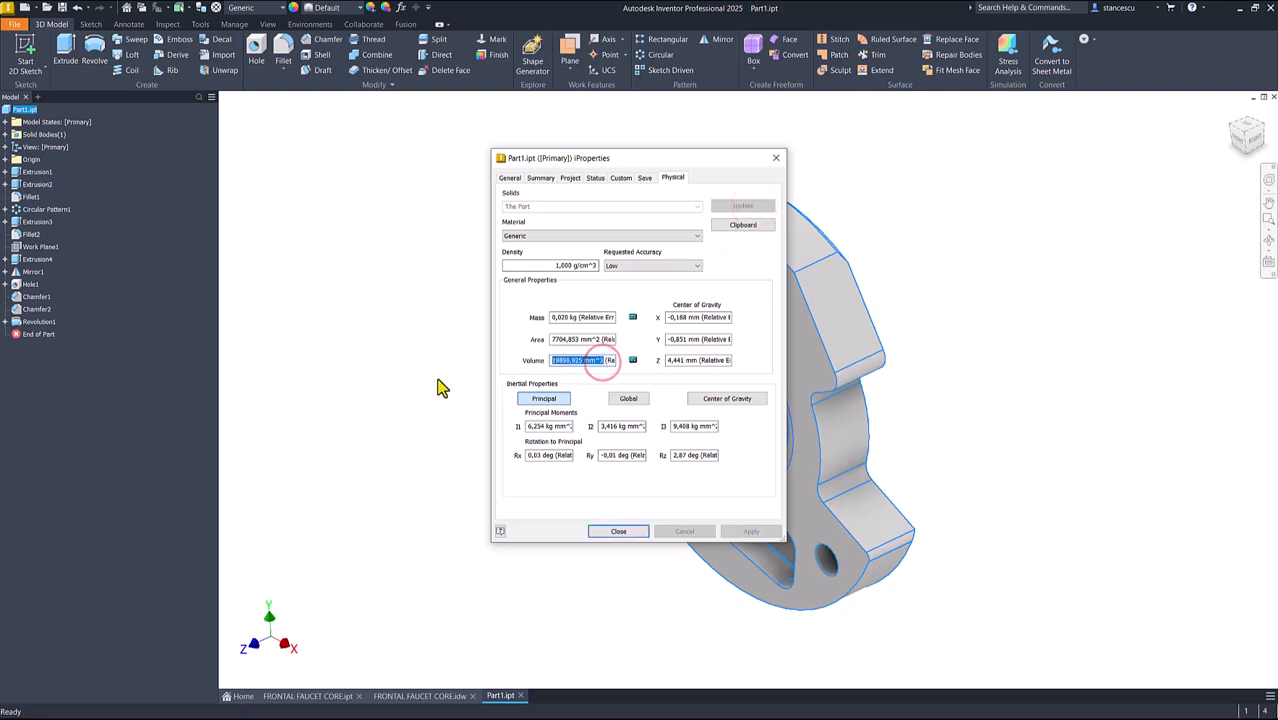
click(609, 532)
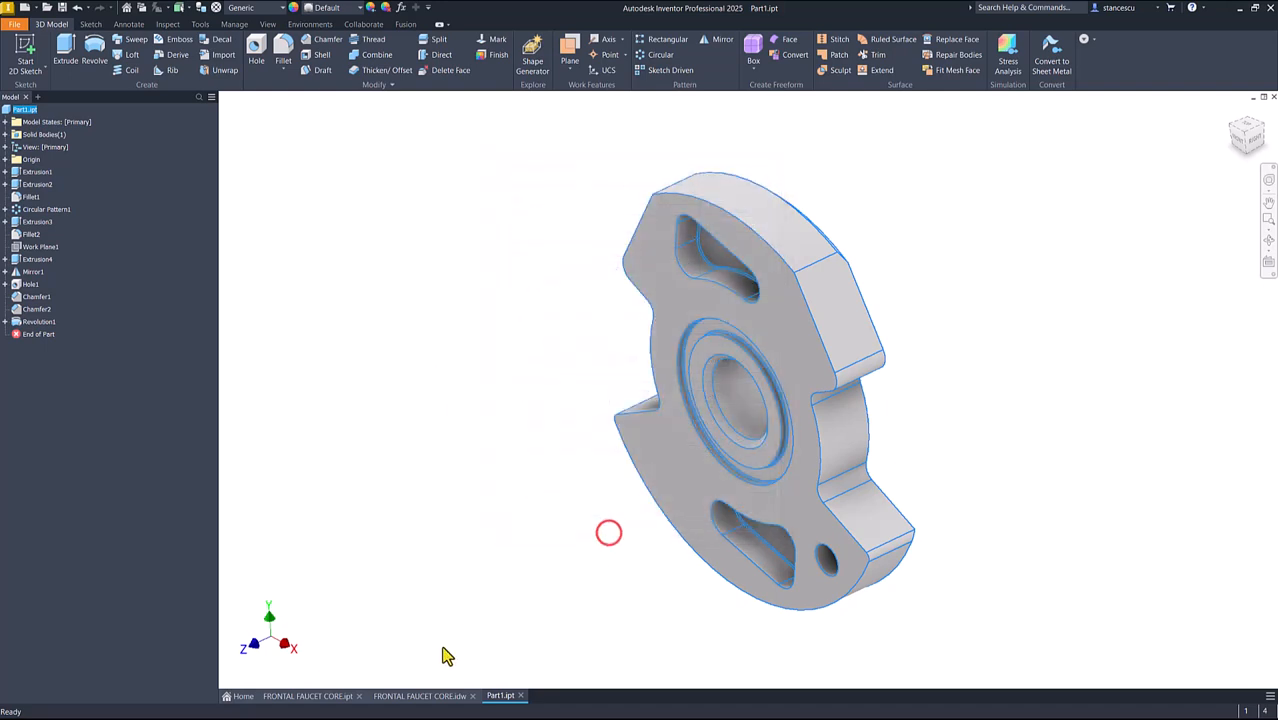
Step: Open the Volume note in the FRONTAL FAUCET CORE drawing for editing and paste the copied volume on a new line
click(420, 696)
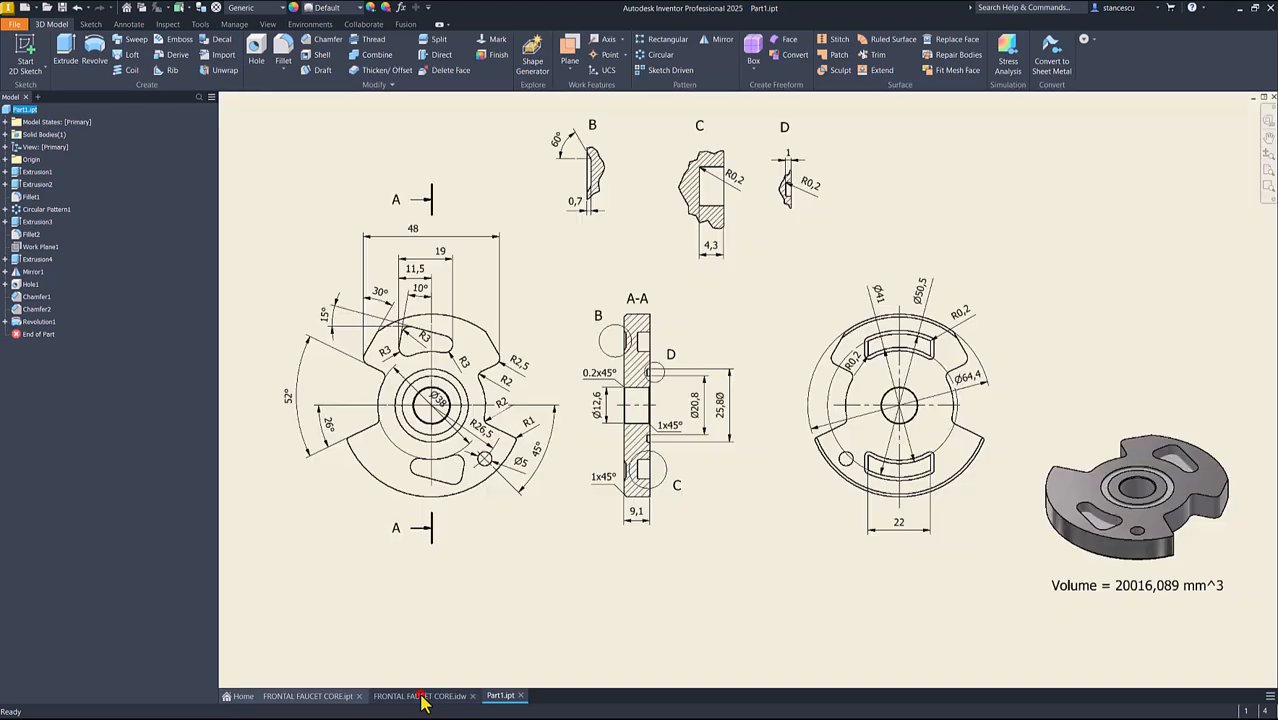
click(1138, 585)
double_click(1124, 585)
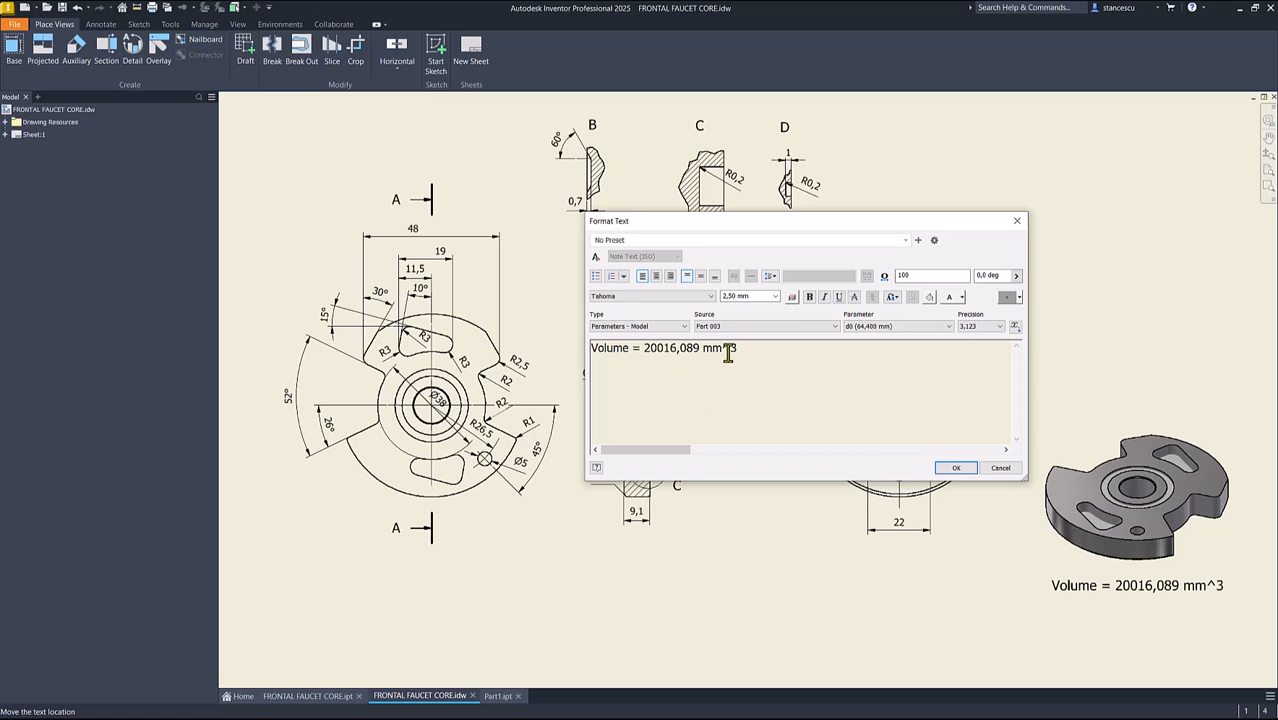
click(743, 347)
key(Return)
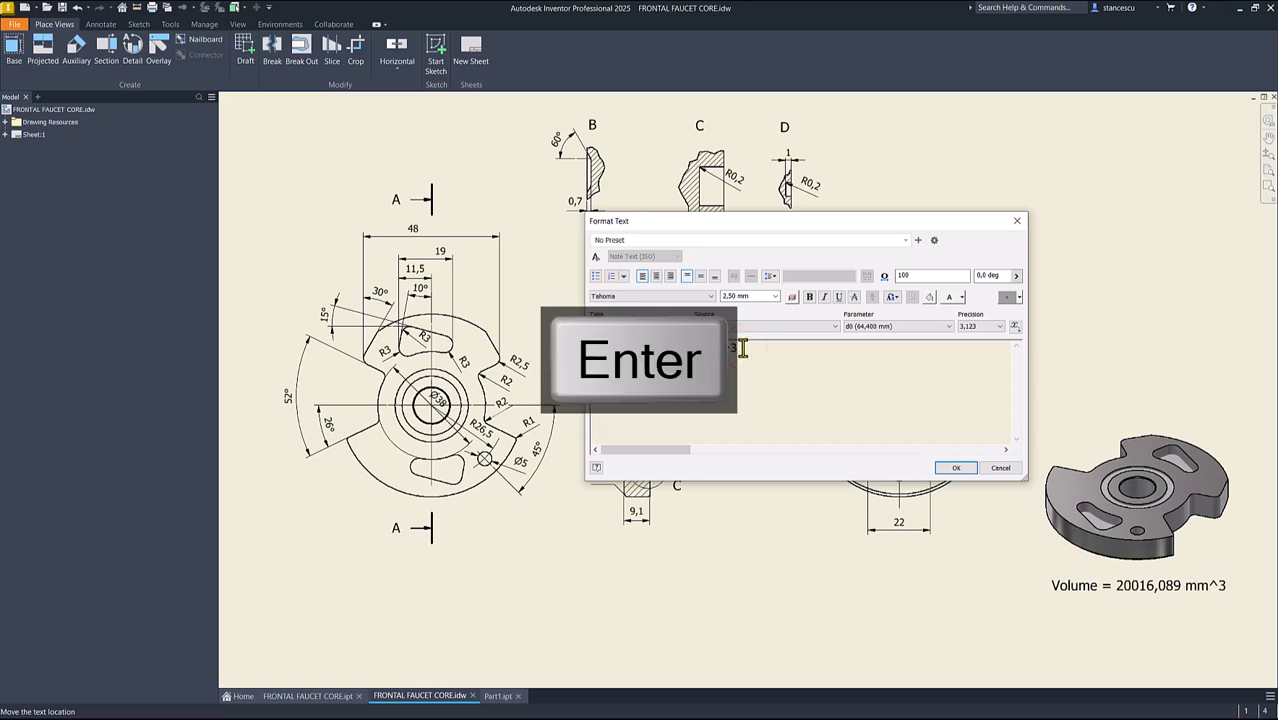
key(ctrl+v)
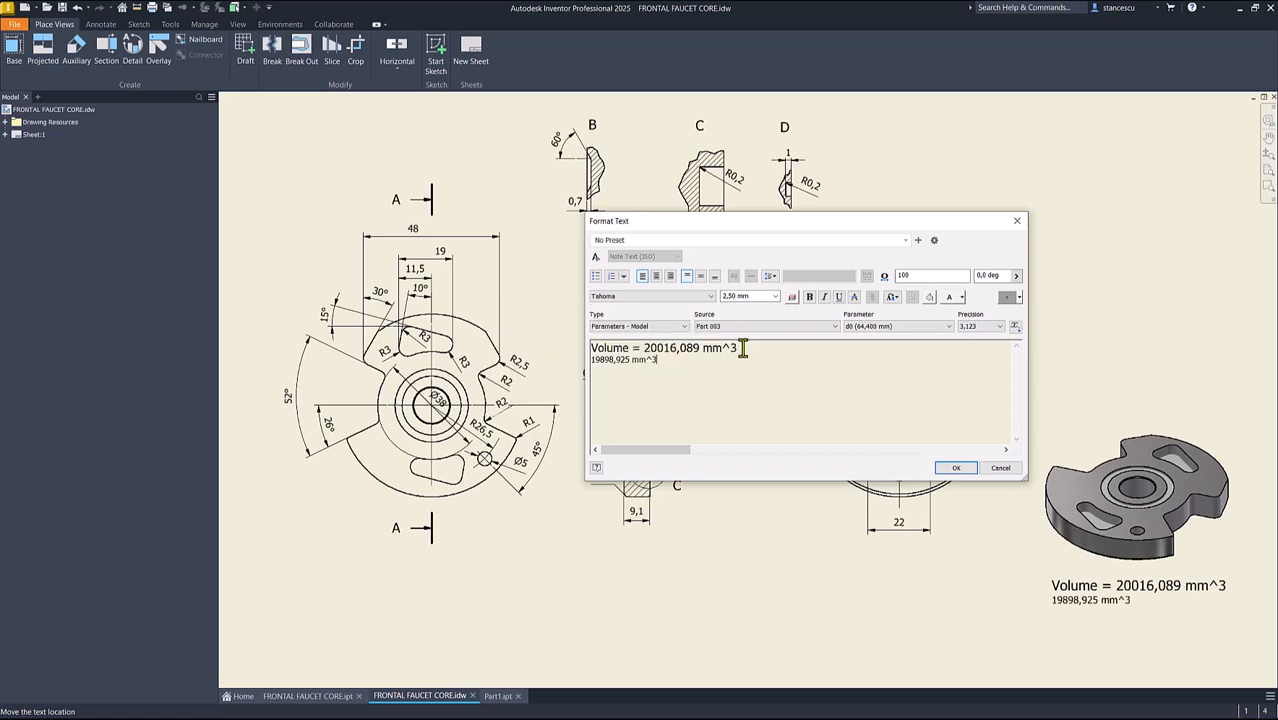
Step: Set the pasted volume's text height to 3,50 mm, replace the note's old value with it, and apply the note
key(shift+Home)
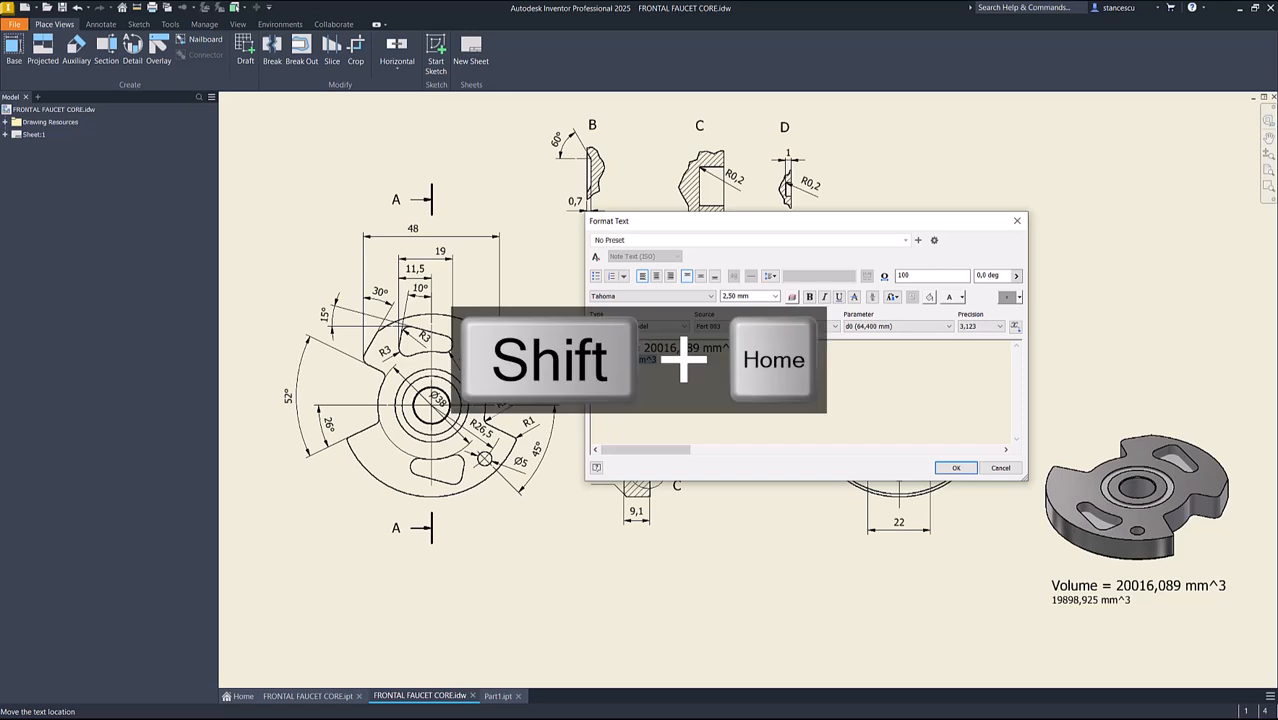
click(775, 296)
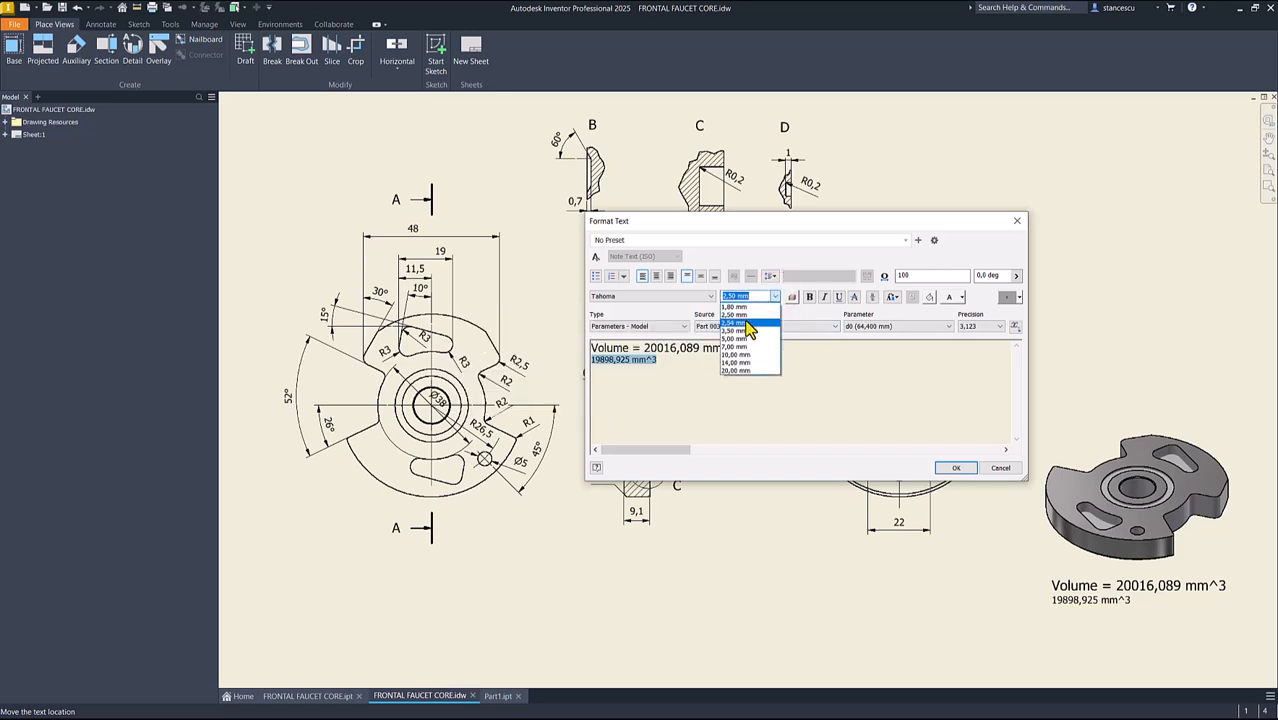
click(743, 329)
click(690, 348)
key(Delete)
key(Delete)
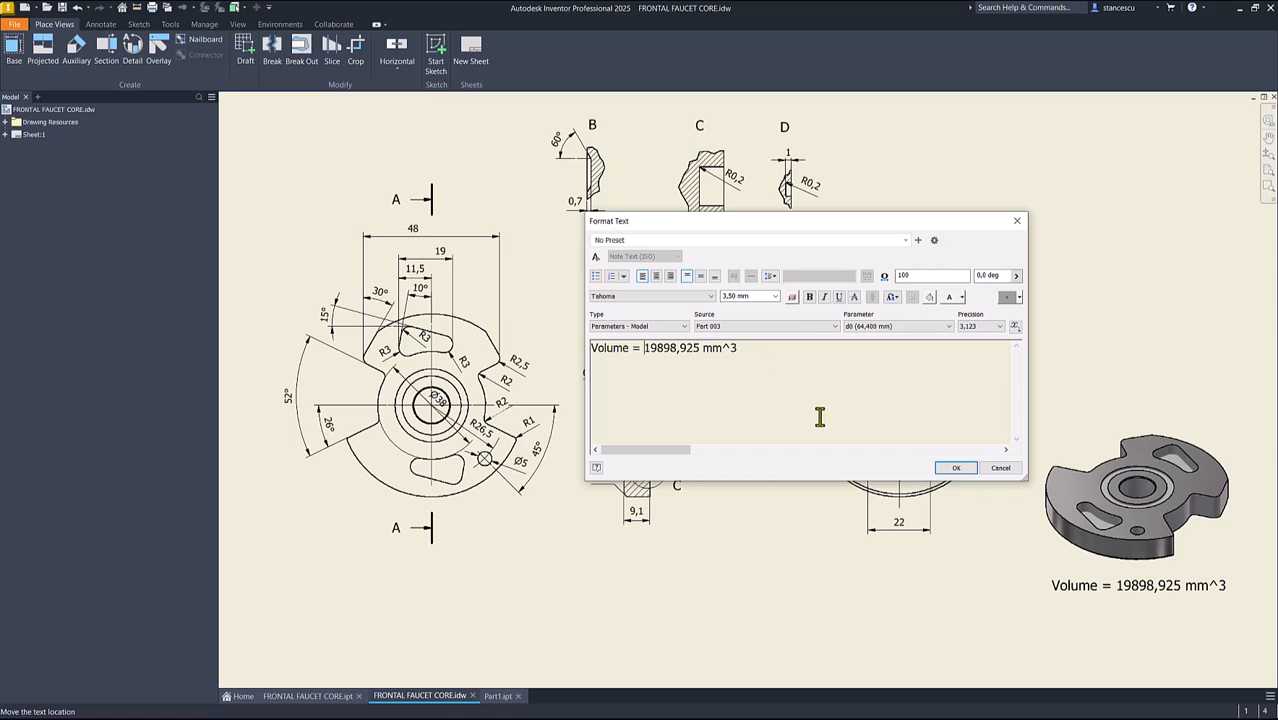
click(948, 467)
click(757, 490)
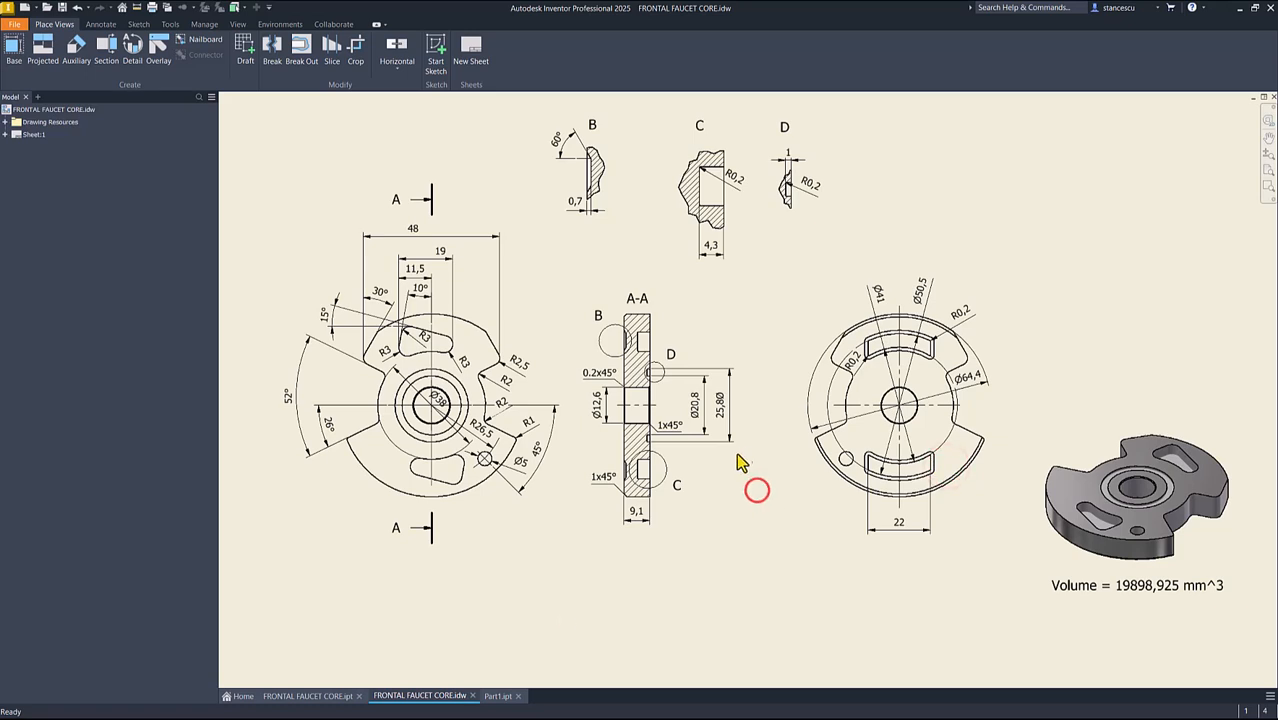
Step: Switch to the FRONTAL FAUCET CORE.ipt reference part and inspect its central bore and pockets from both sides
click(333, 698)
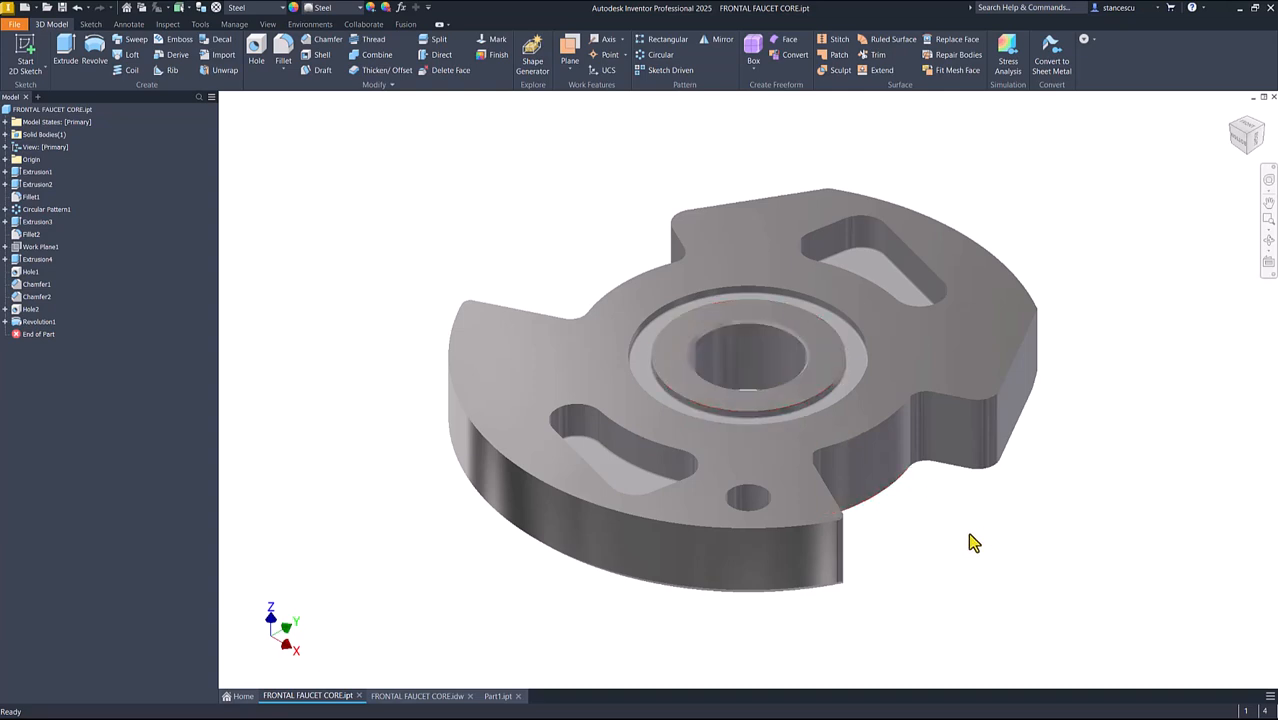
shift+middle_drag(969, 534, 813, 465)
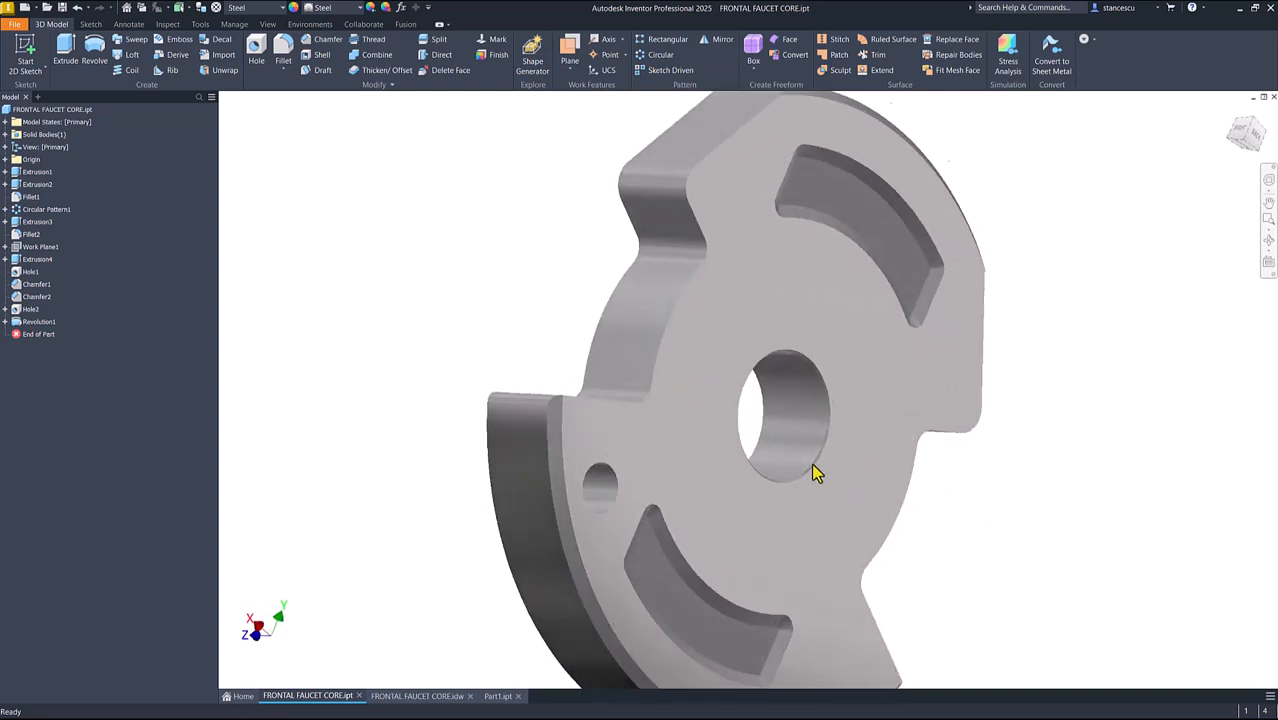
scroll(813, 472, up, 5)
shift+middle_drag(888, 525, 665, 322)
scroll(679, 354, down, 2)
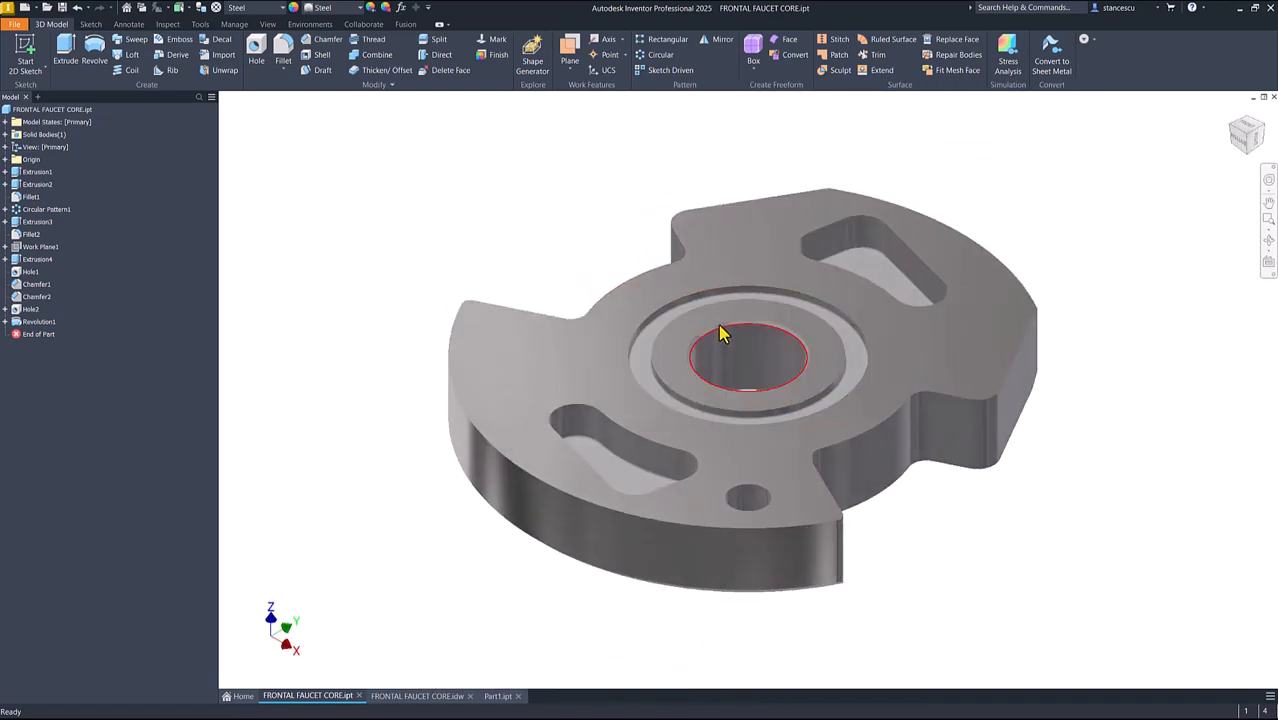
click(452, 246)
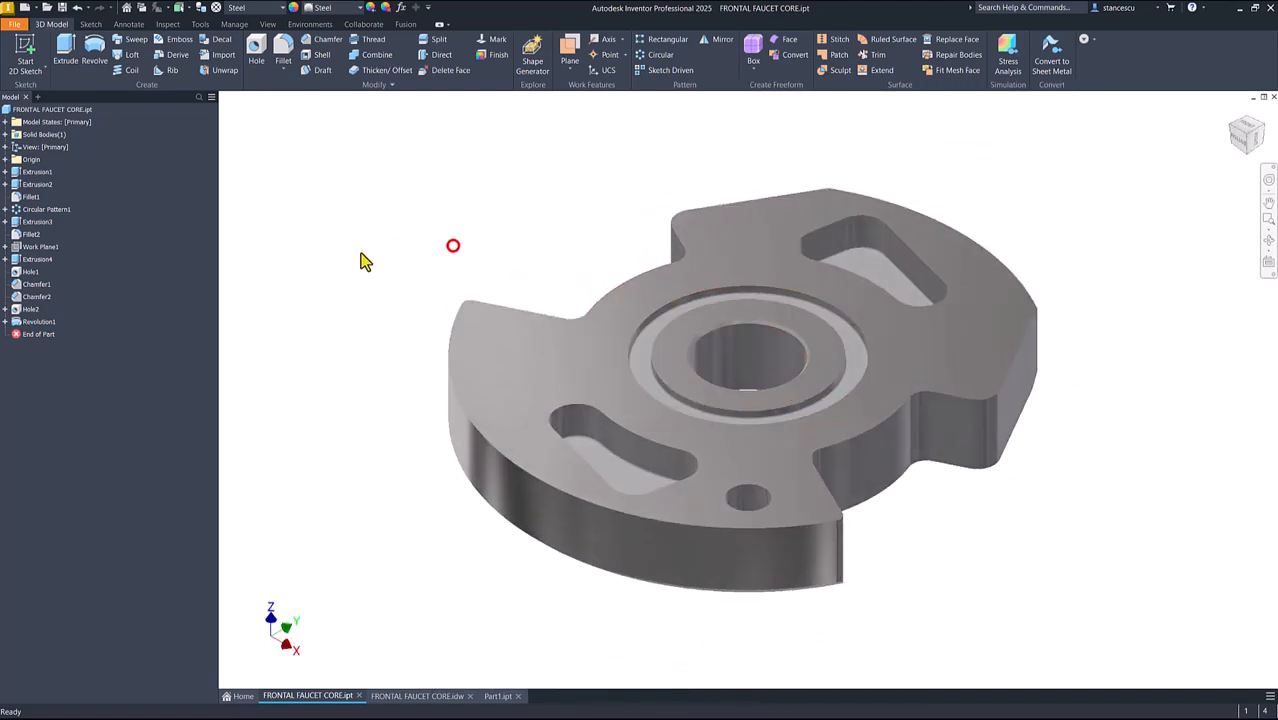
Step: Edit Chamfer1 on the reference part's central bore edge to a larger distance and apply the change
double_click(22, 286)
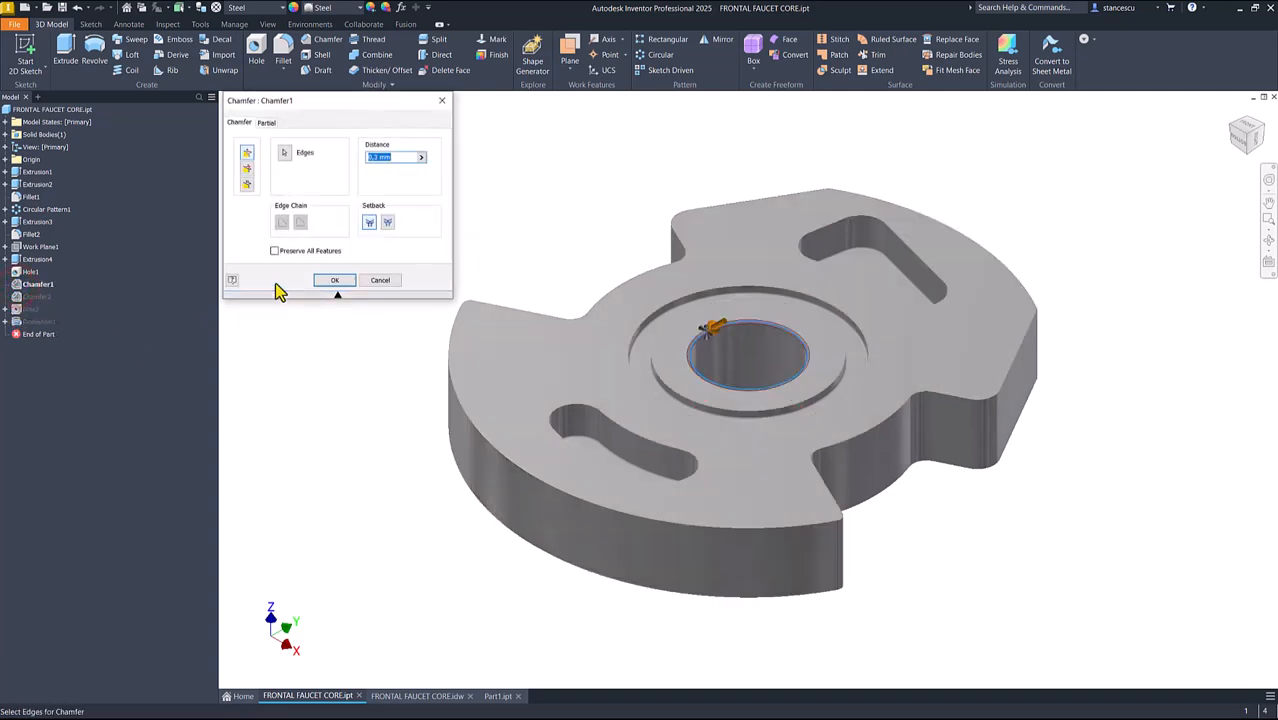
click(334, 280)
click(443, 232)
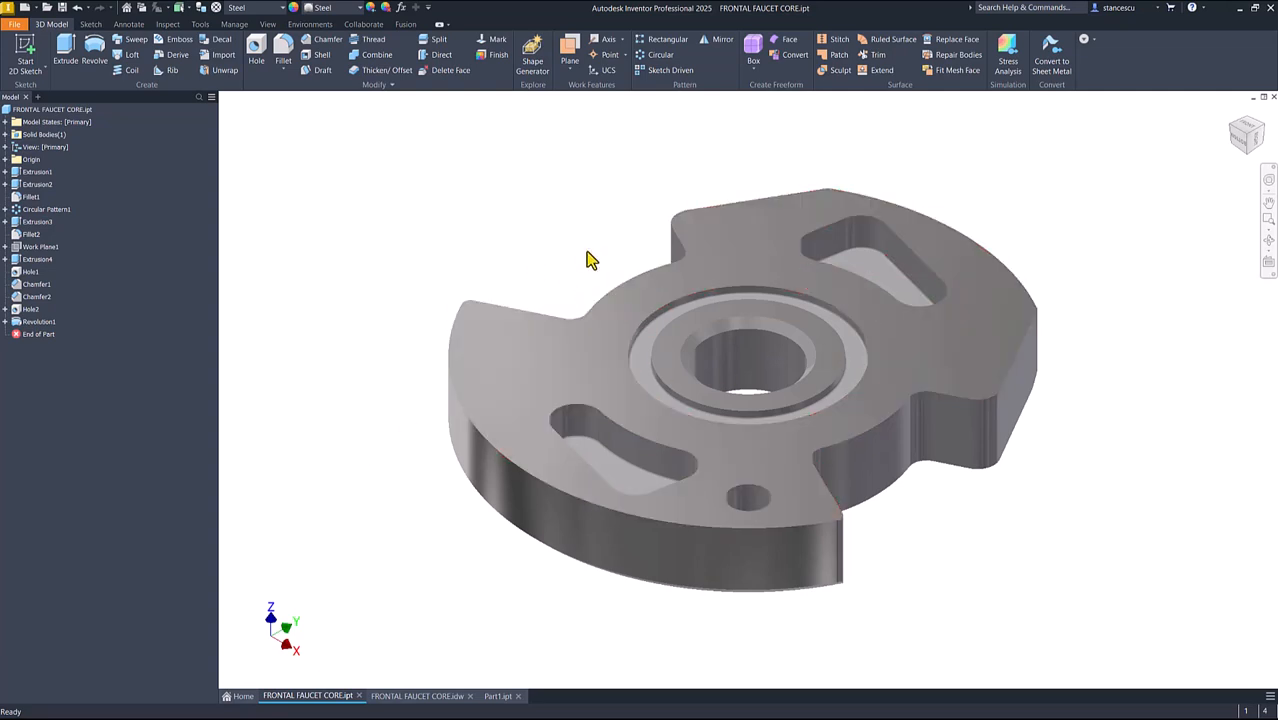
Step: Return to Part1 and assign it the Steel, Carbon material from the Inventor Material Library
click(496, 697)
click(535, 376)
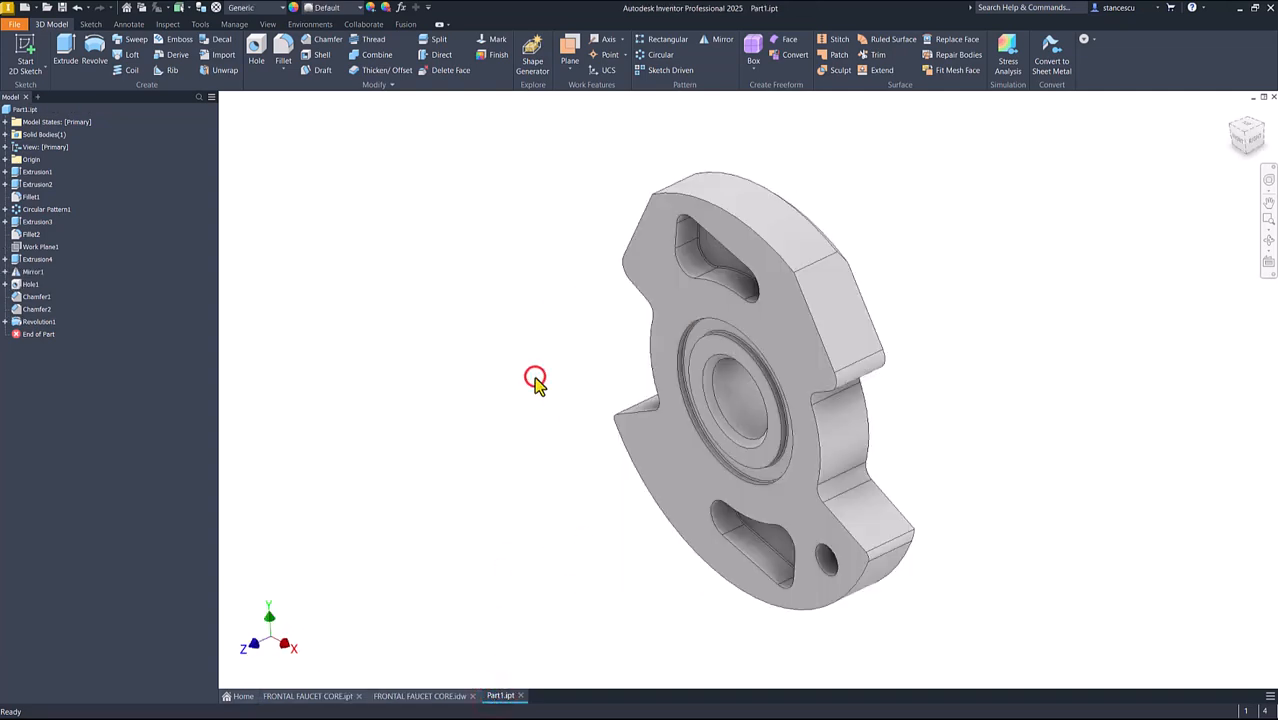
click(262, 12)
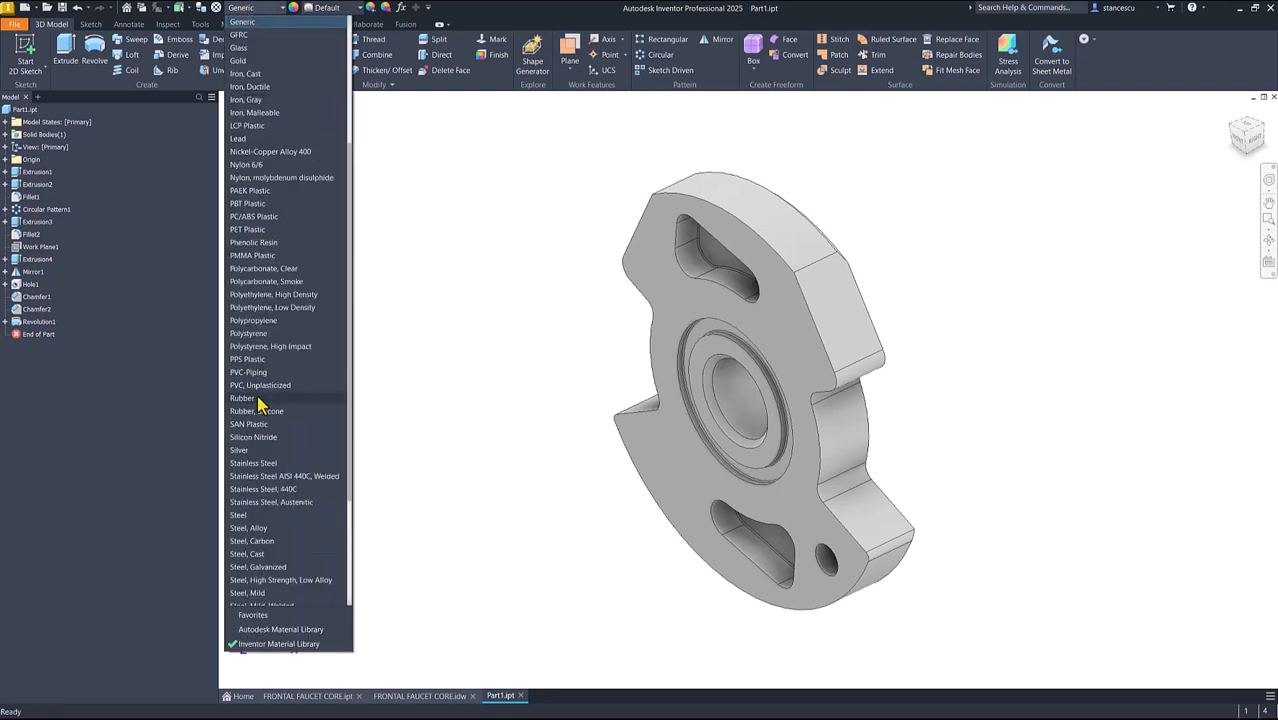
scroll(258, 403, down, 2)
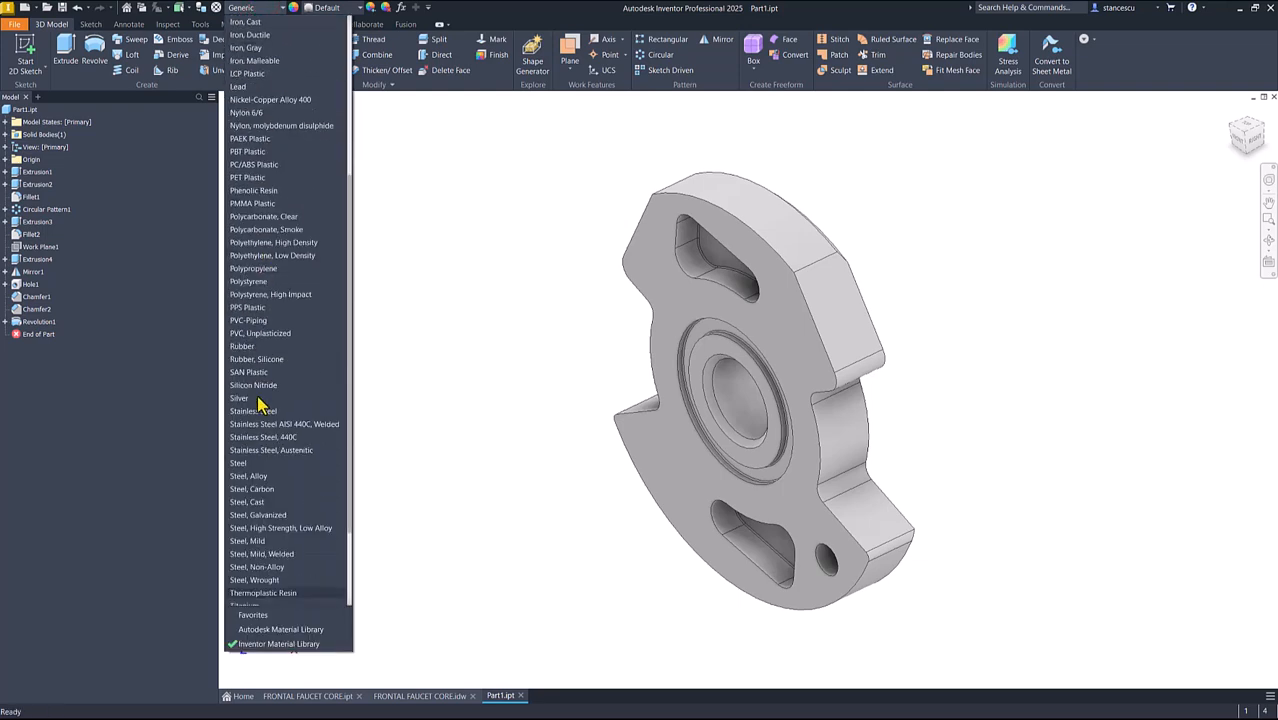
click(254, 489)
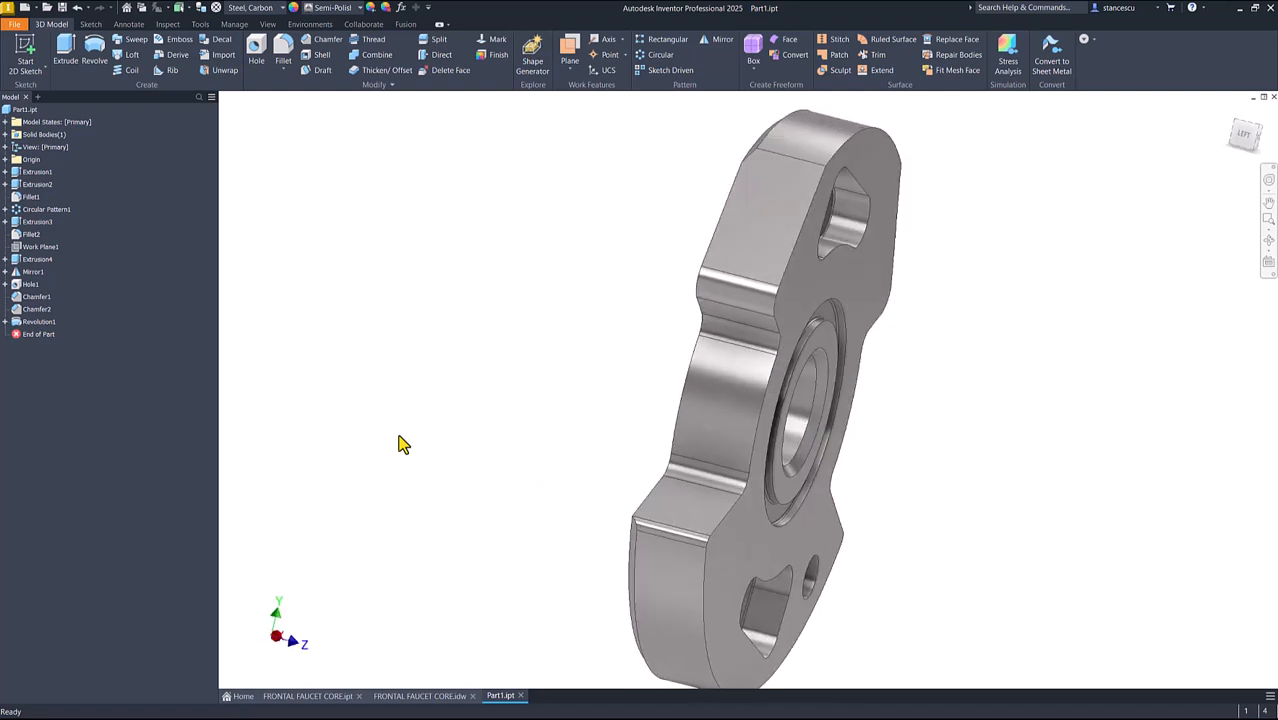
key(F6)
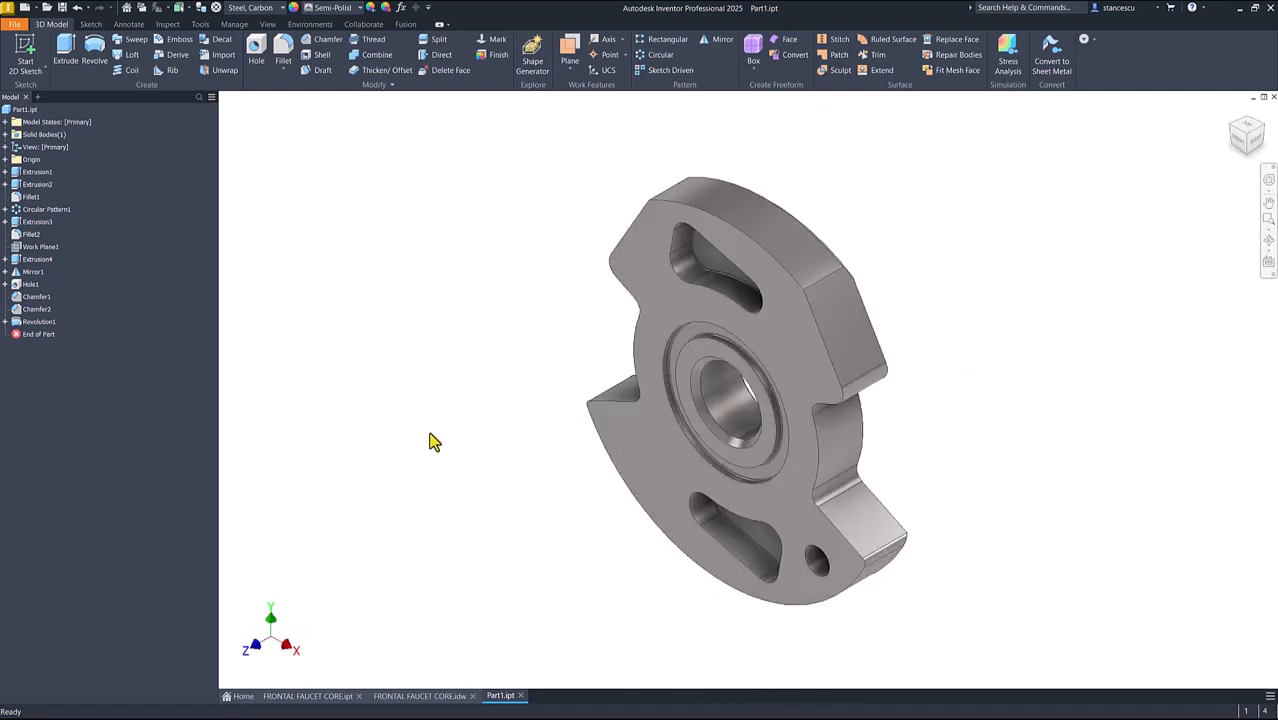